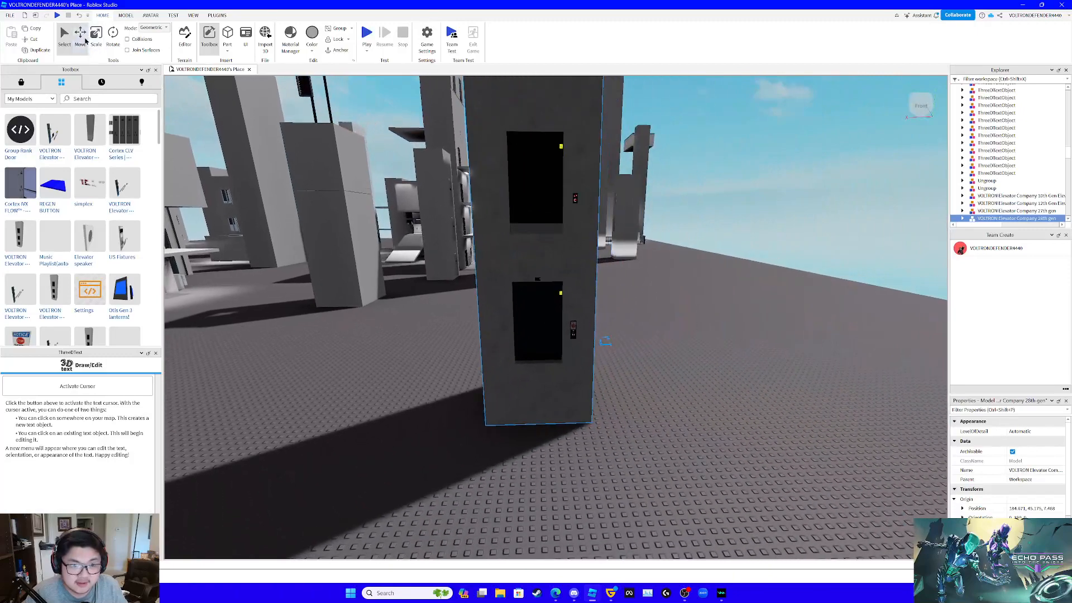
- Lower the selected elevator tower model about 9.3 studs toward the baseplate
left_click(83, 40)
right_click_drag(509, 196, 510, 200)
key("w")
key("s")
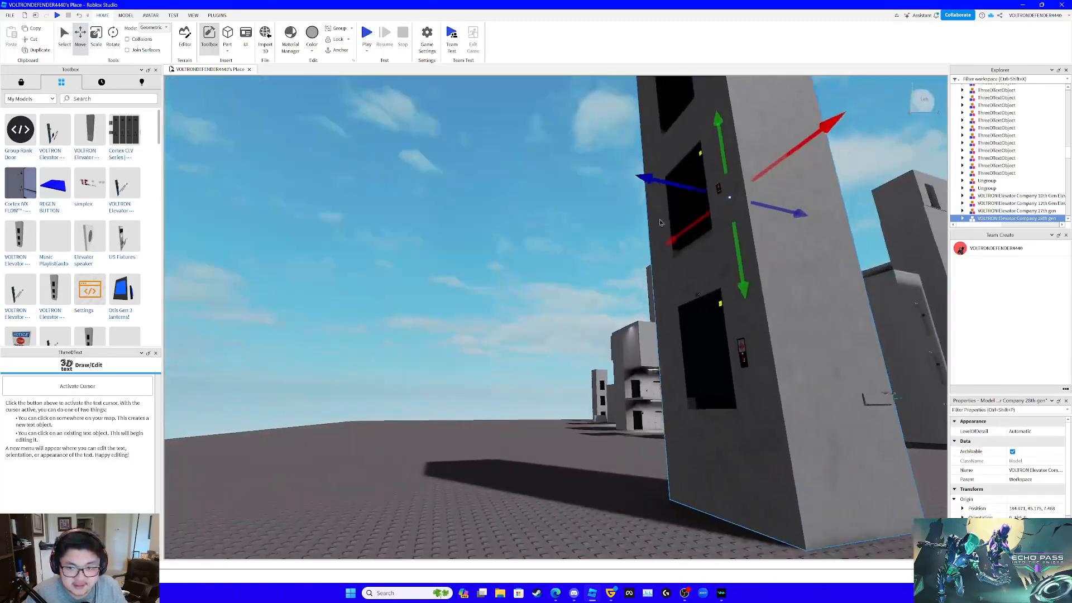
left_click_drag(745, 281, 767, 368)
key("s")
right_click_drag(775, 358, 775, 358)
key("w")
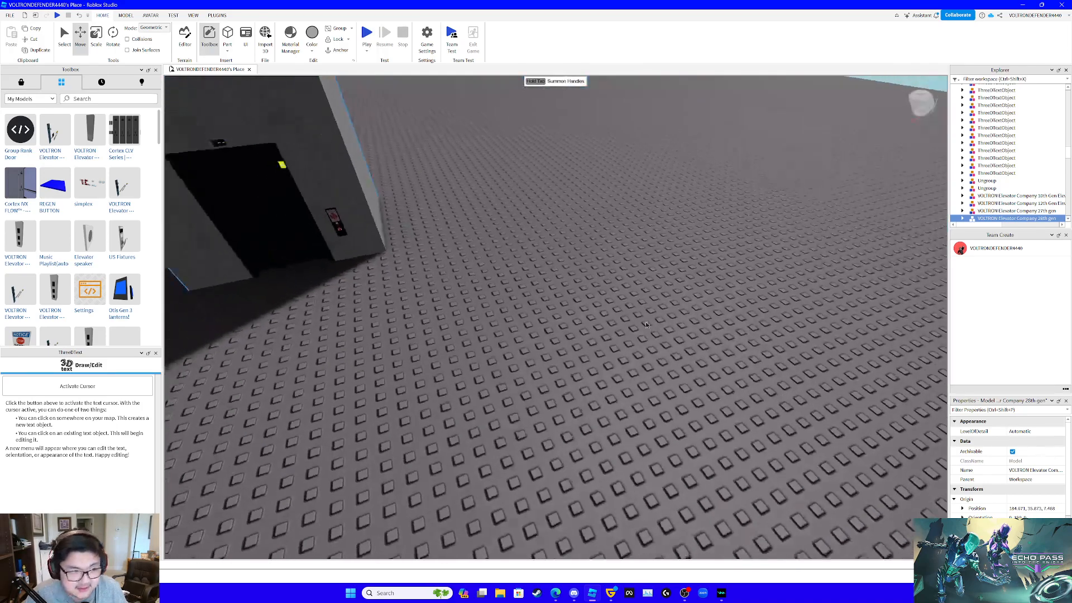
key("s")
- Insert the VOLTRON Elevator fixtures model from My Models beside the tower and leave it deselected
left_click(55, 137)
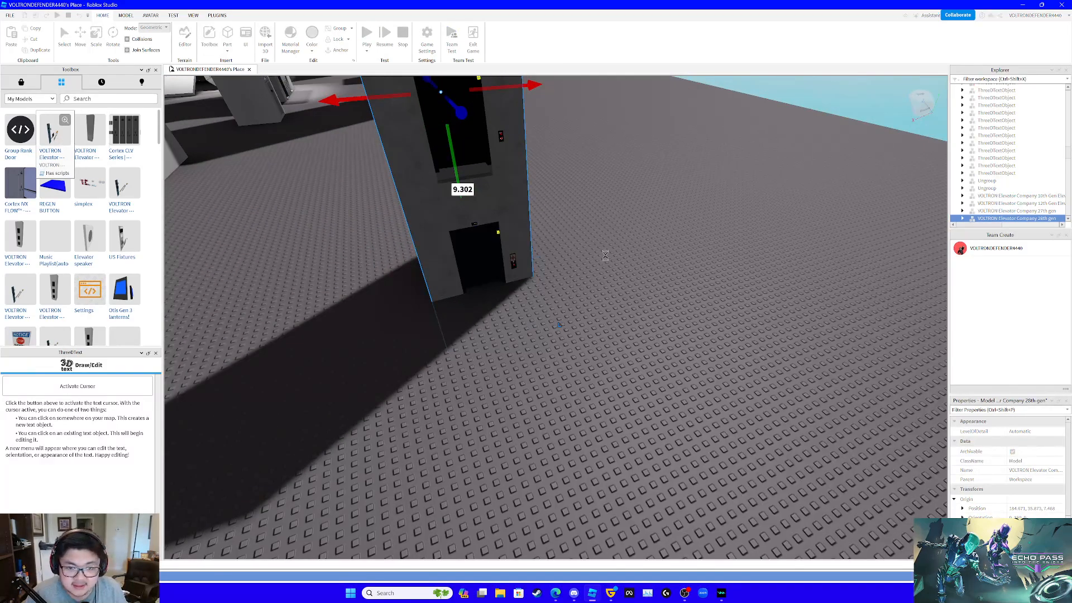
left_click_drag(606, 255, 651, 234)
right_click_drag(630, 237, 629, 238)
left_click(681, 386)
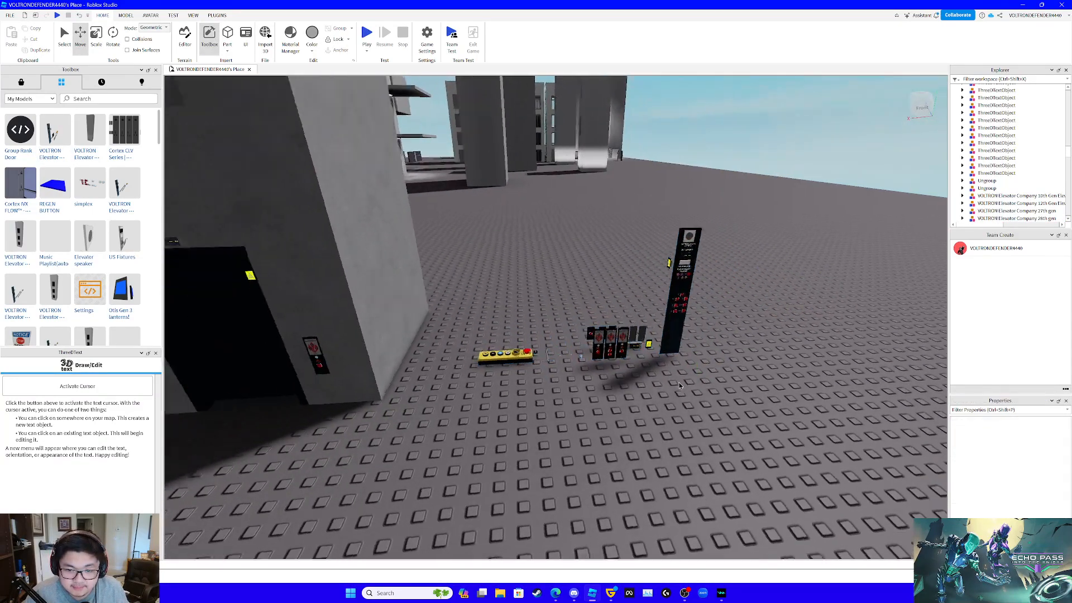
- Delete the Main part inside Press_Parts of the Up call button on Floor_1
right_click_drag(680, 385, 680, 386)
key("w")
right_click_drag(527, 351, 526, 349)
key("w")
key("w")
key("s")
key("s")
key("w")
right_click_drag(601, 366, 601, 370)
key("w")
key("s")
key("w")
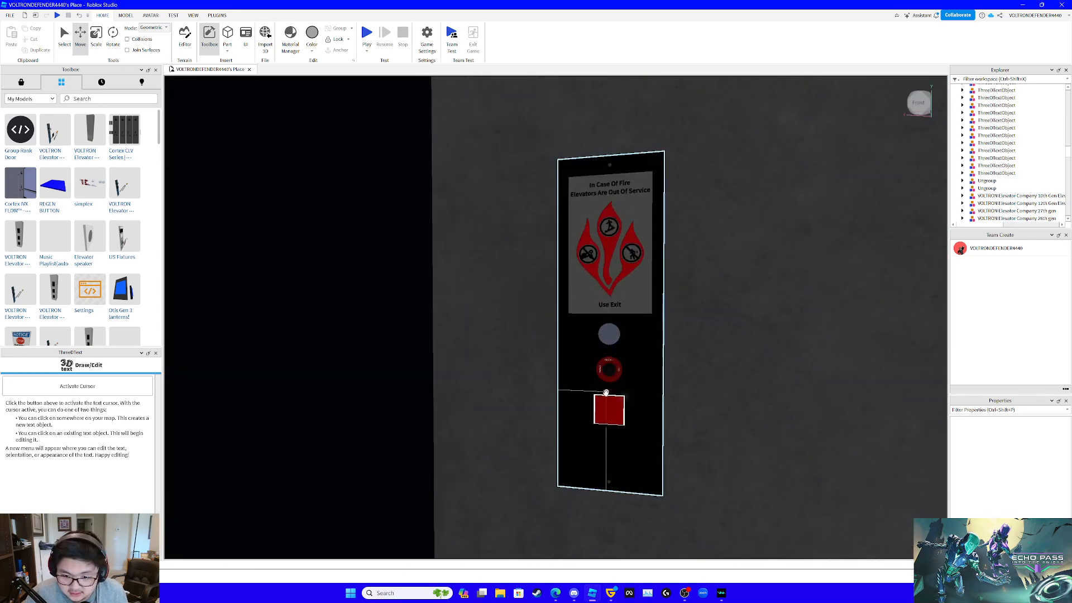
left_click(609, 409)
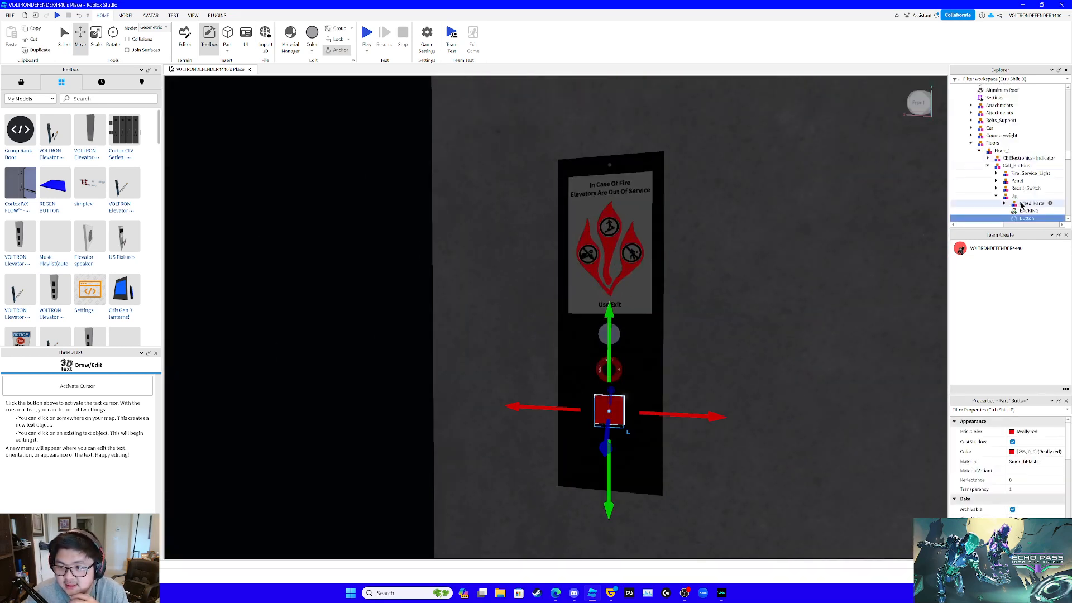
scroll(1020, 185, "down", 3)
left_click(1005, 139)
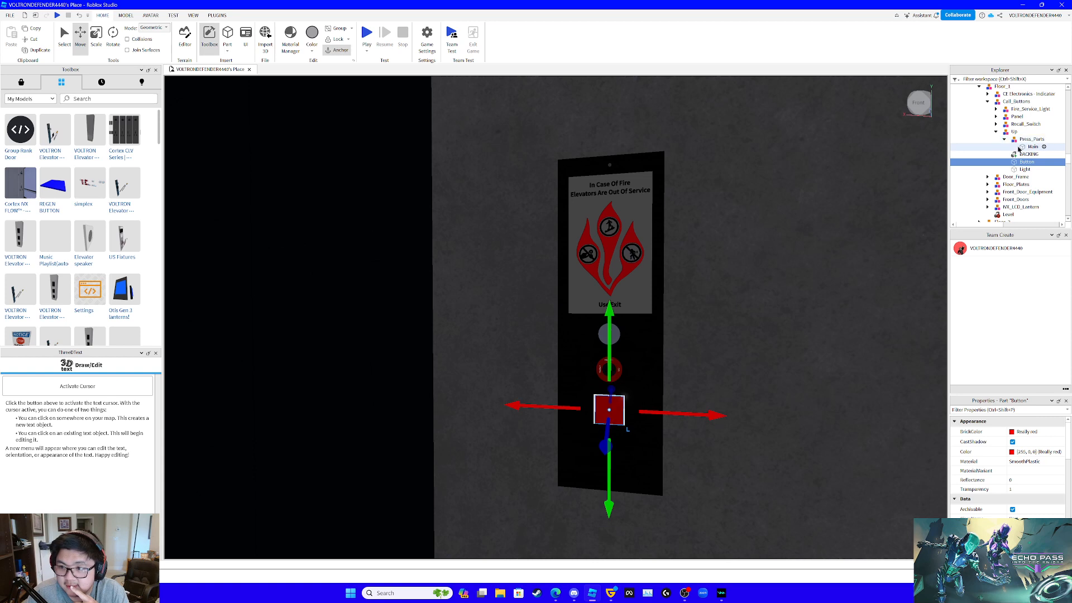
left_click(1020, 148)
key("Delete")
- Delete the BACKING, Button and Light objects from the Floor_1 Up call button model
left_click(1024, 147)
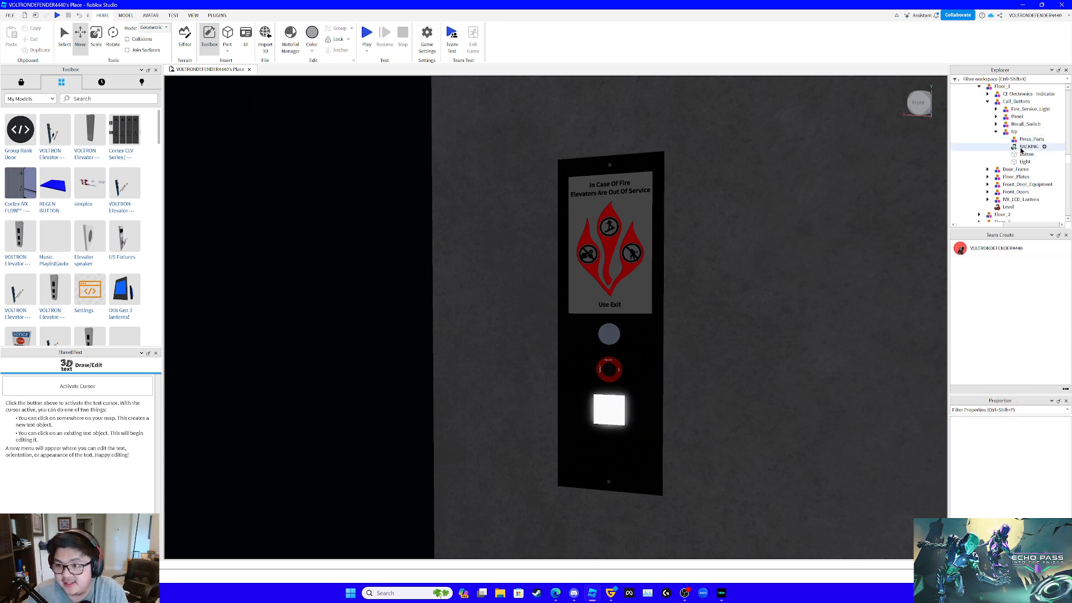
key("Delete")
left_click(1021, 149)
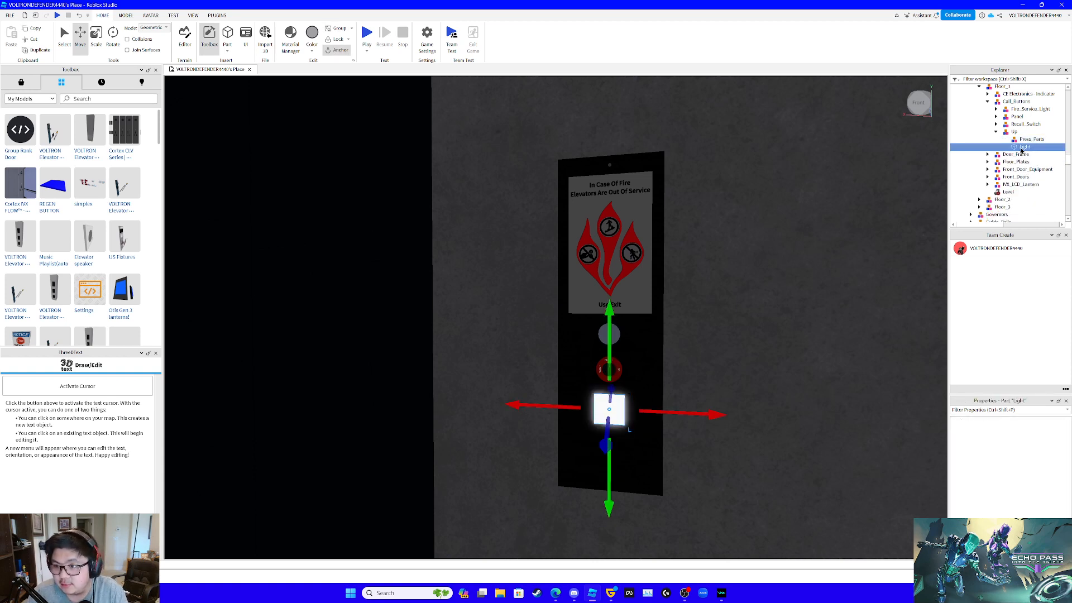
key("Delete")
scroll(1018, 147, "up", 3)
scroll(1018, 146, "up", 3)
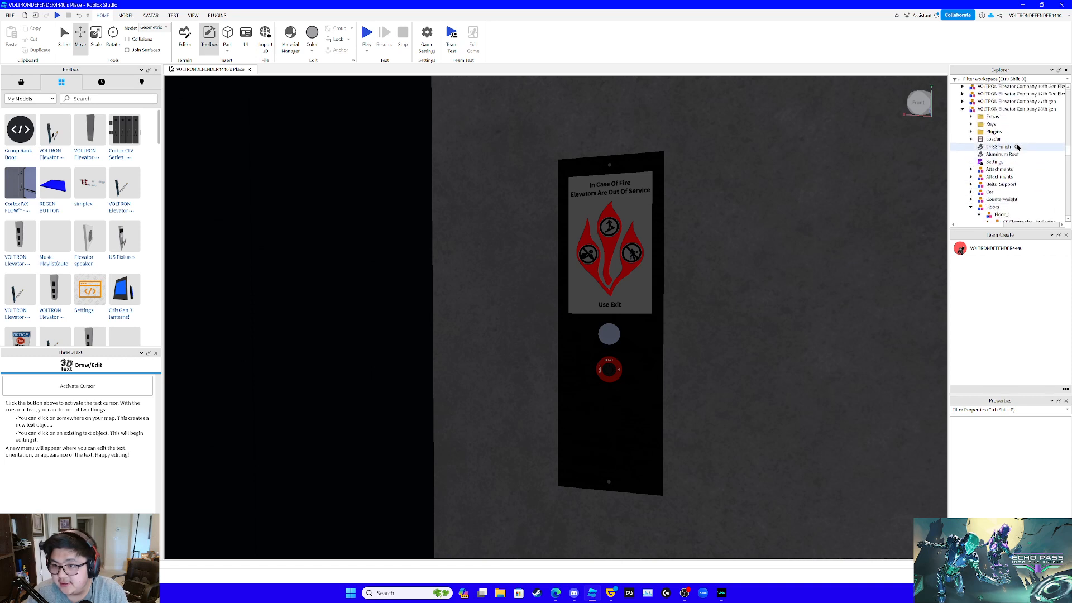
left_click(972, 132)
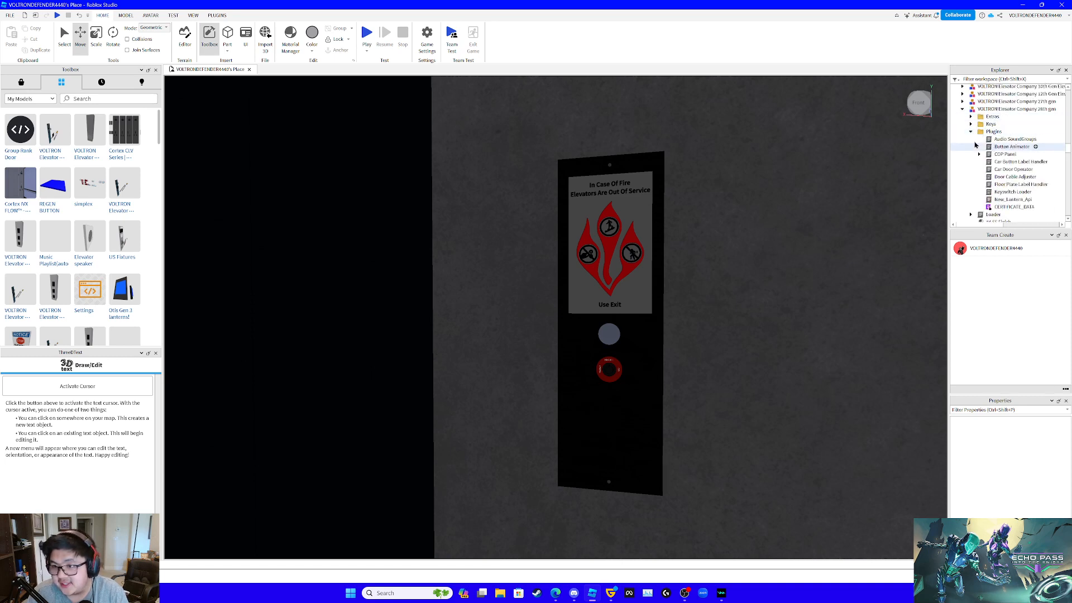
left_click(971, 132)
- Insert a new Part into the Up model of the Floor_1 Call_Buttons
scroll(988, 186, "down", 5)
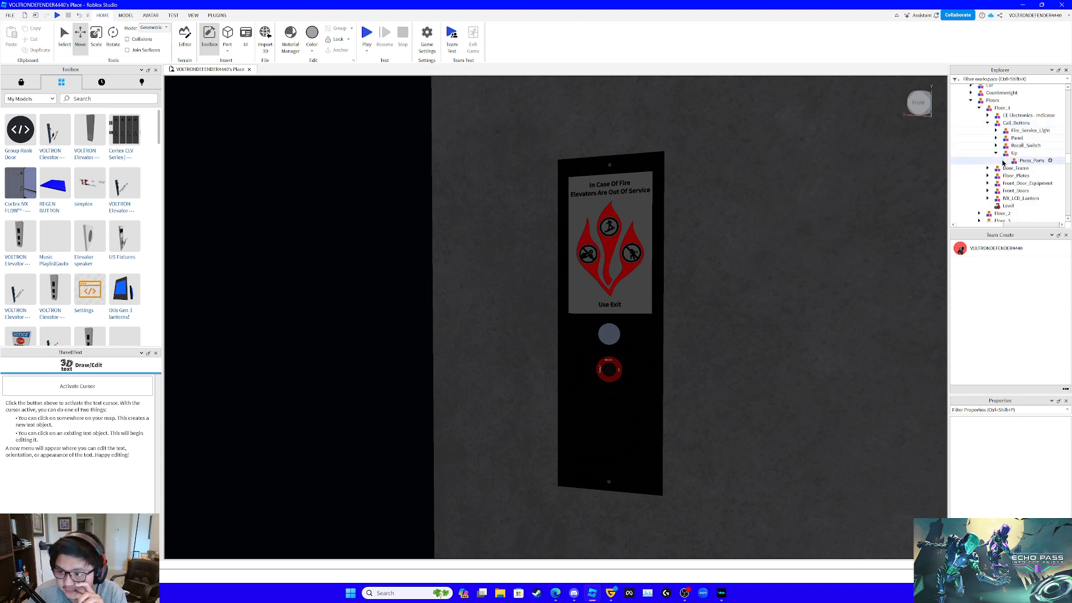
left_click(1024, 153)
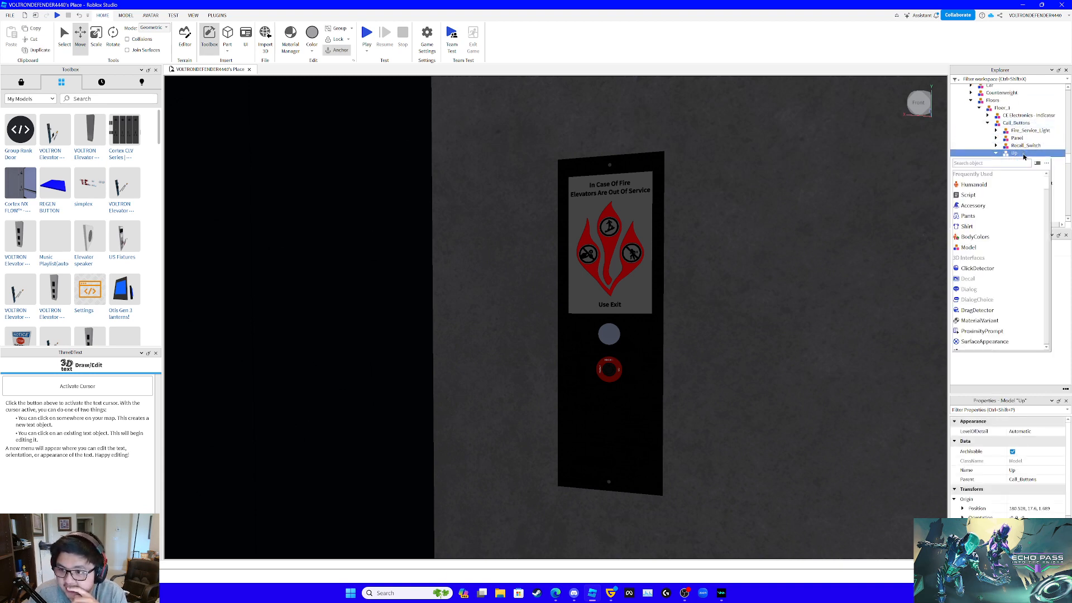
type("part")
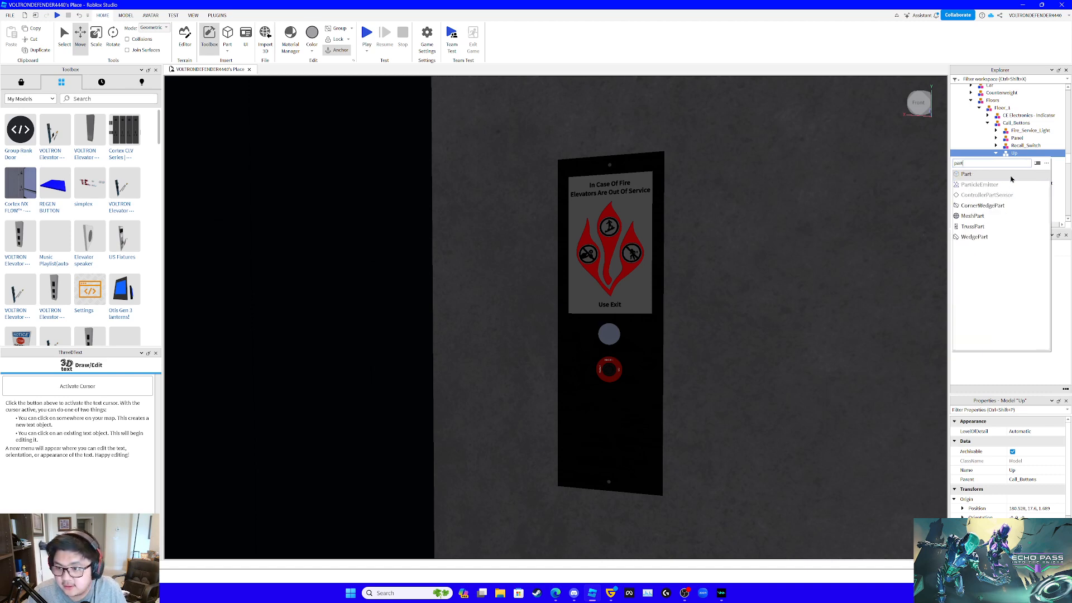
left_click(982, 179)
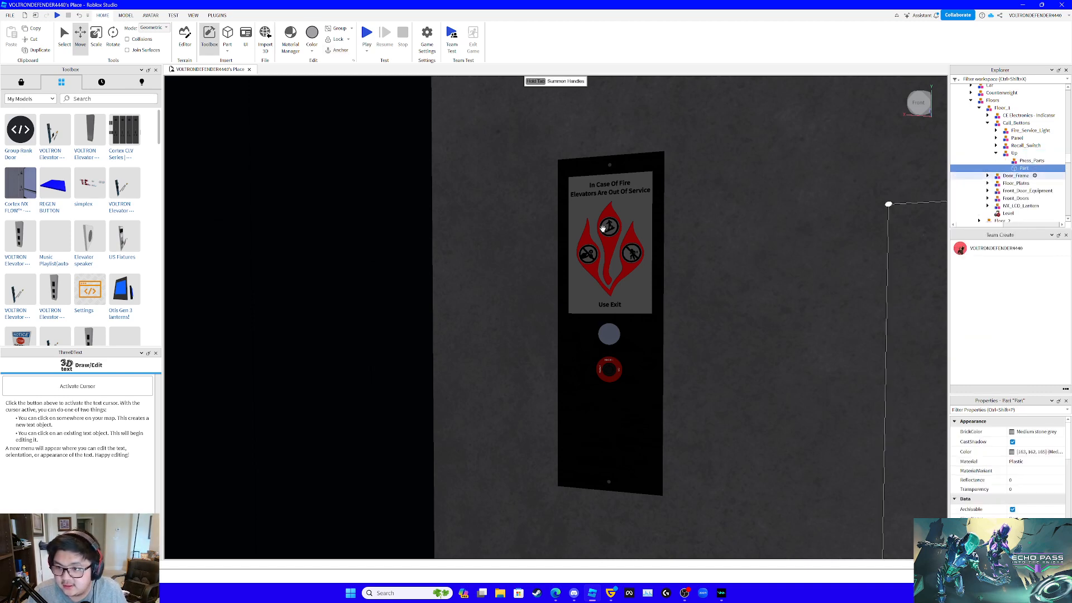
- Anchor the new part and move it from the tower's top down to the Floor_1 call station
key("s")
right_click_drag(402, 130, 405, 127)
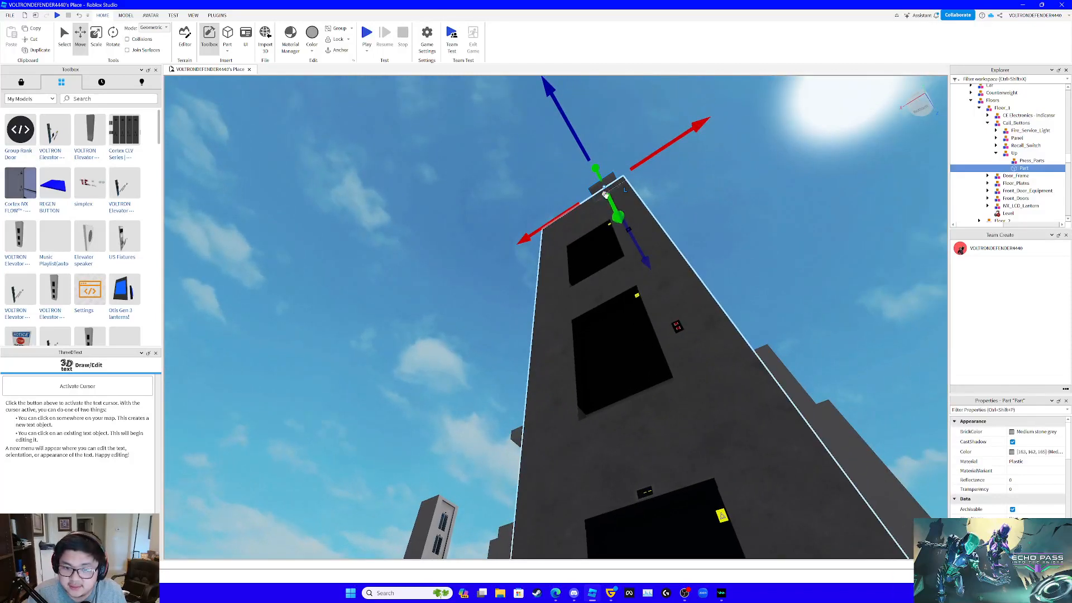
left_click(337, 51)
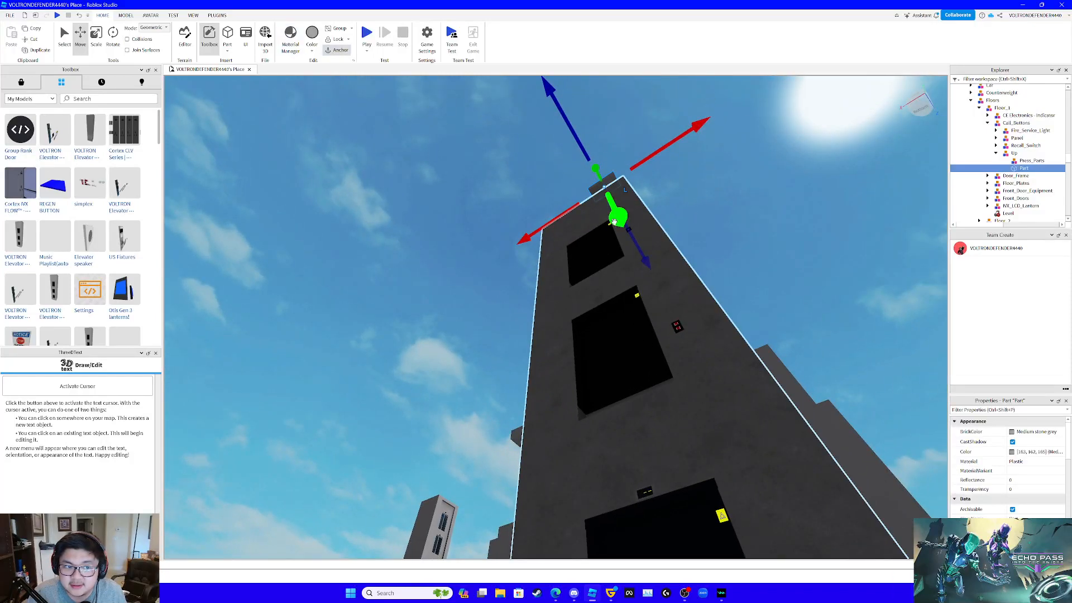
left_click_drag(624, 217, 735, 469)
right_click_drag(698, 321, 642, 215)
key("w")
key("s")
left_click_drag(642, 215, 696, 464)
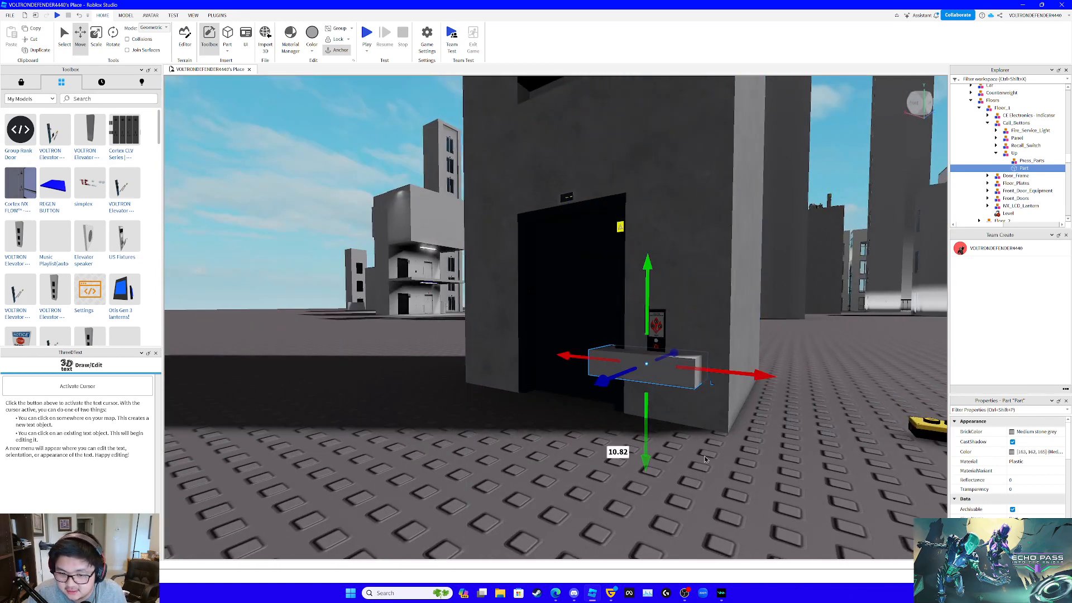
key("w")
right_click_drag(697, 463, 706, 458)
- Scale the part narrower from both sides in front of the call station
left_click(96, 35)
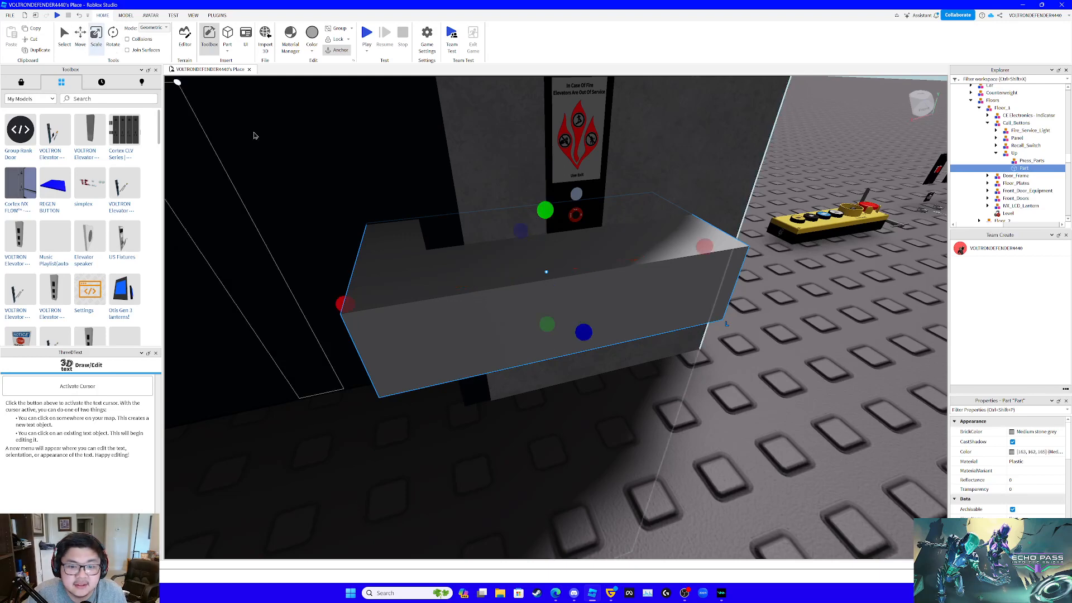
left_click_drag(352, 299, 531, 299)
key("d")
right_click_drag(675, 309, 673, 309)
key("w")
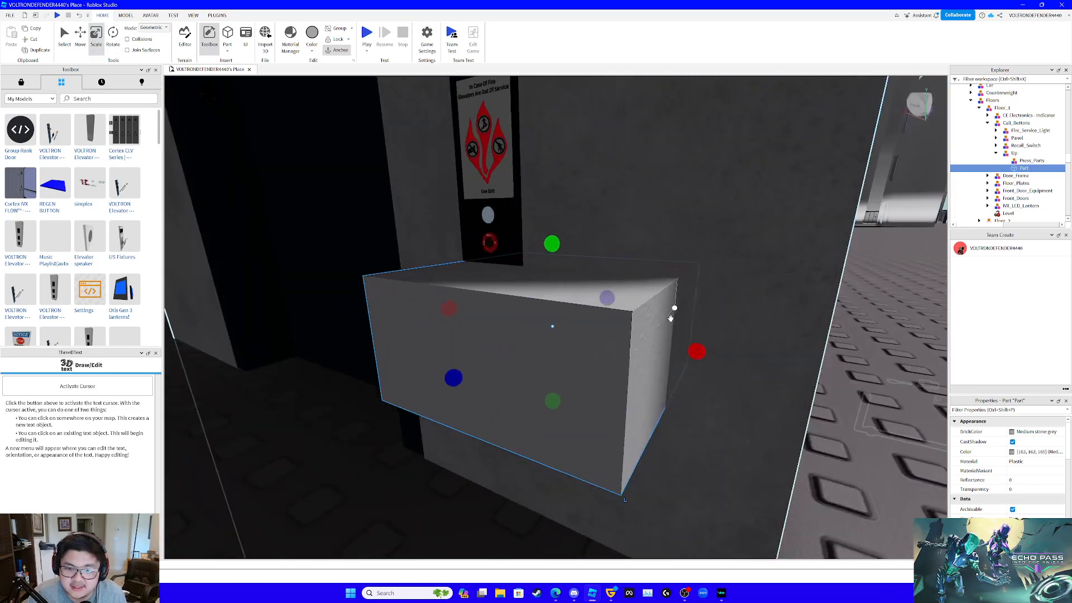
left_click_drag(690, 346, 536, 322)
key("q")
right_click_drag(536, 322, 535, 325)
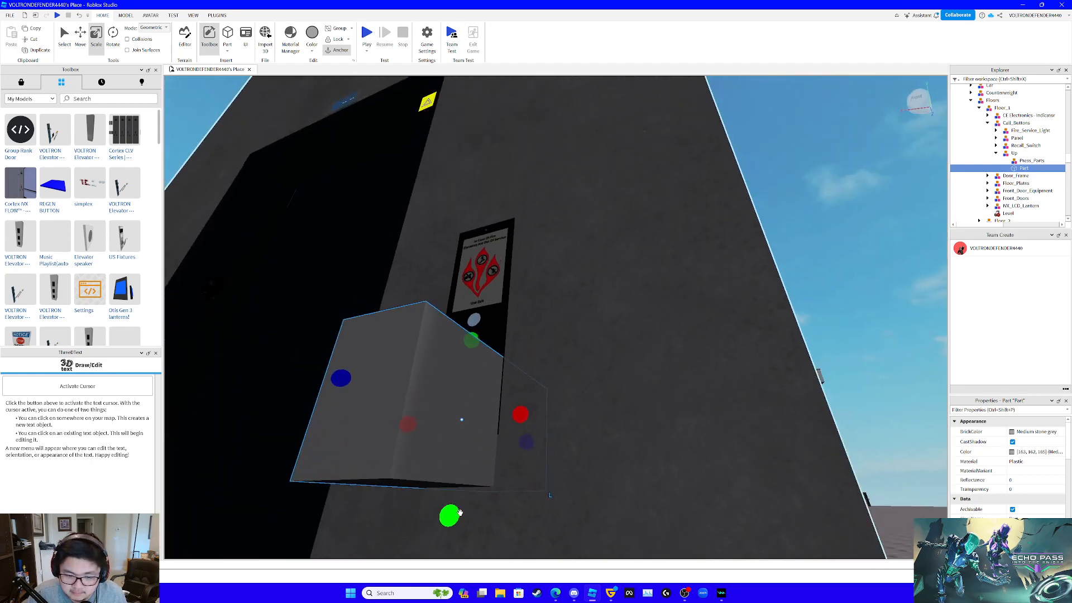
- Scale down the part's height and depth toward the size of a call button
left_click_drag(460, 512, 485, 434)
key("a")
right_click_drag(485, 435, 486, 436)
key("e")
key("q")
key("e")
key("w")
key("s")
left_click_drag(665, 427, 535, 357)
- Scale the part further so it fits within the black call panel below the recall switch
left_click_drag(411, 295, 479, 343)
key("d")
right_click_drag(478, 342, 480, 343)
key("w")
left_click_drag(518, 353, 533, 349)
right_click_drag(534, 349, 536, 350)
key("a")
left_click_drag(503, 301, 565, 314)
key("d")
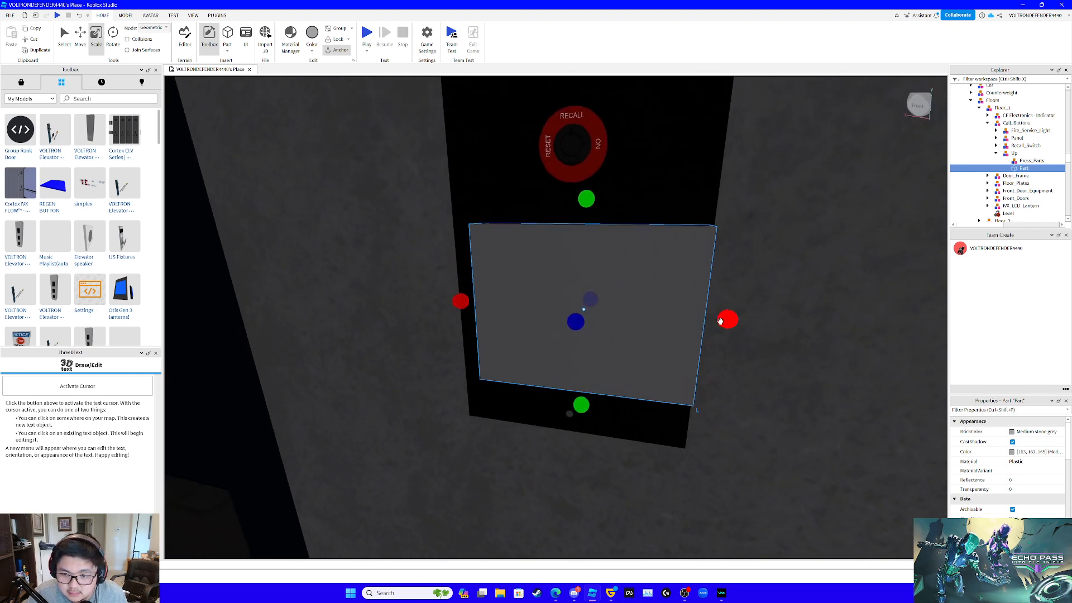
left_click_drag(720, 321, 699, 321)
key("e")
right_click_drag(699, 321, 698, 319)
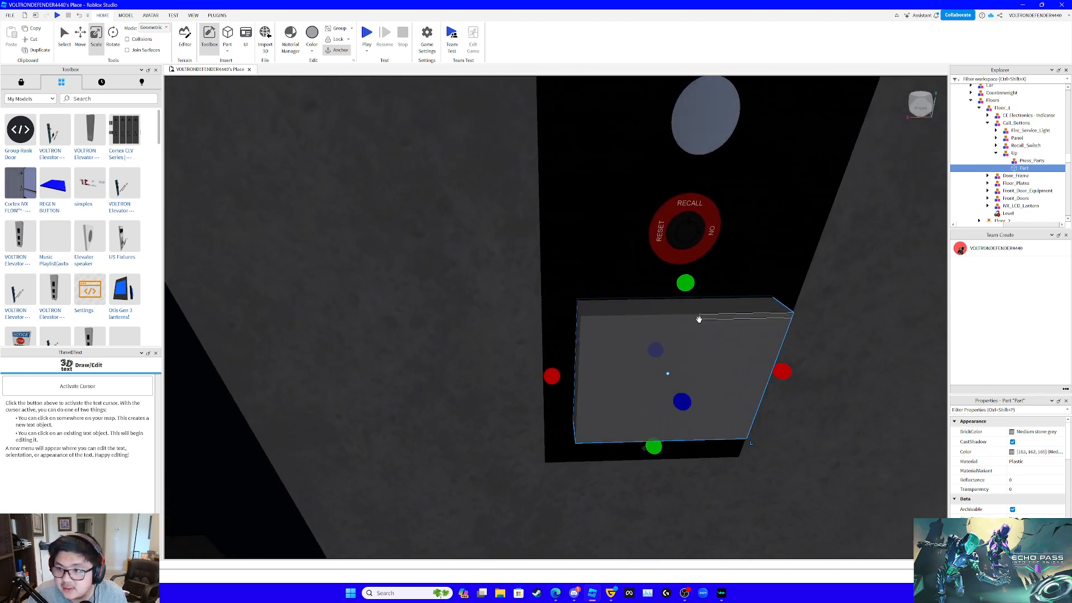
- Reduce the part's thickness so it protrudes less from the call panel
scroll(699, 319, "down", 3)
scroll(999, 160, "up", 3)
scroll(1000, 160, "up", 4)
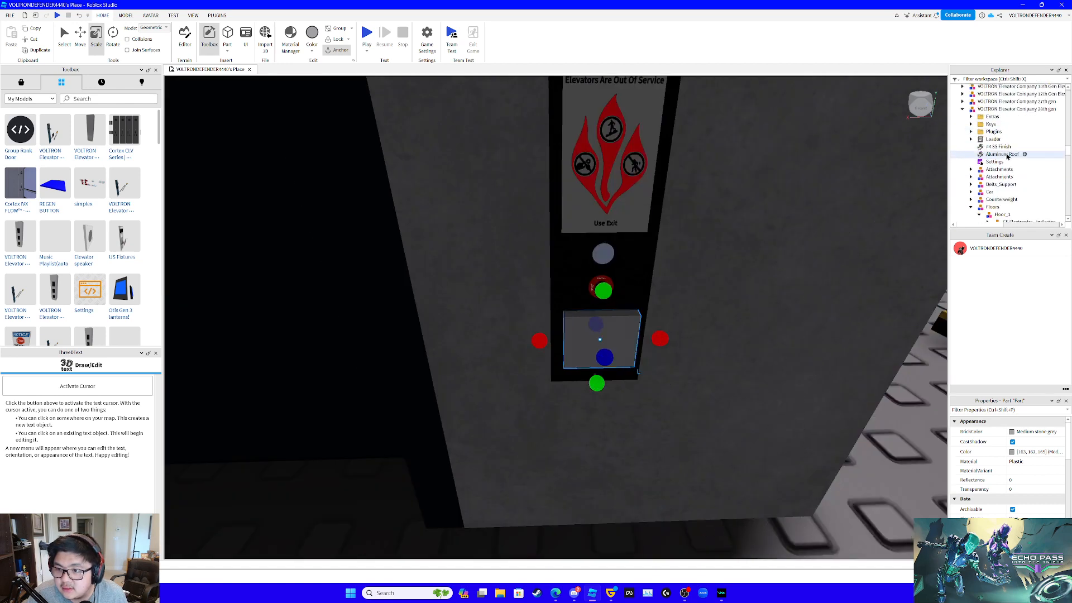
right_click_drag(754, 254, 749, 256)
scroll(745, 258, "up", 3)
scroll(749, 256, "down", 3)
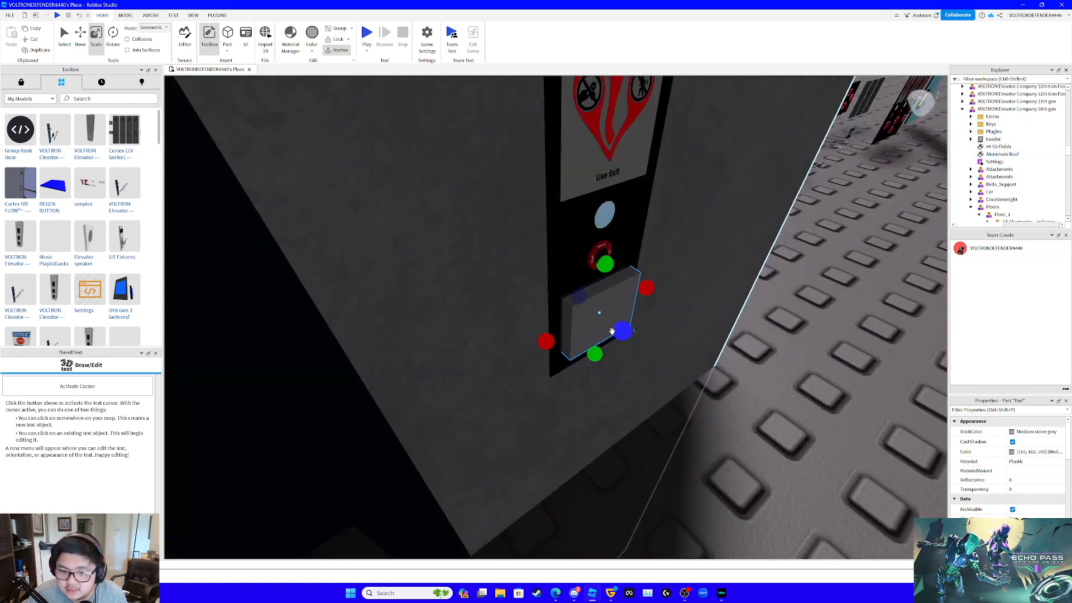
left_click_drag(629, 330, 621, 326)
right_click_drag(649, 328, 648, 325)
scroll(647, 324, "up", 2)
scroll(647, 325, "down", 3)
key("a")
key("w")
key("d")
key("a")
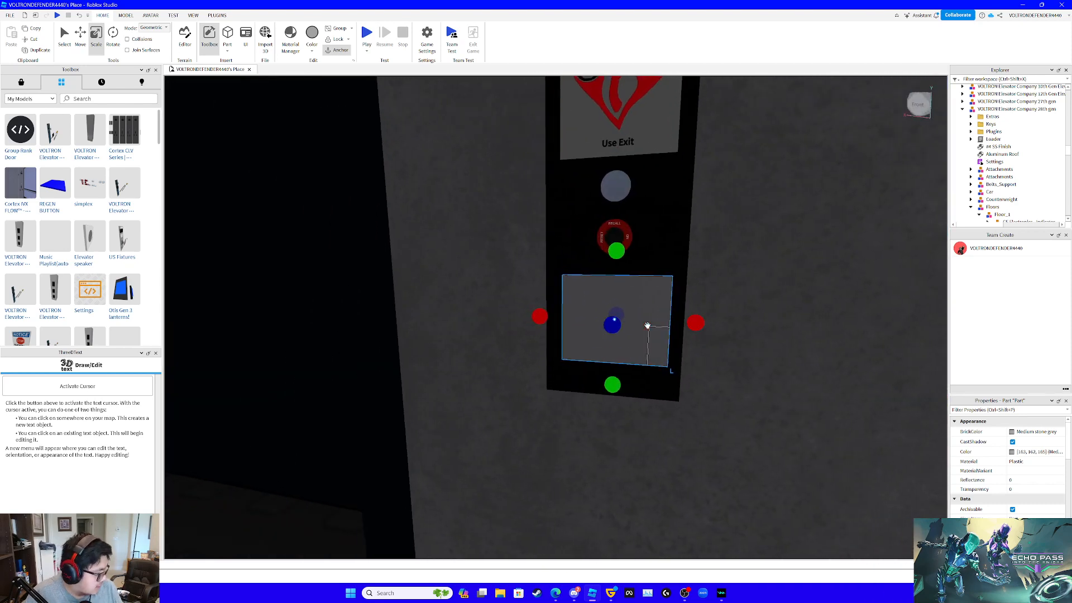
key("d")
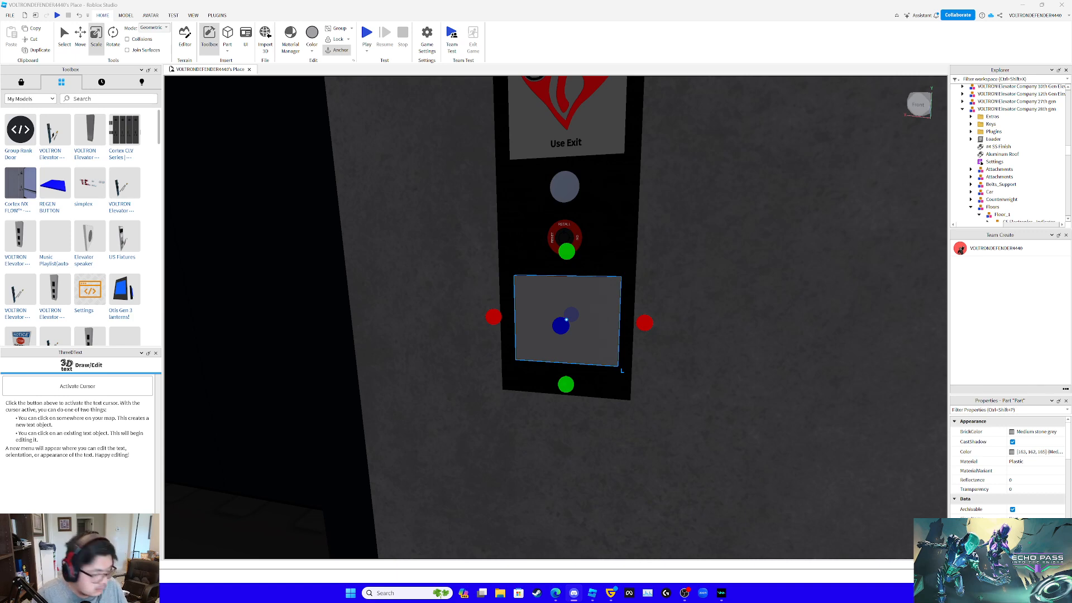
- Narrow the part and trim its top and bottom into a low, wide rectangle on the call panel
right_click_drag(666, 347, 668, 349)
scroll(668, 349, "up", 2)
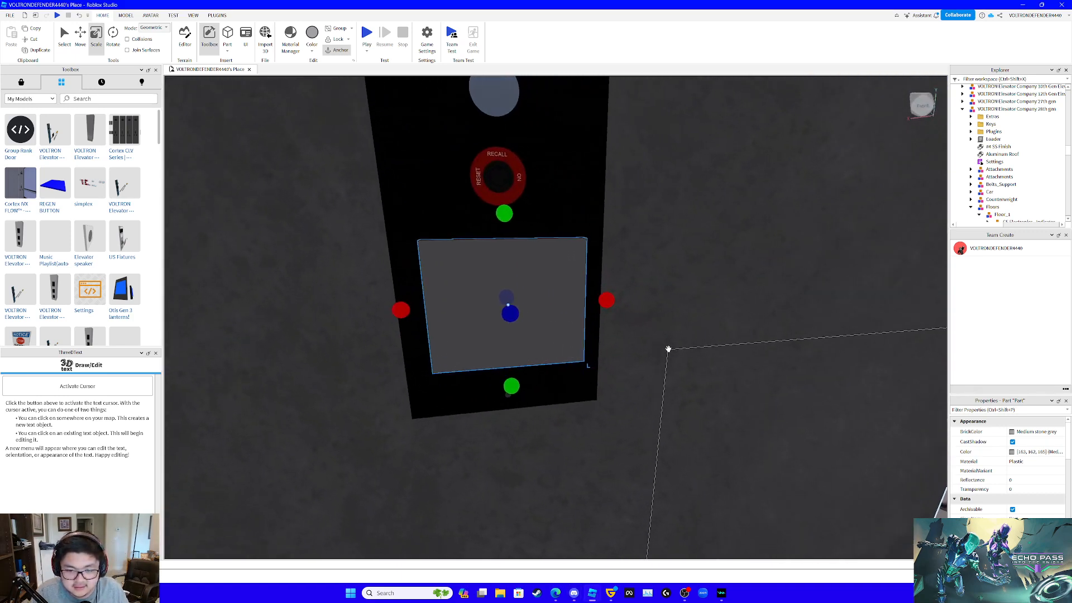
left_click_drag(402, 311, 424, 308)
left_click_drag(515, 213, 518, 262)
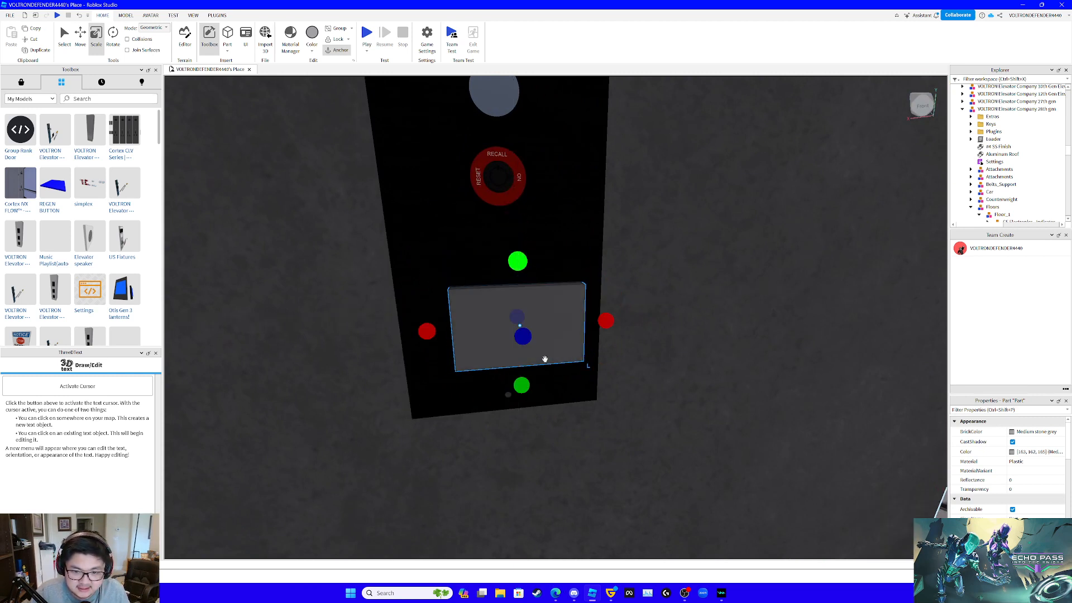
left_click_drag(526, 385, 537, 358)
right_click_drag(537, 358, 570, 355)
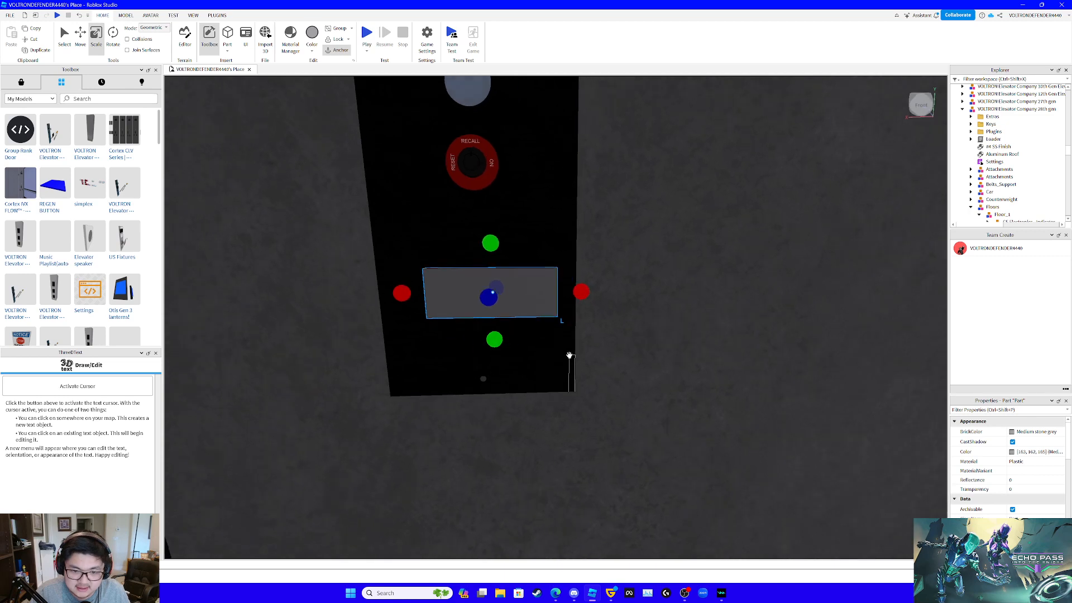
- Move the rectangle sideways toward the call panel's centre and raise it about 0.03 studs
key("a")
key("d")
key("s")
left_click(79, 34)
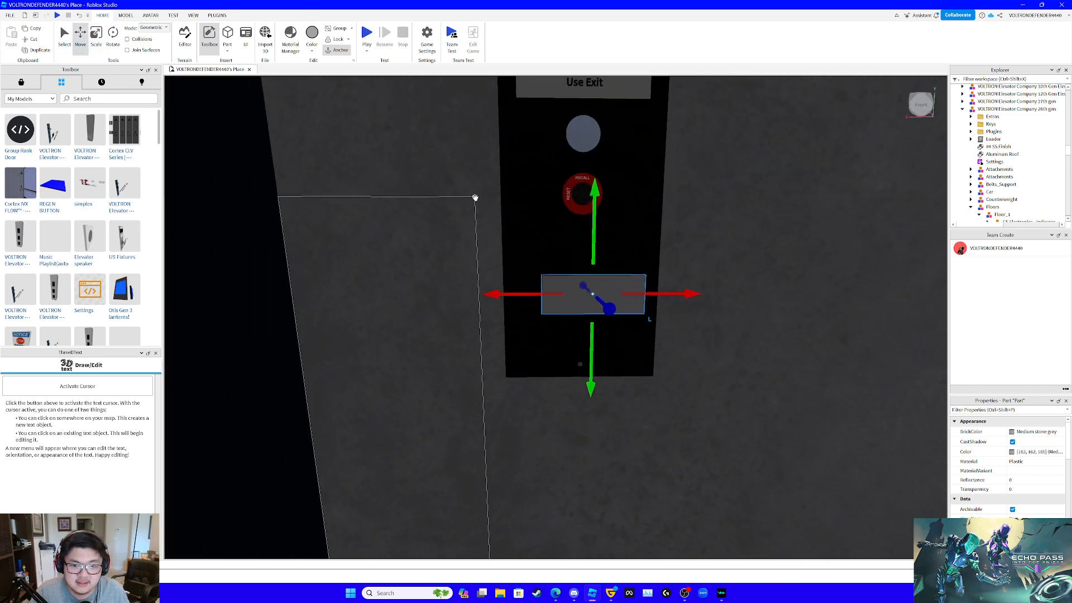
scroll(581, 249, "up", 3)
left_click_drag(534, 290, 518, 291)
left_click_drag(588, 235, 587, 224)
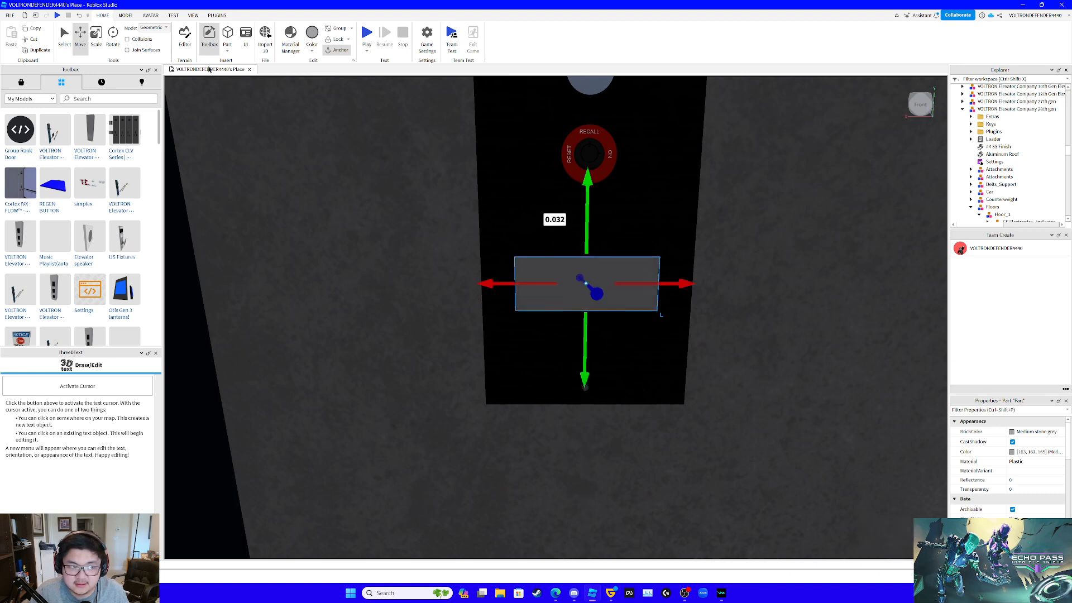
- Scale the rectangle much narrower and slightly taller, giving it a nearly square button shape
left_click(94, 38)
left_click_drag(492, 290, 551, 293)
left_click_drag(618, 232, 618, 219)
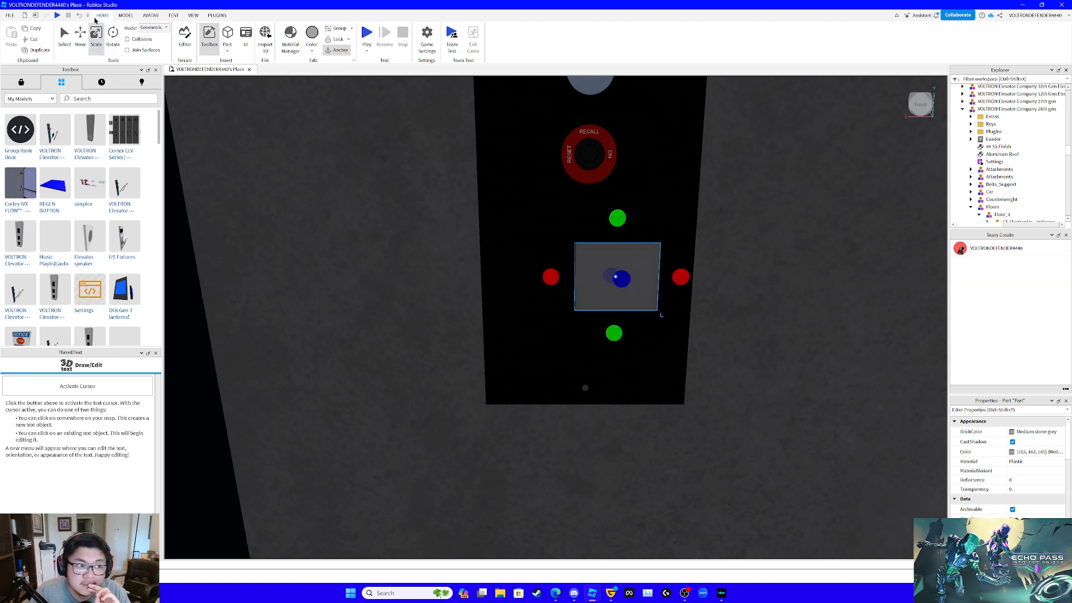
- Move the button part about 0.105 studs sideways to centre it beneath the recall switch
left_click(80, 33)
left_click_drag(555, 277, 573, 299)
scroll(672, 315, "up", 5)
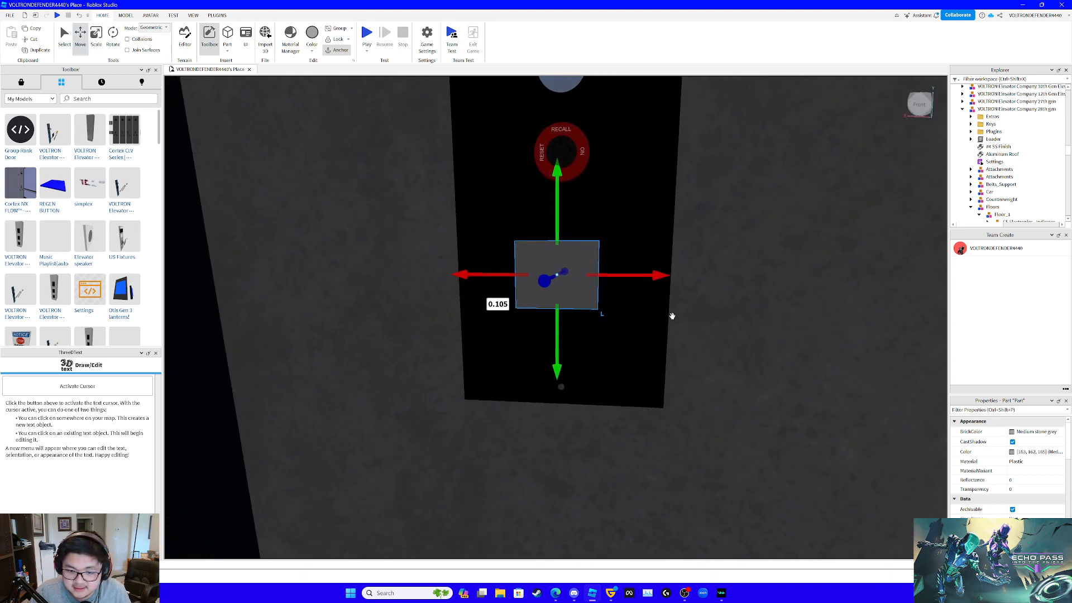
scroll(673, 316, "down", 3)
key("d")
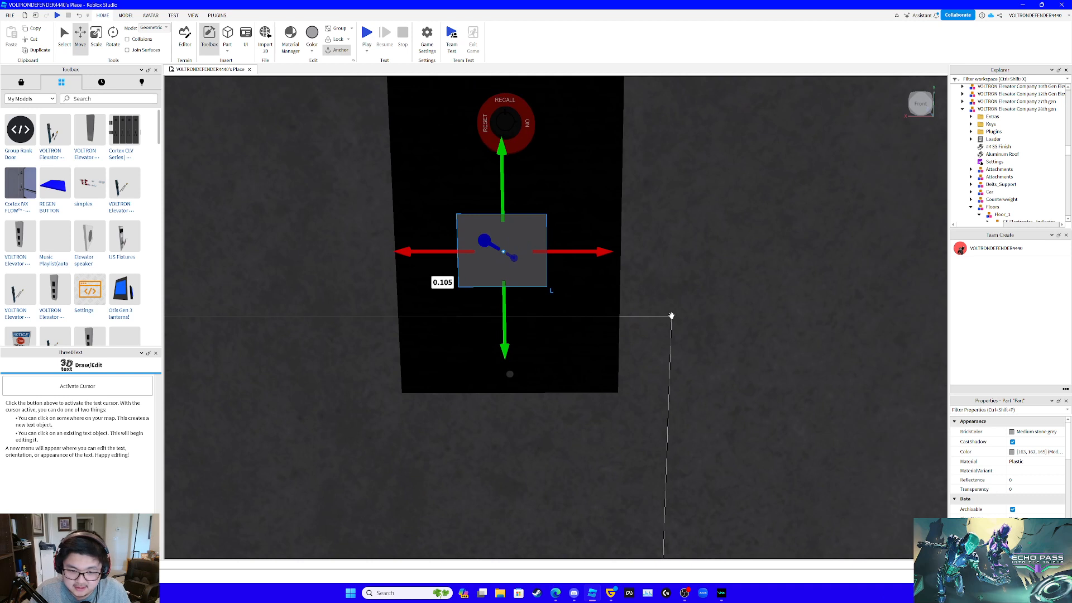
- Nudge the button part about 0.004 studs sideways and lower it about 0.053 studs on the call panel
left_click_drag(594, 252, 596, 253)
right_click_drag(517, 308, 520, 311)
key("e")
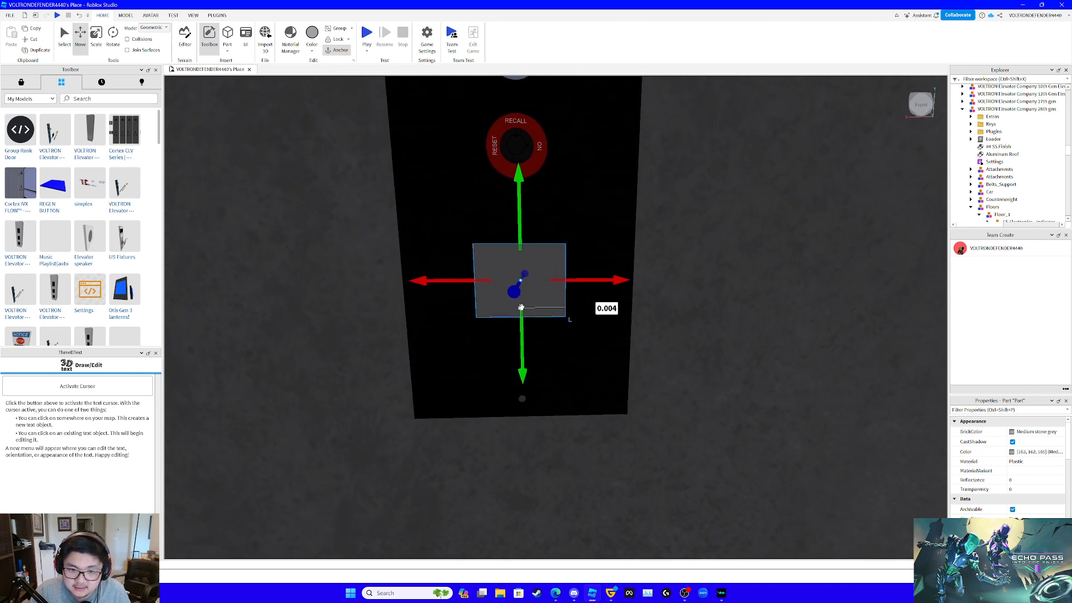
left_click_drag(520, 234, 520, 253)
scroll(1008, 163, "down", 5)
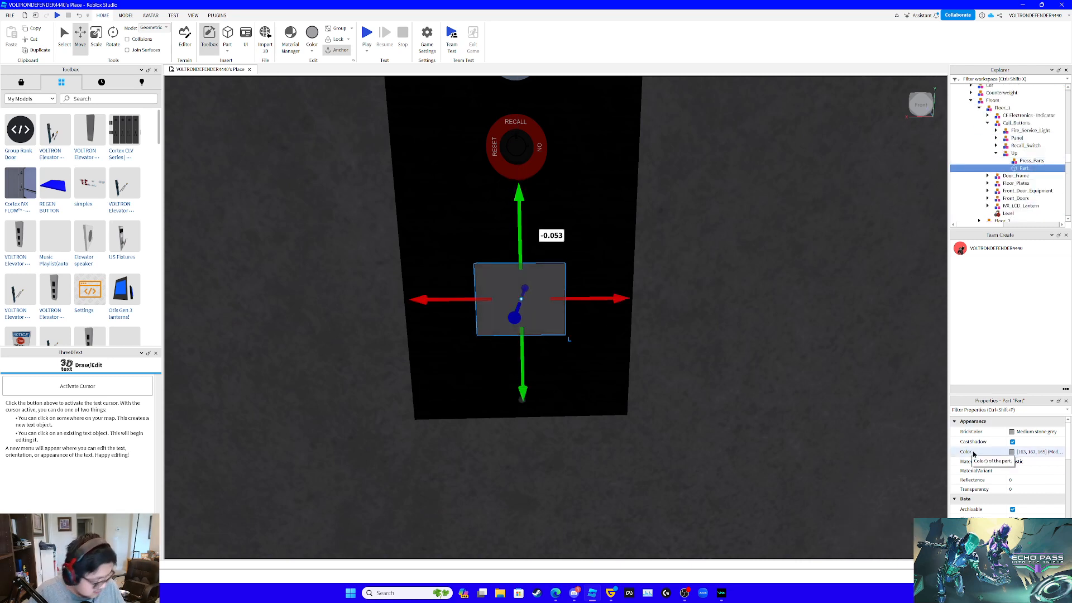
- Duplicate the button part three times and delete two of the copies from the Up model
key("ctrl+d")
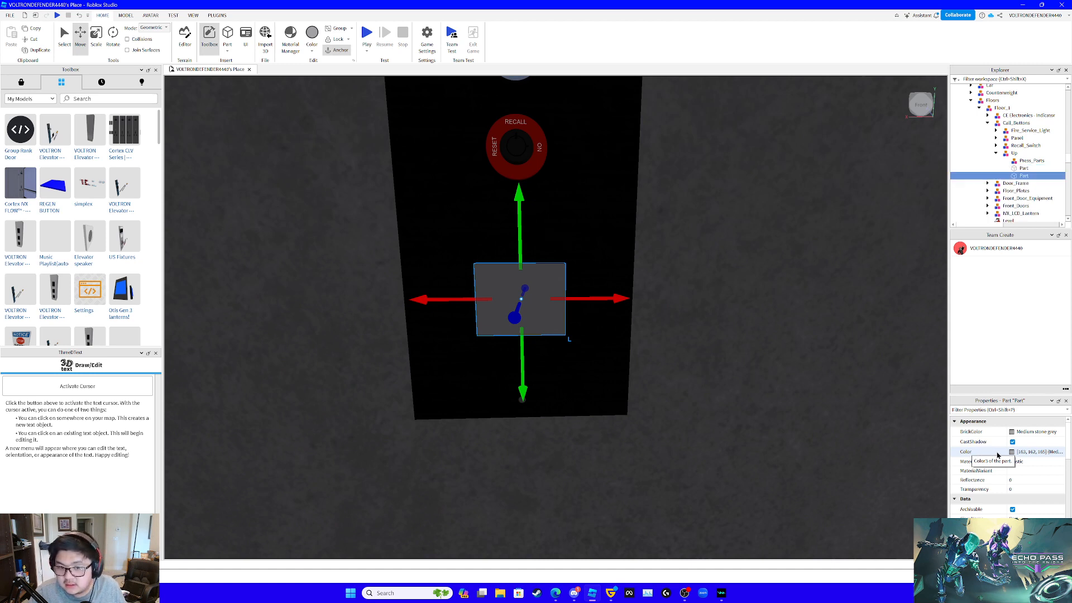
key("ctrl+d")
key("ctrl+d")
left_click(1022, 168)
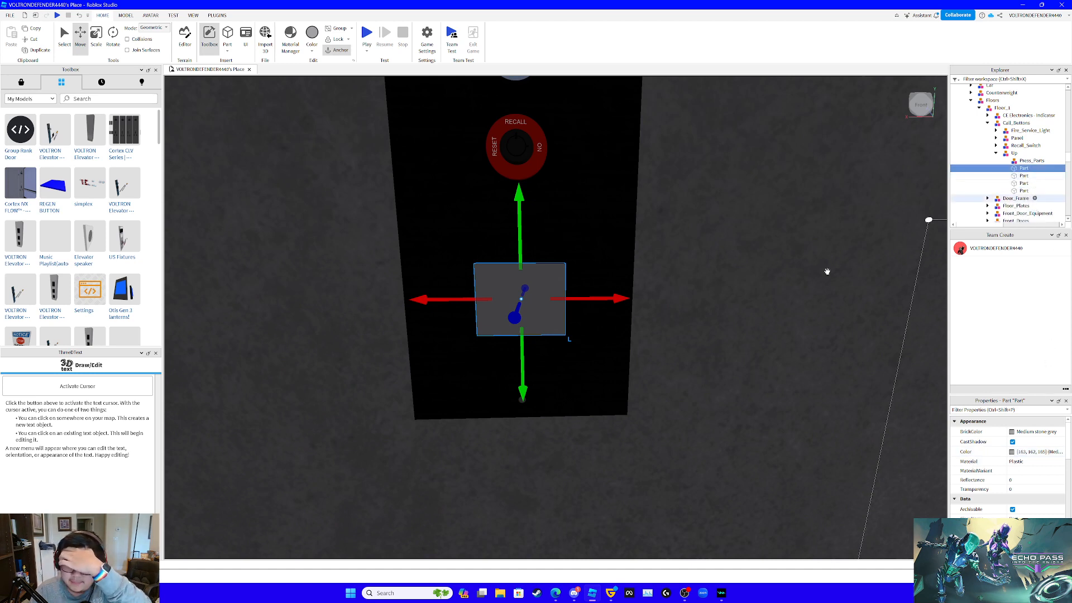
left_click(1024, 184)
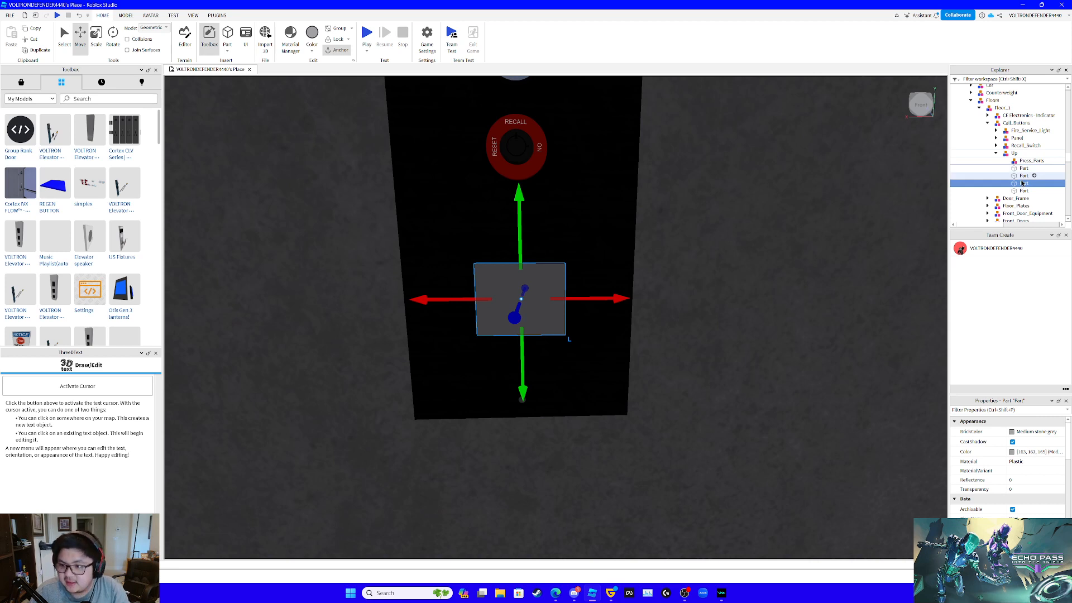
key("Delete")
left_click(1022, 183)
key("Delete")
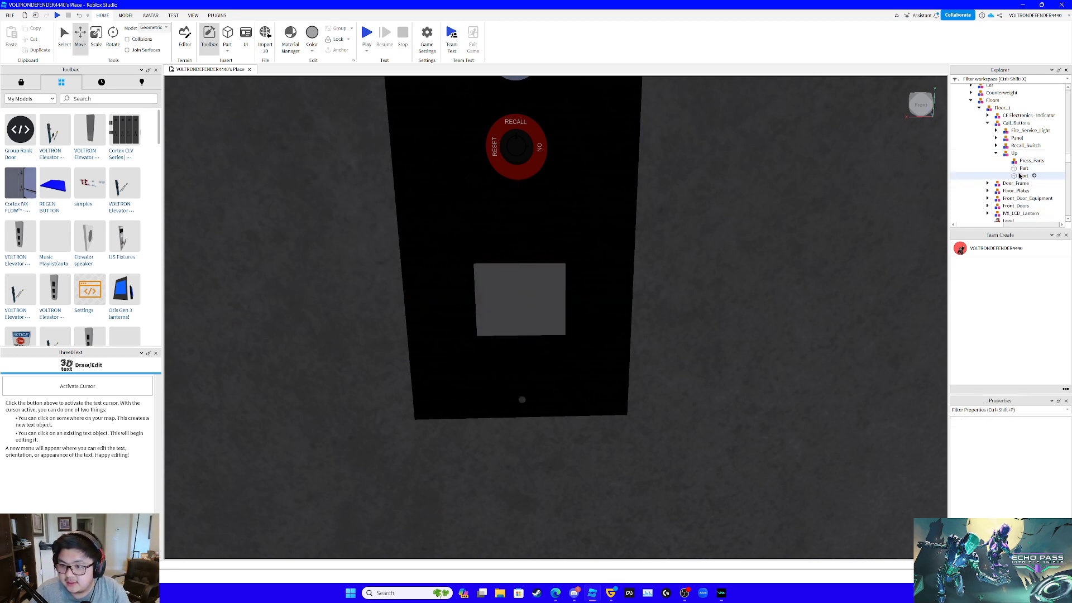
- Duplicate the first button part in the Up model once more
left_click(1023, 168)
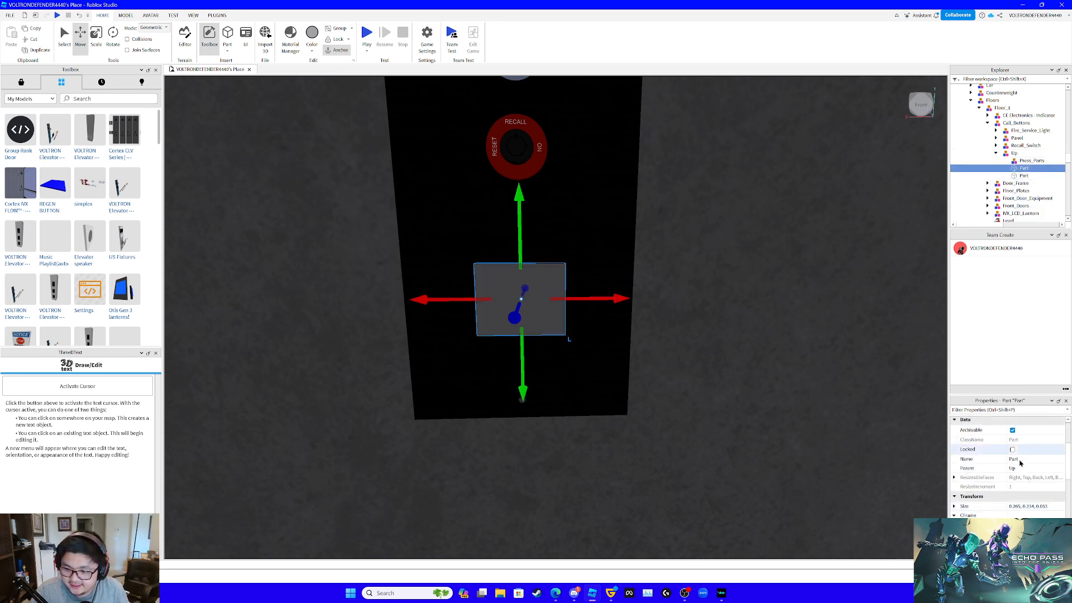
left_click(1022, 459)
right_click_drag(734, 407, 734, 407)
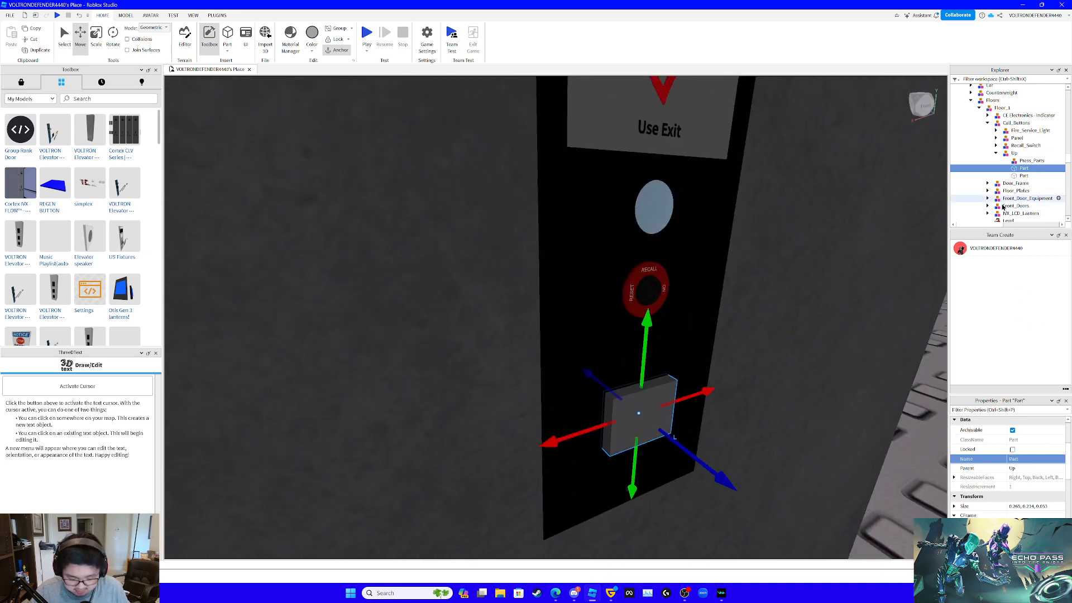
key("ctrl+d")
- Pull the middle of the three stacked button parts straight out from the wall, clear of the call panel
right_click_drag(869, 293, 869, 293)
key("w")
key("s")
left_click(1024, 176)
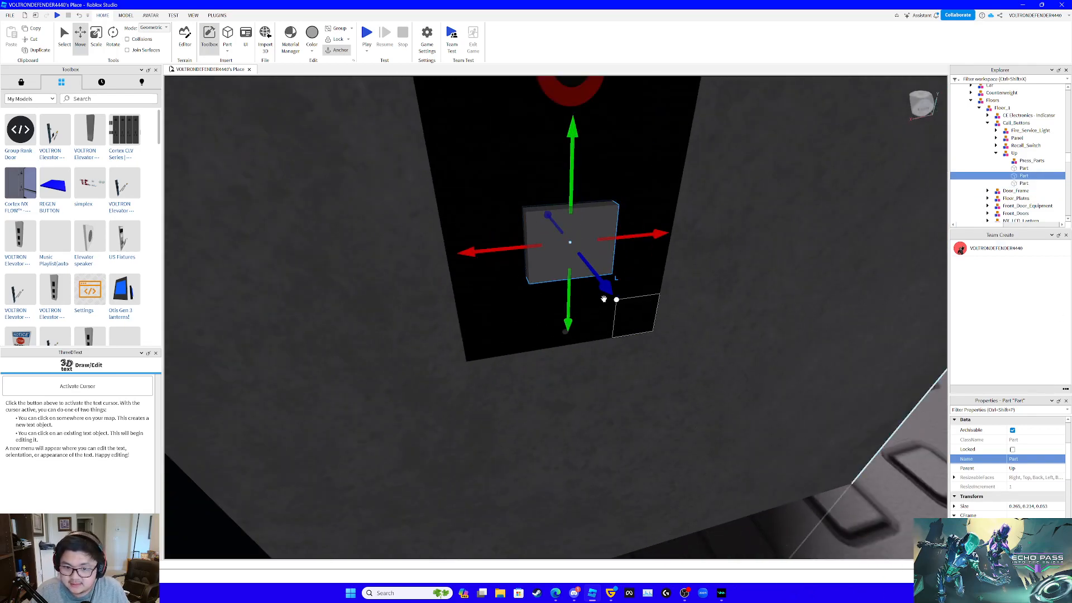
left_click_drag(603, 299, 764, 319)
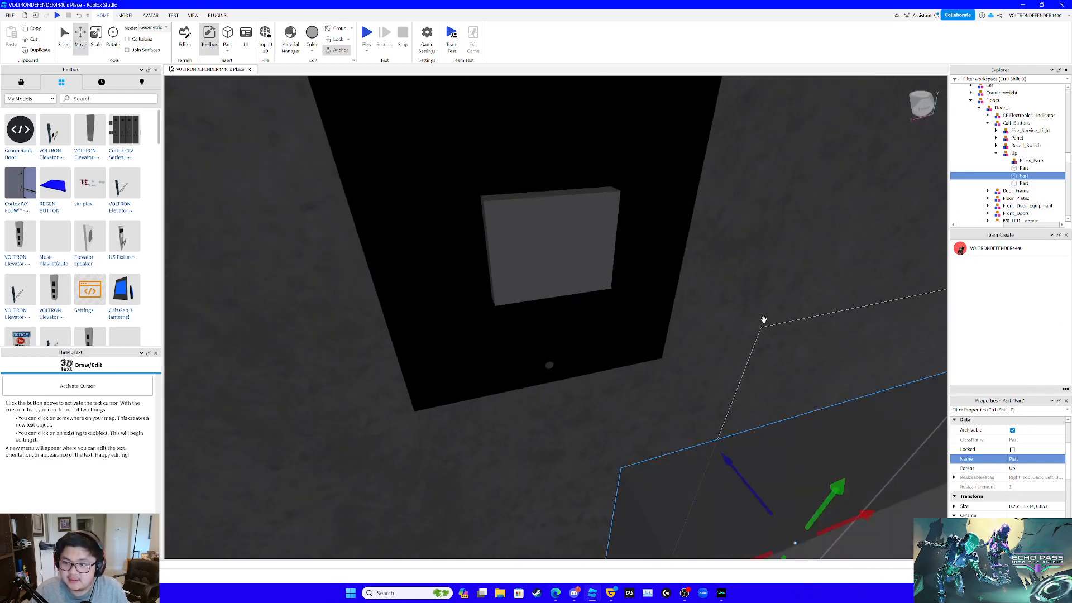
key("s")
right_click_drag(764, 320, 764, 319)
key("w")
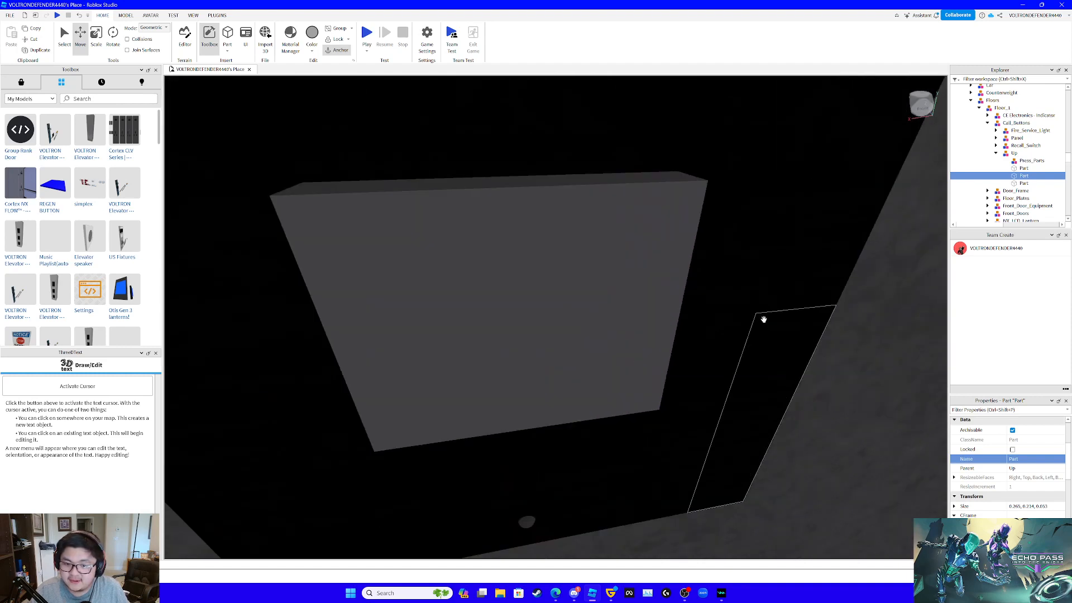
key("s")
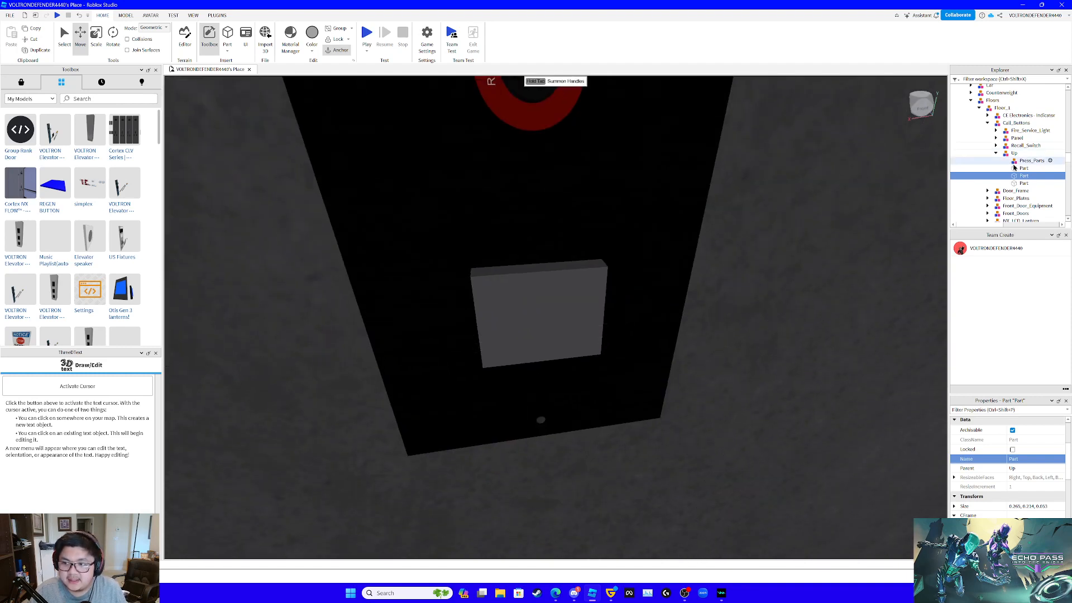
- Scale the last button copy inward on all four sides, leaving a thin border inside the part beneath it
left_click(1025, 183)
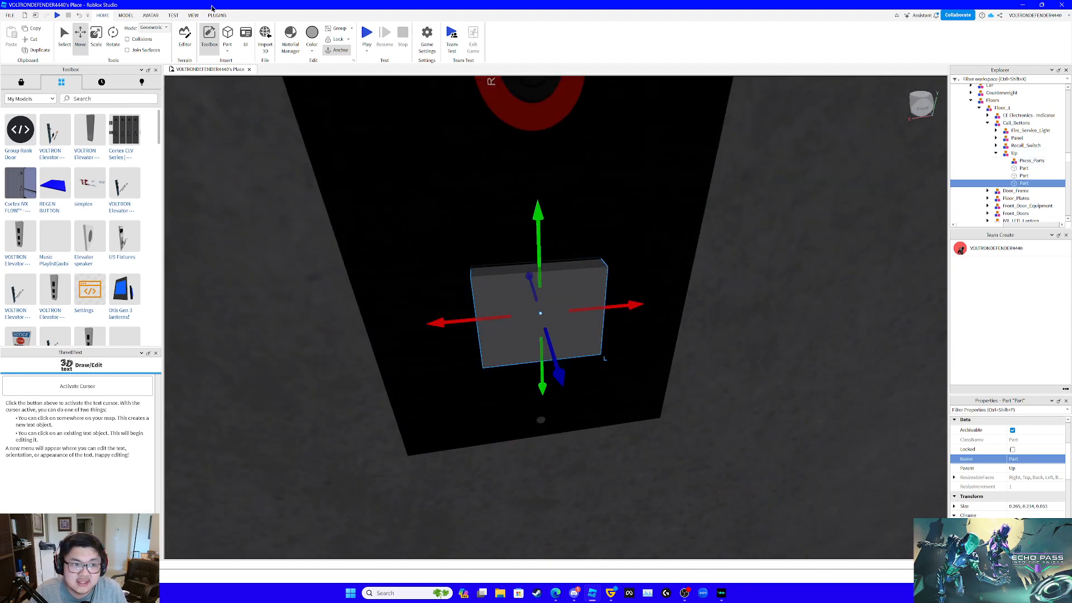
left_click(96, 34)
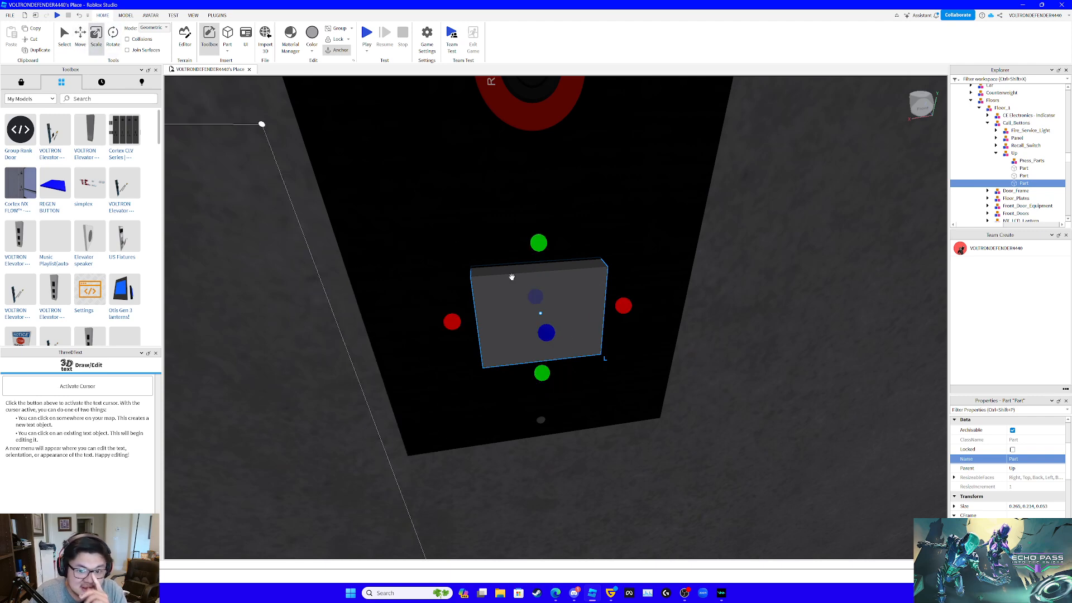
left_click_drag(453, 323, 469, 322)
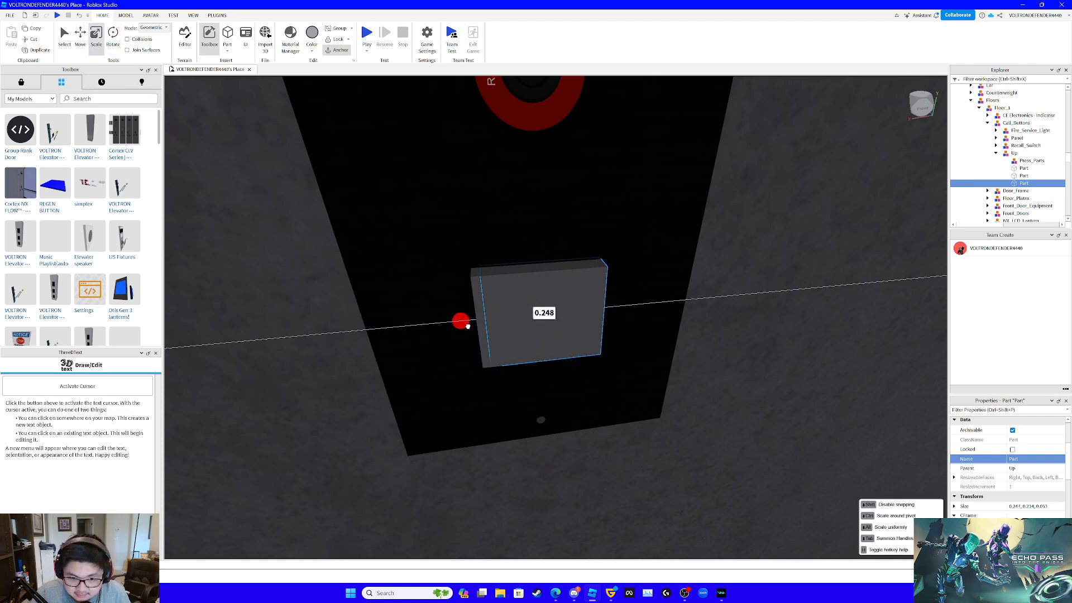
scroll(522, 329, "down", 4)
right_click_drag(522, 328, 522, 328)
scroll(523, 329, "up", 8)
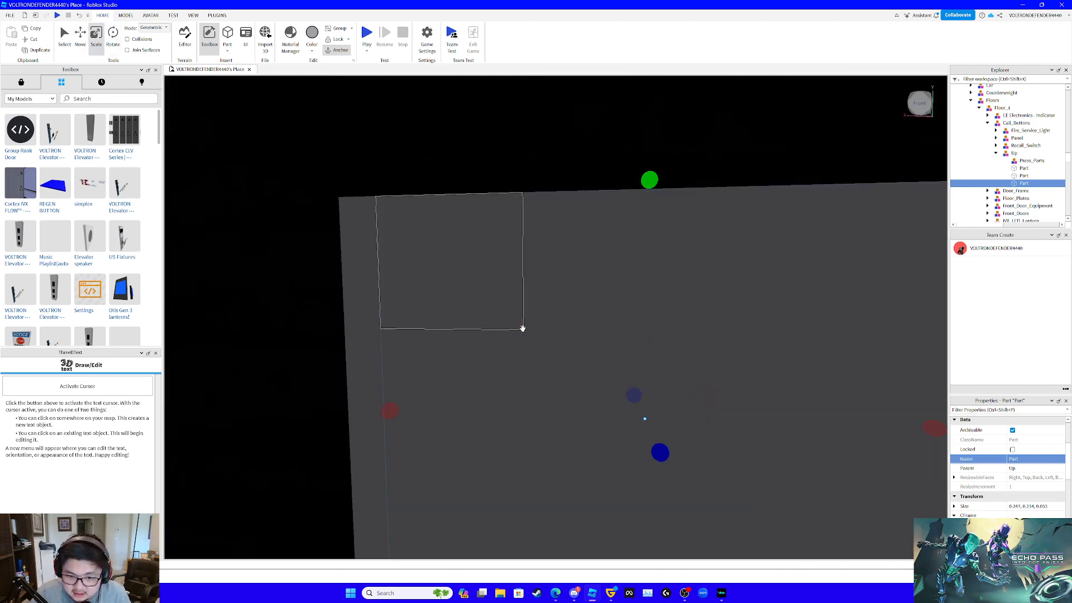
scroll(522, 329, "down", 3)
left_click_drag(711, 365, 701, 363)
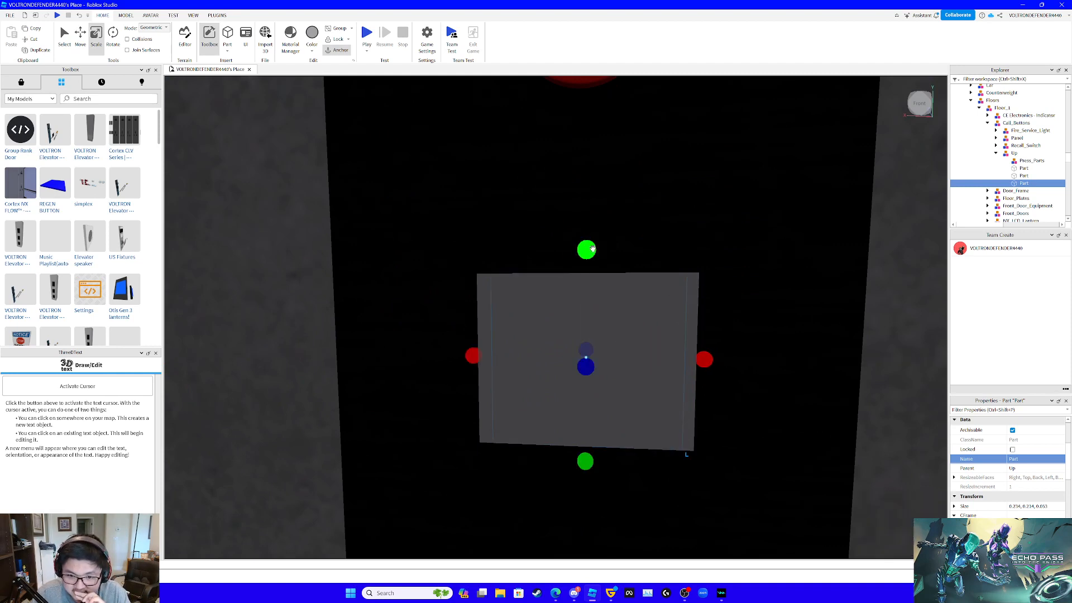
left_click_drag(593, 249, 594, 256)
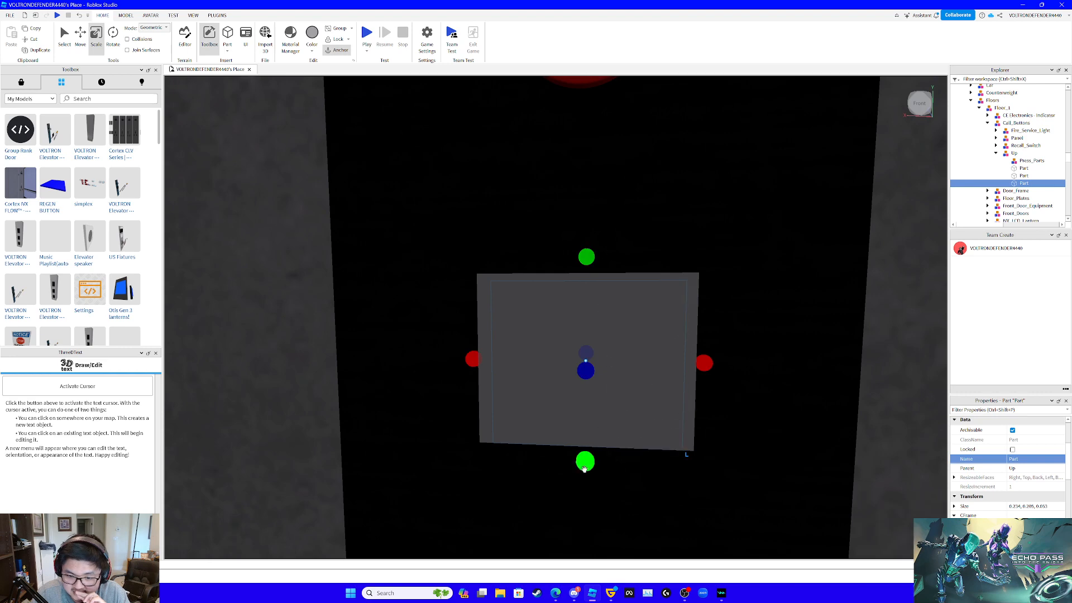
left_click_drag(585, 464, 588, 460)
- Scale the inset copy deeper to about 0.072 studs, so it passes through the full-size button part
right_click_drag(627, 370, 626, 371)
scroll(626, 371, "down", 6)
scroll(626, 371, "up", 10)
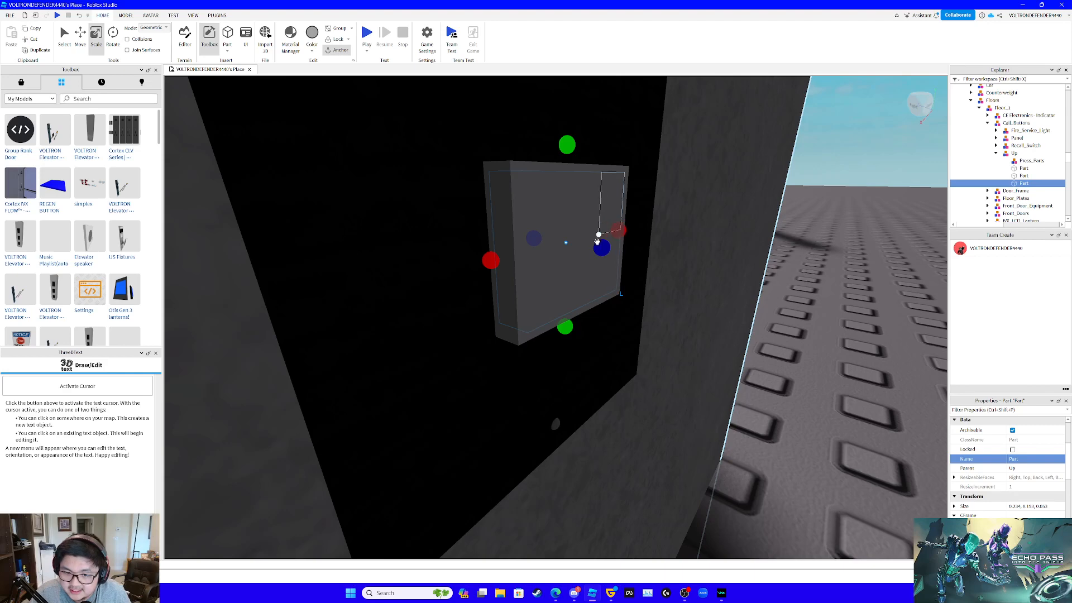
left_click_drag(597, 241, 611, 262)
scroll(606, 267, "down", 5)
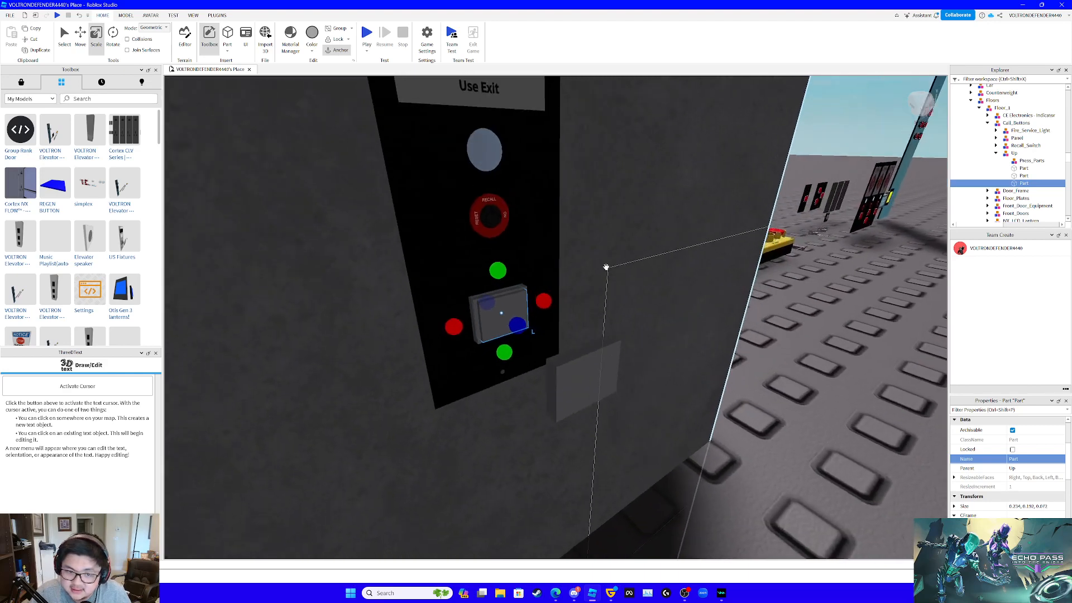
- Negate the inset copy and union it with the full-size part on the panel to cut a hollow square frame
left_click(131, 15)
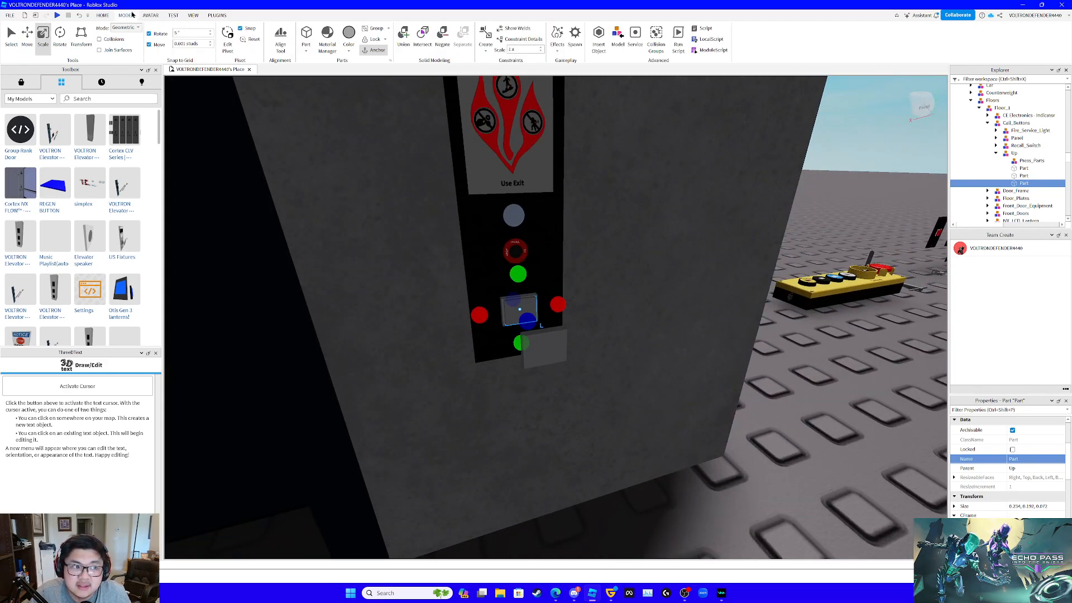
left_click(442, 38)
scroll(623, 249, "down", 5)
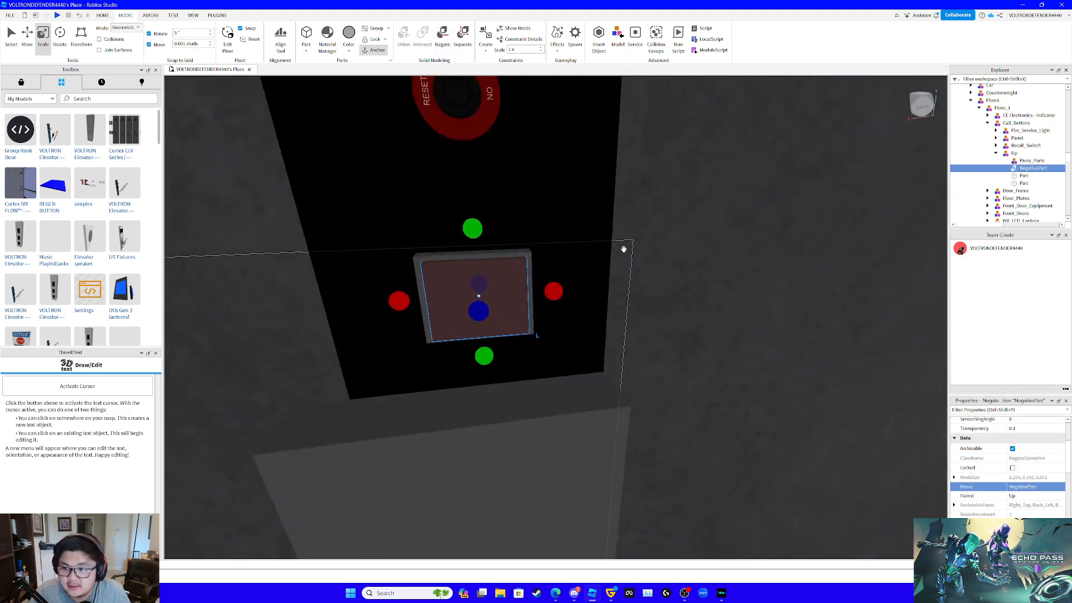
left_click(1023, 175, "ctrl")
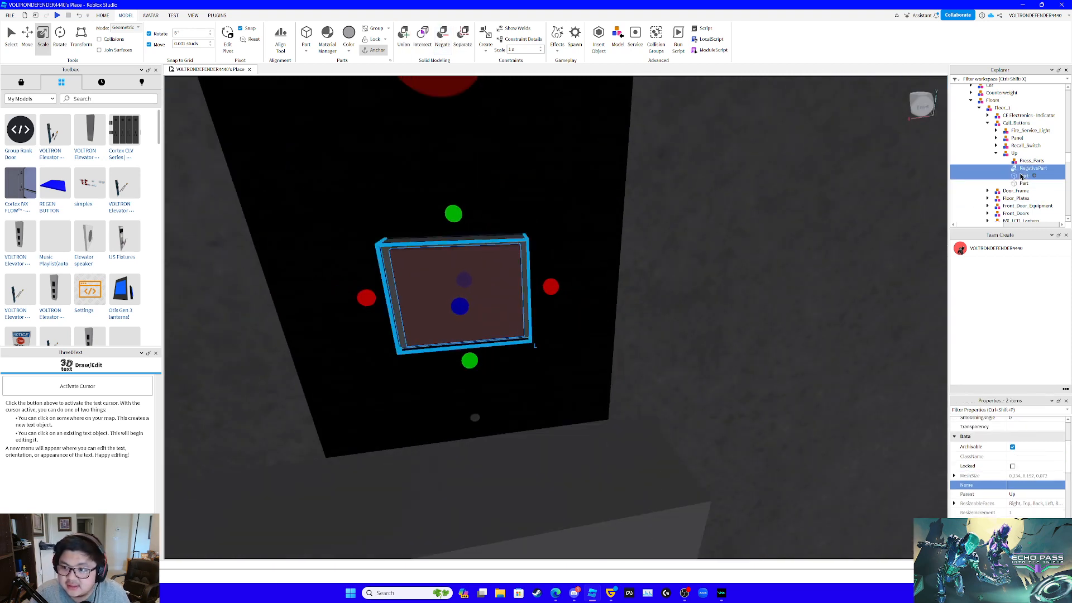
left_click(403, 38)
right_click_drag(591, 275, 591, 276)
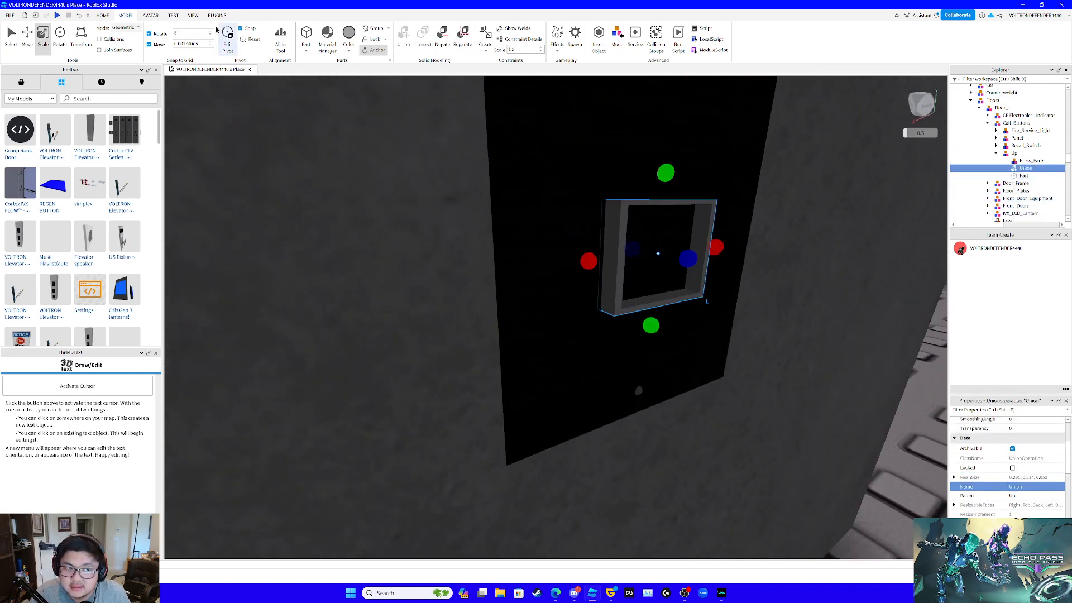
- Nudge the hollow frame along its depth axis on the call panel
left_click(27, 35)
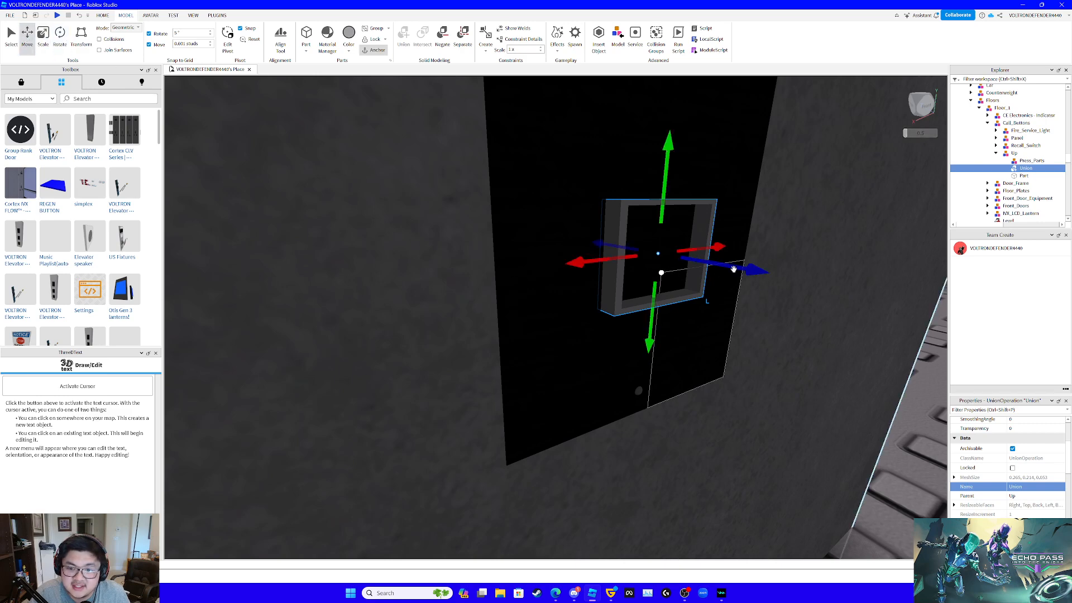
left_click_drag(705, 267, 741, 269)
right_click_drag(741, 269, 741, 268)
key("s")
- Duplicate the button part floating in front of the wall and move one of the pair back into the hollow frame
left_click(1019, 177)
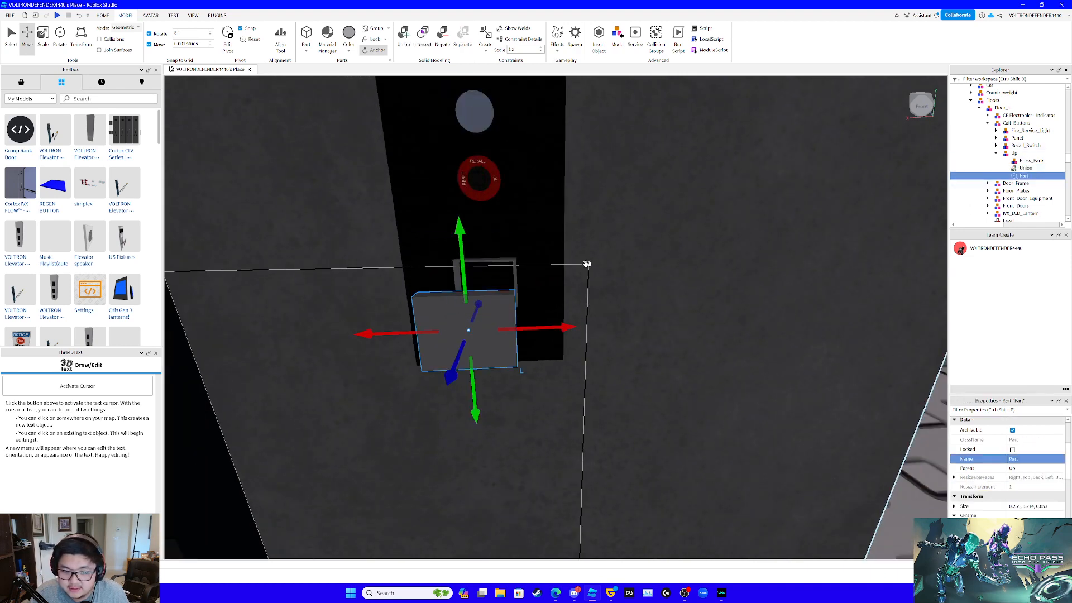
key("d")
right_click_drag(586, 264, 586, 264)
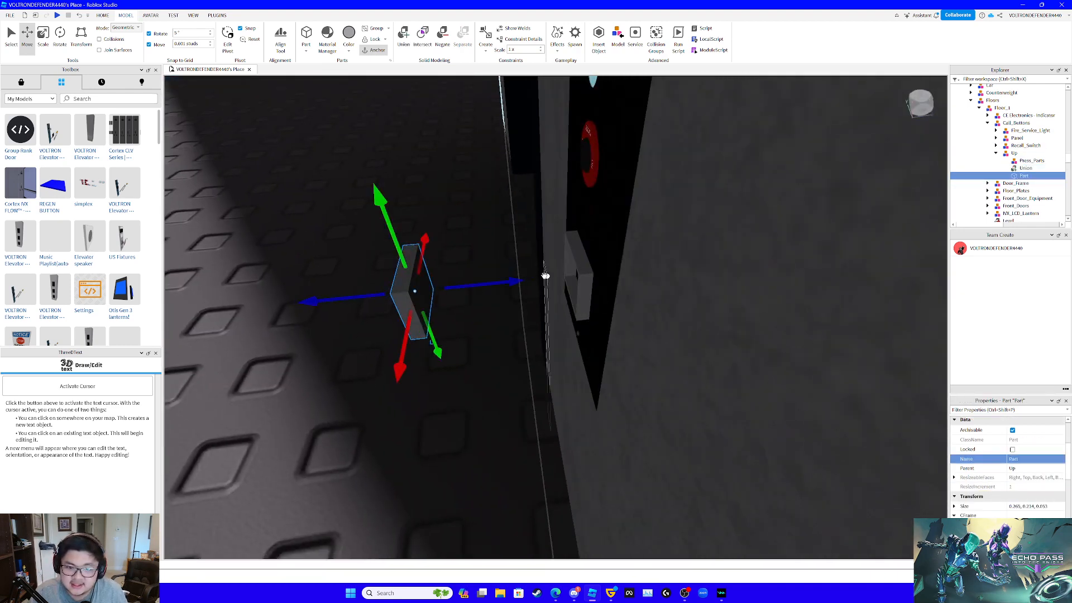
left_click_drag(546, 275, 658, 277)
key("ctrl+d")
right_click_drag(637, 277, 631, 278)
key("w")
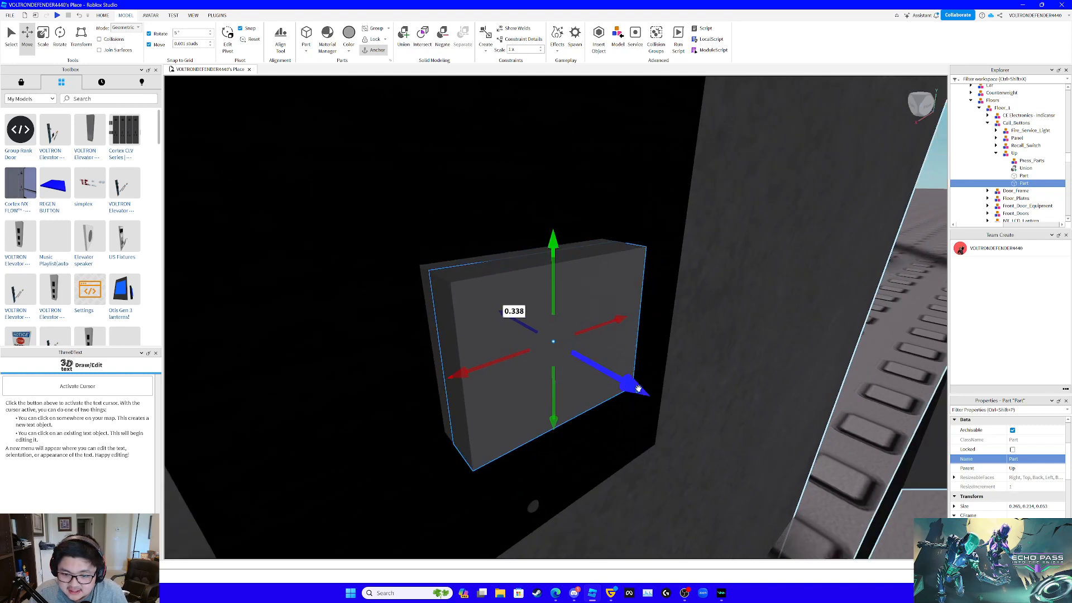
left_click_drag(639, 388, 619, 377)
- Rename the hollow frame union as BACKING
left_click(1026, 169)
left_click(1028, 487)
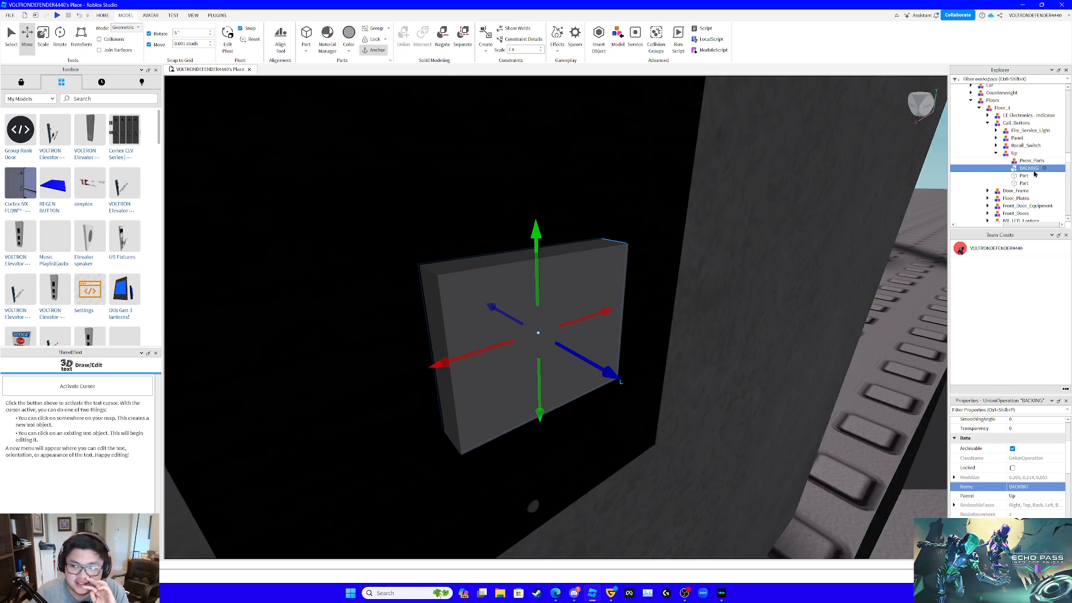
left_click(1032, 161)
- Scale the button part seated in the frame inward on all four sides so it fits within the BACKING border
left_click(1025, 175)
left_click(1024, 183)
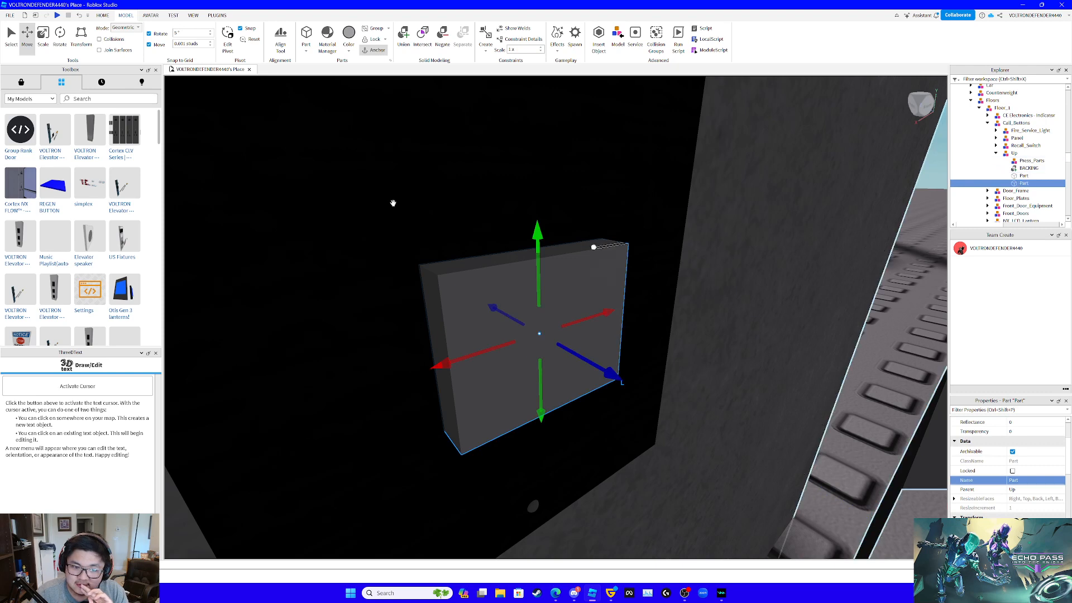
left_click(44, 39)
key("f")
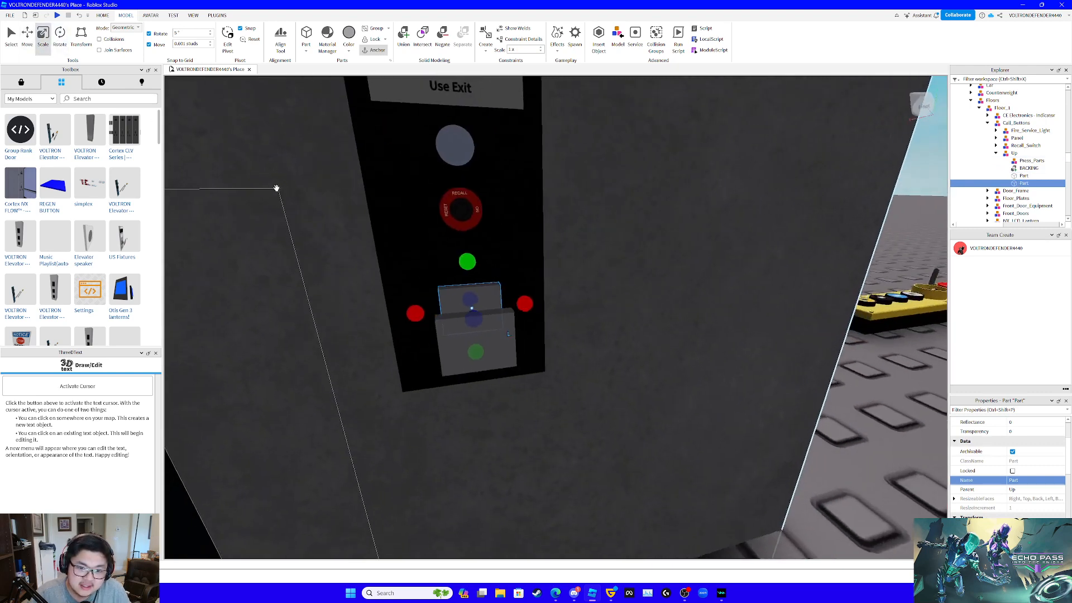
scroll(277, 188, "up", 3)
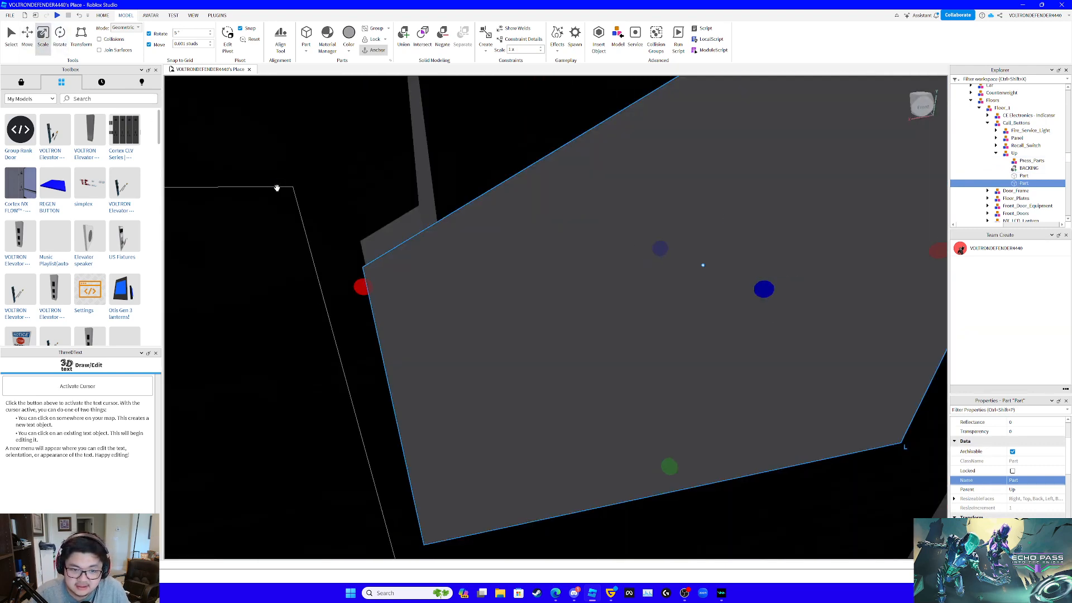
scroll(277, 188, "down", 1)
left_click_drag(366, 312, 382, 320)
right_click_drag(564, 190, 567, 176)
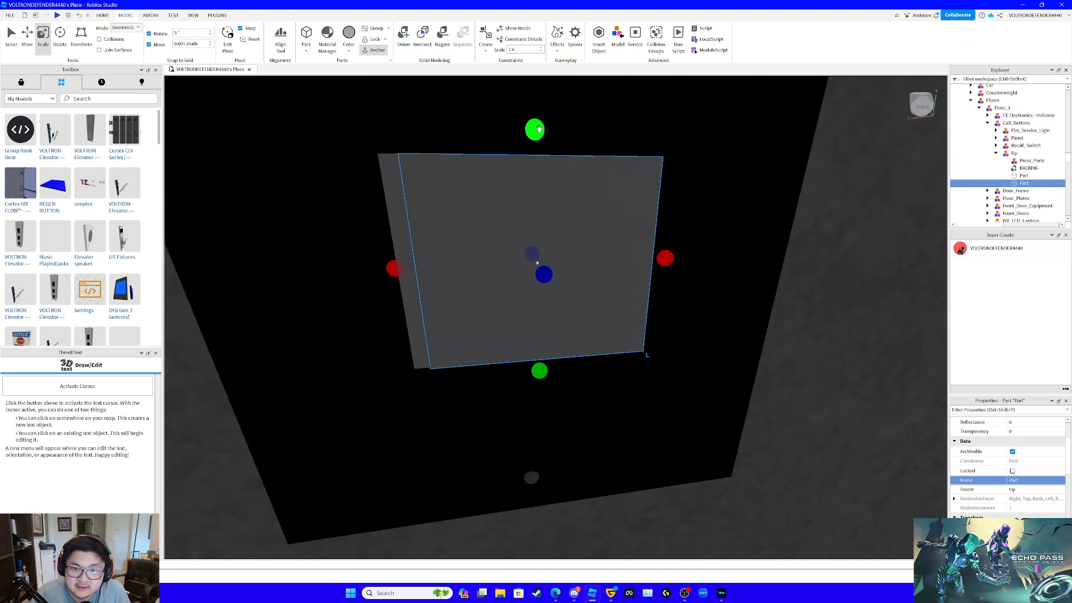
left_click_drag(540, 131, 542, 141)
left_click_drag(662, 260, 653, 258)
right_click_drag(686, 260, 683, 263)
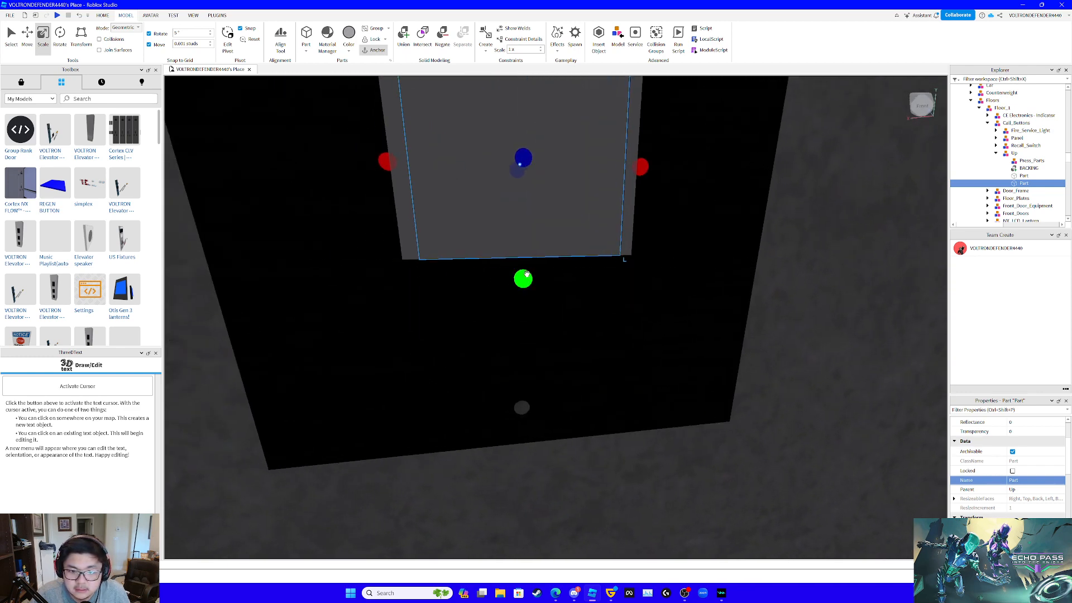
left_click_drag(528, 273, 533, 267)
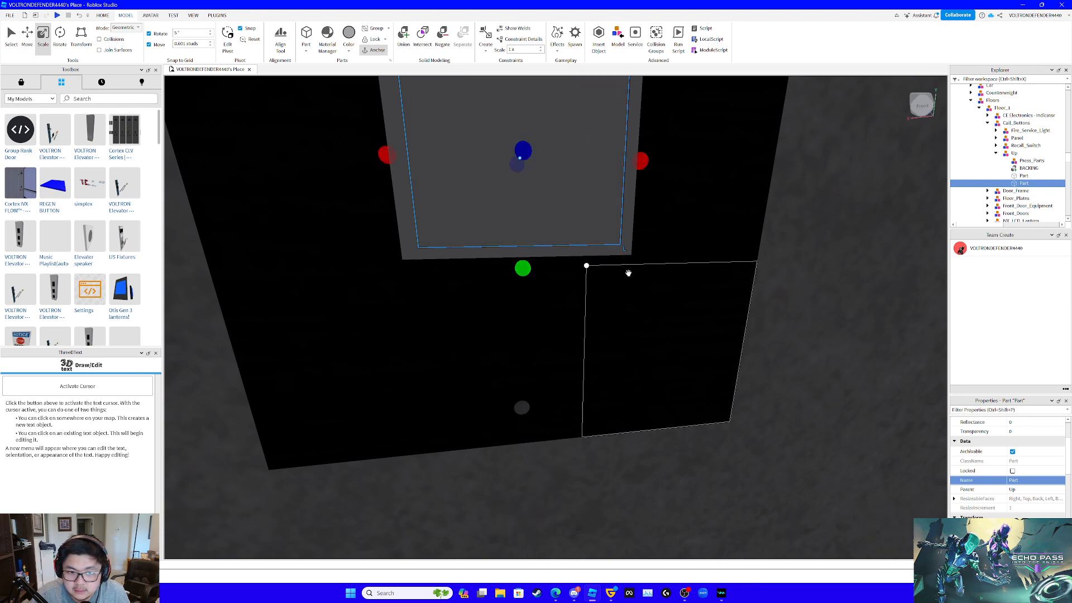
- Duplicate the fitted part seated in BACKING and delete the leftover unscaled part floating in front of the wall
key("ctrl+d")
left_click(1027, 177)
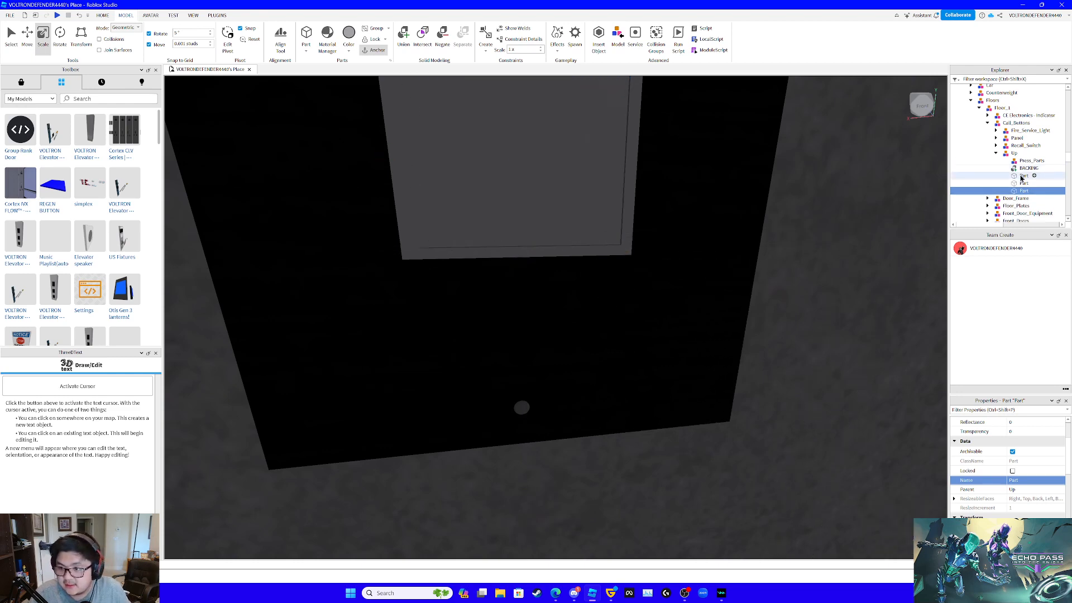
right_click_drag(771, 299, 766, 297)
scroll(767, 301, "down", 4)
key("Delete")
scroll(769, 299, "up", 8)
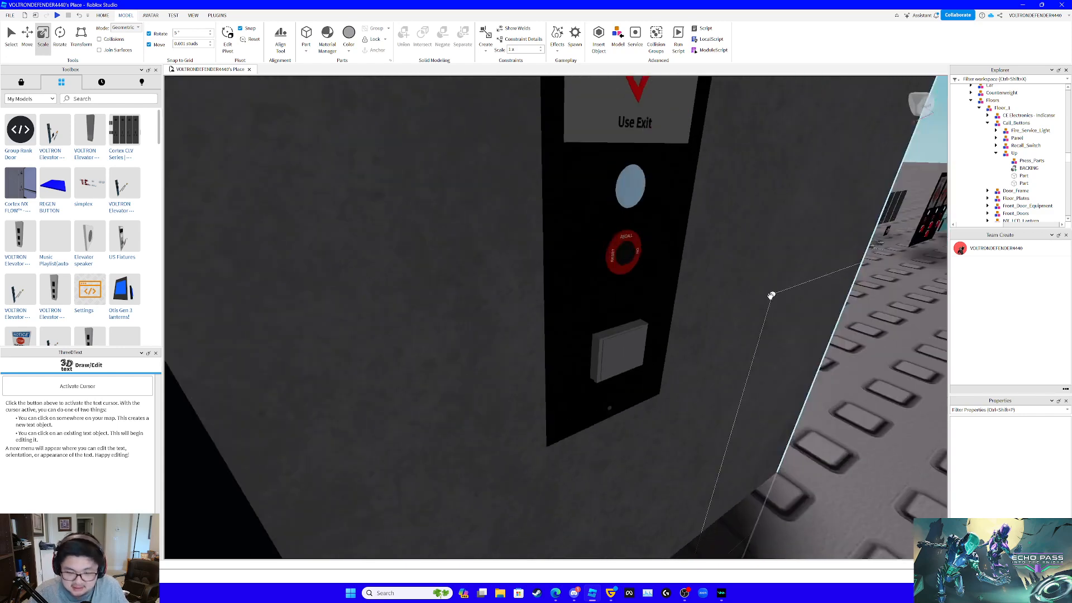
- Move one of the two overlapping fitted parts about 0.186 studs straight out of the BACKING frame
right_click_drag(771, 296, 768, 295)
scroll(769, 295, "up", 6)
left_click(579, 267)
scroll(610, 278, "down", 4)
right_click_drag(610, 278, 609, 278)
scroll(609, 278, "up", 4)
mouse_move(680, 305)
left_mouse_down()
mouse_move(668, 302)
mouse_move(680, 305)
left_mouse_up()
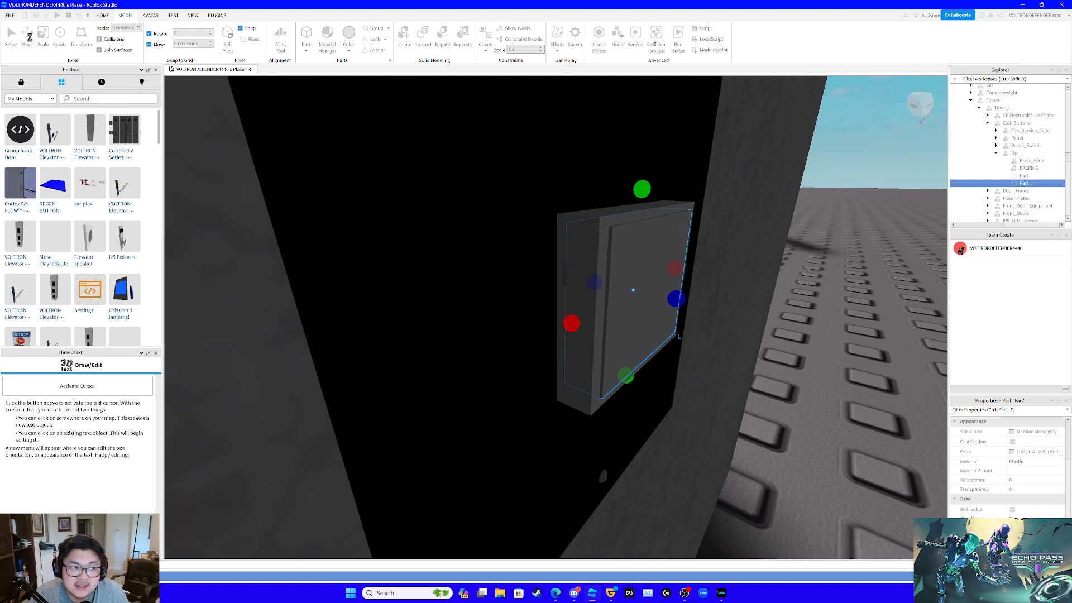
left_click(28, 36)
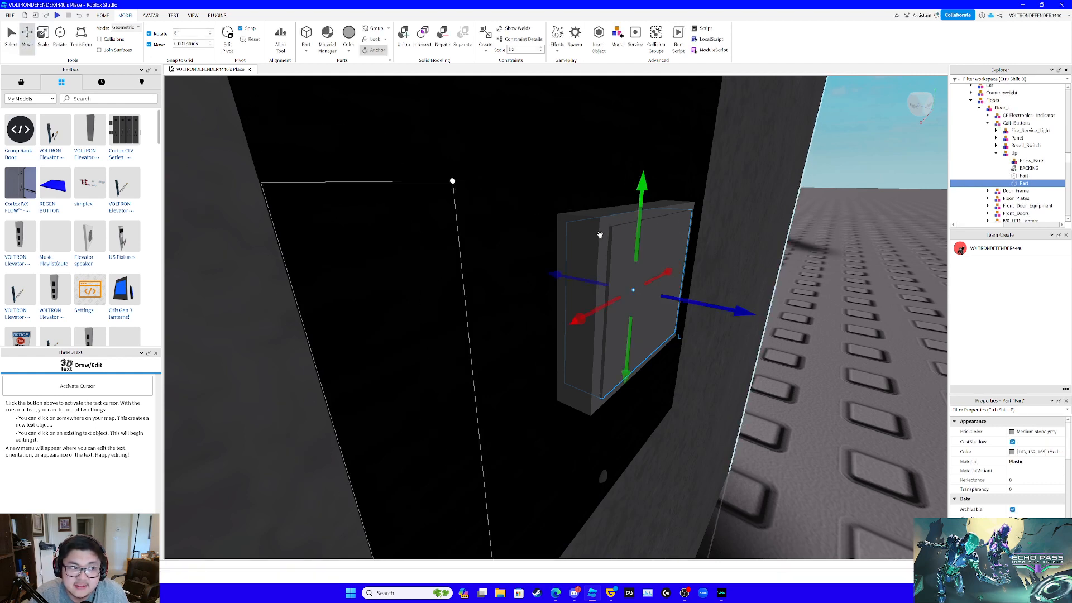
left_click_drag(713, 307, 900, 252)
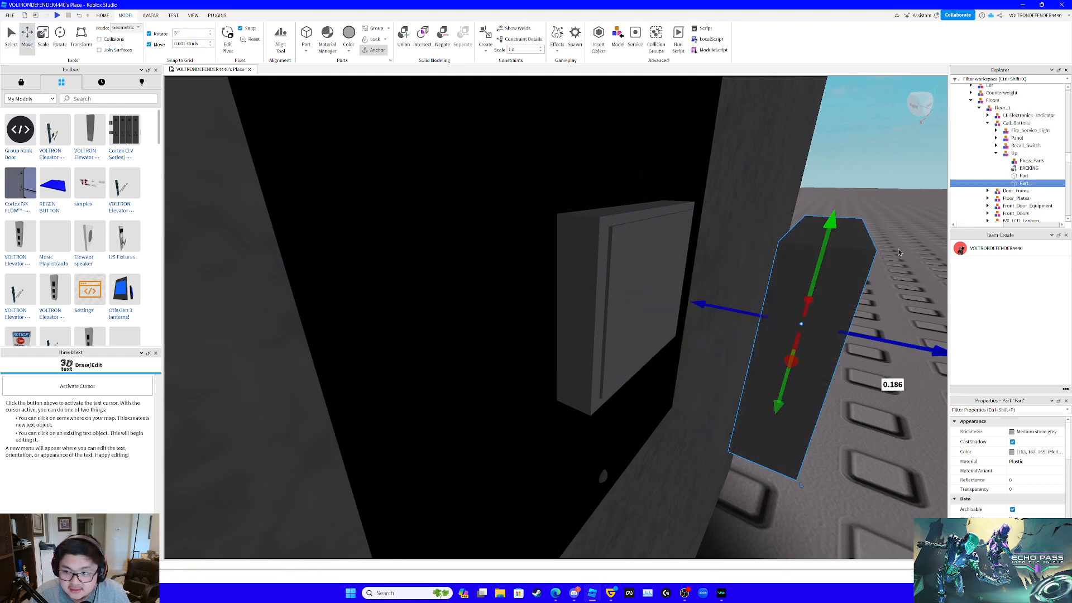
- Scale the part still seated in BACKING thinner from its front and back so it sits recessed inside the frame
left_click(1021, 175)
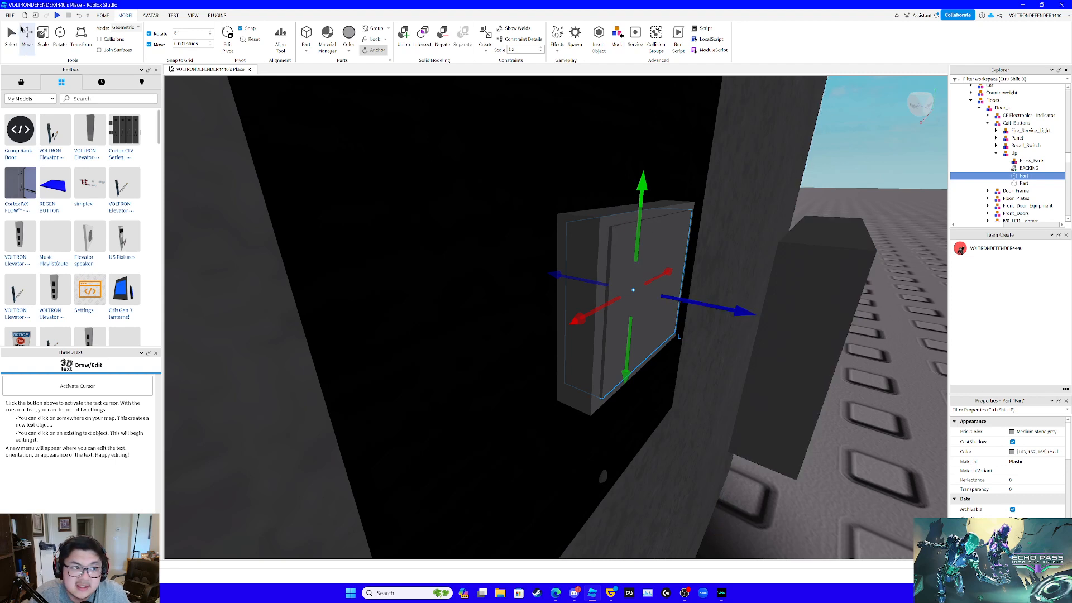
left_click(43, 36)
left_click_drag(591, 283, 606, 286)
left_click_drag(673, 296, 656, 294)
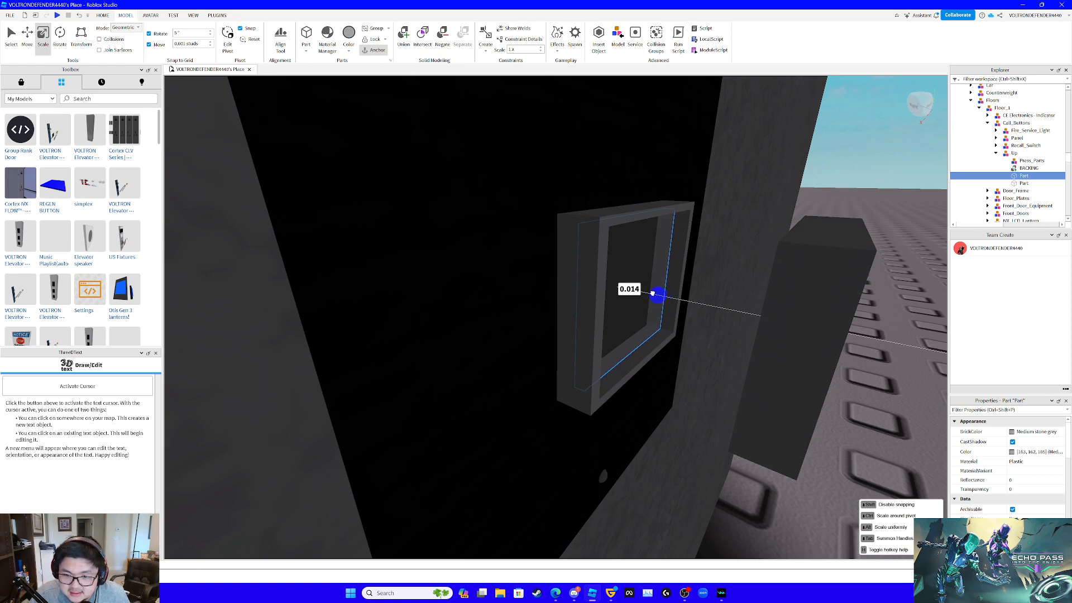
left_click_drag(656, 293, 672, 311)
key("f")
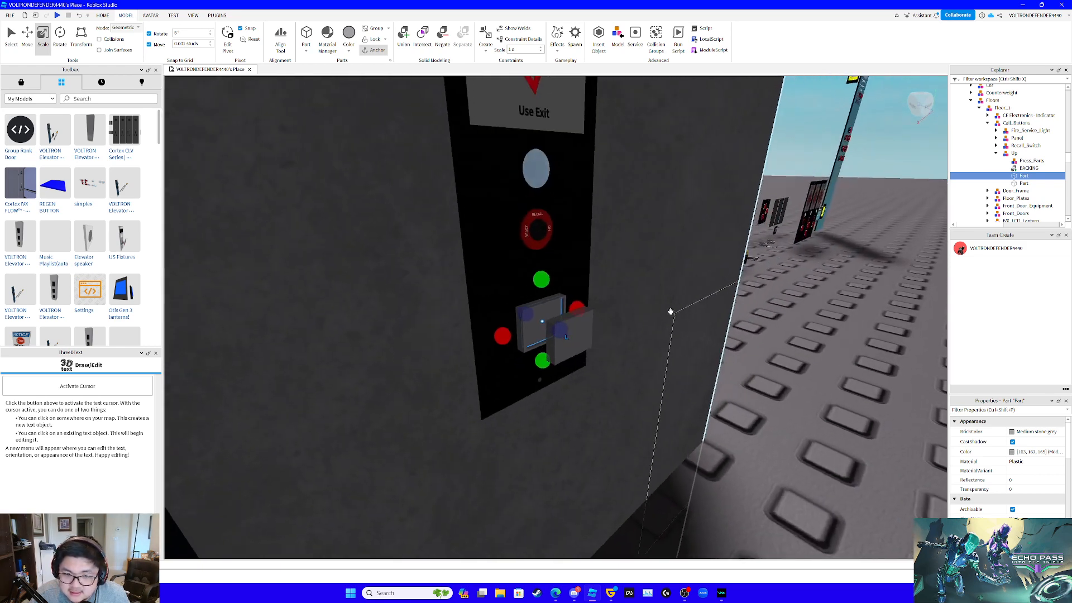
- Rename the thin recessed part inside BACKING as Light
scroll(1039, 466, "down", 3)
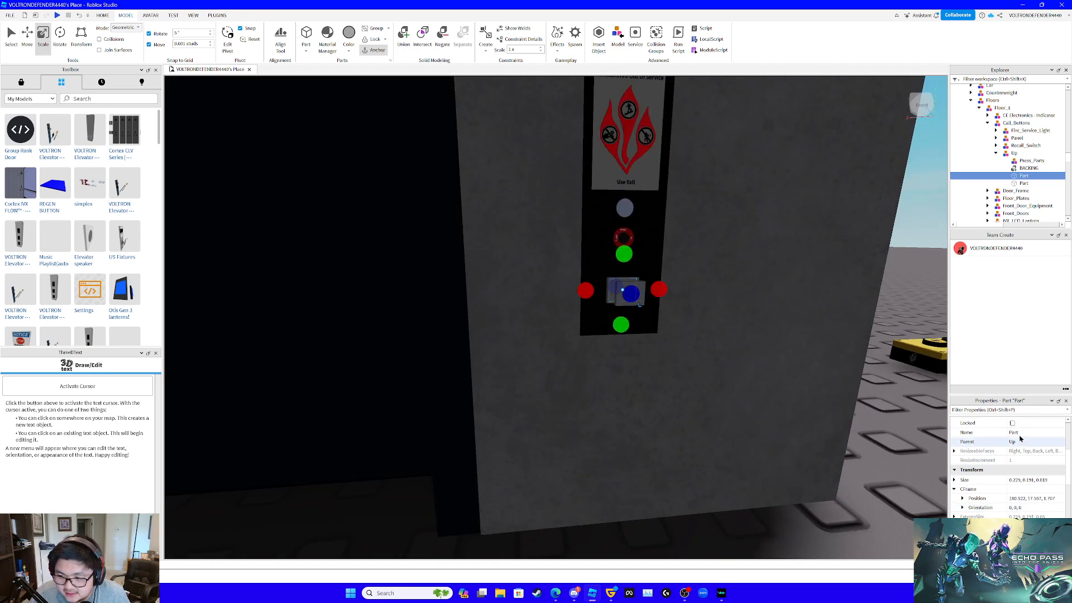
left_click(1028, 433)
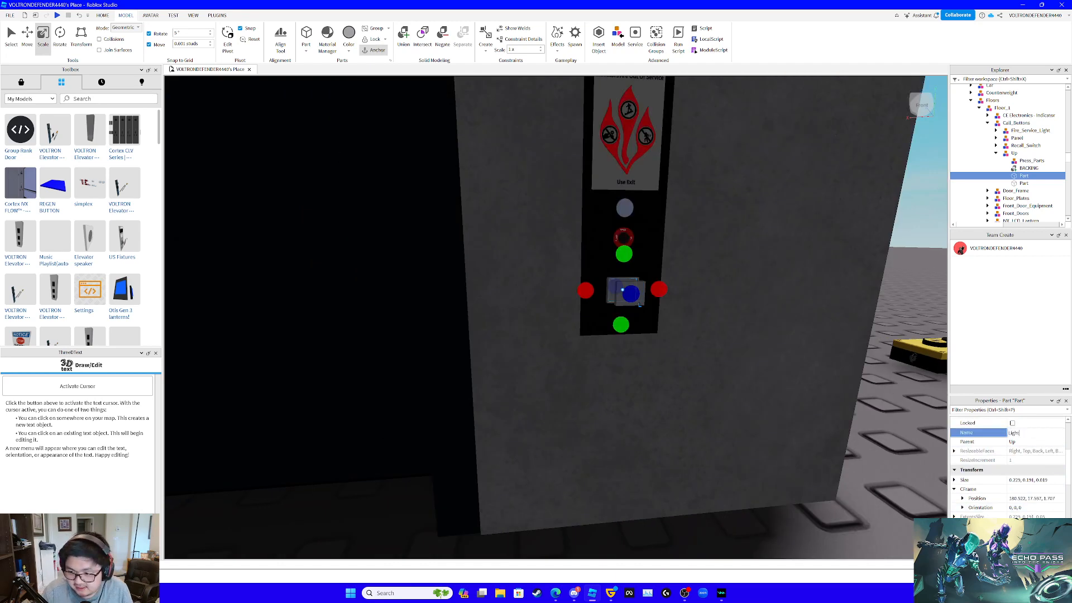
scroll(786, 392, "up", 5)
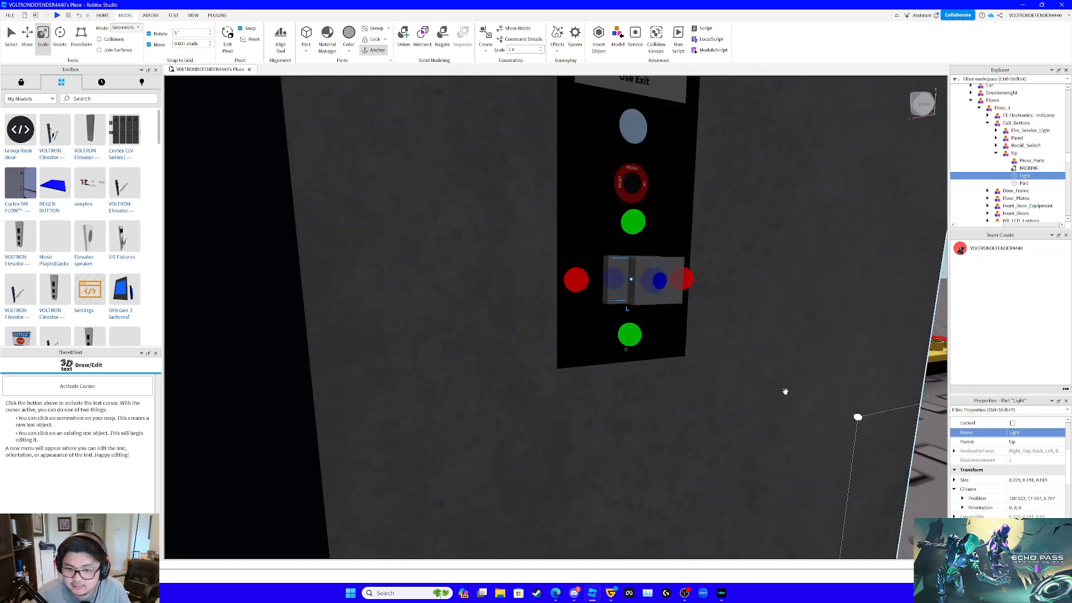
- Set the material of the Light part to Neon
key("f")
right_click_drag(785, 392, 785, 392)
scroll(785, 392, "up", 1)
scroll(785, 392, "down", 1)
scroll(1015, 471, "up", 5)
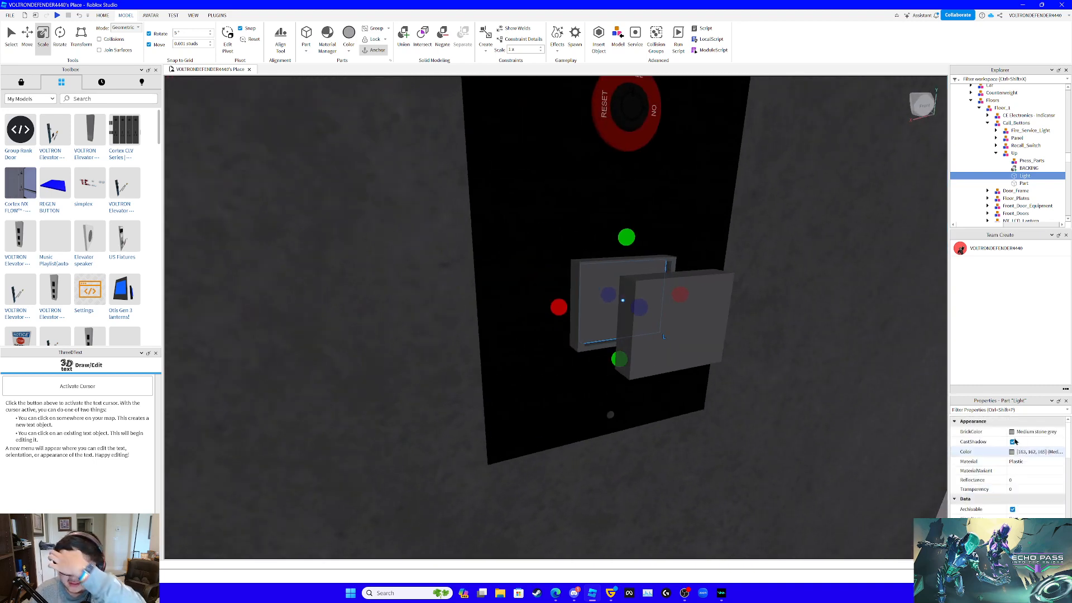
left_click(1031, 431)
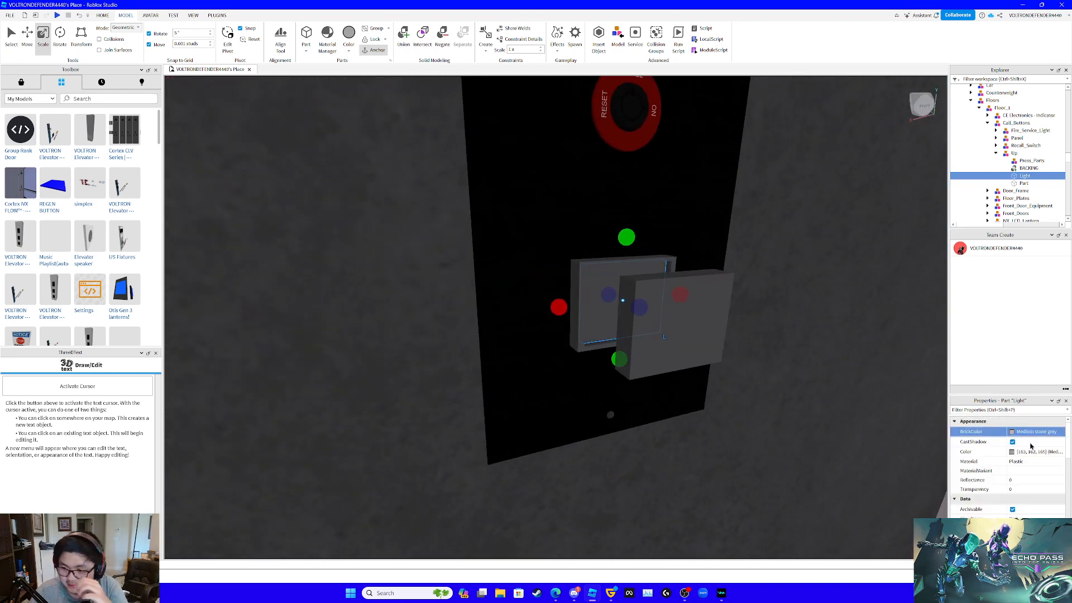
left_click(1026, 462)
scroll(1028, 472, "down", 2)
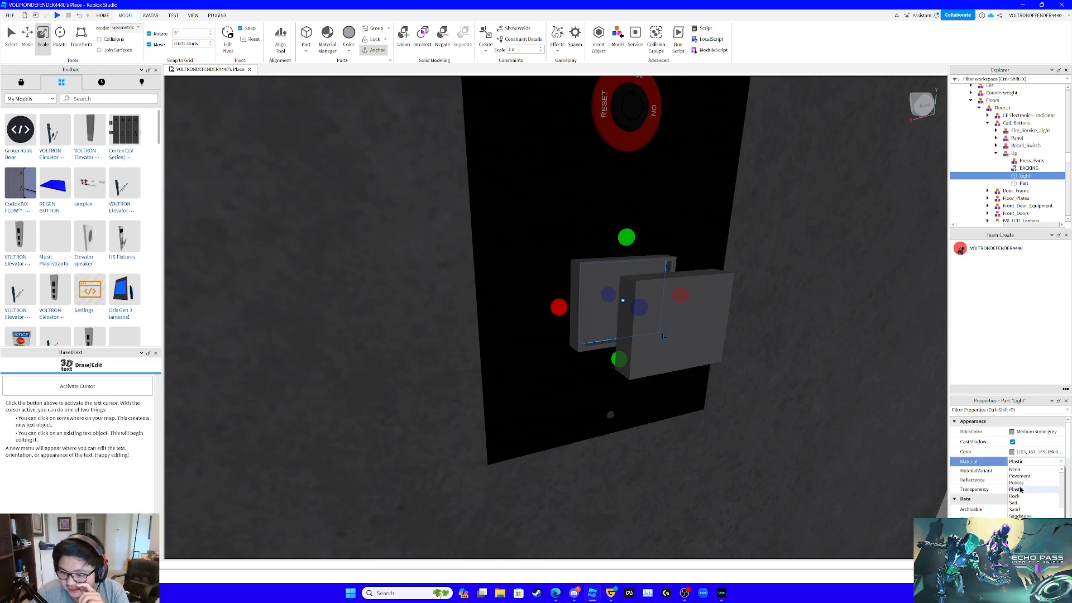
left_click(1016, 492)
right_click_drag(815, 466, 813, 463)
key("s")
key("f")
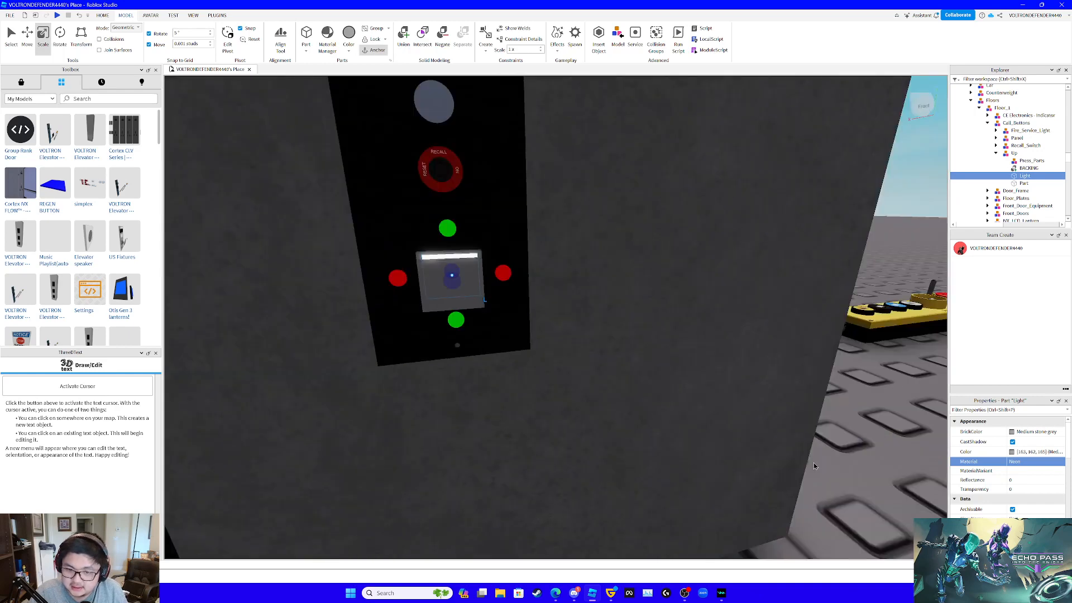
- Move the part floating in front of the wall back along its depth axis into the BACKING frame over Light
left_click(1025, 183)
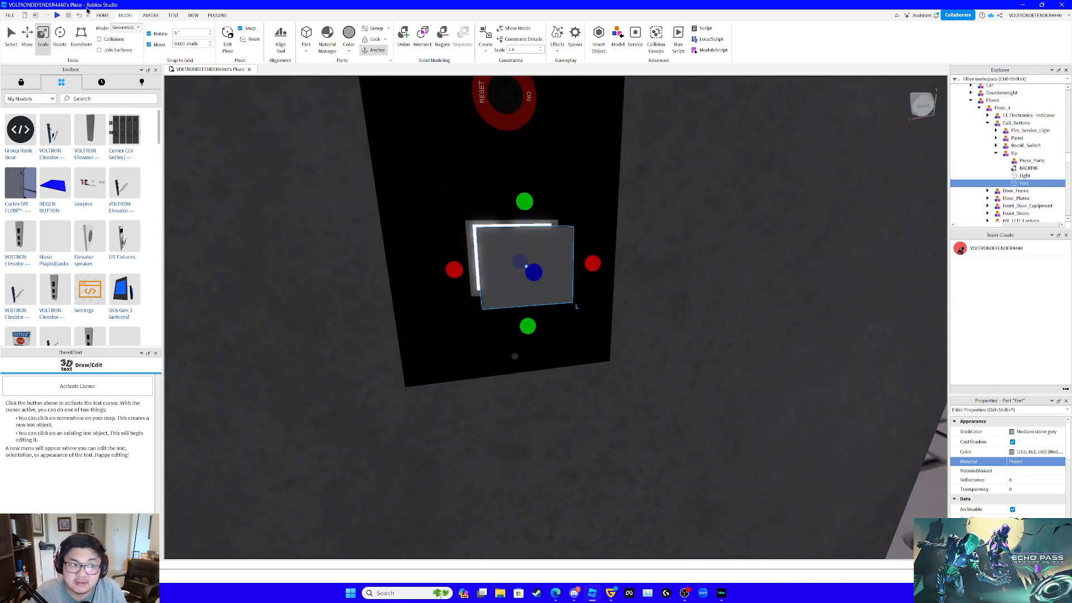
key("ctrl+2")
right_click_drag(445, 256, 709, 360)
scroll(709, 361, "up", 3)
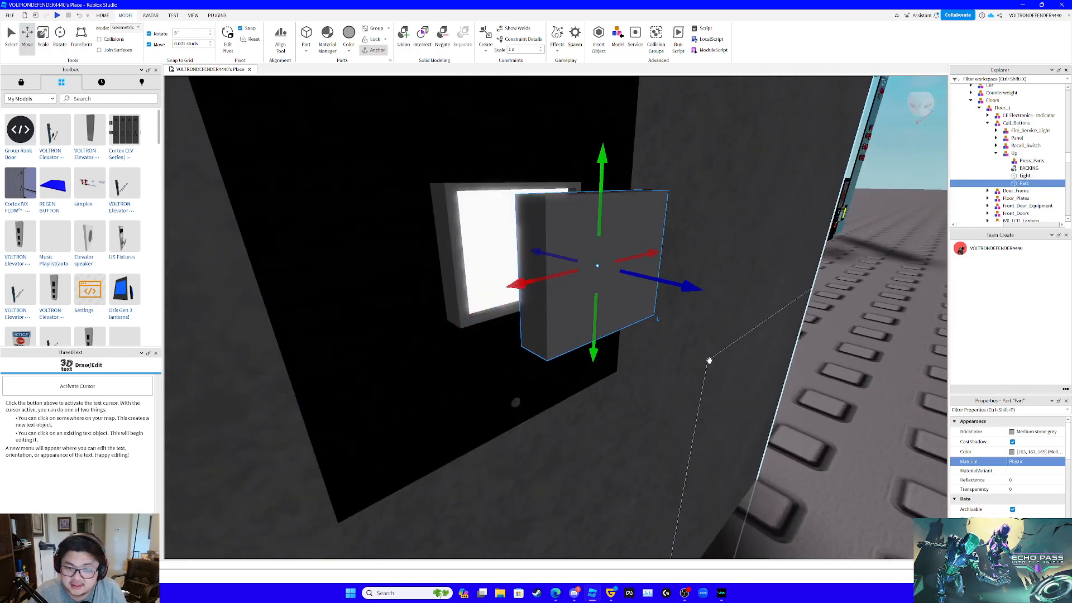
left_click_drag(672, 294, 585, 262)
right_click_drag(588, 280, 591, 281)
scroll(592, 280, "down", 4)
scroll(591, 281, "up", 3)
scroll(591, 280, "up", 1)
scroll(591, 281, "down", 4)
scroll(591, 281, "up", 3)
- Scale the front part's width inward from its sides to expose the edge of Light
left_click(45, 37)
right_click_drag(588, 205, 589, 205)
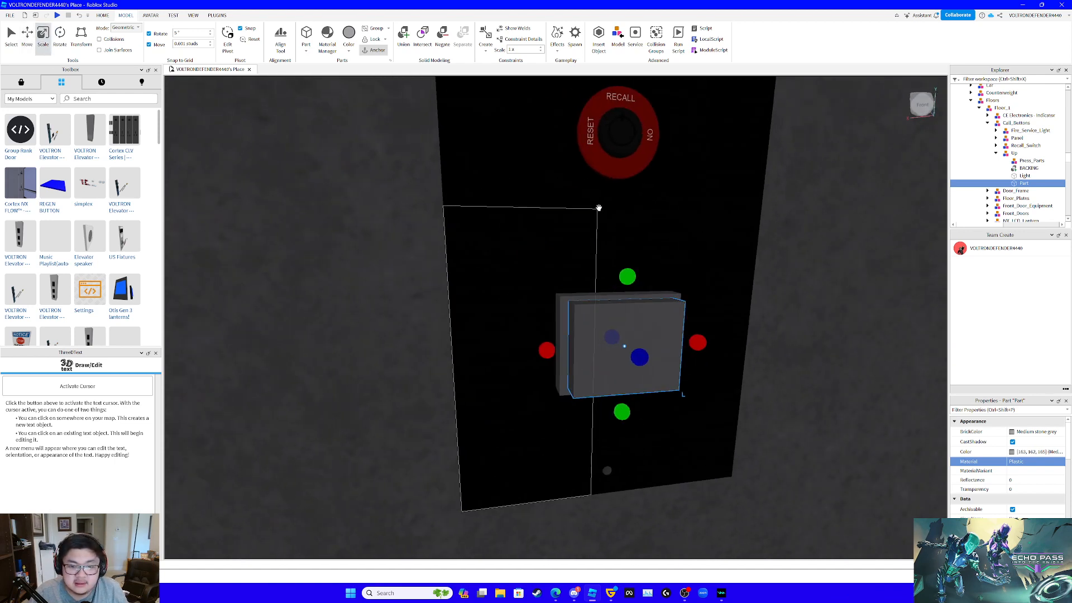
left_click_drag(548, 343, 551, 343)
right_click_drag(649, 356, 649, 355)
left_click_drag(648, 314, 642, 313)
right_click_drag(643, 313, 641, 312)
left_click_drag(610, 311, 613, 310)
right_click_drag(623, 315, 607, 316)
left_click_drag(548, 306, 549, 305)
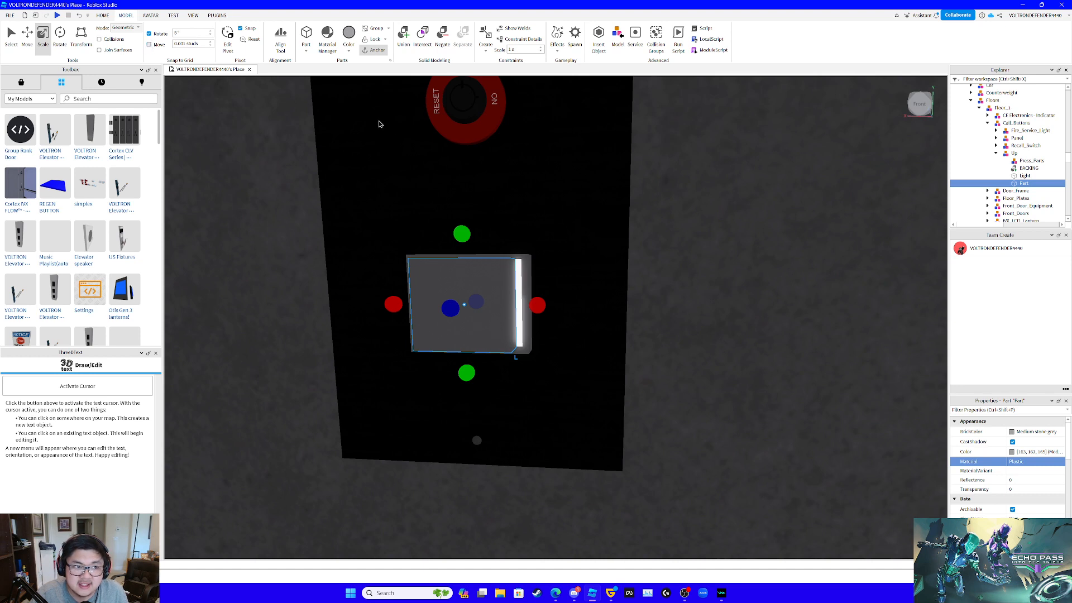
- Widen the front part slightly on both sides so only a thin strip of Light is left exposed
mouse_move(537, 305)
left_mouse_down()
mouse_move(588, 305)
mouse_move(543, 308)
left_mouse_up()
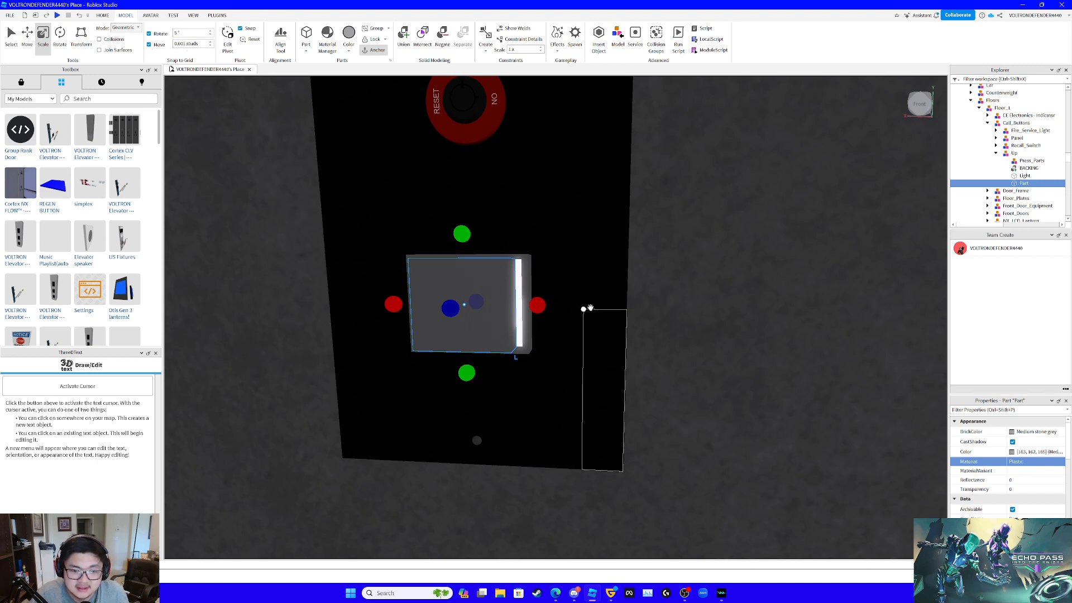
scroll(590, 308, "up", 5)
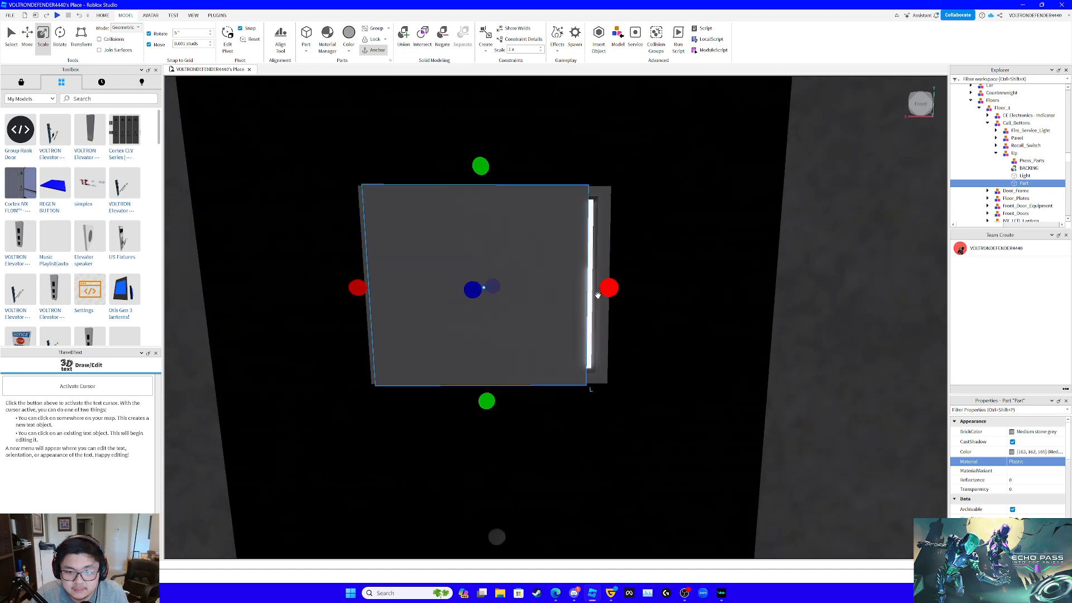
scroll(622, 299, "down", 5)
scroll(622, 300, "up", 3)
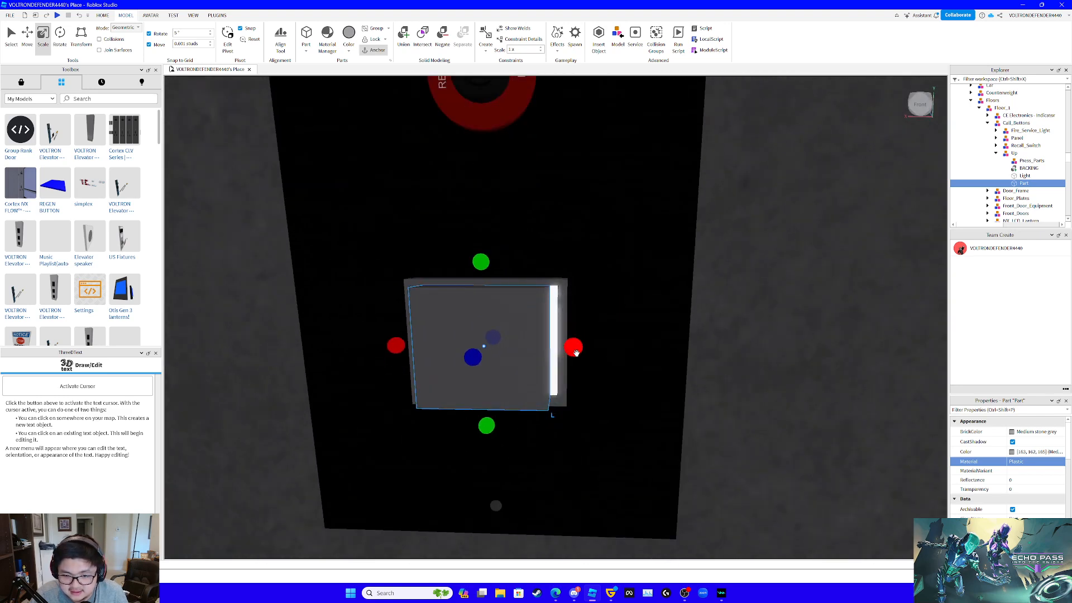
left_click_drag(576, 353, 575, 353)
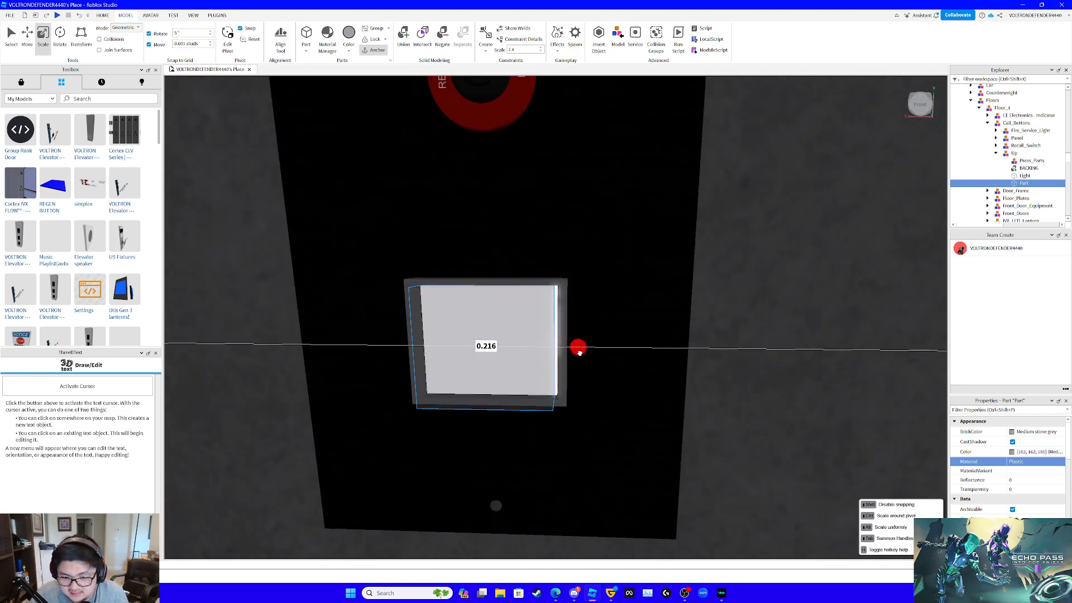
left_click_drag(579, 352, 579, 353)
key("a")
mouse_move(579, 353)
right_mouse_down()
mouse_move(590, 353)
mouse_move(579, 353)
right_mouse_up()
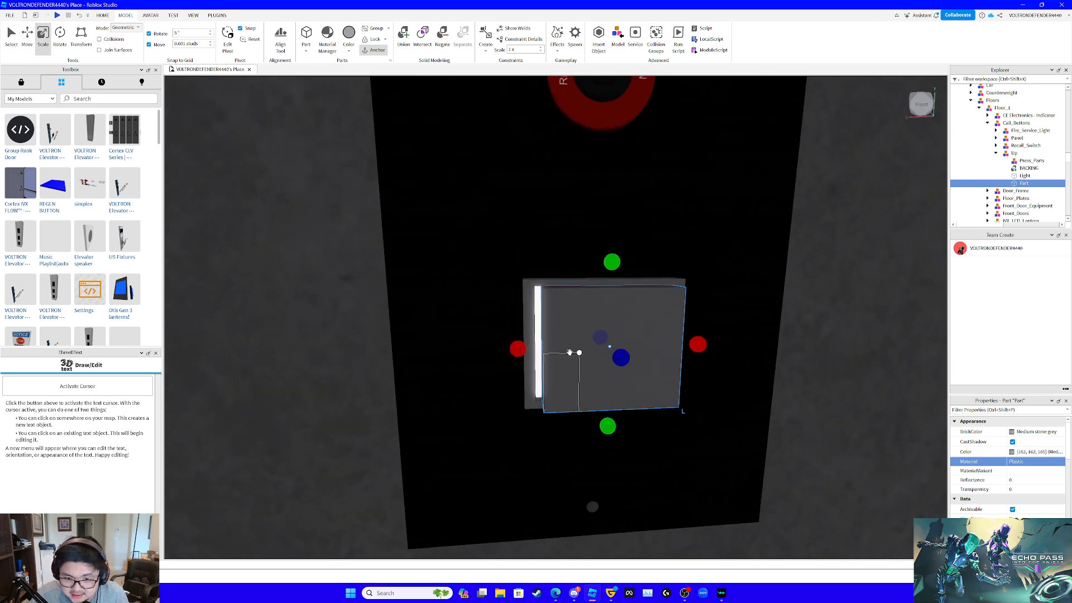
left_click_drag(517, 349, 514, 349)
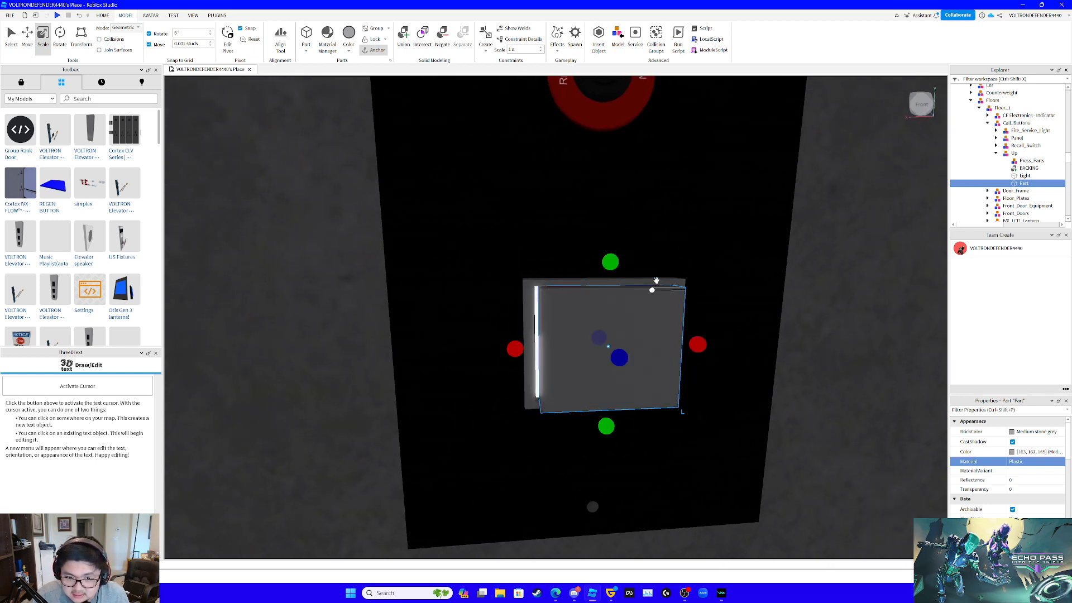
- Scale the front part's height inward slightly to leave a thin Light border along its upper edge
key("d")
left_click_drag(513, 258, 513, 261)
key("a")
right_click_drag(549, 259, 549, 259)
key("d")
key("a")
left_click_drag(706, 276, 703, 280)
key("d")
right_click_drag(702, 280, 710, 280)
key("a")
- Scale the front face of the front part inward so it protrudes less from the BACKING frame
key("d")
key("e")
key("a")
key("e")
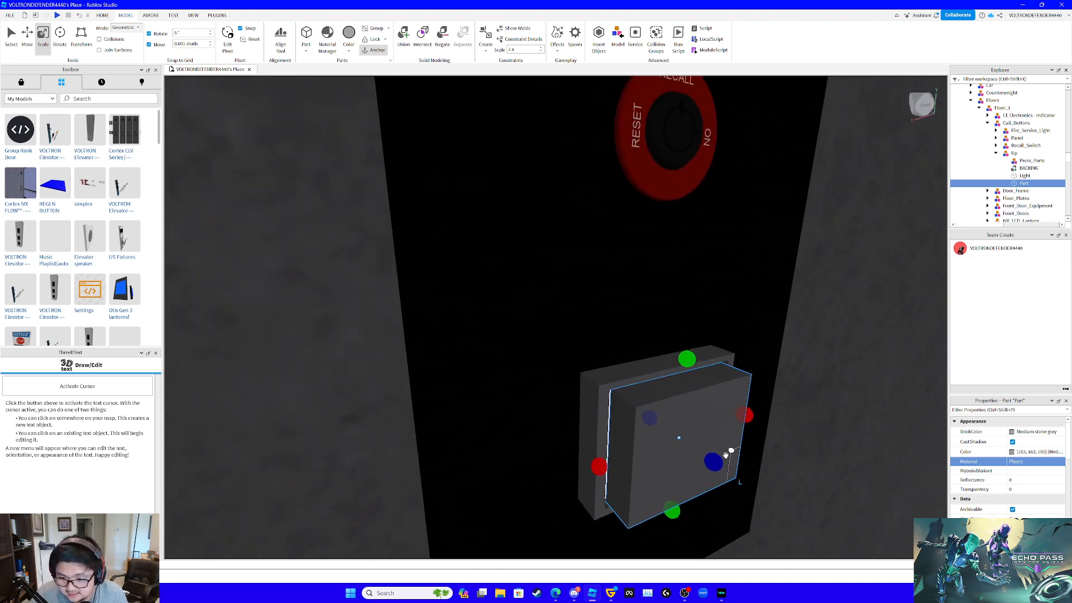
mouse_move(717, 462)
left_mouse_down()
mouse_move(705, 438)
mouse_move(702, 452)
left_mouse_up()
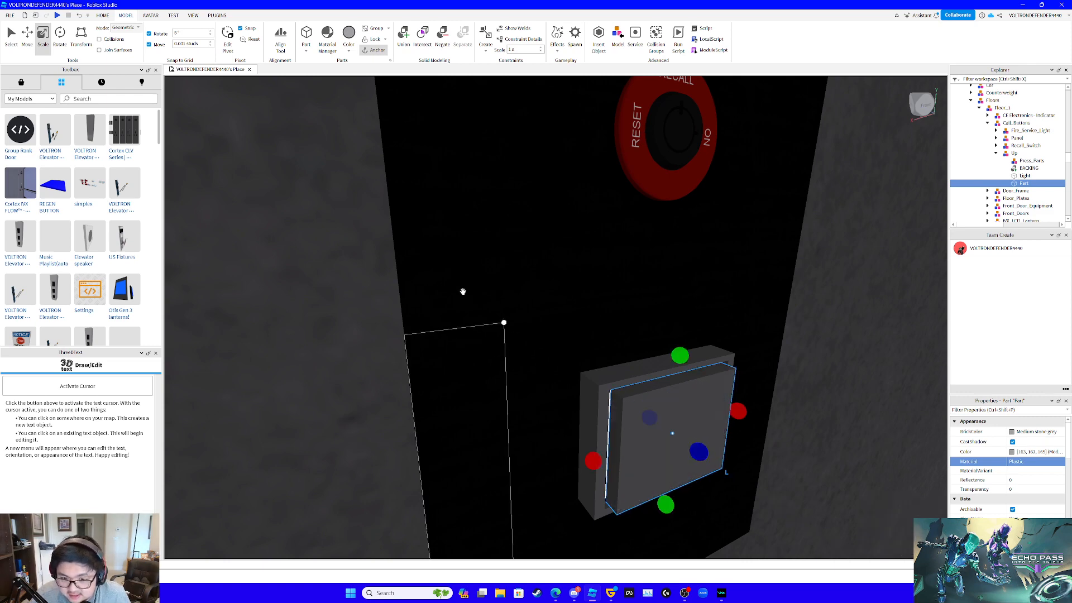
- Nudge the front part within the BACKING frame to adjust its alignment over Light
left_click(28, 40)
scroll(704, 371, "down", 3)
right_click_drag(704, 371, 704, 371)
scroll(704, 372, "up", 2)
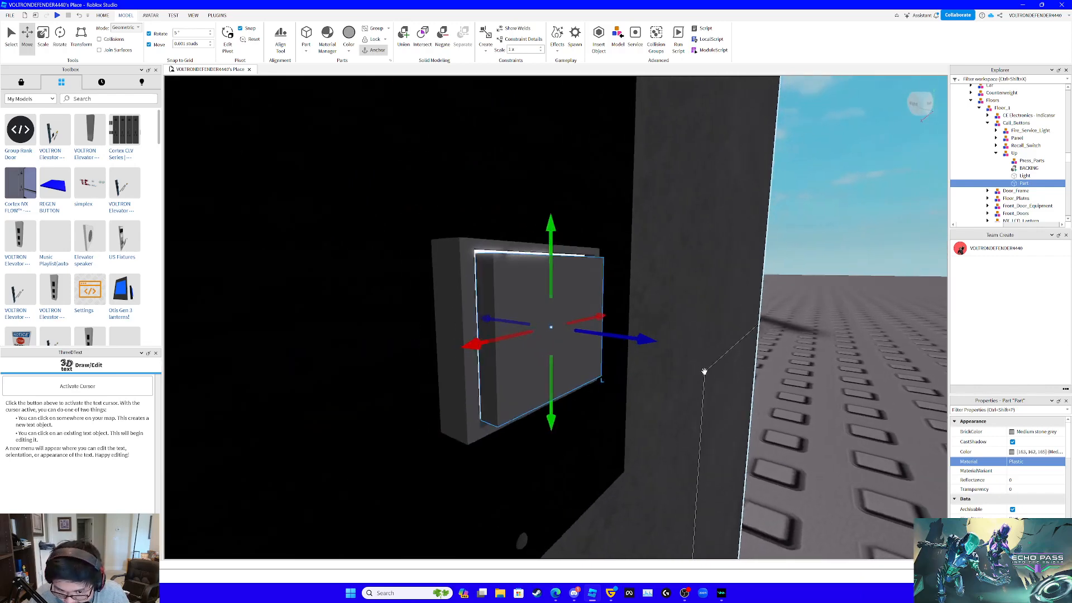
scroll(704, 372, "up", 3)
left_click_drag(677, 343, 672, 348)
scroll(672, 348, "down", 5)
right_click_drag(673, 348, 672, 348)
scroll(603, 327, "up", 3)
key("e")
right_click_drag(586, 320, 586, 320)
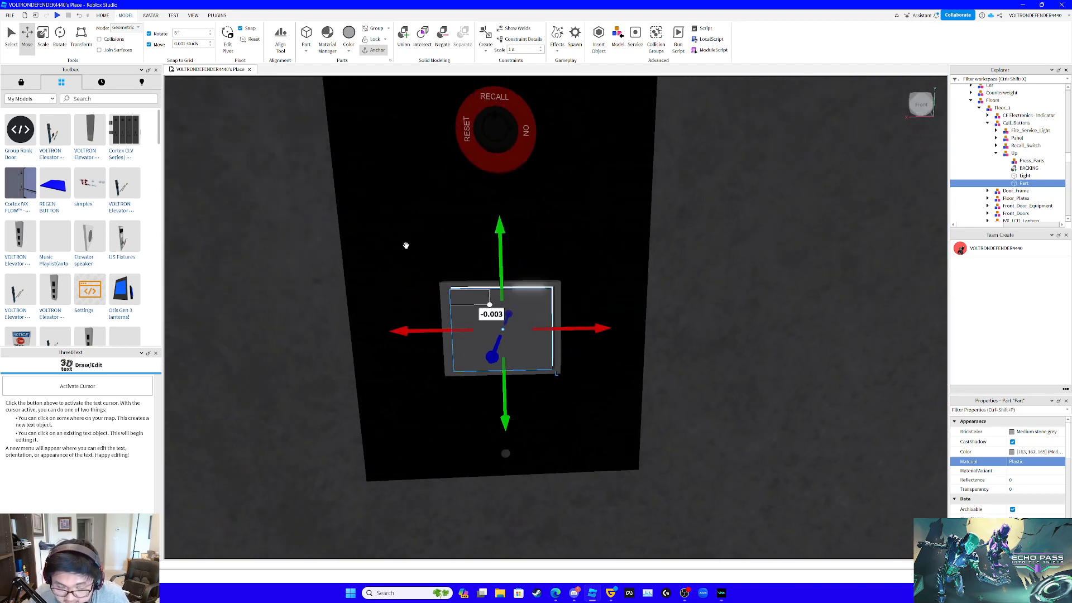
- Rename the front part as Main and place a duplicate of it in the Press_Parts model
left_click(46, 39)
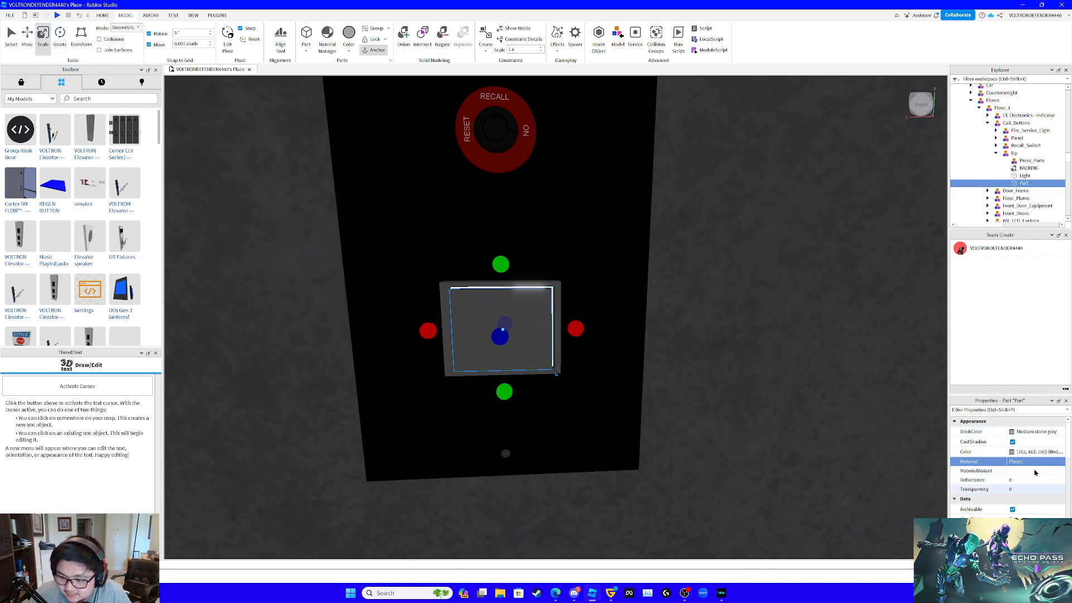
scroll(1033, 478, "down", 3)
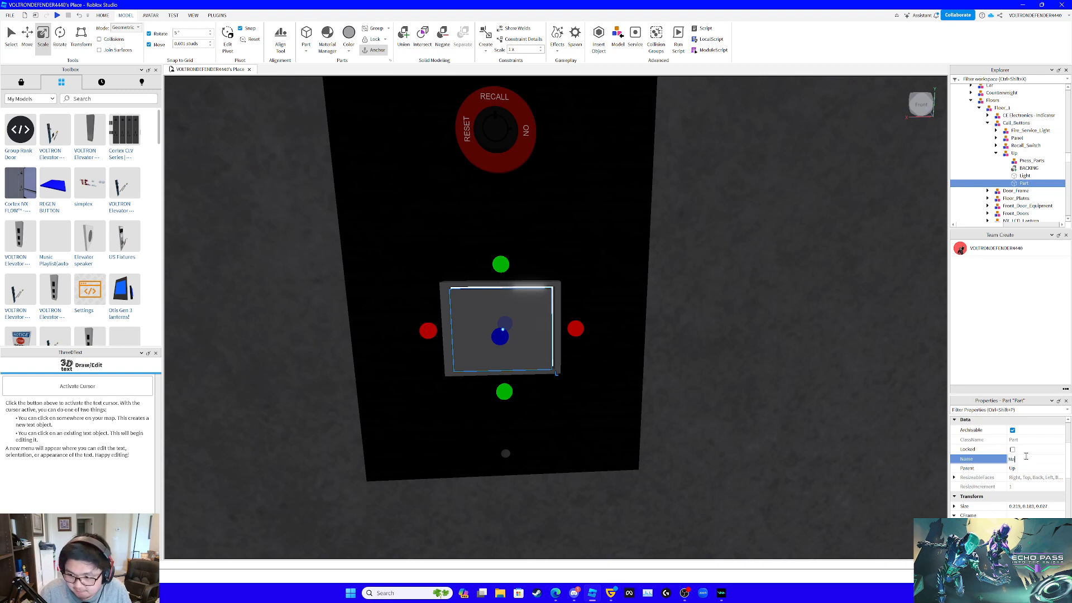
key("ctrl+d")
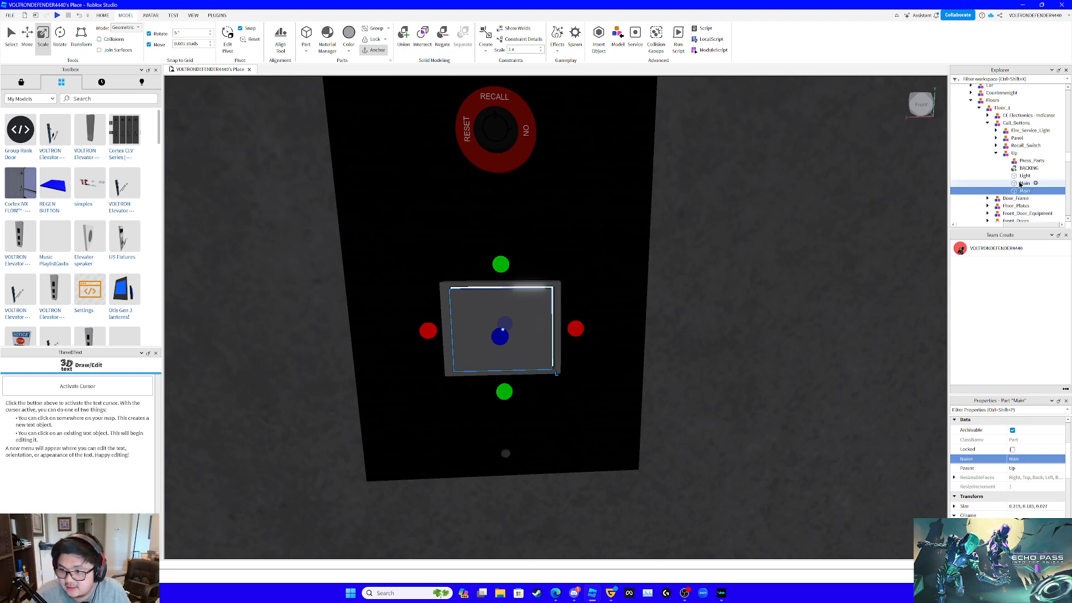
left_click_drag(1032, 167, 1032, 164)
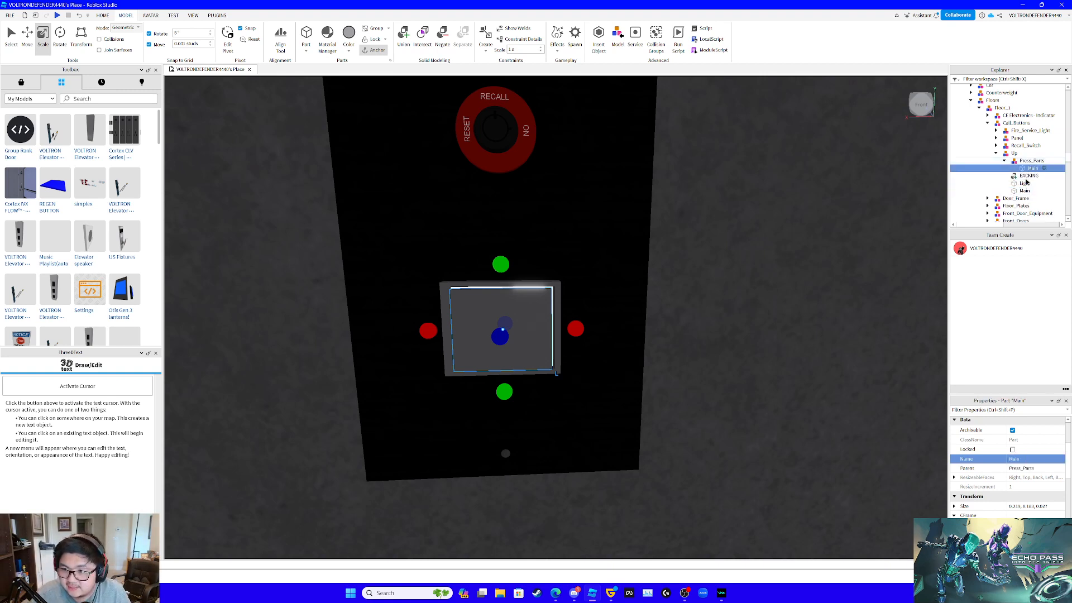
- Rename the Main part left directly under the Up model as Button
left_click(1022, 191)
right_click_drag(879, 232, 864, 242)
left_click(1033, 459)
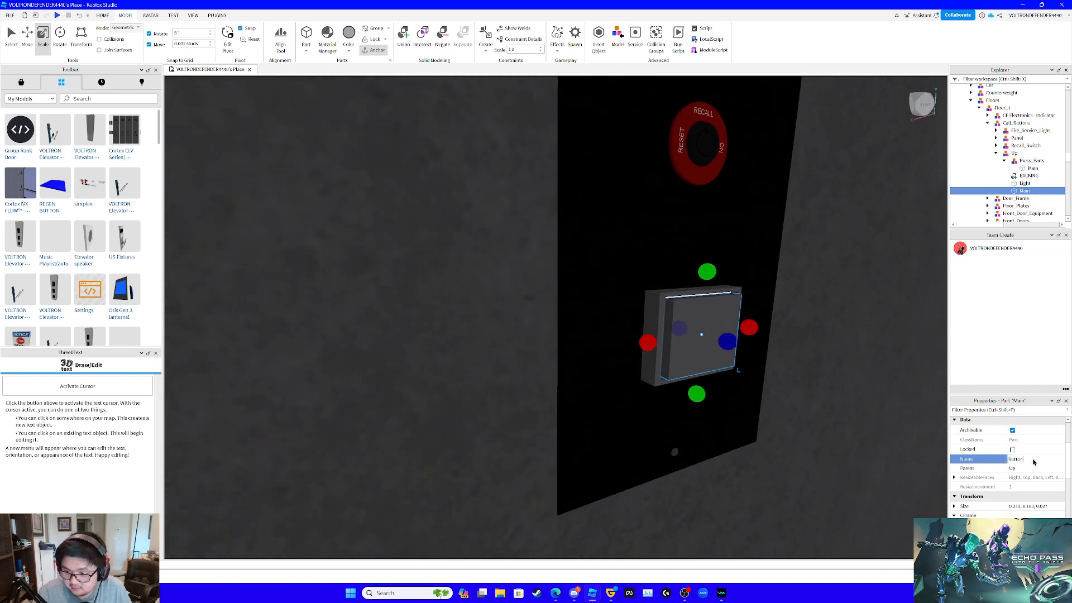
- Set the transparency of the Button part to 1
scroll(988, 489, "up", 3)
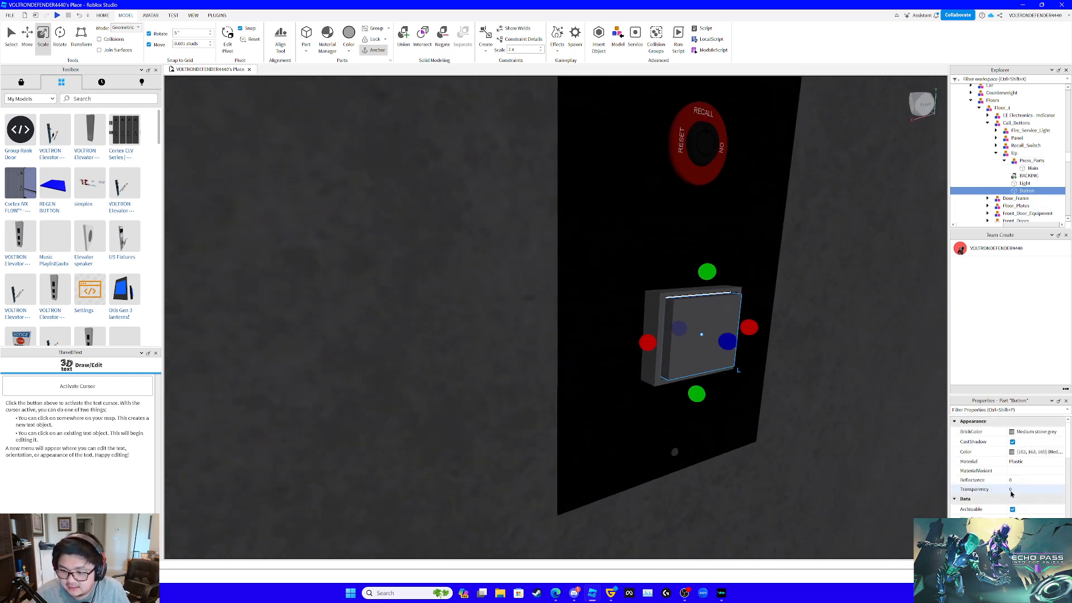
mouse_move(789, 457)
right_mouse_down()
mouse_move(665, 458)
mouse_move(788, 460)
right_mouse_up()
right_click_drag(789, 461, 788, 461)
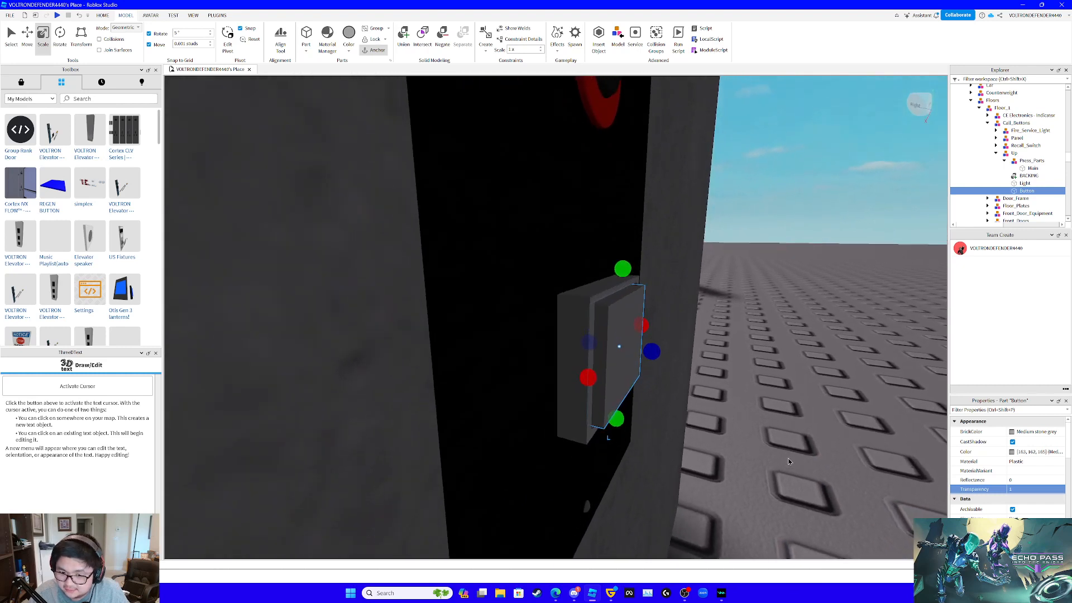
- Extend the invisible Button part outward in front of Main by about 0.08 studs
left_click_drag(651, 348, 651, 348)
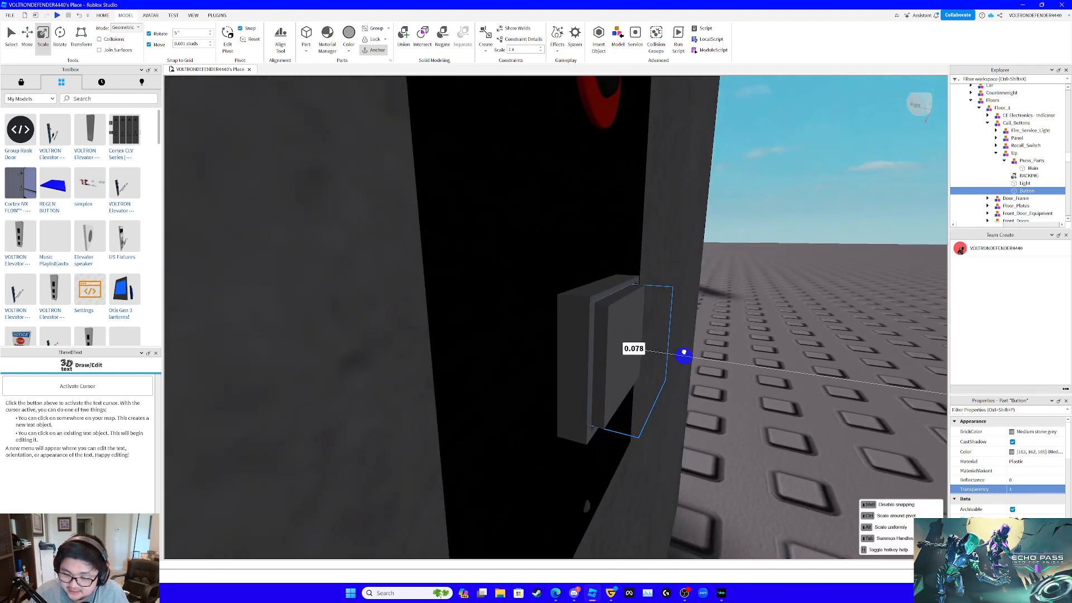
left_click_drag(685, 353, 687, 353)
right_click_drag(719, 364, 718, 360)
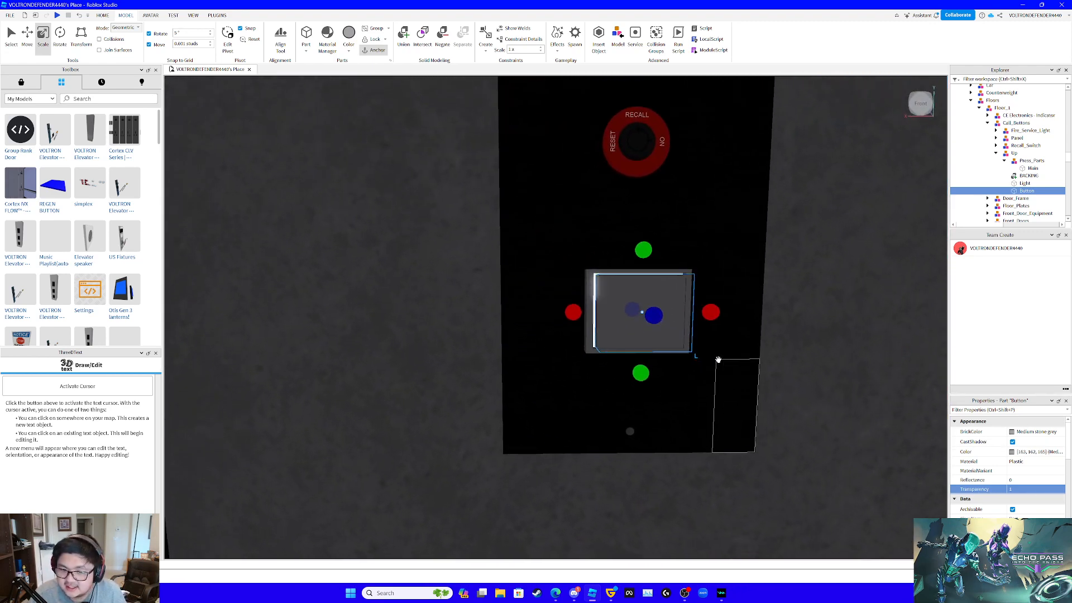
- Set the BrickColor of the Main part in Press_Parts to Really blue
left_click(1025, 183)
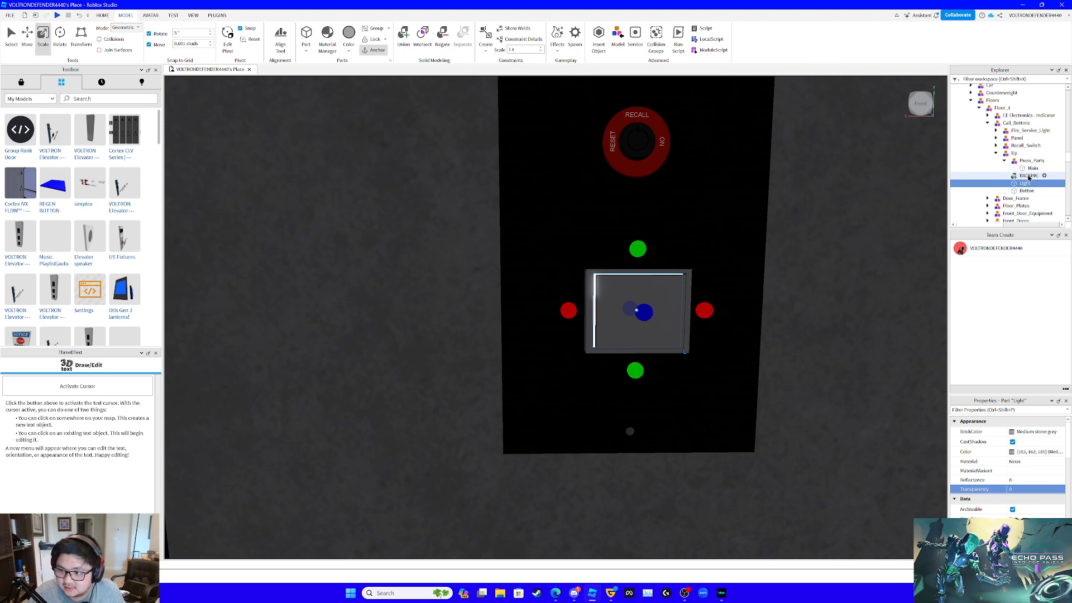
left_click(1029, 176)
left_click(1033, 168)
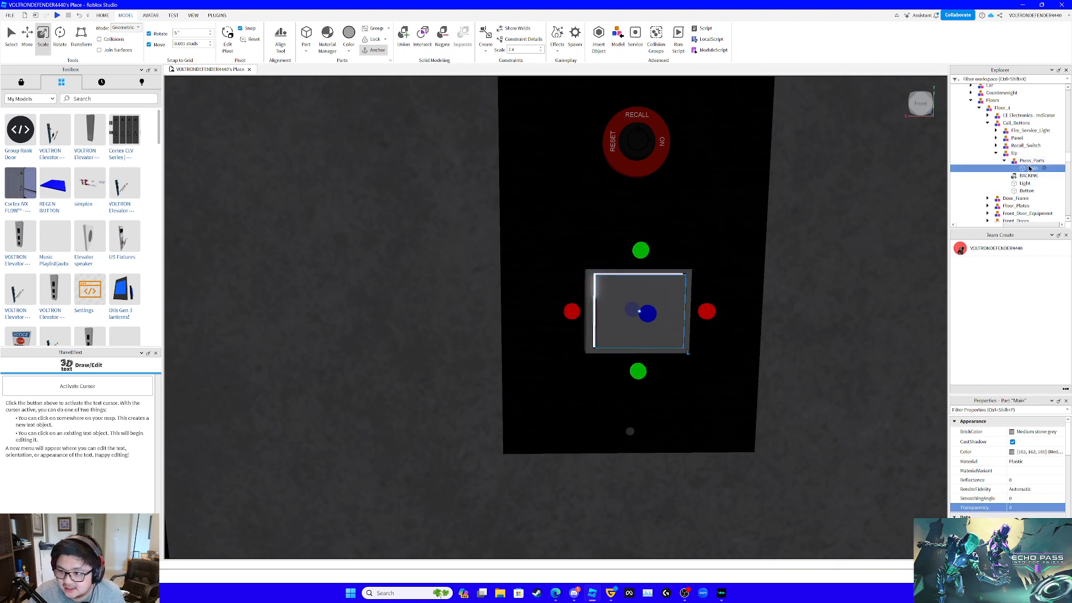
left_click(1012, 433)
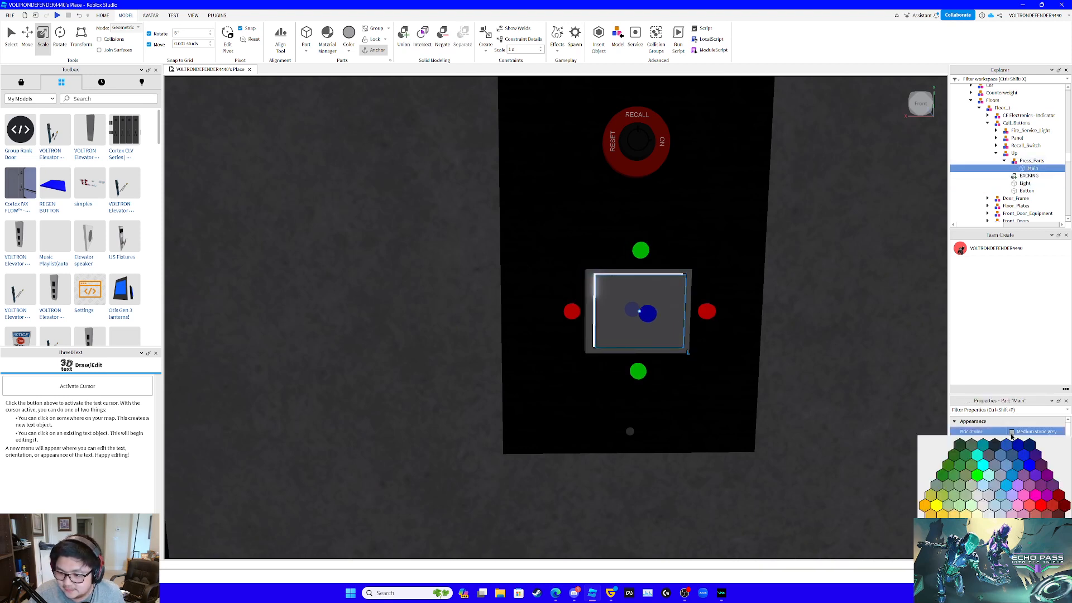
left_click(1028, 473)
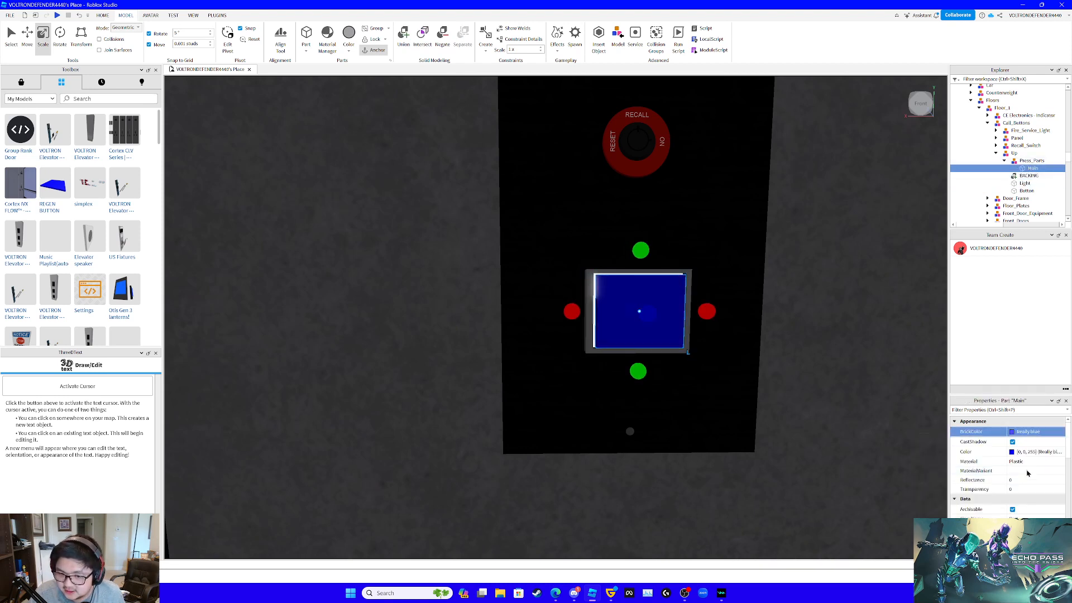
- Set the BrickColor of the BACKING frame to Lime green
left_click(1026, 176)
left_click(1012, 431)
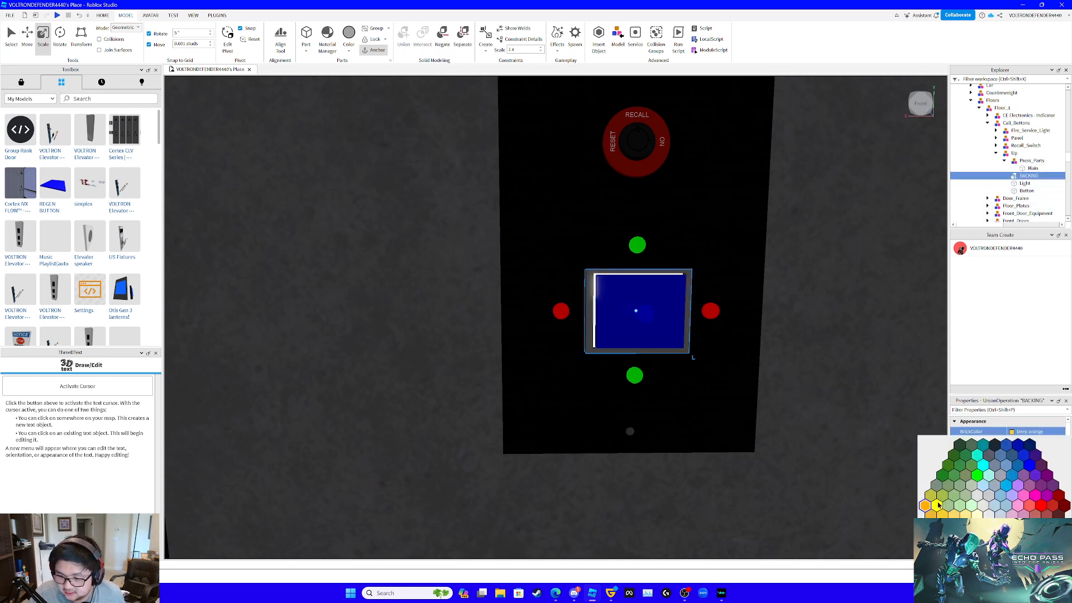
left_click(1022, 411)
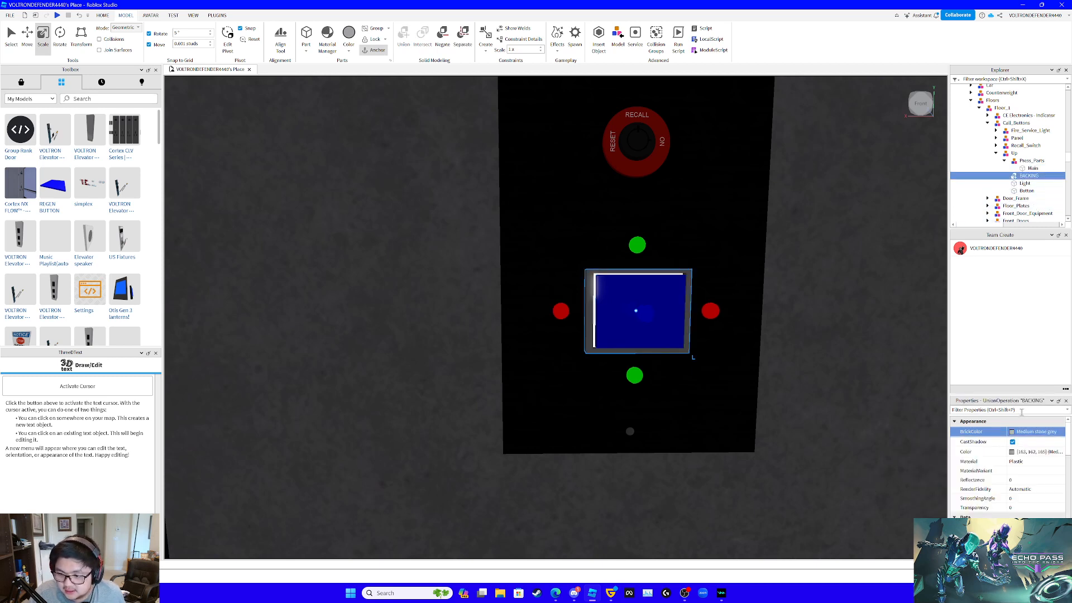
scroll(1015, 481, "down", 3)
scroll(1019, 480, "up", 3)
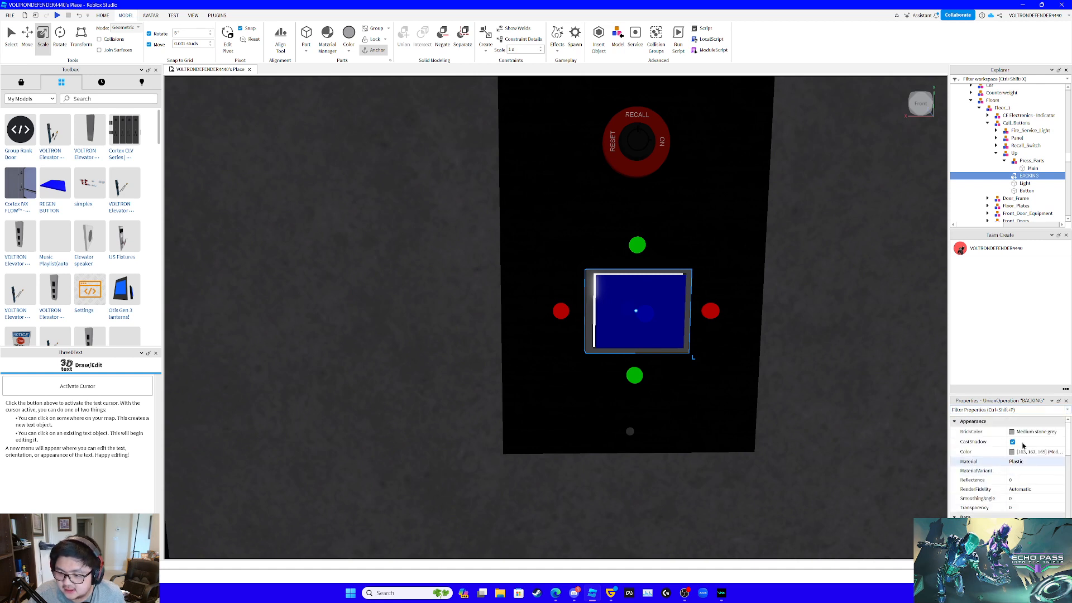
left_click(1014, 432)
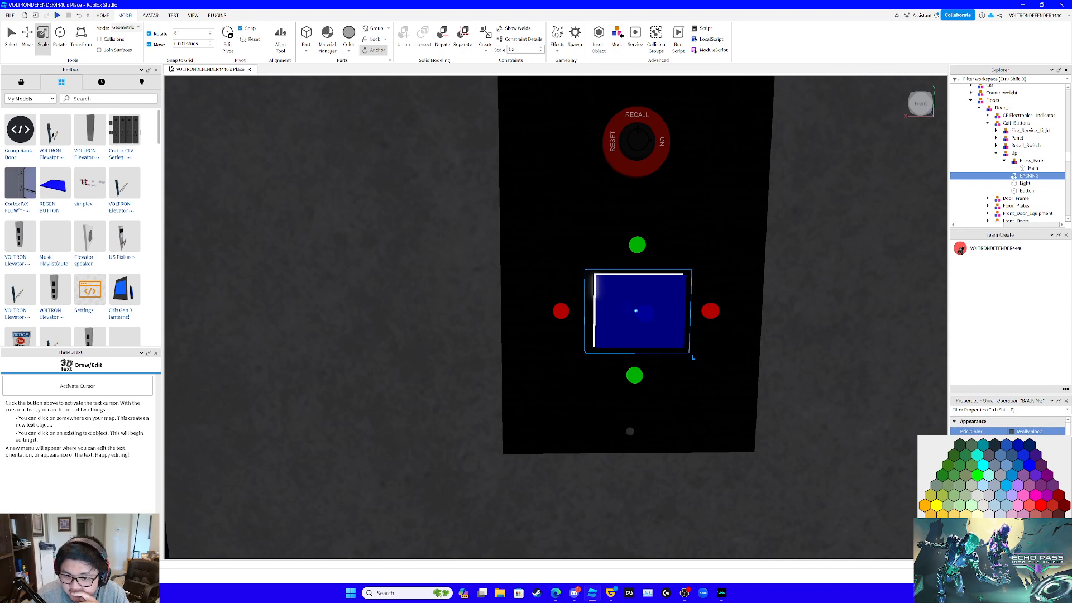
left_click(978, 476)
right_click_drag(785, 429, 784, 429)
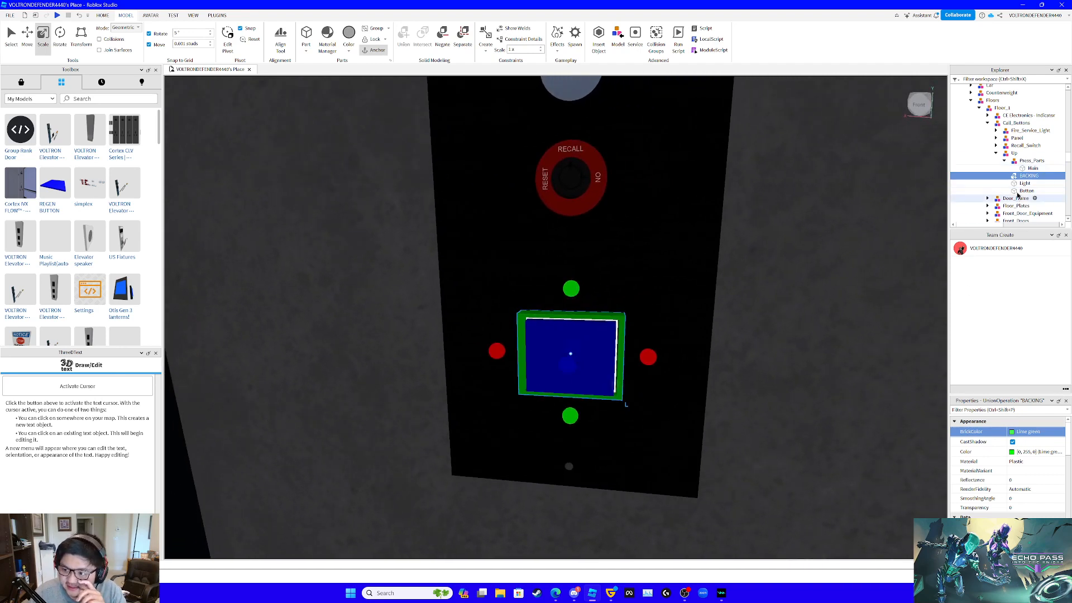
- Collapse and copy the finished Up button model in Floor_1's Call_Buttons
left_click(1017, 153)
left_click(1020, 161)
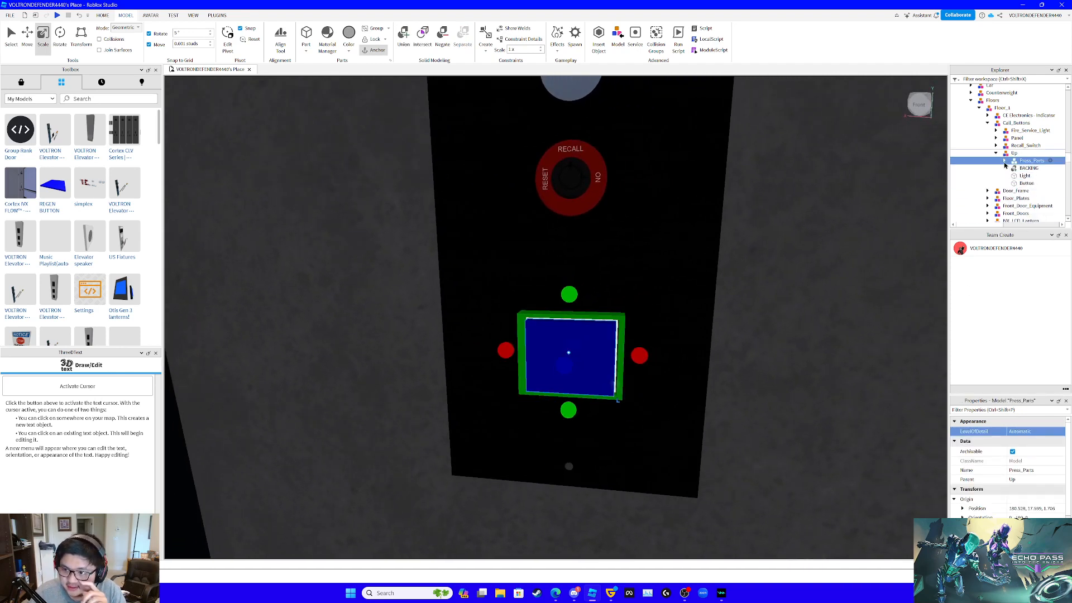
right_click_drag(823, 204, 823, 203)
scroll(823, 203, "down", 5)
key("f")
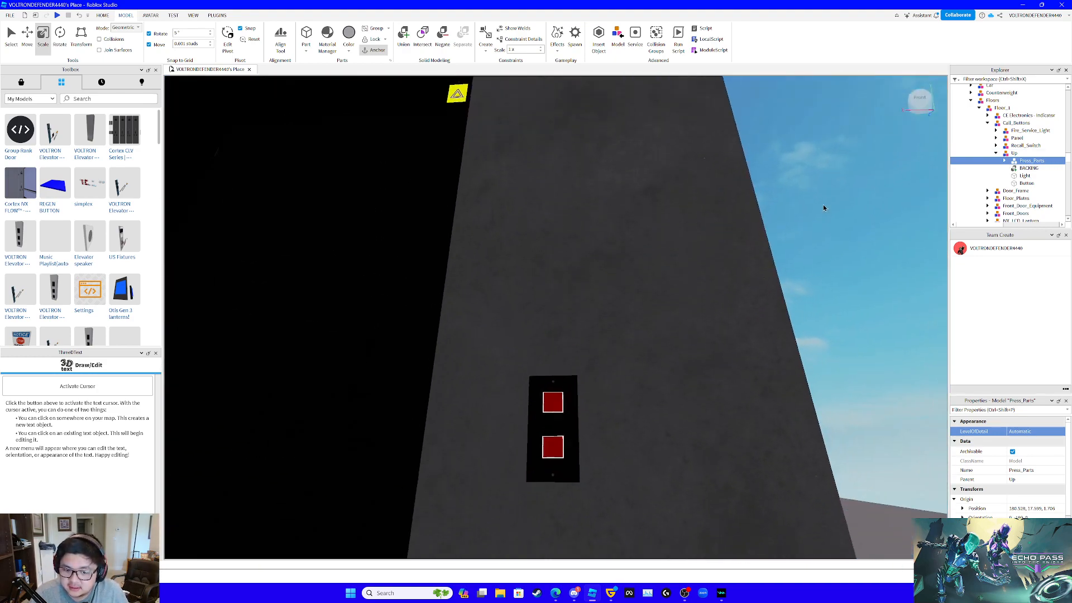
scroll(823, 205, "down", 5)
right_click_drag(823, 205, 786, 224)
scroll(823, 204, "up", 6)
key("s")
double_click(1014, 153)
key("f")
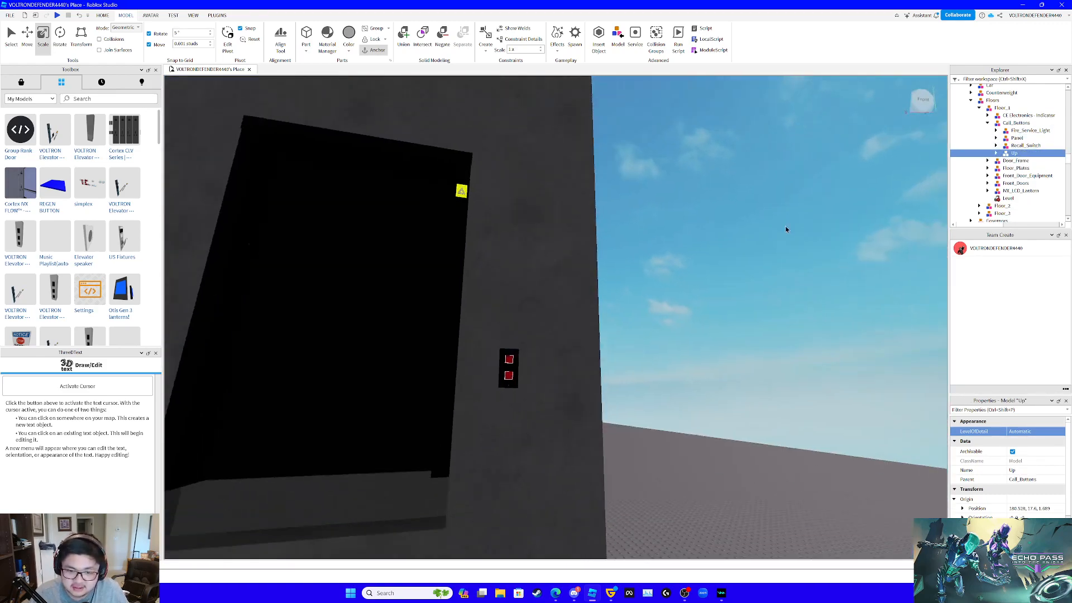
- Delete the old Up and Down buttons from Floor_2's Call_Buttons and paste the copied Up model there
left_click(575, 296)
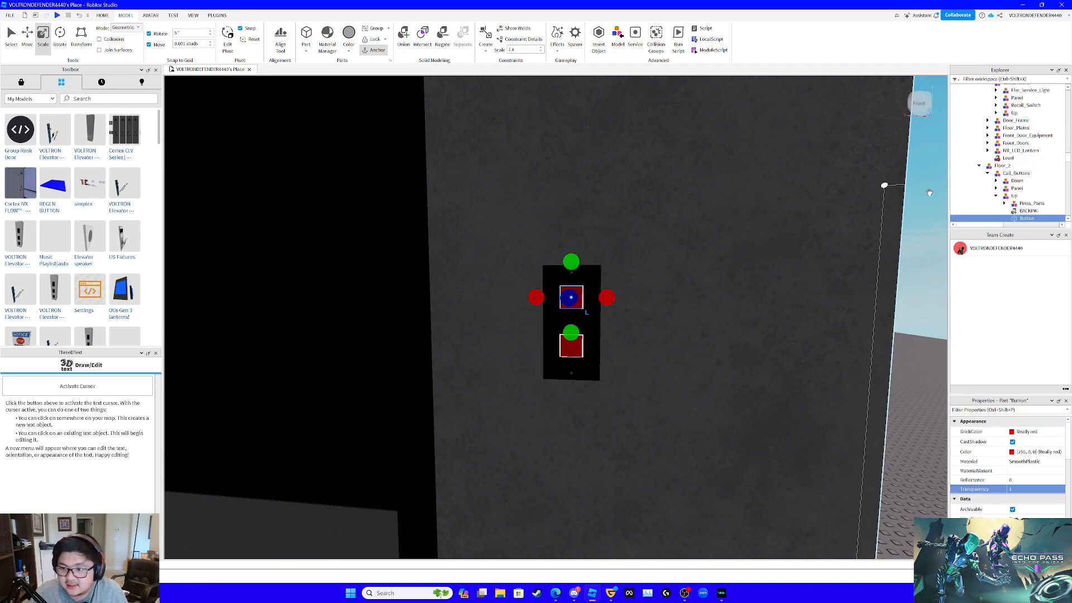
left_click(1019, 204)
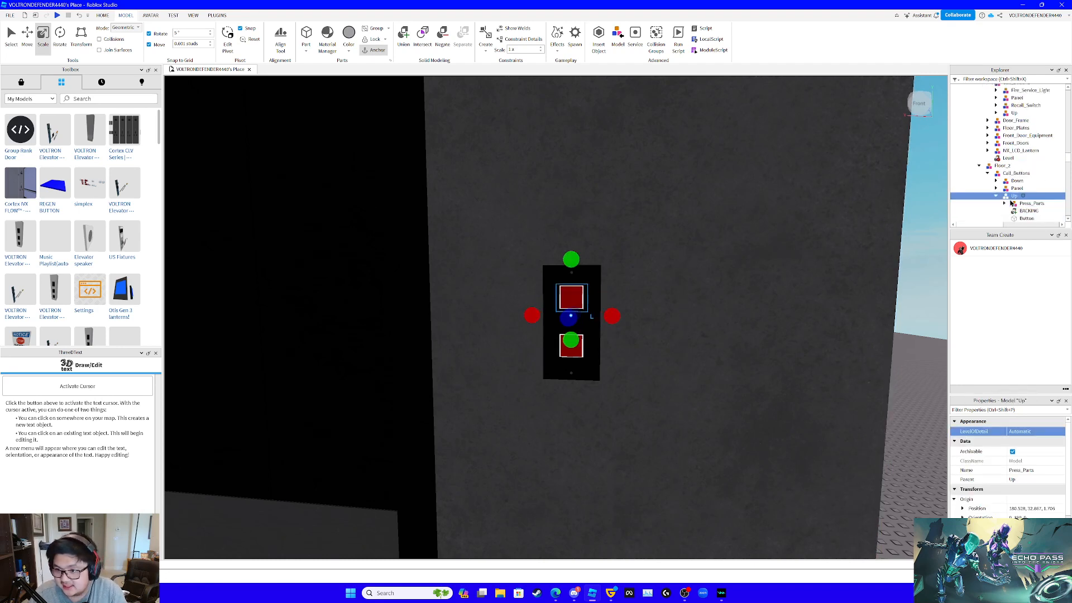
left_click(1013, 173)
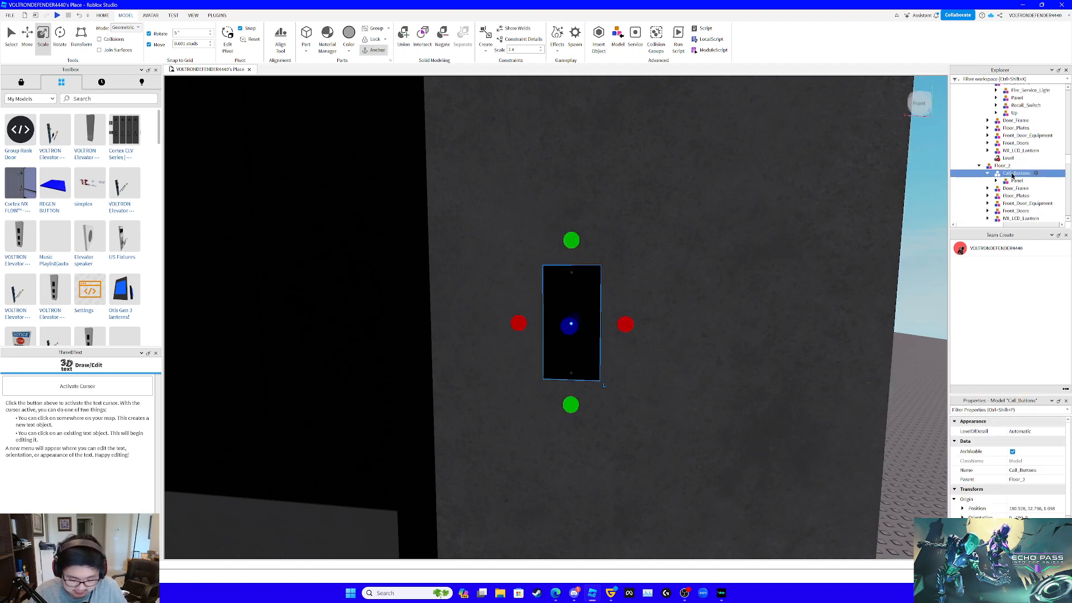
key("ctrl+shift+v")
scroll(728, 264, "down", 10)
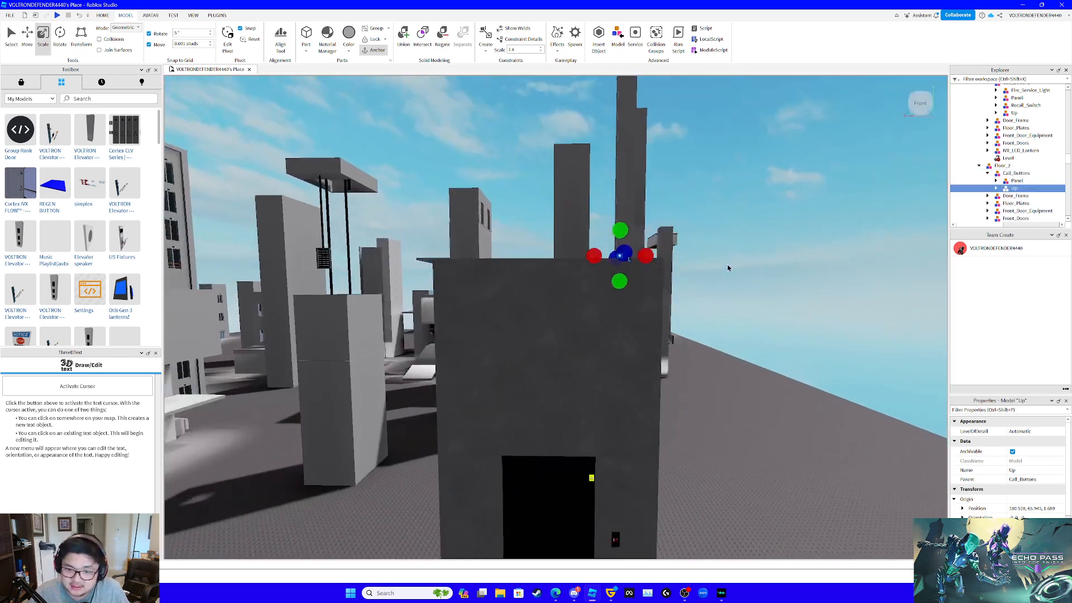
- Move the pasted Up model straight down the shaft wall onto Floor_2's call button panel
key("s")
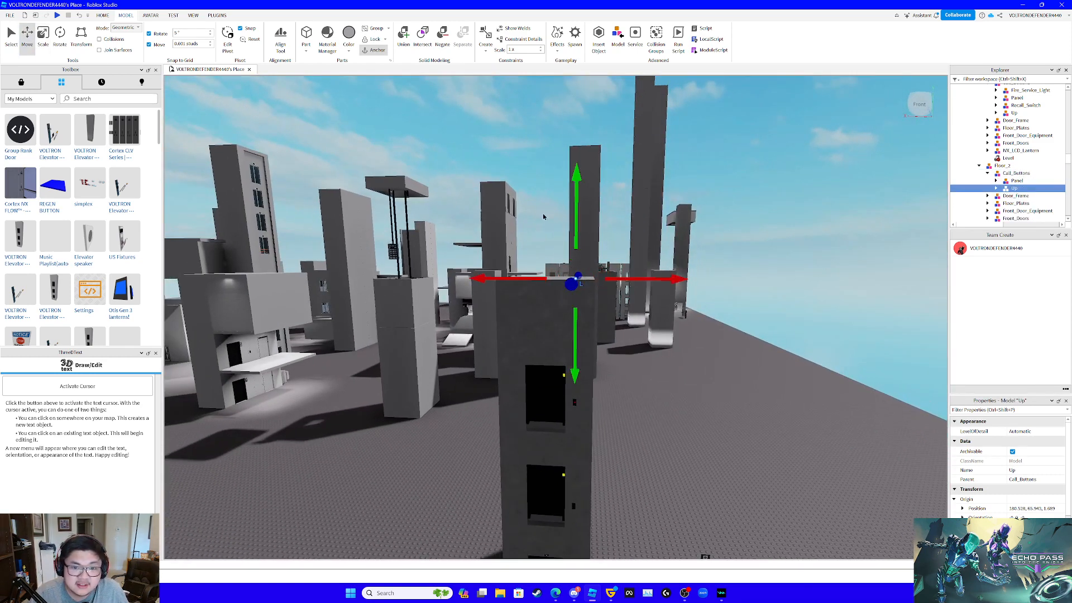
left_click_drag(581, 210, 591, 283)
left_click_drag(602, 339, 602, 340)
key("w")
right_click_drag(601, 339, 603, 349)
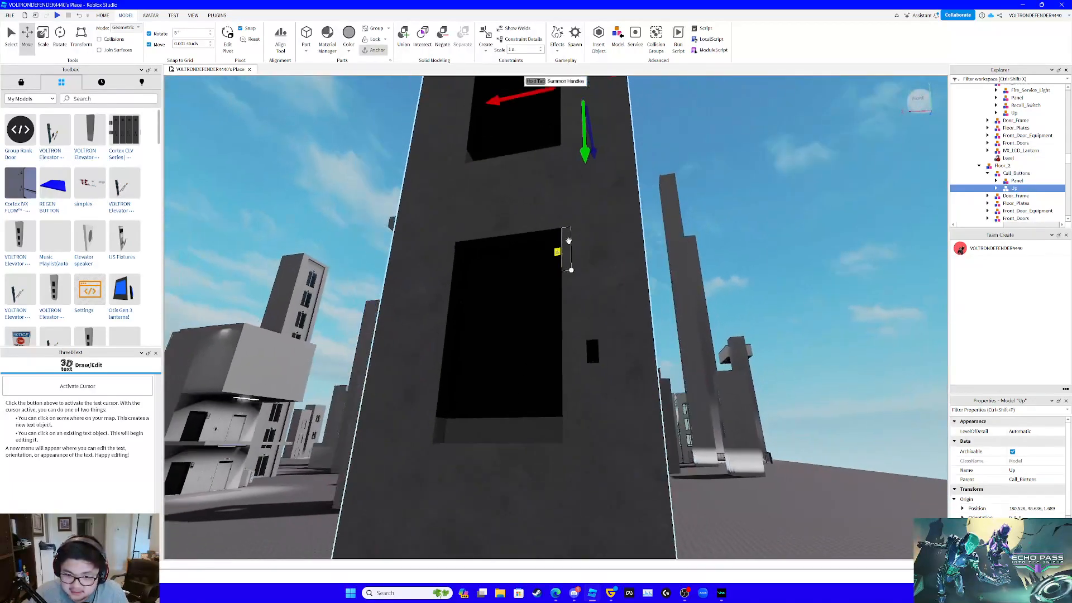
key("s")
left_click_drag(581, 200, 578, 264)
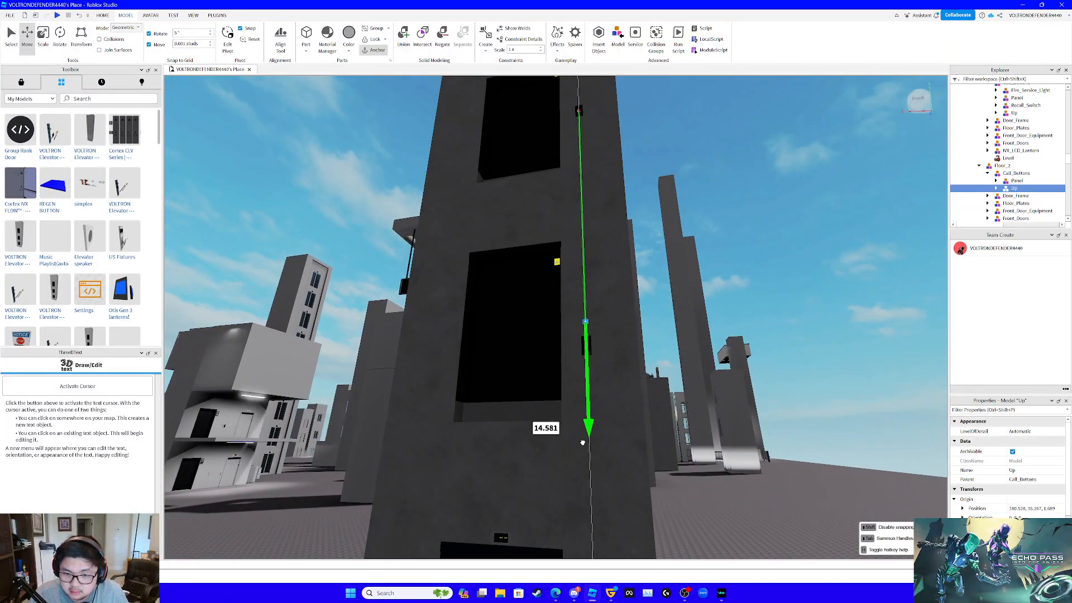
left_click_drag(581, 456, 581, 455)
key("w")
right_click_drag(596, 441, 597, 437)
key("w")
key("s")
key("w")
key("s")
key("w")
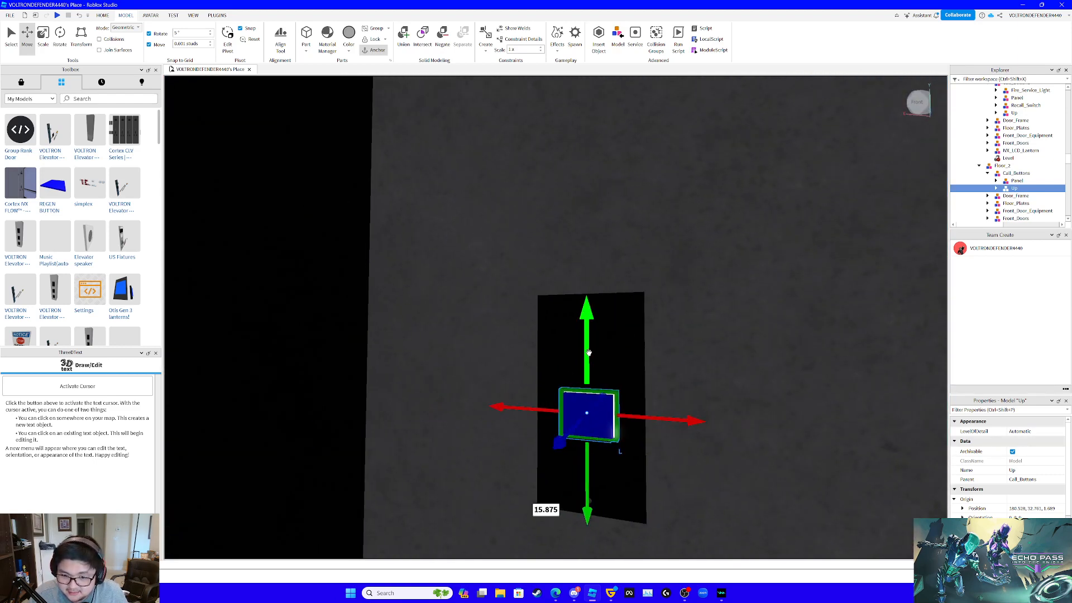
- Raise the Up model about 0.3 studs into the upper half of Floor_2's panel
left_click_drag(589, 353, 606, 286)
key("s")
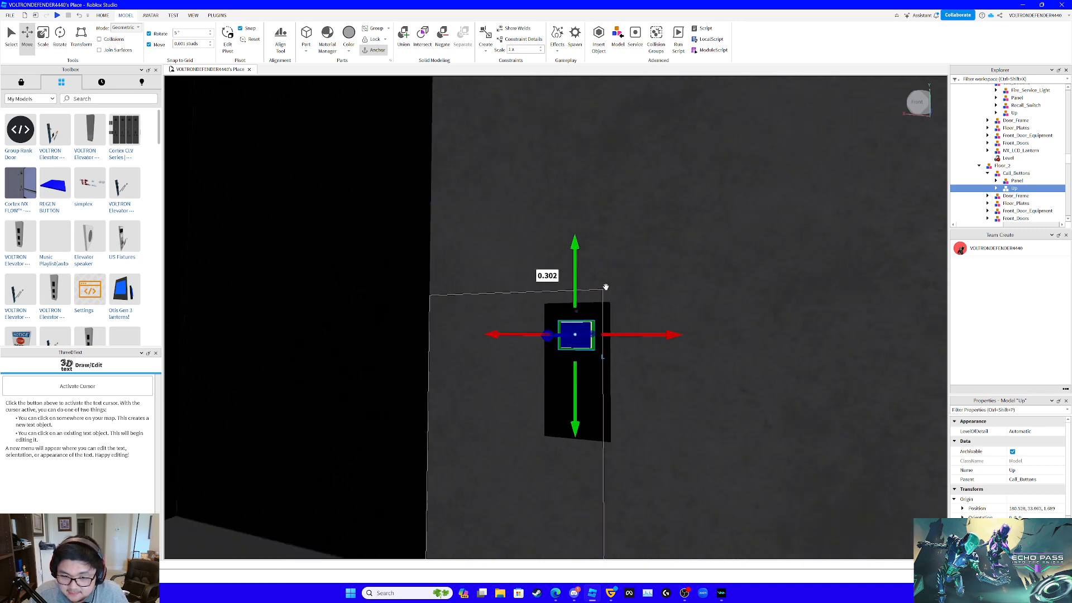
right_click_drag(606, 286, 606, 285)
key("w")
key("w")
key("s")
key("s")
key("w")
- Duplicate Floor_2's Up model, place the copy about 0.435 studs lower on the panel, and rename it Down
left_click_drag(575, 223, 552, 354)
key("ctrl+d")
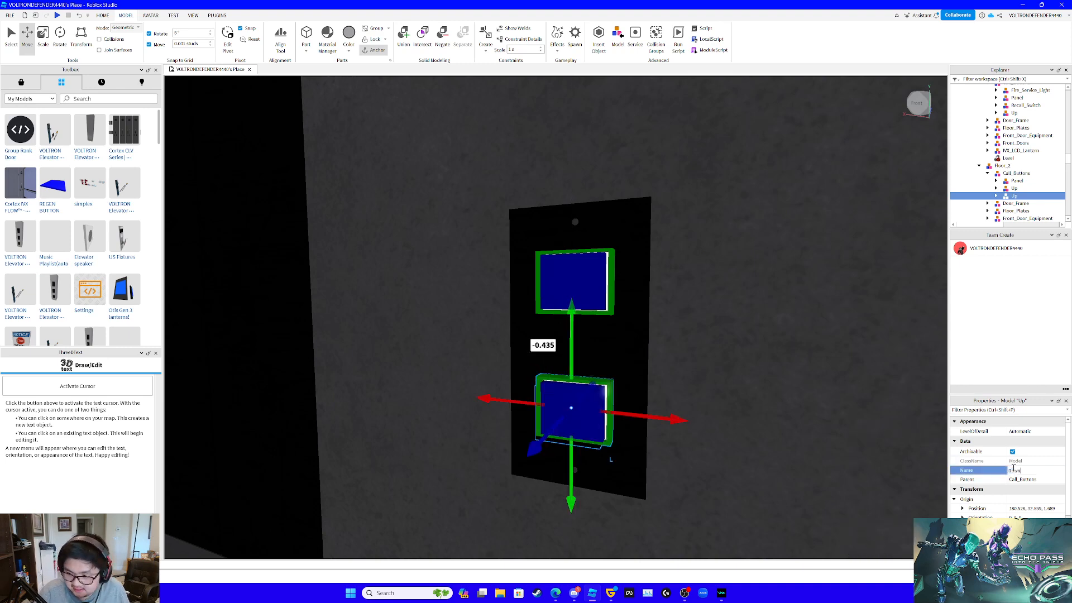
right_click_drag(875, 209, 877, 212)
key("s")
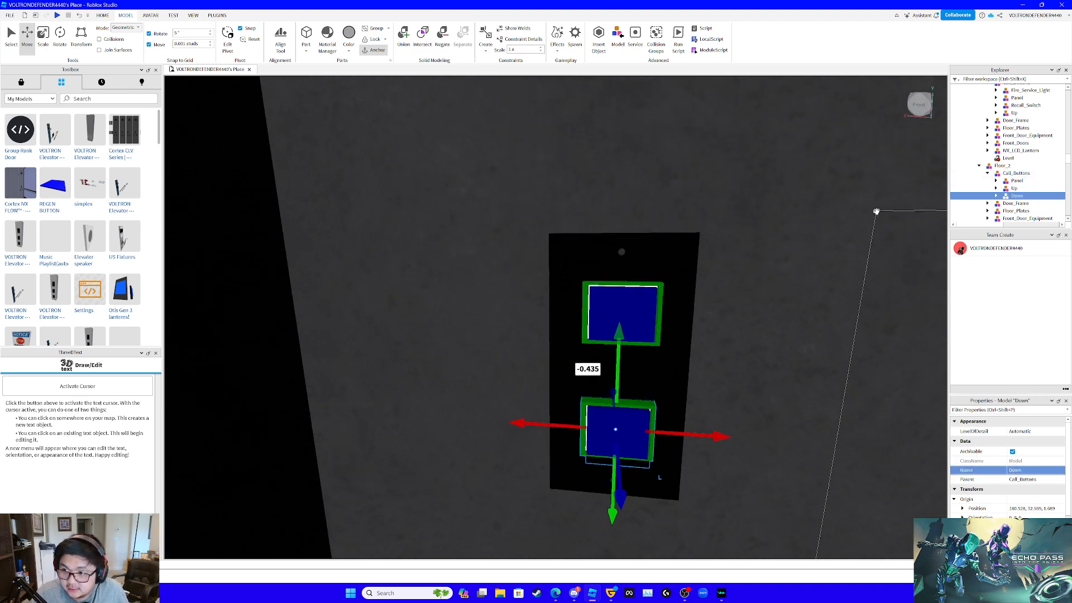
- Replace Floor_3's Call_Buttons model with a pasted copy of Floor_2's Call_Buttons
scroll(995, 196, "down", 3)
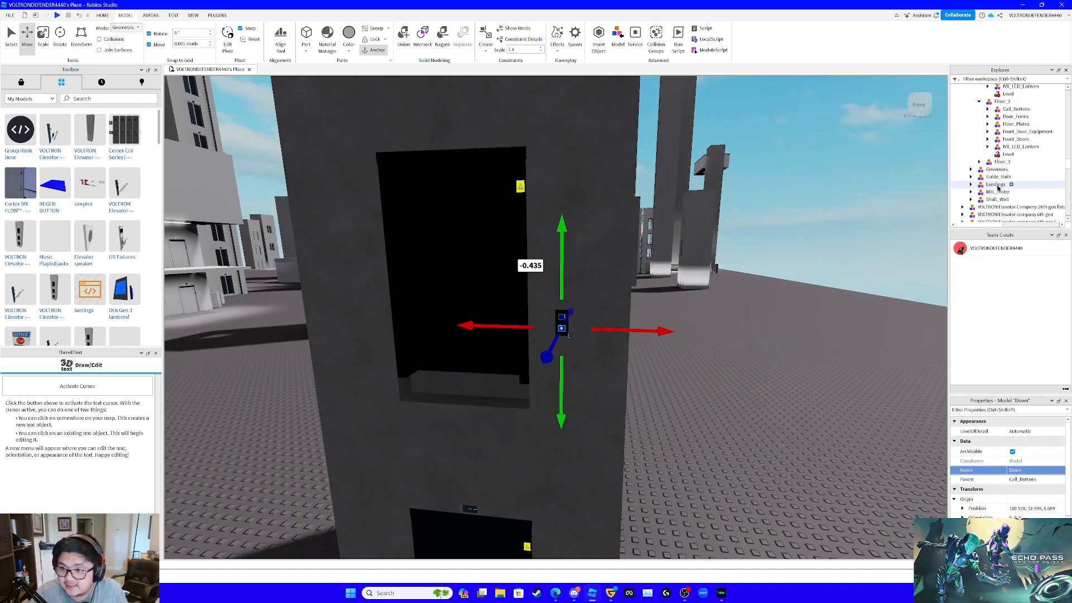
left_click(976, 163)
key("Right")
left_click(1008, 170)
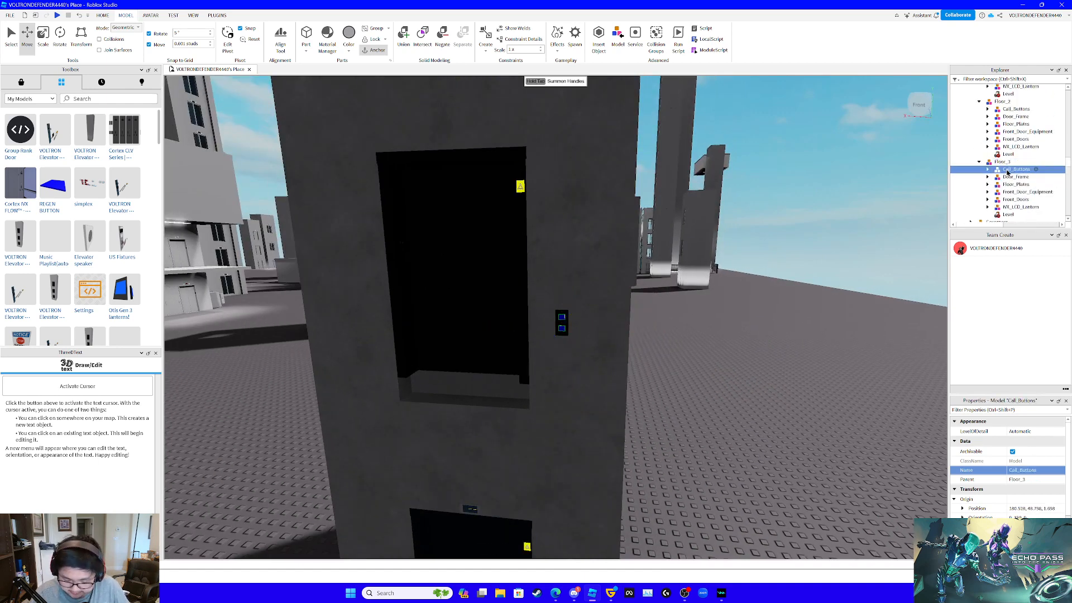
left_click_drag(1017, 119, 1014, 116)
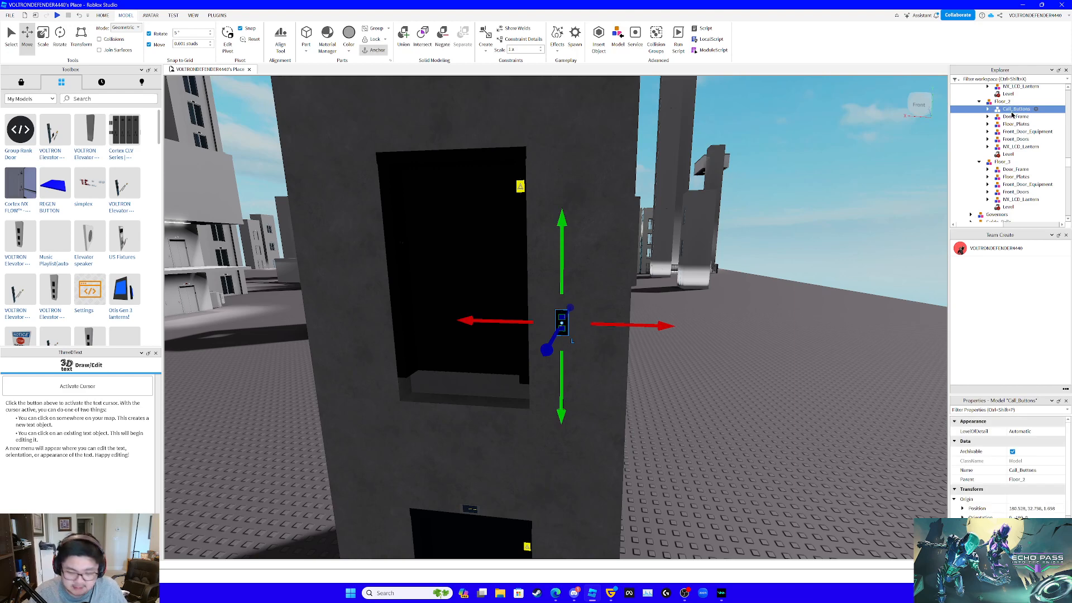
left_click(1003, 163)
key("ctrl+shift+v")
- Lower the pasted Call_Buttons model about 17.1 studs to the wall beside Floor_3's doorway
right_click_drag(759, 188, 652, 178)
left_click_drag(643, 175, 643, 221)
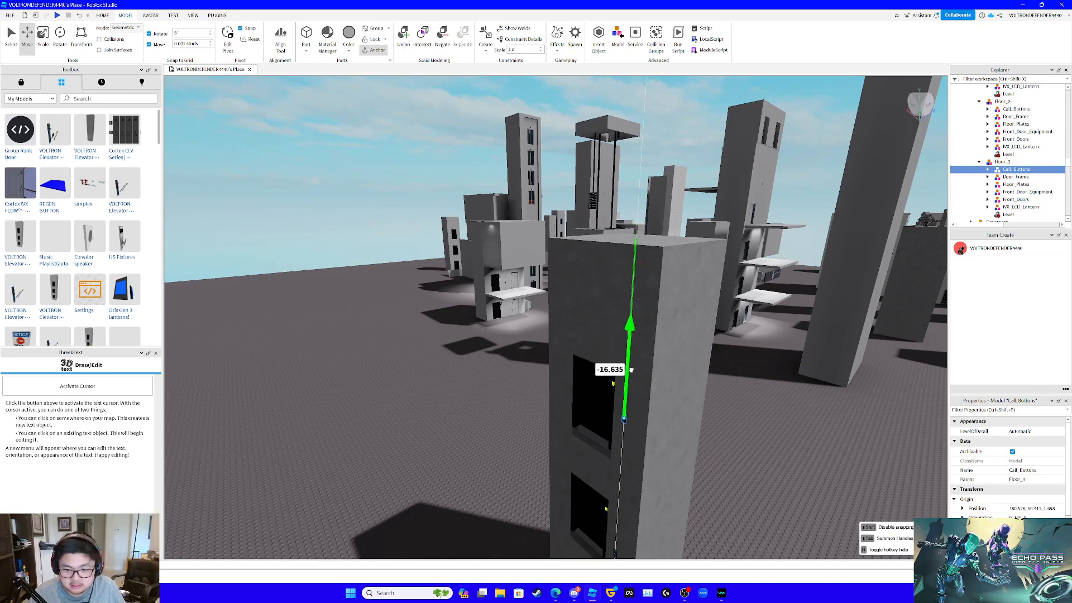
left_click_drag(631, 370, 633, 370)
right_click_drag(632, 371, 631, 370)
key("w")
key("w")
key("s")
key("w")
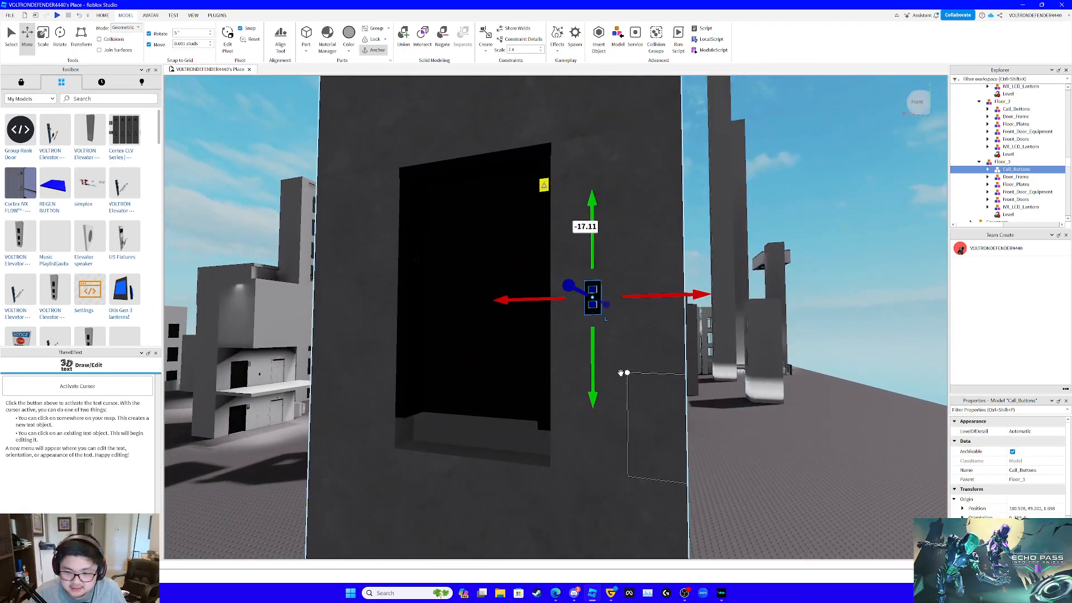
- Fine-tune the height of Floor_3's Call_Buttons by lowering it slightly beside the doorway
left_click_drag(599, 358, 593, 373)
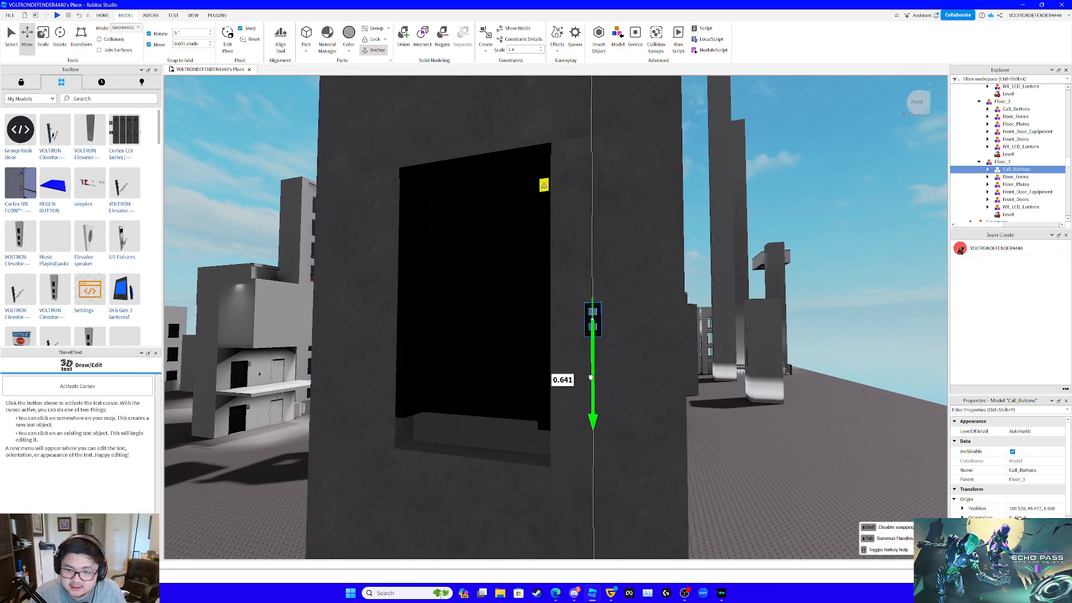
left_click_drag(594, 374, 596, 375)
right_click_drag(598, 376, 599, 372)
left_click_drag(590, 377, 589, 373)
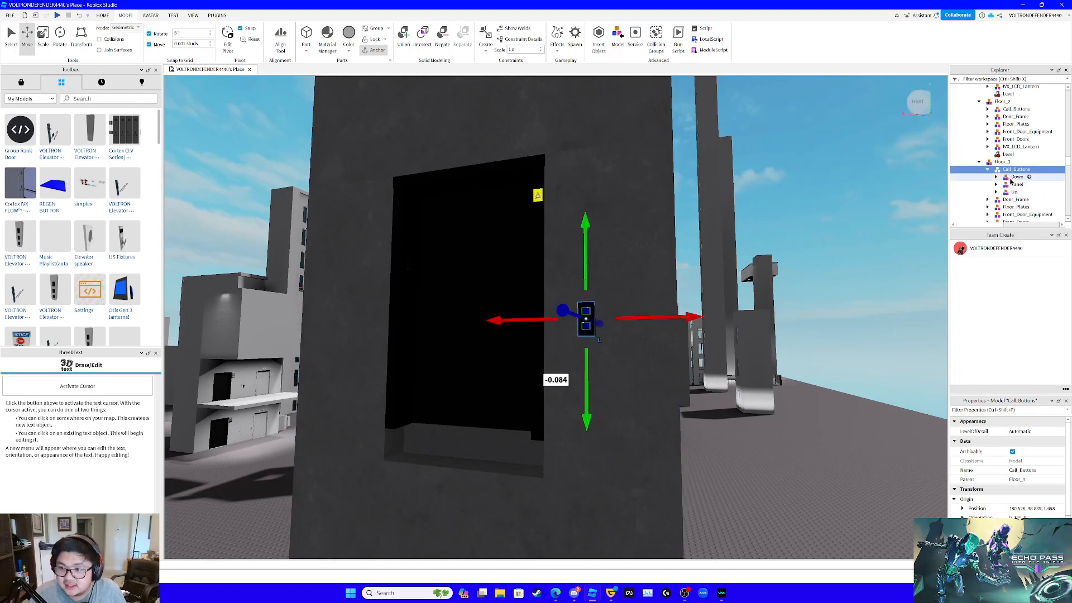
- Delete the Up model from Floor_3's Call_Buttons, then select the Down button and focus the view on it
left_click(1013, 192)
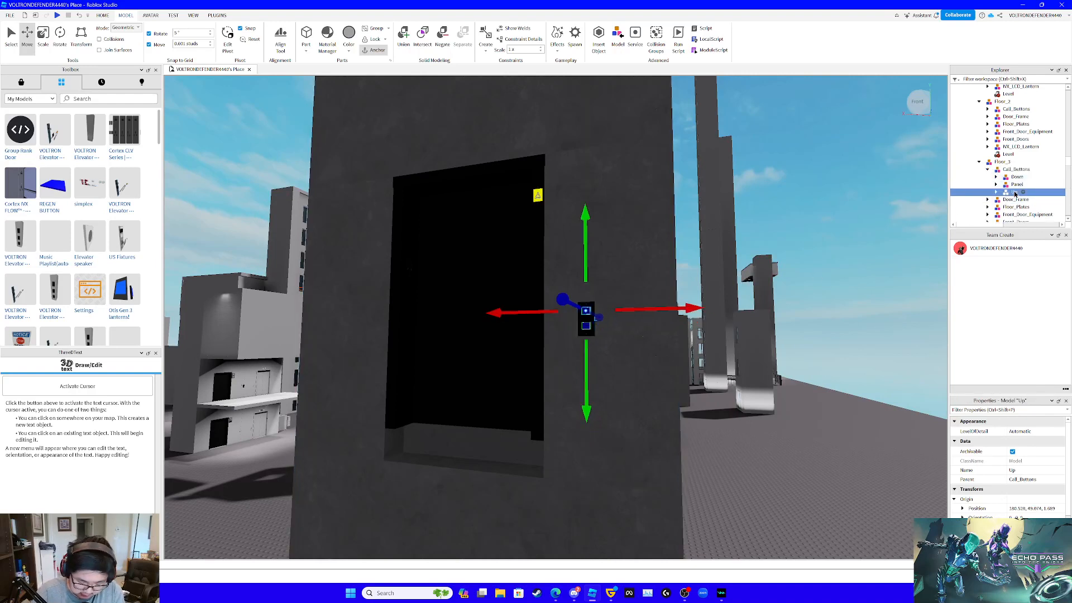
left_click(1017, 176)
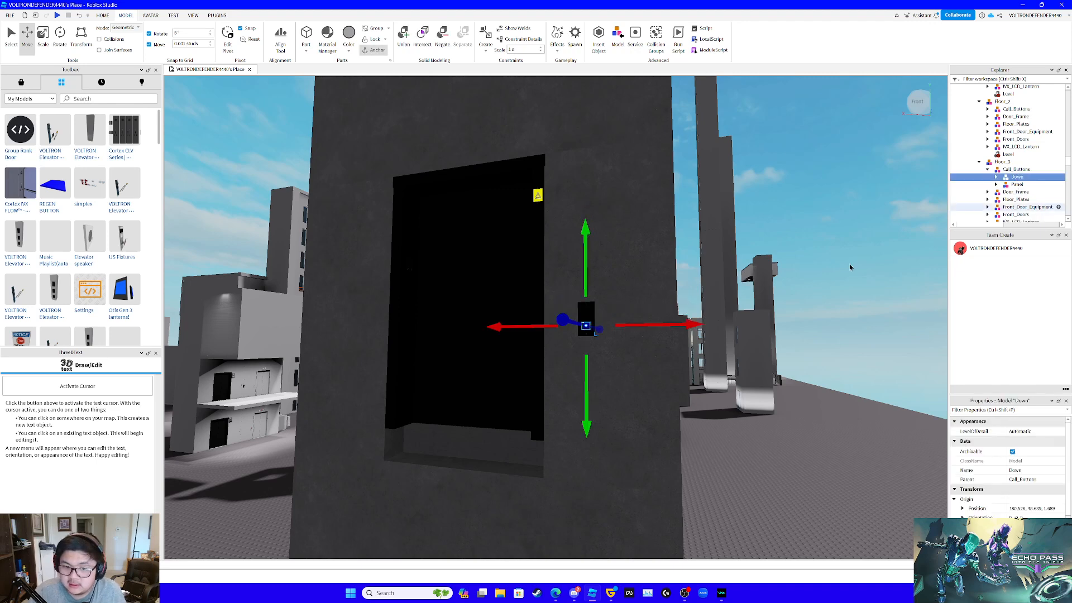
key("f")
right_click_drag(829, 267, 828, 266)
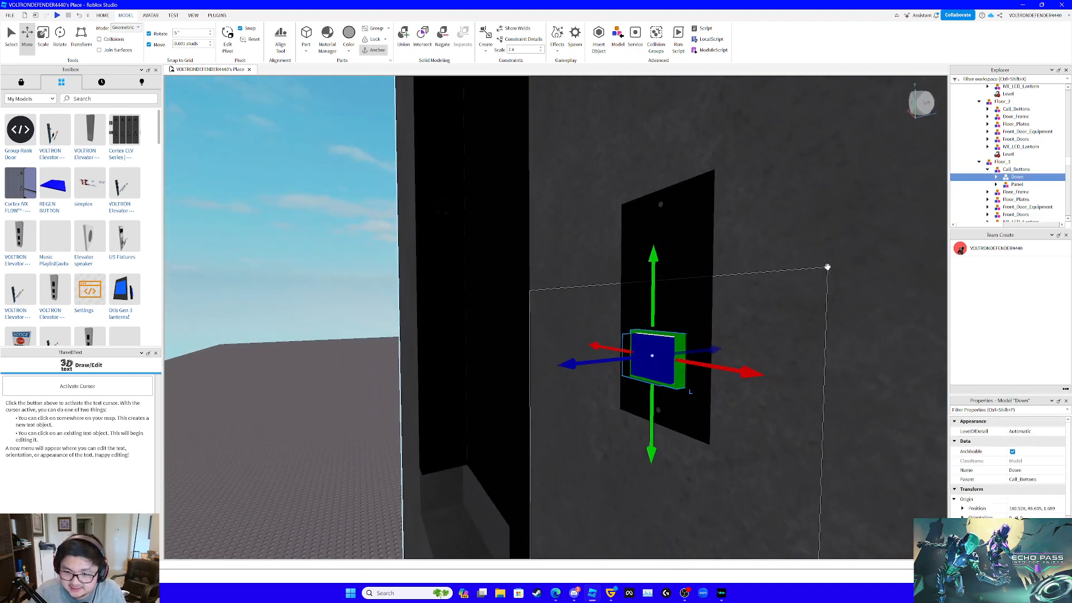
- Raise the Down button slightly on Floor_3's call panel
left_click_drag(654, 283, 678, 235)
right_click_drag(792, 269, 792, 269)
left_click_drag(678, 217, 684, 206)
scroll(706, 230, "down", 5)
right_click_drag(707, 232, 708, 230)
- Select the Press_Parts model of the blue-and-green Up call button beside Floor_1's doorway
key("w")
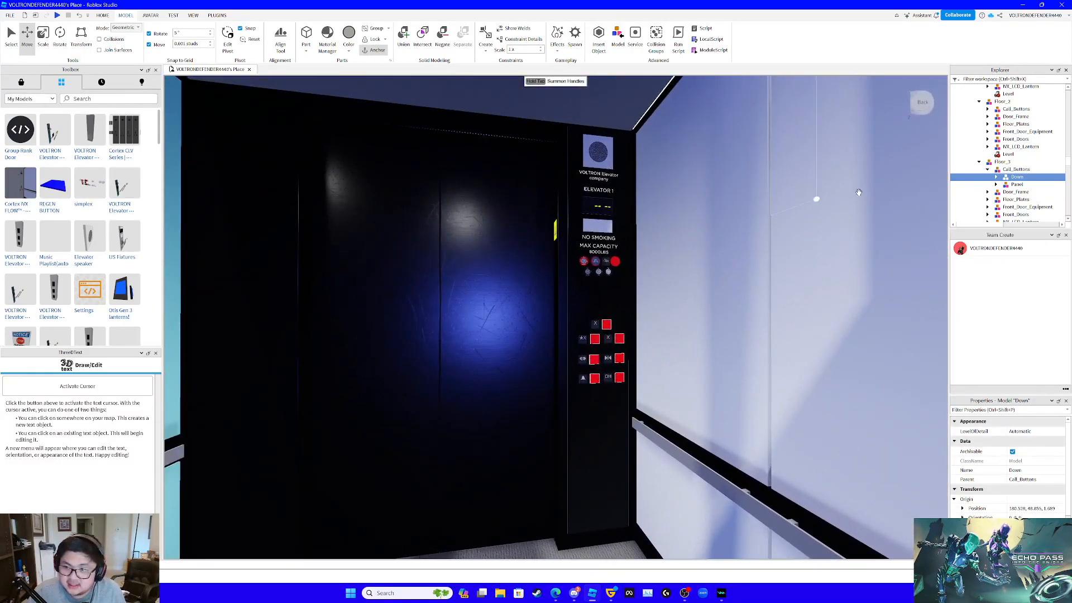
key("f")
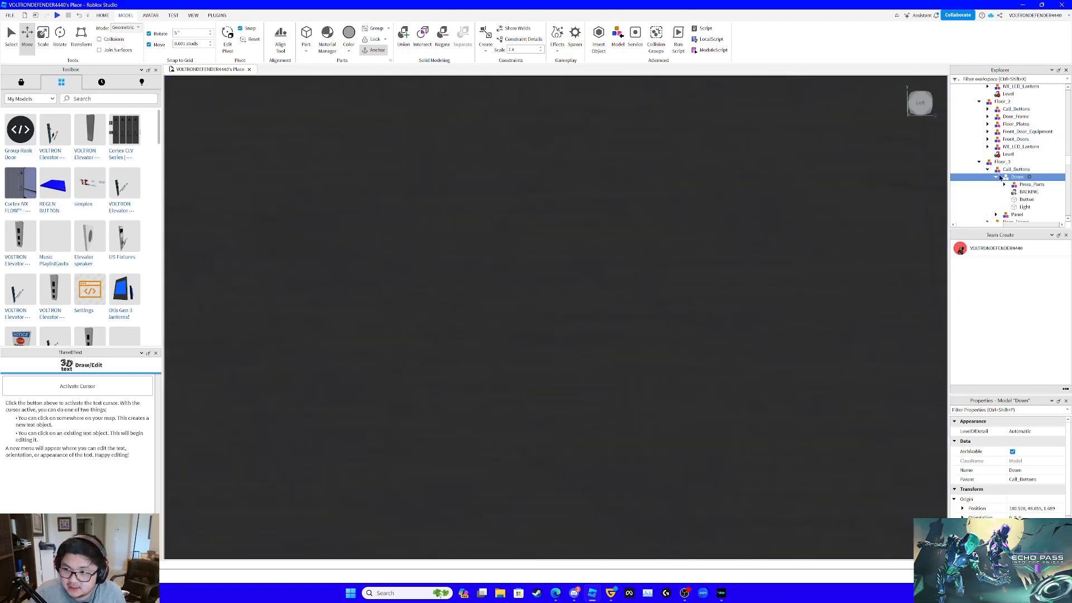
key("w")
right_click_drag(785, 199, 836, 190)
key("w")
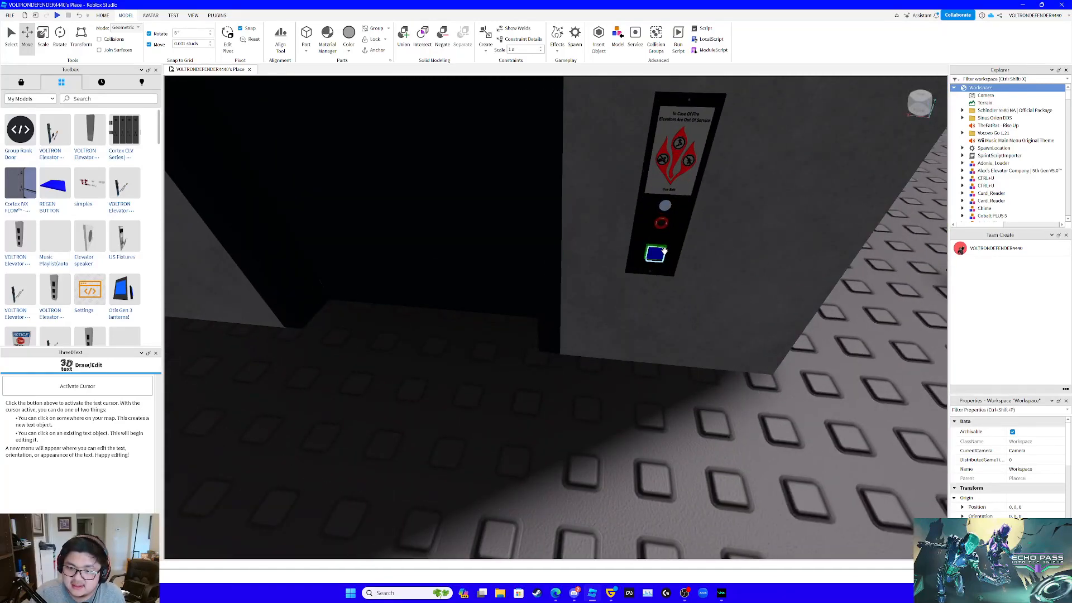
left_click(655, 254)
left_click(1032, 196)
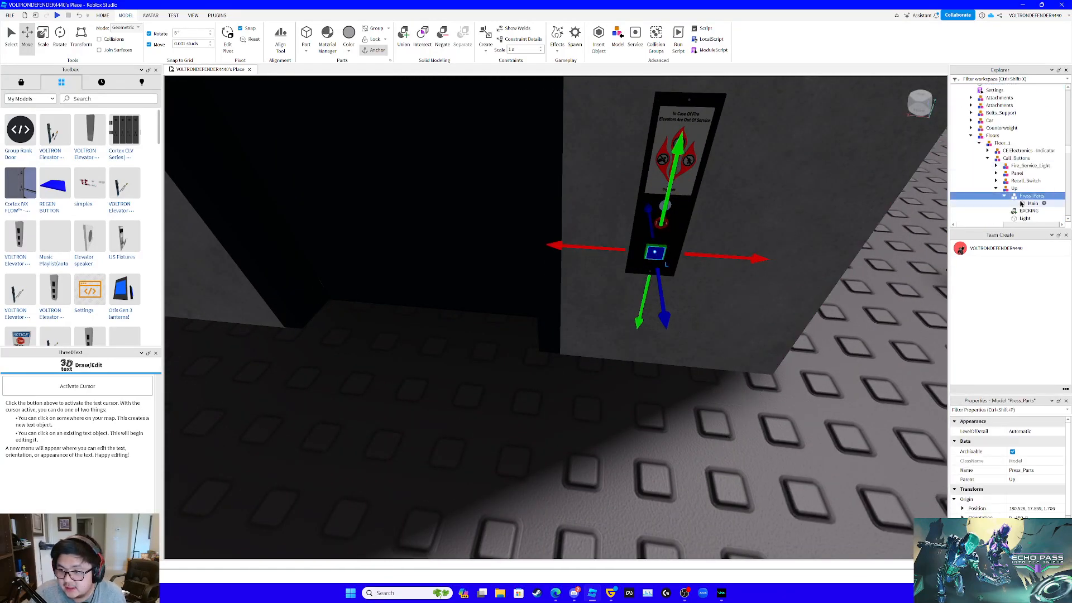
- Copy Press_Parts, BACKING, Light and Button together from the Up model in Floor_1's Call_Buttons
left_click(1016, 198, "ctrl")
scroll(1018, 197, "down", 1)
left_click(1026, 176, "ctrl")
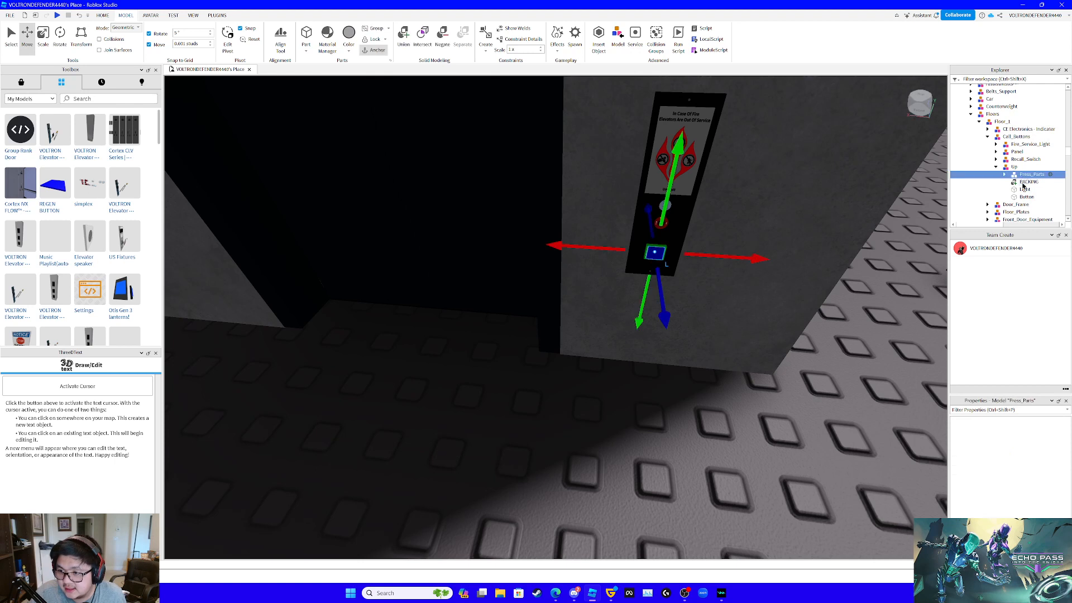
left_click(1025, 182, "ctrl")
left_click(1022, 190, "ctrl")
left_click(1023, 198, "ctrl")
left_click(1022, 176, "ctrl")
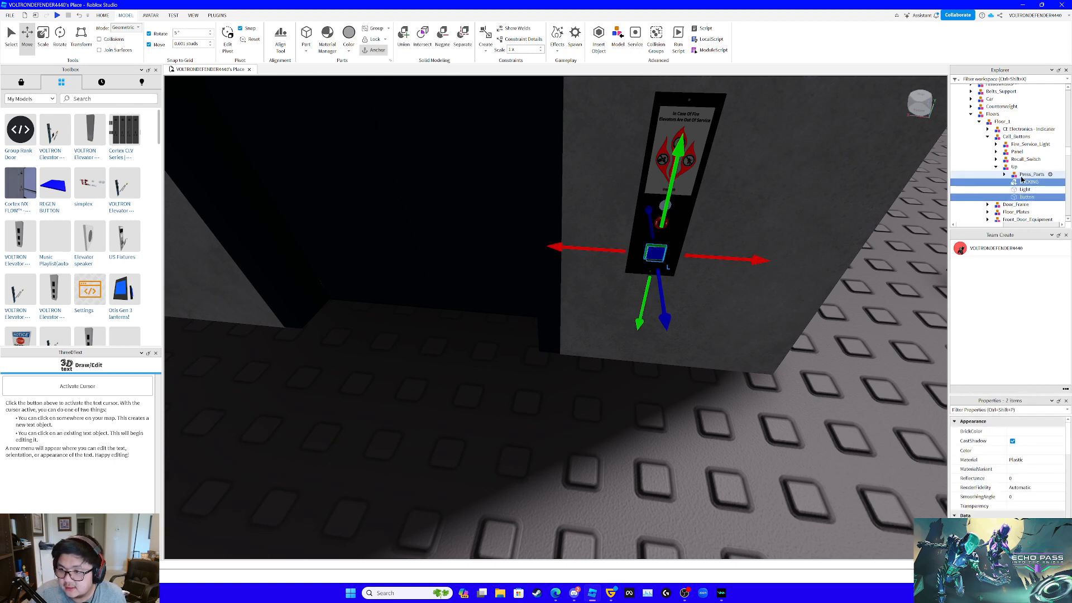
left_click(1022, 177)
left_click(1022, 182)
left_click(1021, 177)
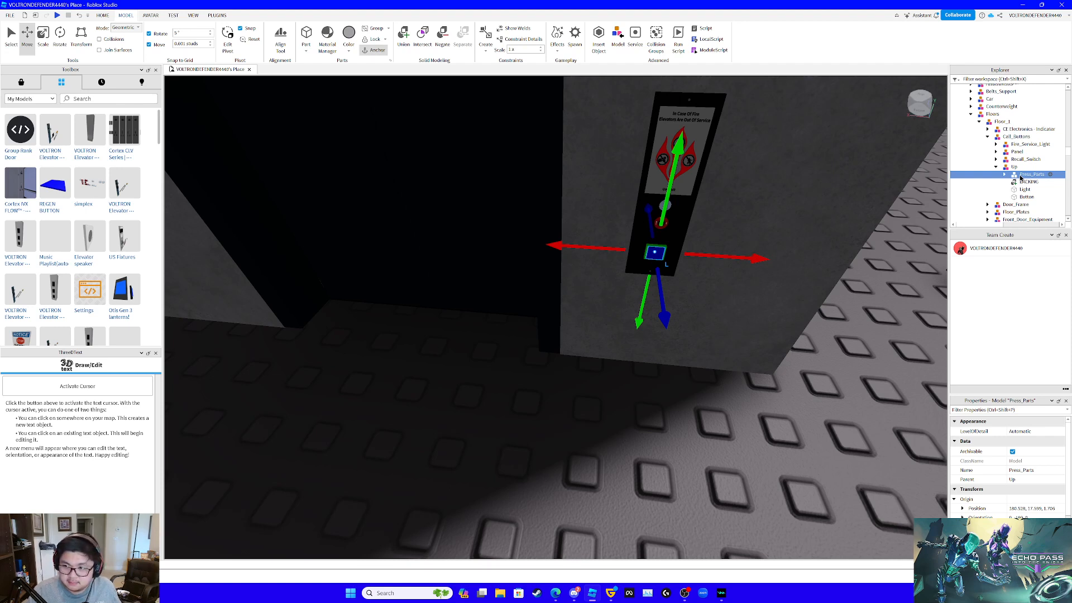
left_click(1025, 190, "shift")
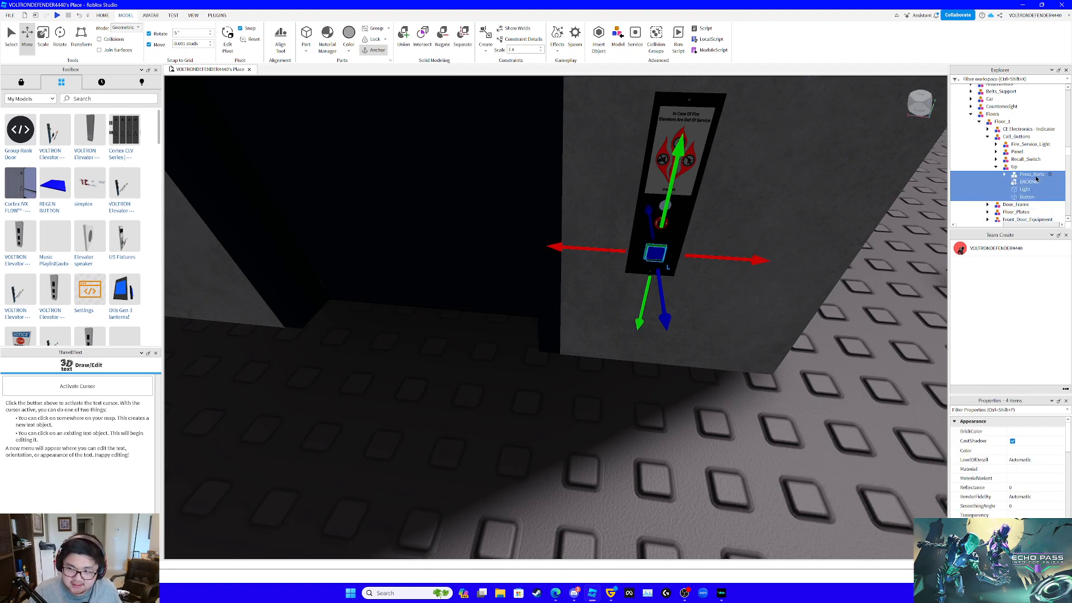
left_click(1035, 176)
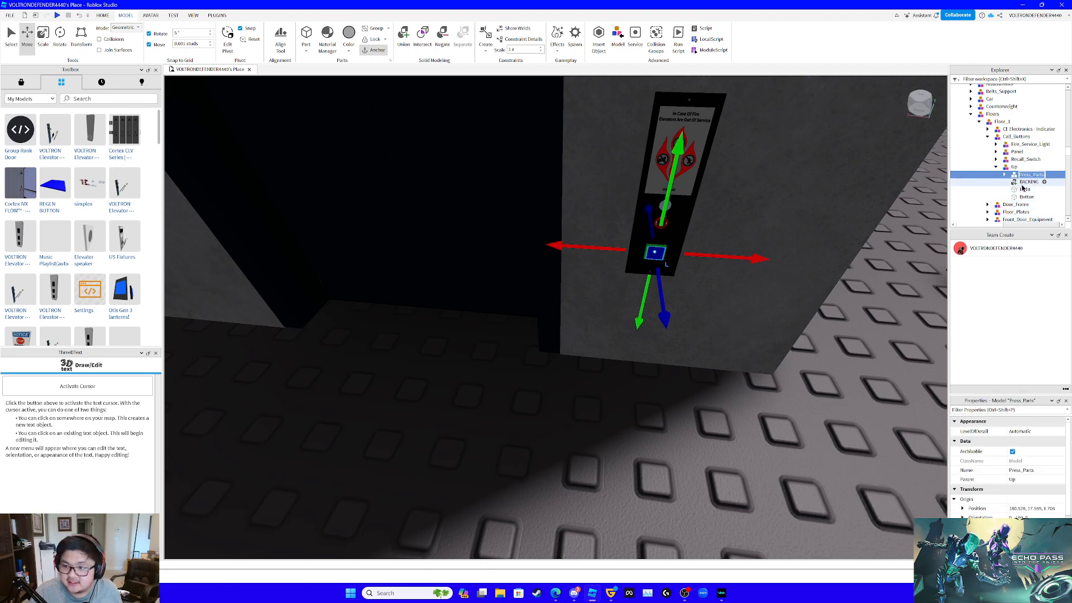
left_click(1022, 186, "shift")
left_click(1025, 190)
left_click(1026, 198)
left_click(1026, 183, "shift")
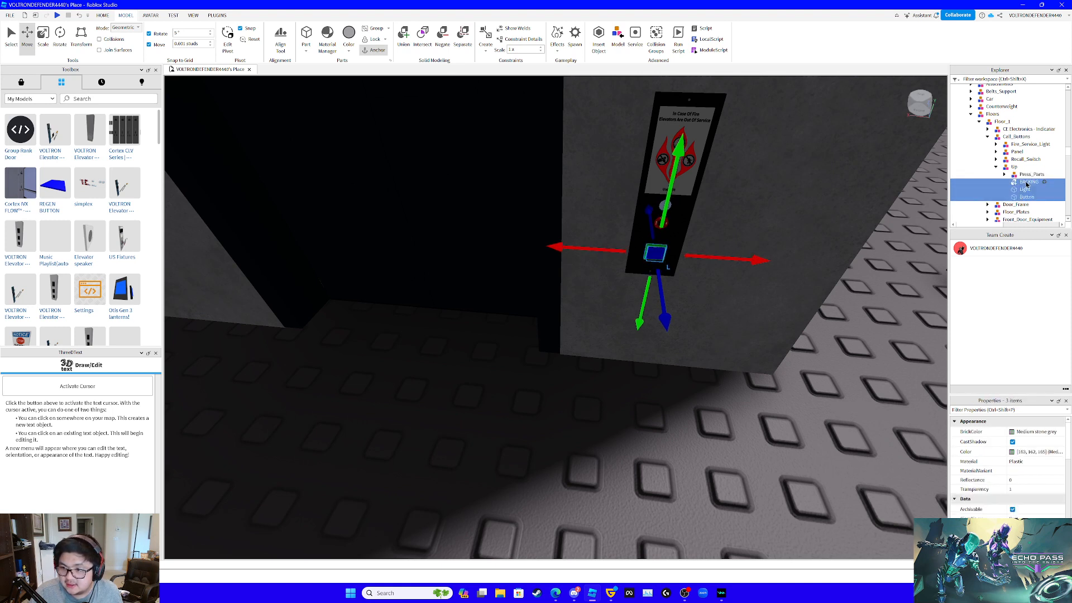
left_click(1026, 197)
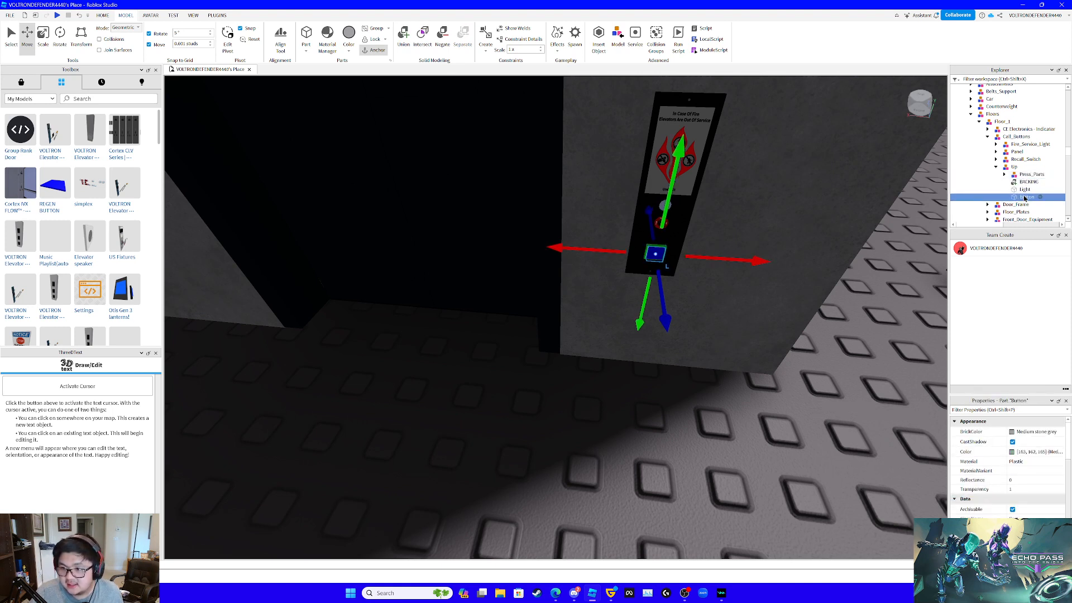
left_click(1027, 175, "shift")
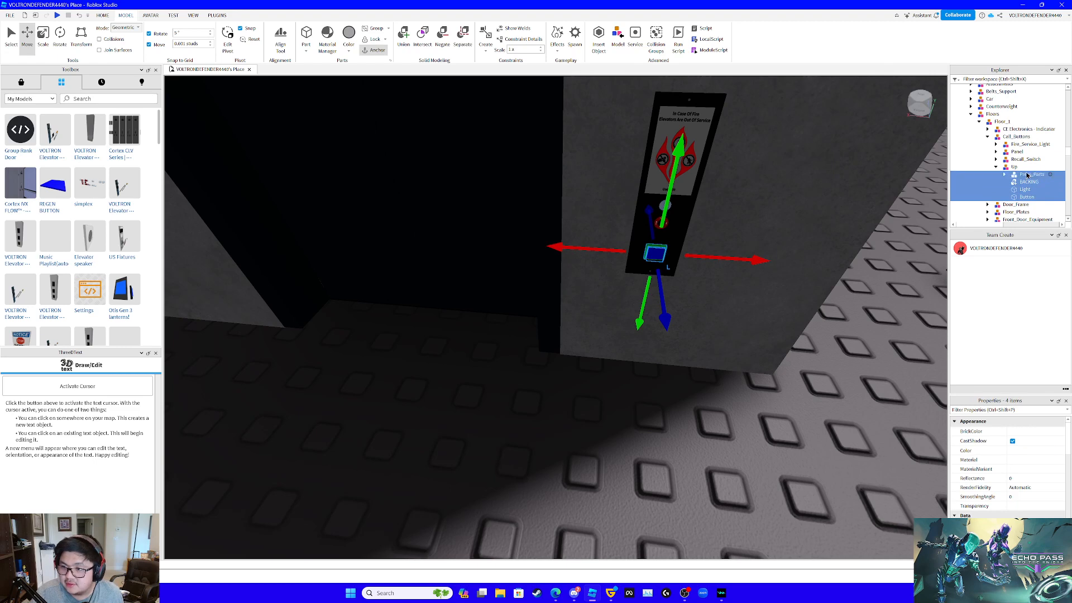
- Select the Alarm model on the elevator car's button panel and expand its parts
right_click_drag(707, 182, 708, 182)
key("w")
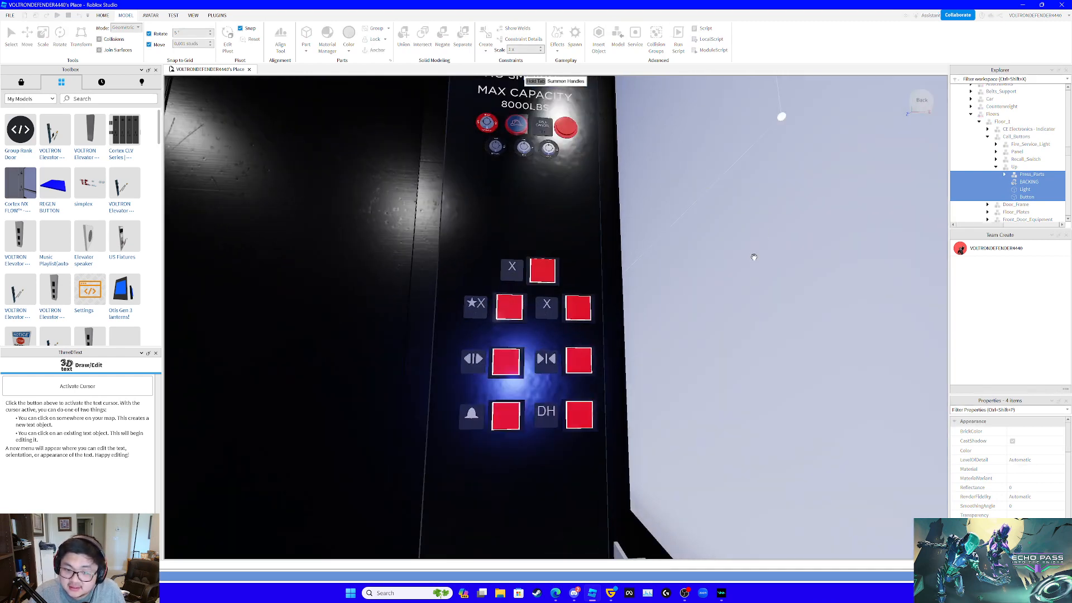
right_click_drag(754, 257, 755, 257)
scroll(754, 257, "down", 3)
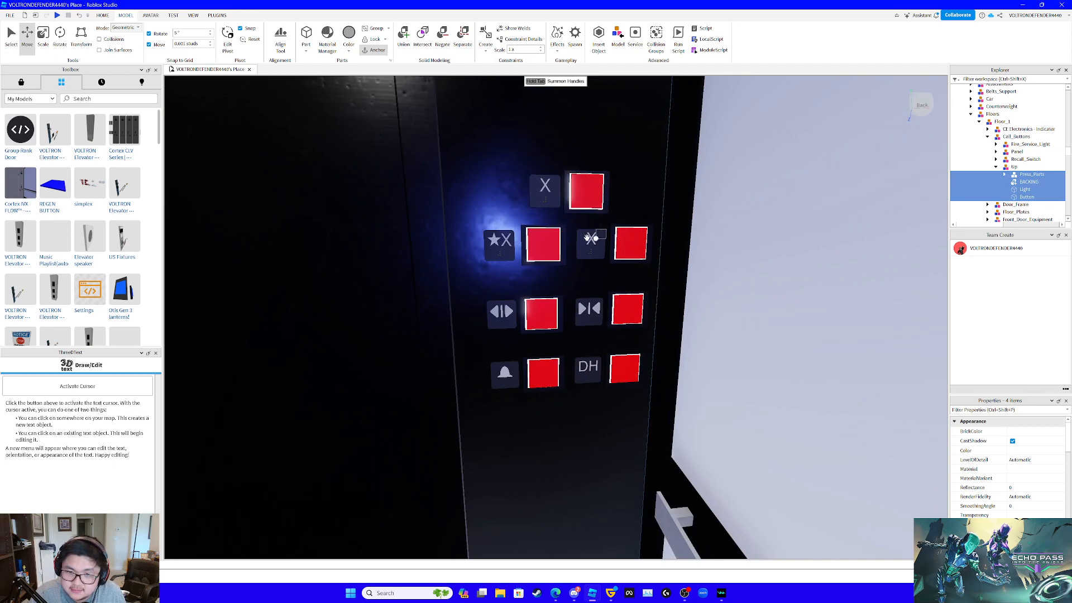
scroll(670, 288, "down", 3)
scroll(679, 298, "up", 5)
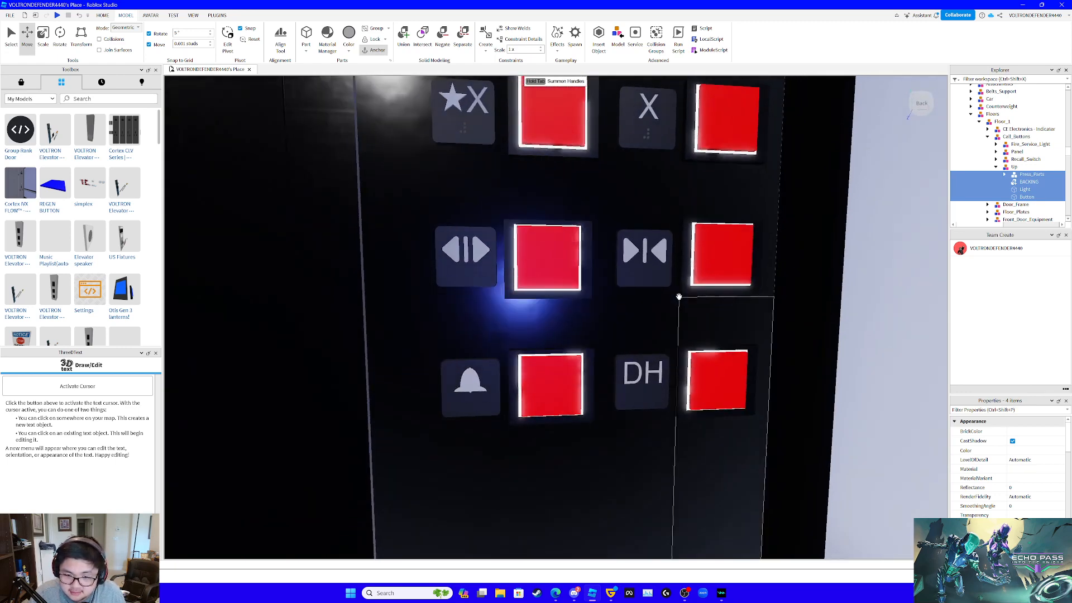
scroll(642, 316, "down", 2)
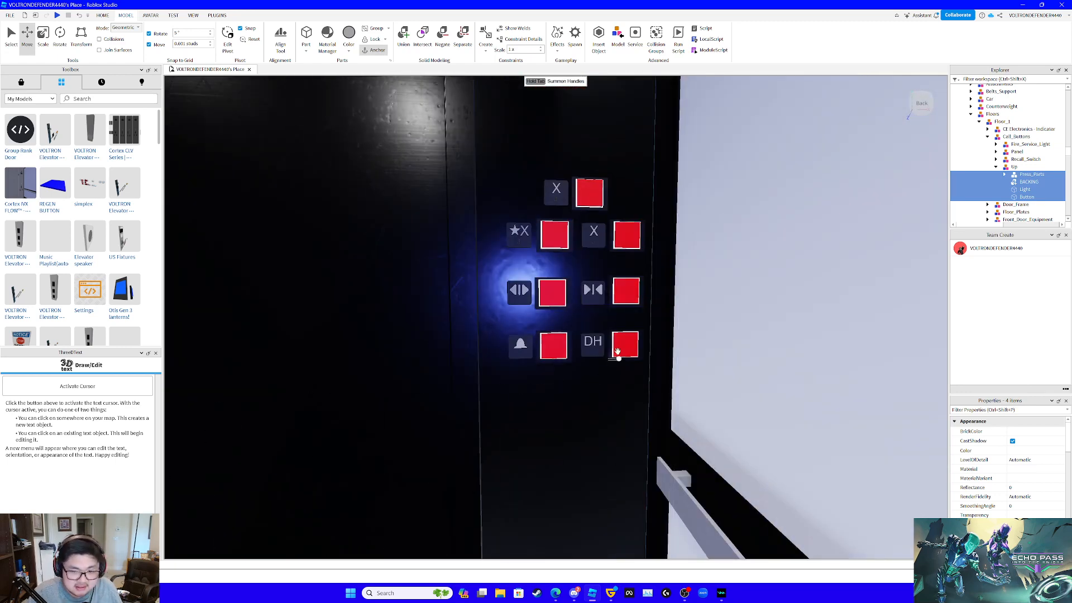
left_click(555, 348)
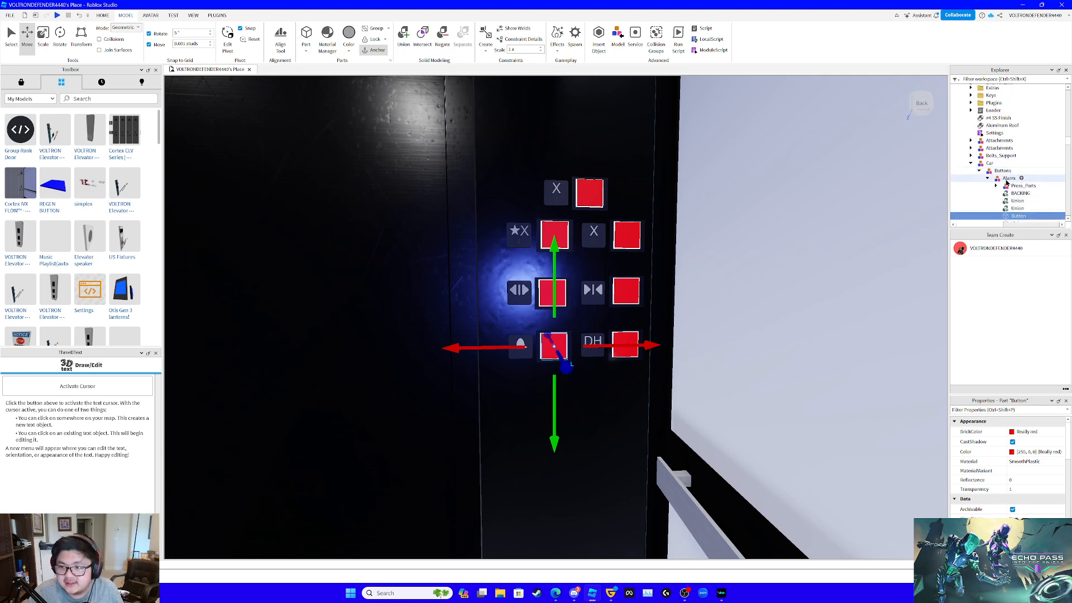
left_click(1008, 179)
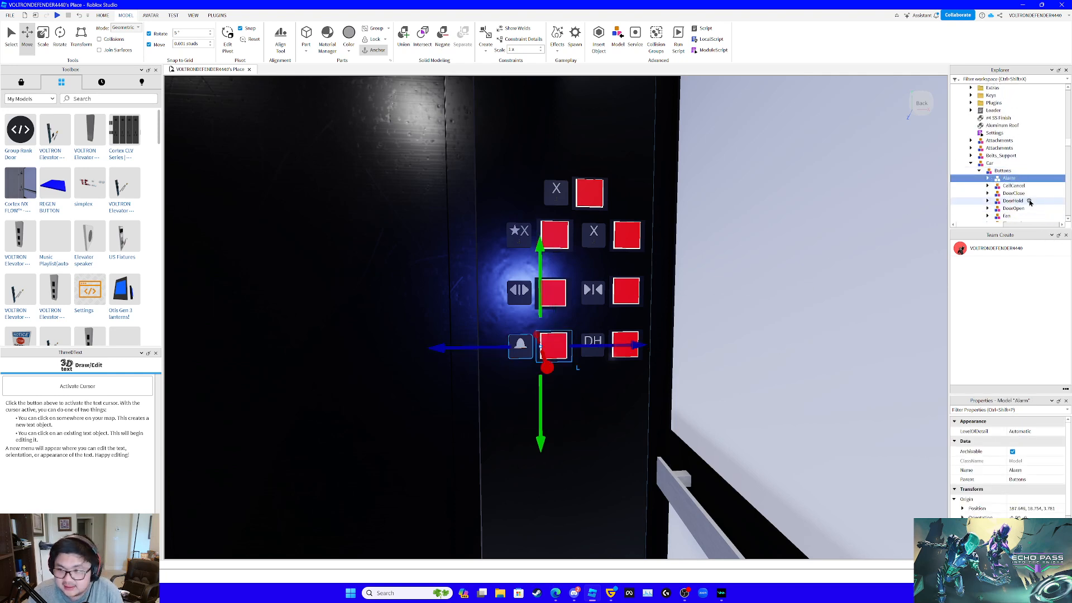
scroll(991, 176, "down", 2)
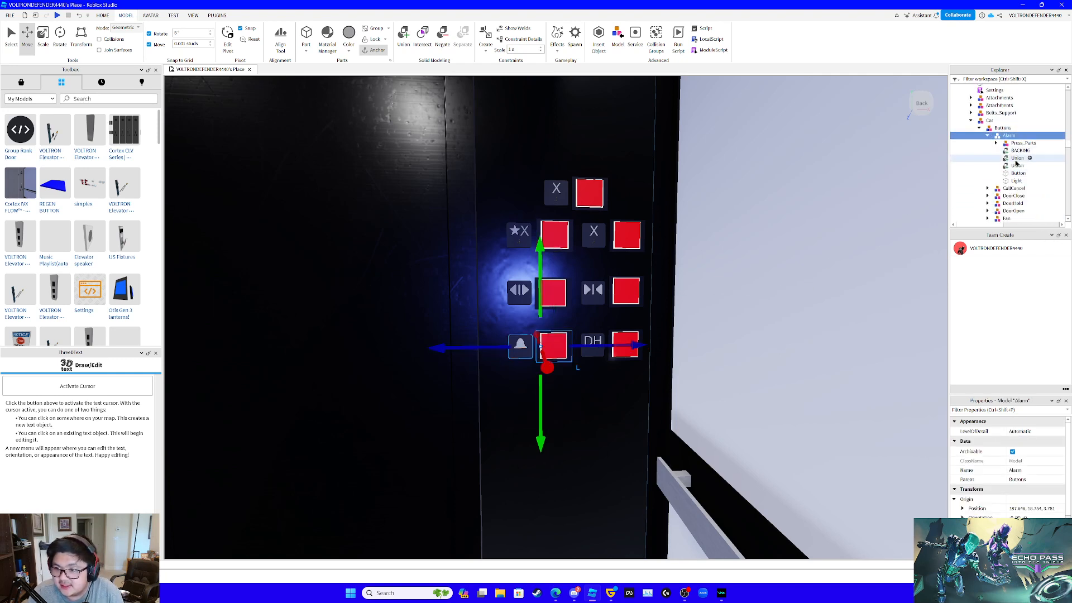
- Delete BACKING, Press_Parts, Button and Light from the car's Alarm model, keeping both Union parts
left_click(1006, 151)
key("Delete")
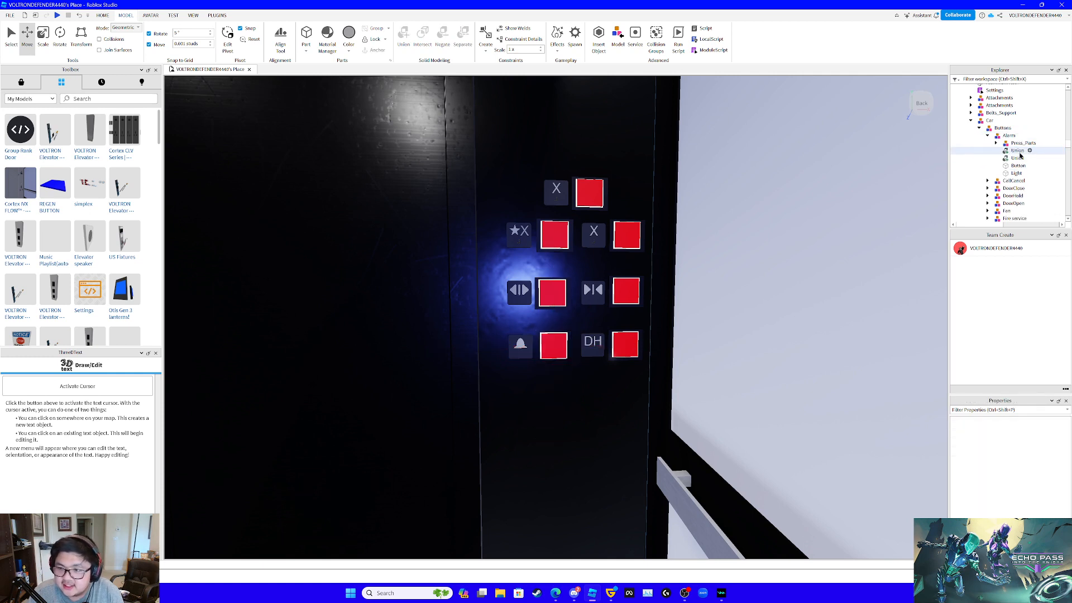
left_click(1018, 144)
key("Delete")
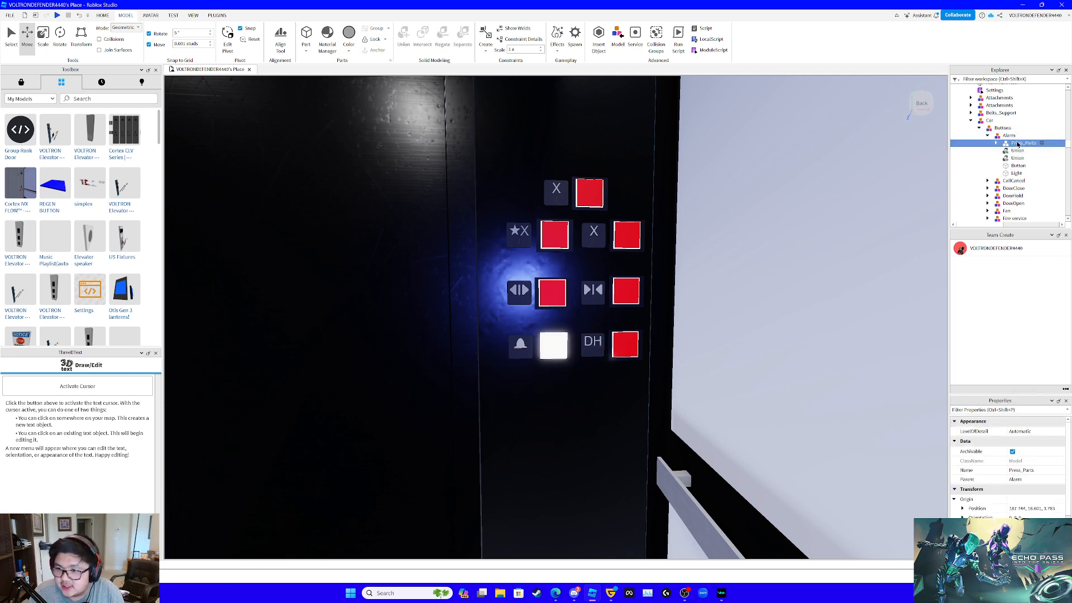
left_click(1016, 159)
key("Delete")
left_click(1016, 159)
key("Delete")
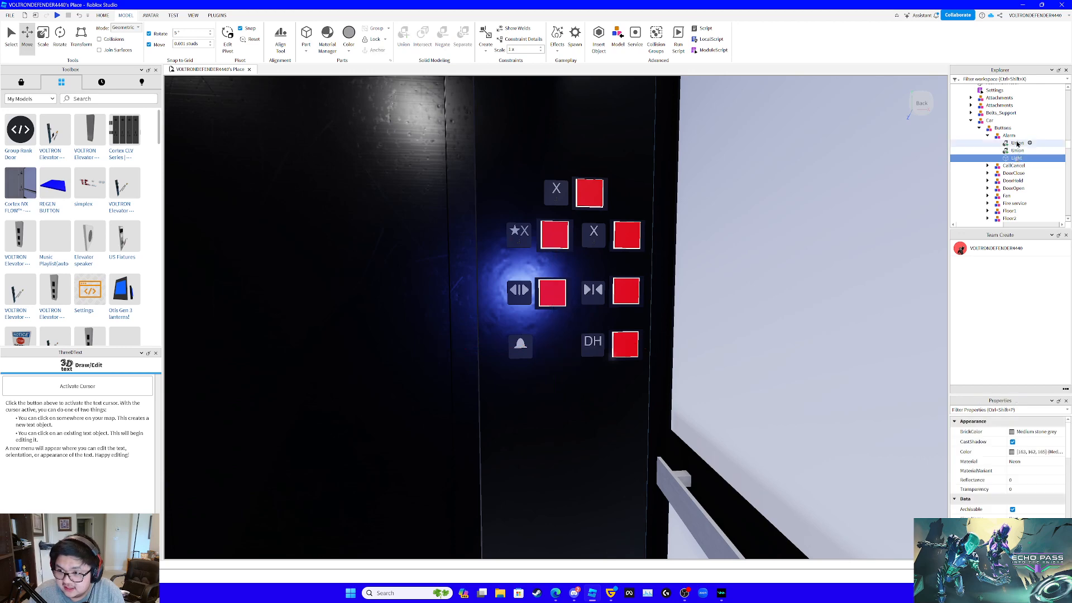
- Paste the copied button parts into the car's Alarm model
left_click(1008, 136)
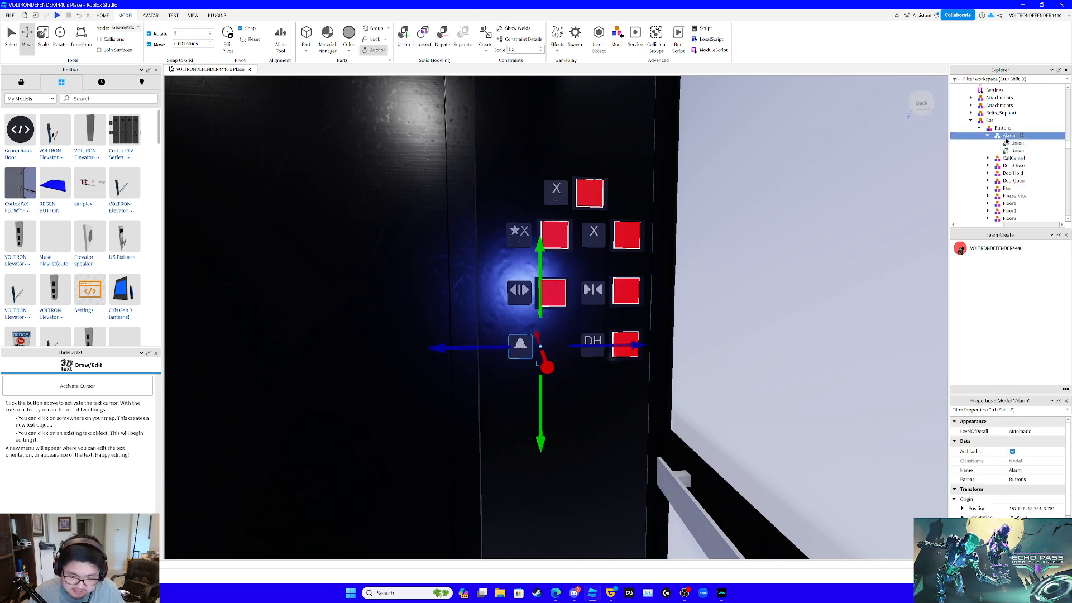
scroll(764, 204, "down", 5)
key("ctrl+shift+v")
scroll(763, 204, "down", 6)
right_click_drag(749, 201, 566, 220)
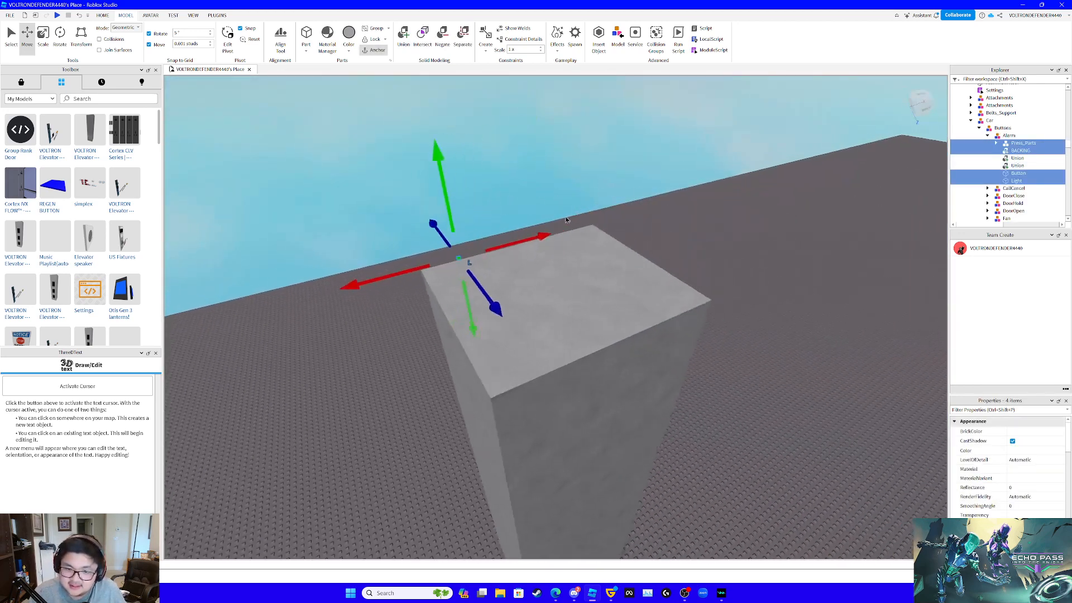
- Shift the pasted Alarm button parts sideways and lower them about 22.8 studs into the car beside its button panel
scroll(566, 220, "down", 1)
left_click_drag(489, 313, 510, 353)
left_click_drag(546, 274, 596, 261)
left_click_drag(555, 230, 553, 224)
key("w")
right_click_drag(585, 324, 585, 325)
key("s")
left_click_drag(597, 203, 600, 243)
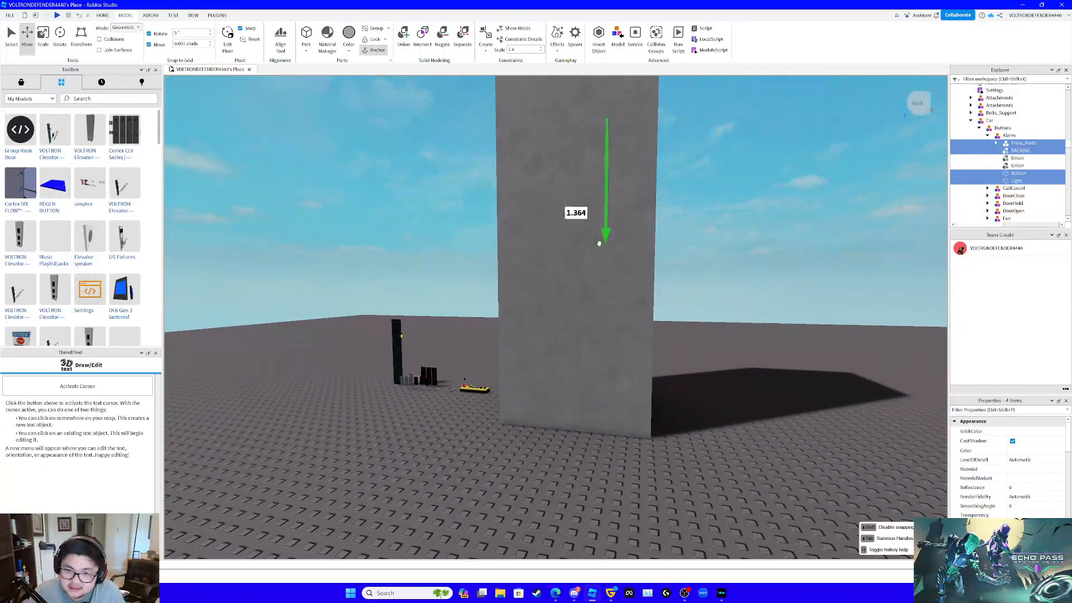
left_click_drag(594, 413, 603, 412)
key("w")
right_click_drag(603, 412, 603, 412)
key("a")
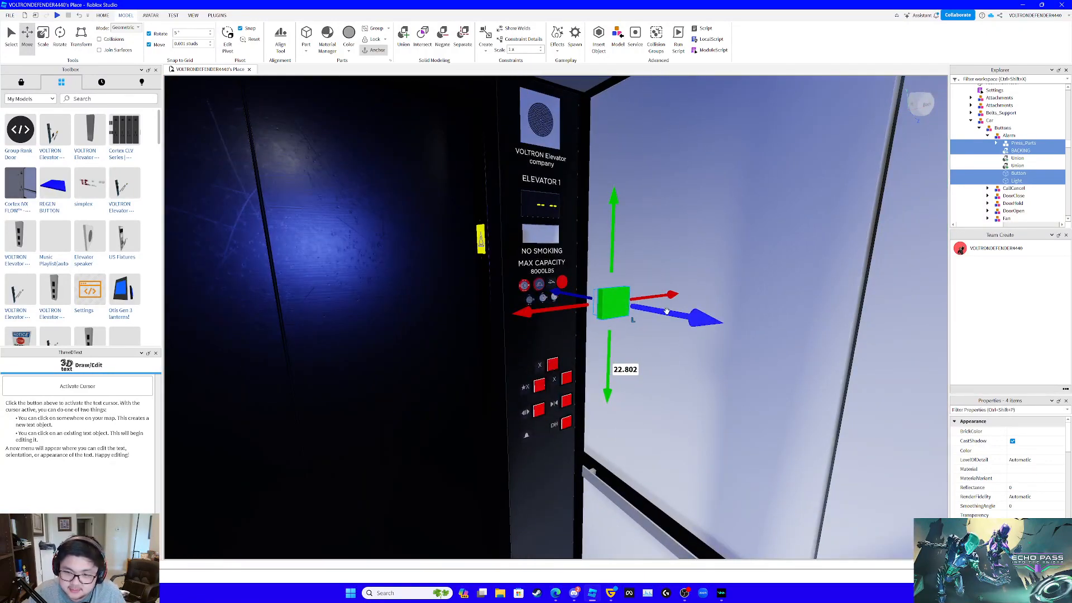
- Select Main, BACKING, Button and Light together in the car's Alarm model
key("s")
right_click_drag(813, 240, 813, 240)
key("a")
key("w")
key("s")
key("d")
key("w")
key("a")
key("w")
key("s")
key("a")
key("d")
left_click(1005, 152)
left_click(997, 143)
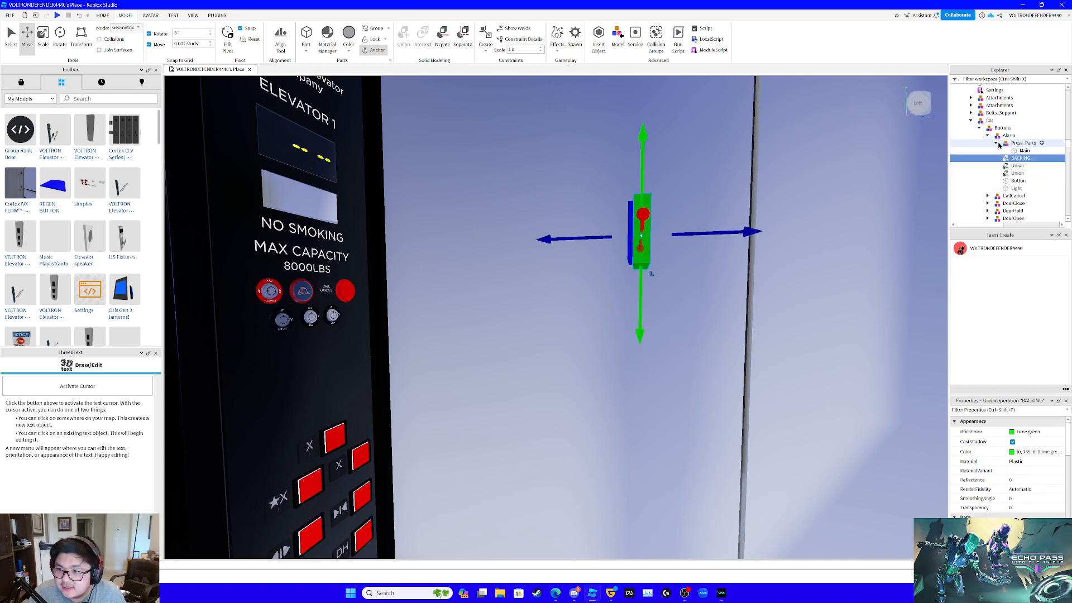
left_click(1020, 144)
left_click(1020, 158, "ctrl")
left_click(1021, 151)
left_click(1020, 158, "ctrl")
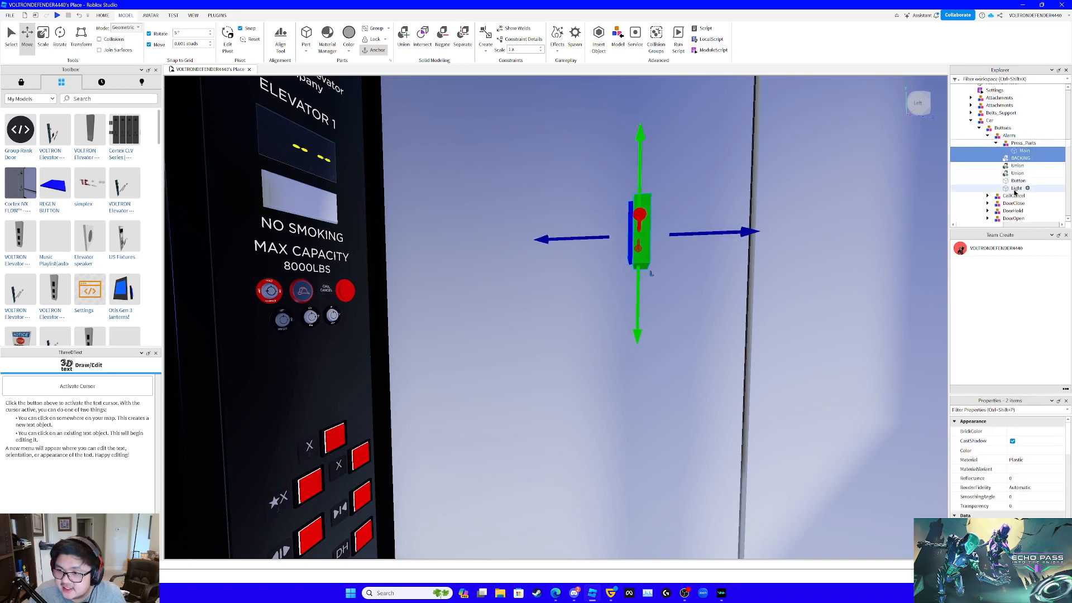
left_click(1019, 180, "ctrl")
- Set the material of the Alarm model's selected button parts to SmoothPlastic
left_click(1031, 431)
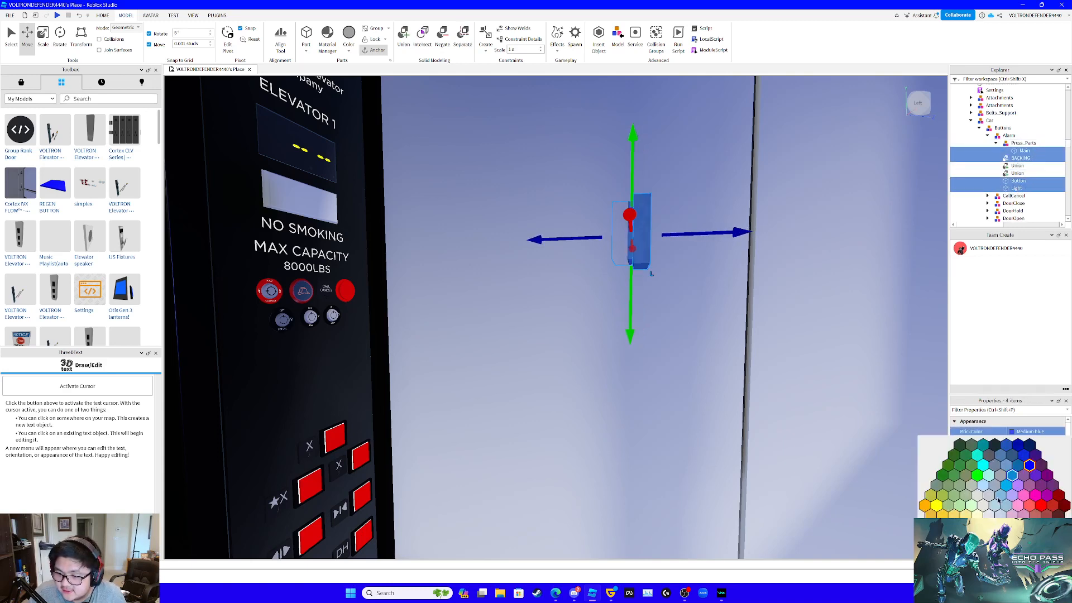
left_click(978, 477)
left_click(1016, 461)
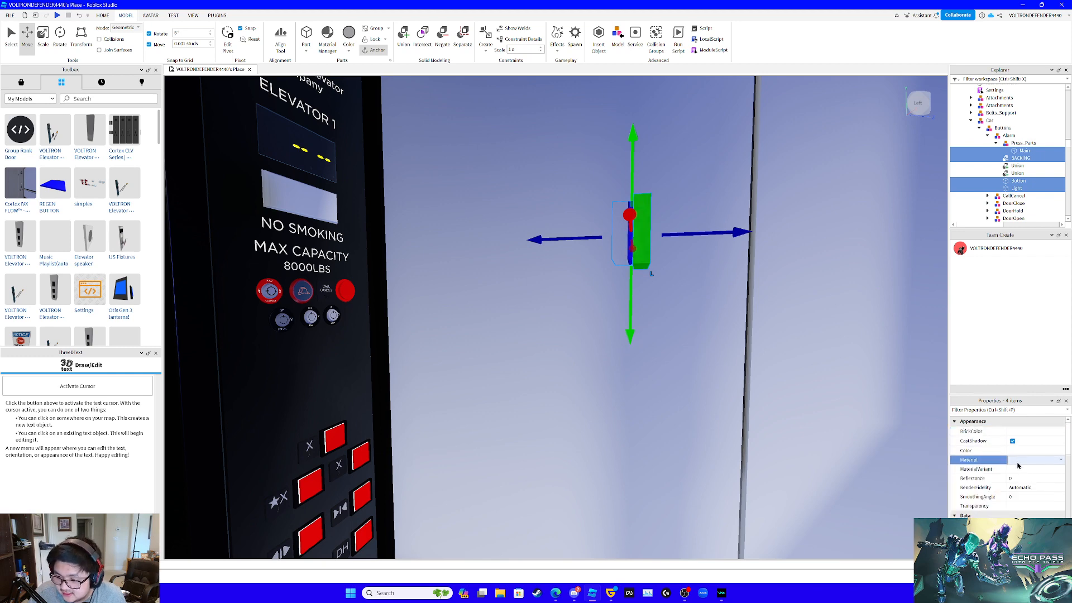
left_click(1016, 509)
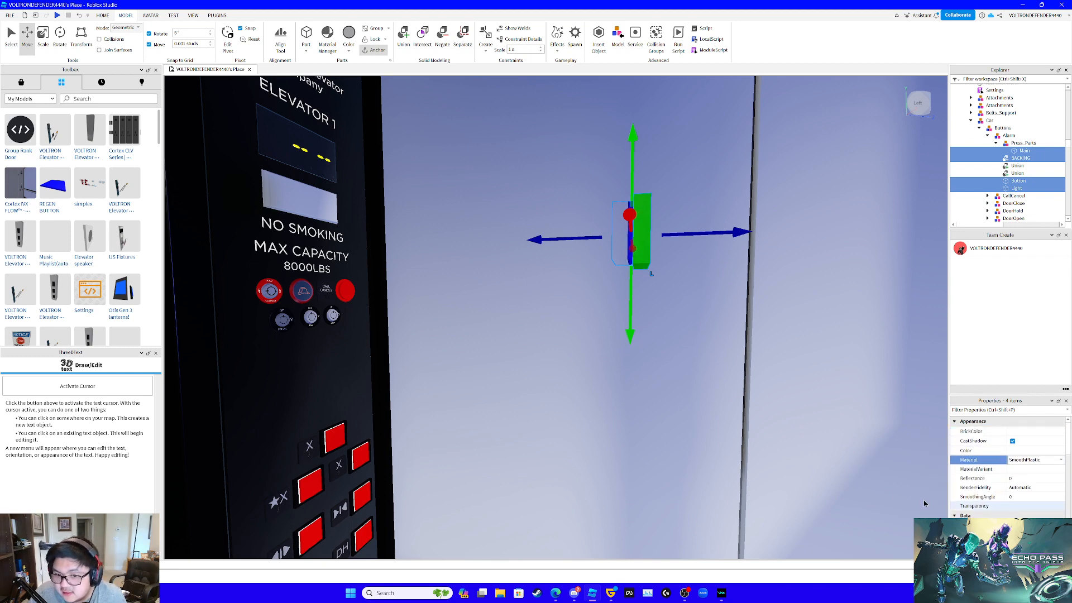
- Set the material of Main, BACKING, Light and Button in Floor_1's Up call button to SmoothPlastic
key("s")
right_click_drag(739, 466, 739, 466)
key("w")
key("d")
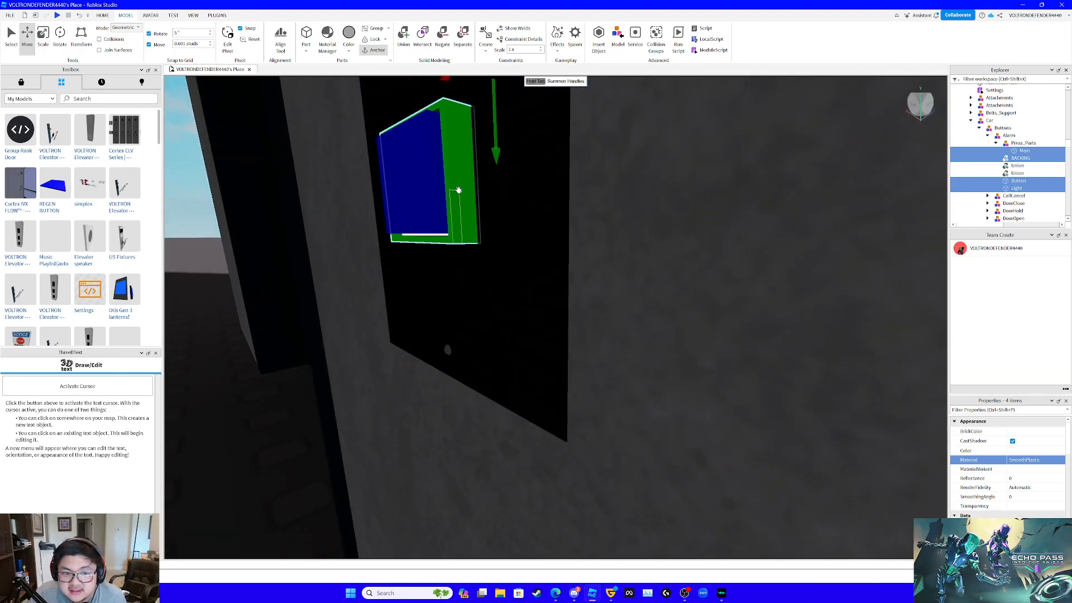
left_click(477, 193)
key("f")
scroll(1022, 162, "down", 4)
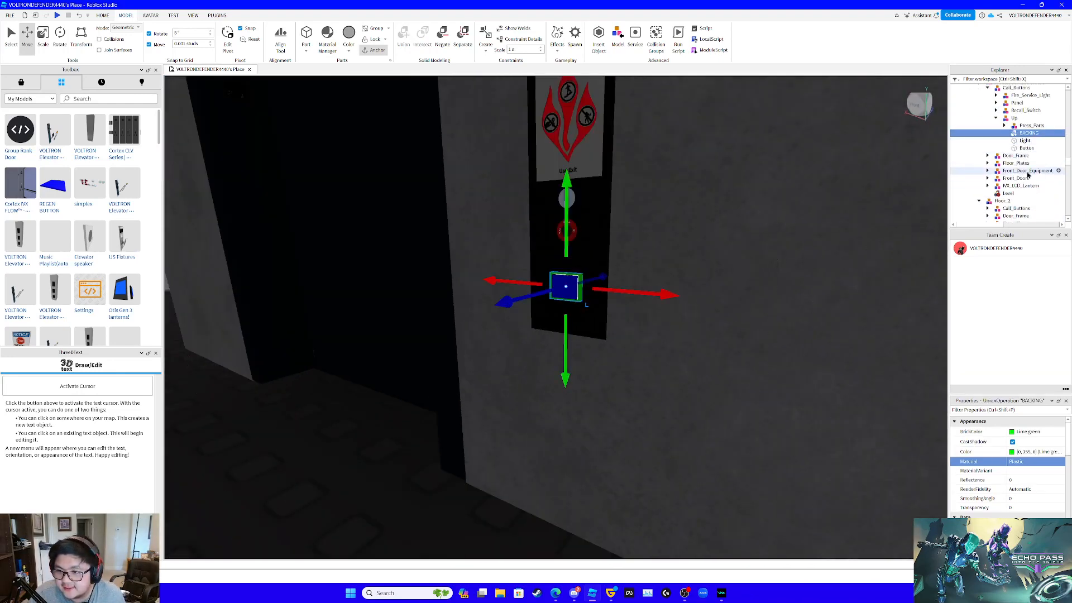
left_click(1004, 126)
left_click(1033, 133, "ctrl")
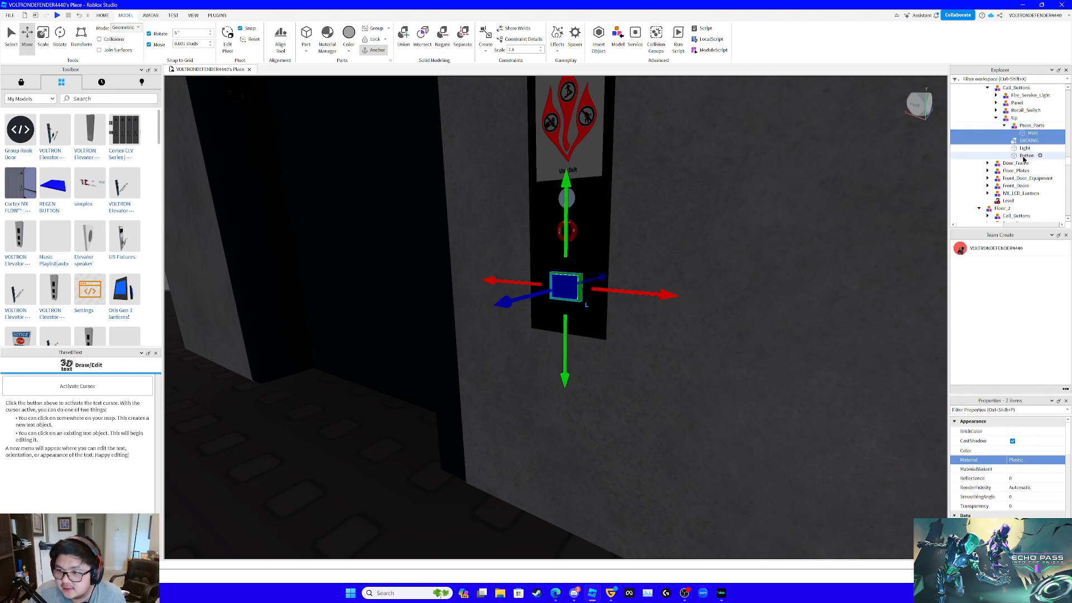
left_click(1026, 156, "ctrl")
left_click(1025, 148, "ctrl")
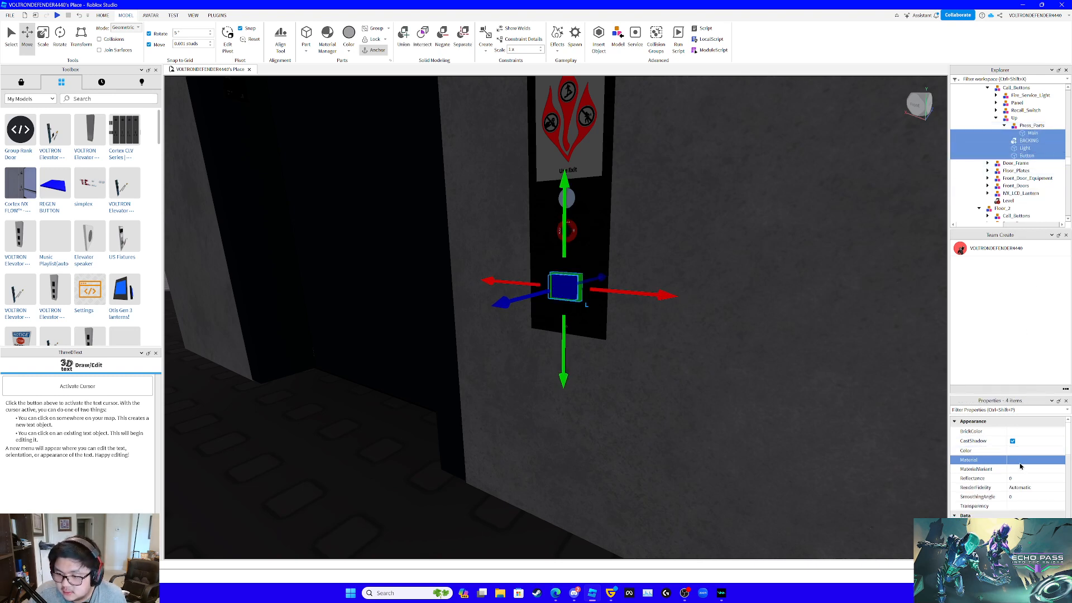
left_click(1024, 461)
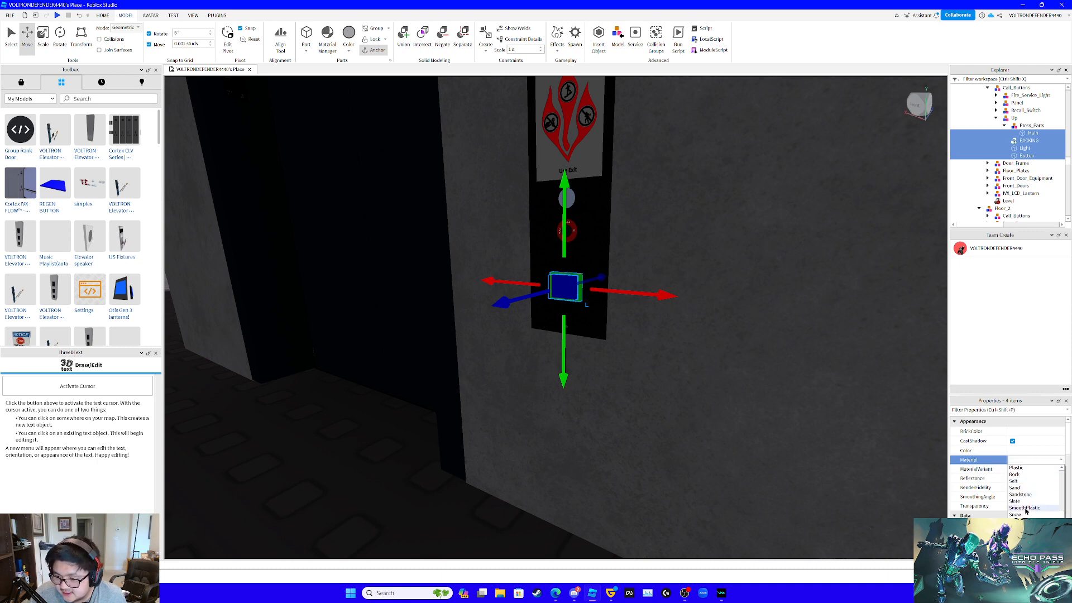
key("f")
- Change the Light part of Floor_1's Up call button to the Neon material
left_click(1027, 156)
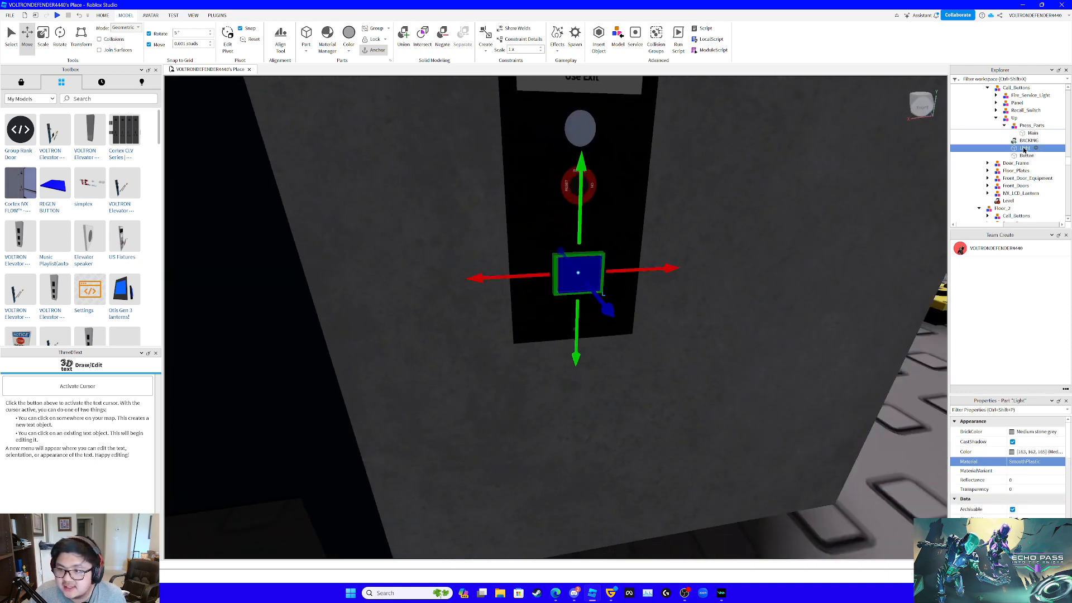
left_click(1025, 148)
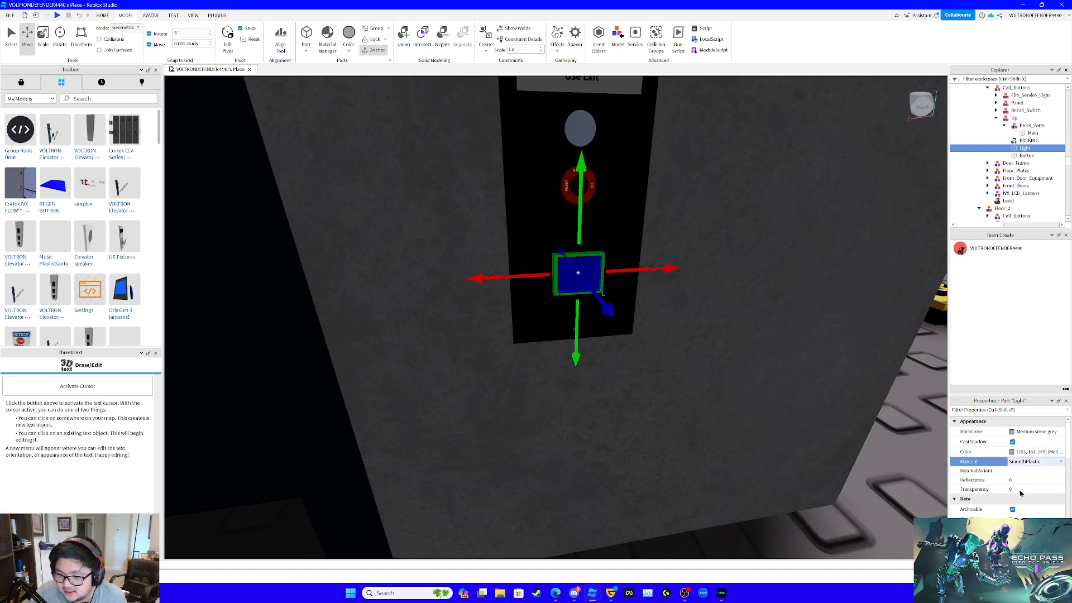
scroll(1020, 492, "down", 1)
left_click(1031, 435)
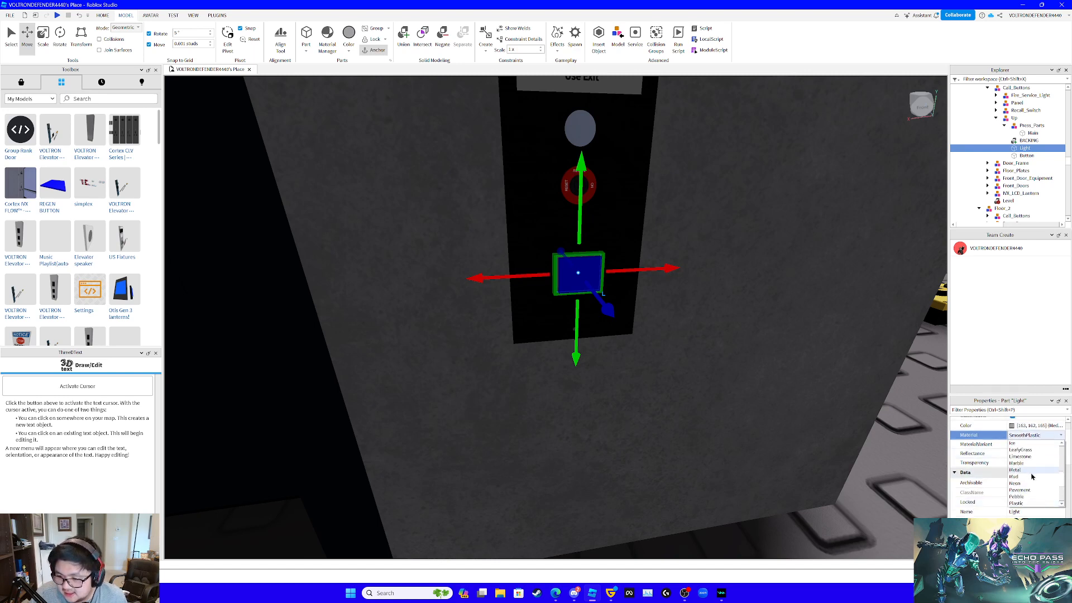
left_click(1014, 484)
- Set the material of Main, BACKING and Button in both Floor_2 call buttons, Up and Down, to SmoothPlastic
scroll(709, 428, "down", 5)
right_click_drag(710, 428, 705, 427)
scroll(710, 428, "up", 5)
scroll(709, 429, "down", 4)
scroll(708, 428, "up", 3)
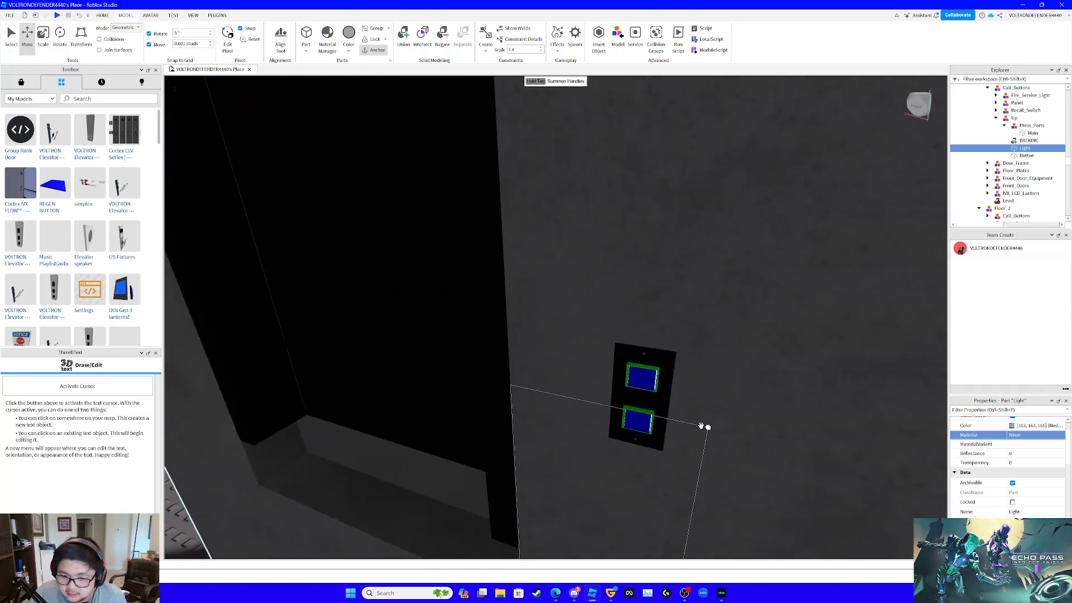
left_click(638, 376)
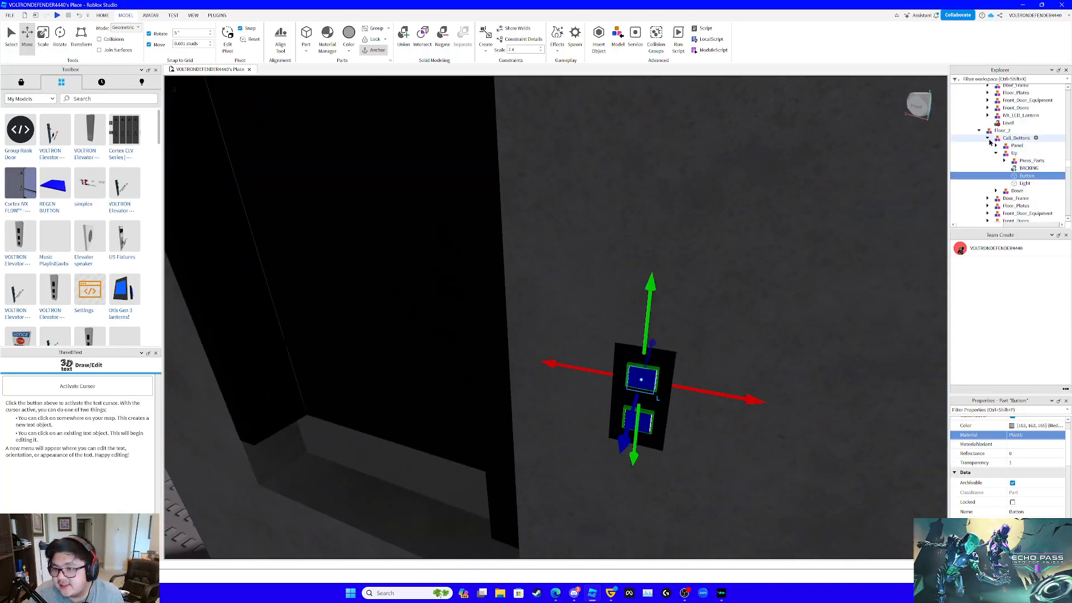
left_click(997, 191)
scroll(1019, 159, "down", 3)
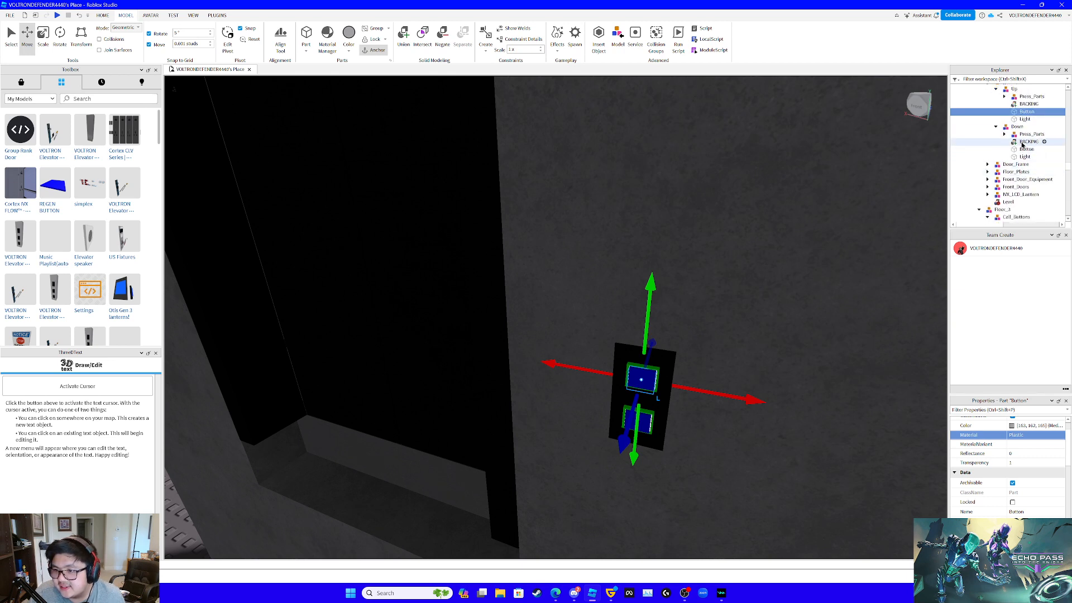
left_click(1027, 142)
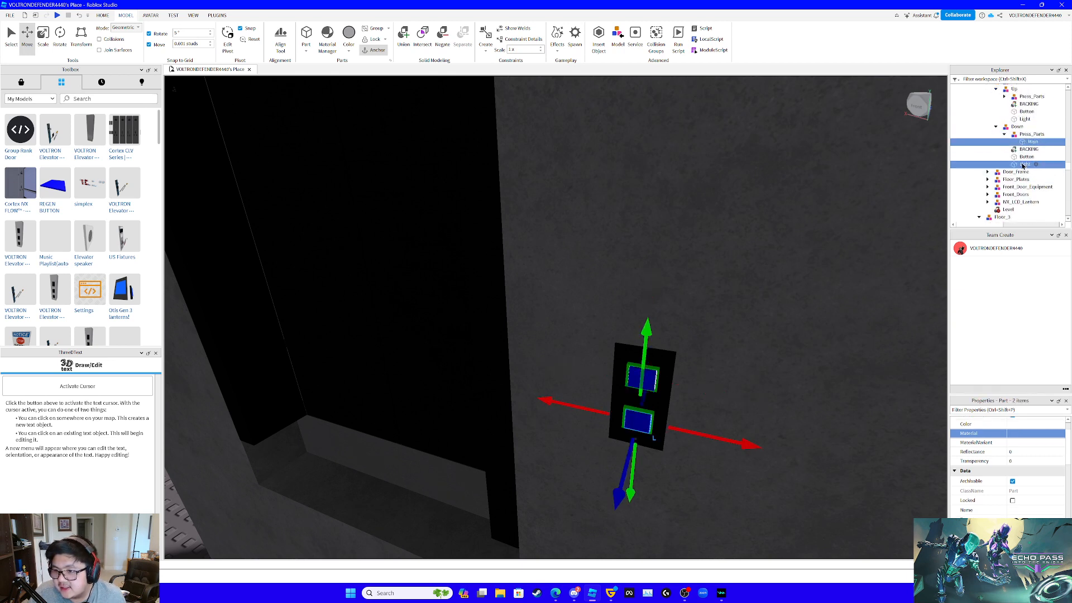
left_click(1027, 157, "ctrl")
scroll(1034, 112, "up", 1)
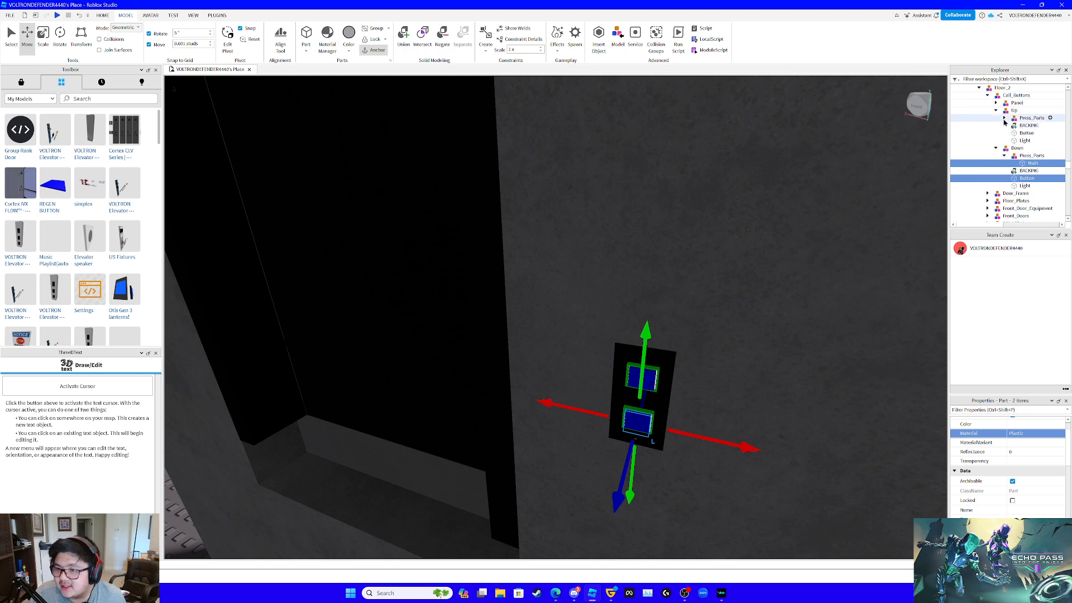
left_click(1004, 118)
left_click(1031, 125, "ctrl")
left_click(1028, 140, "shift")
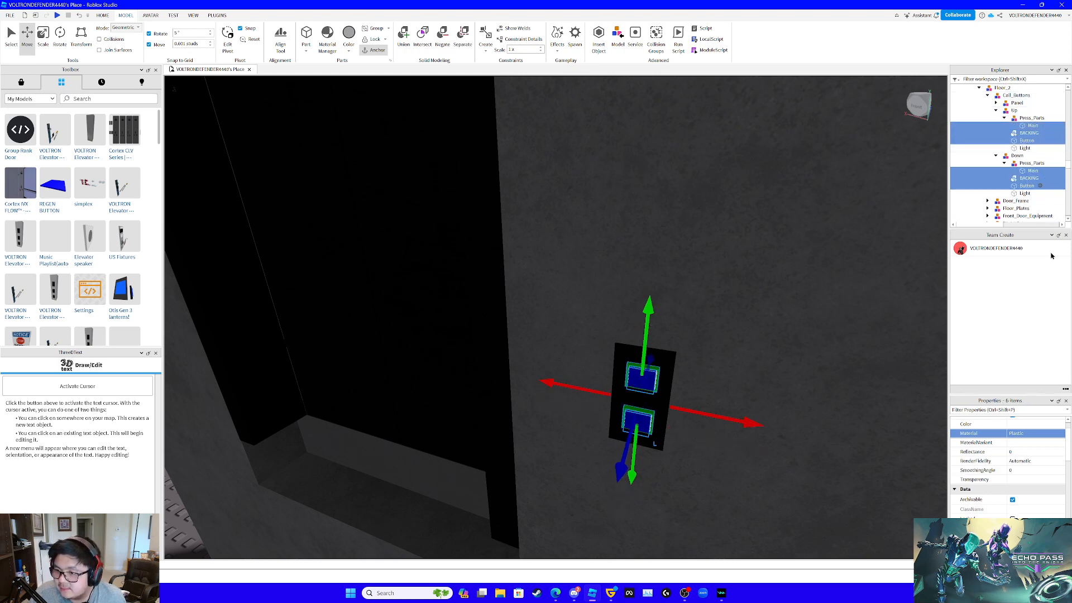
scroll(1020, 435, "up", 1)
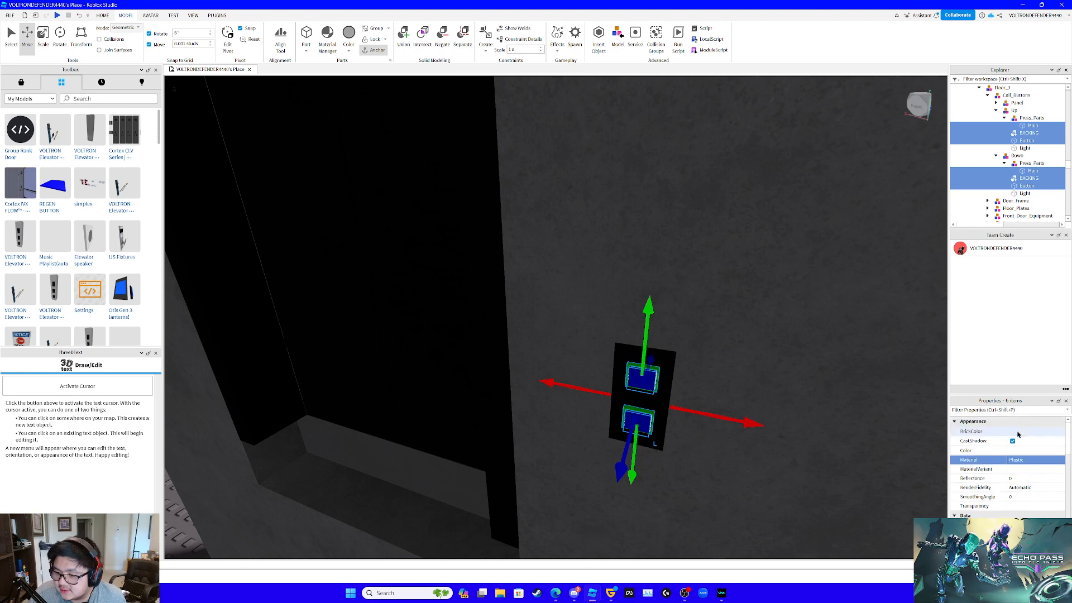
left_click(1028, 460)
left_click(1014, 508)
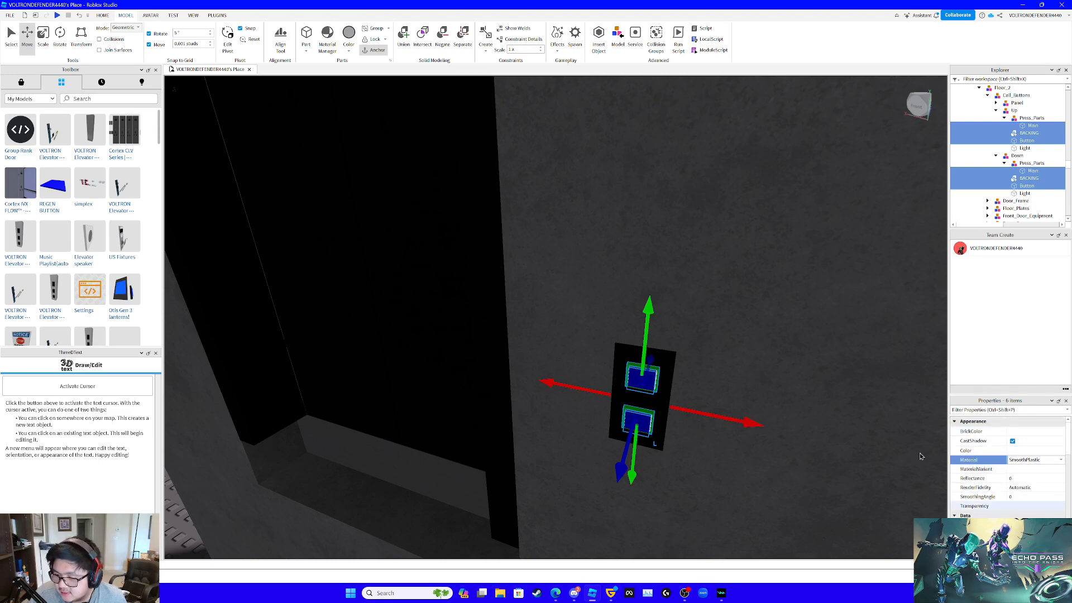
- Set the material of Main, BACKING and Button in Floor_3's Down call button to SmoothPlastic
scroll(719, 412, "down", 5)
right_click_drag(719, 412, 720, 411)
scroll(718, 412, "up", 6)
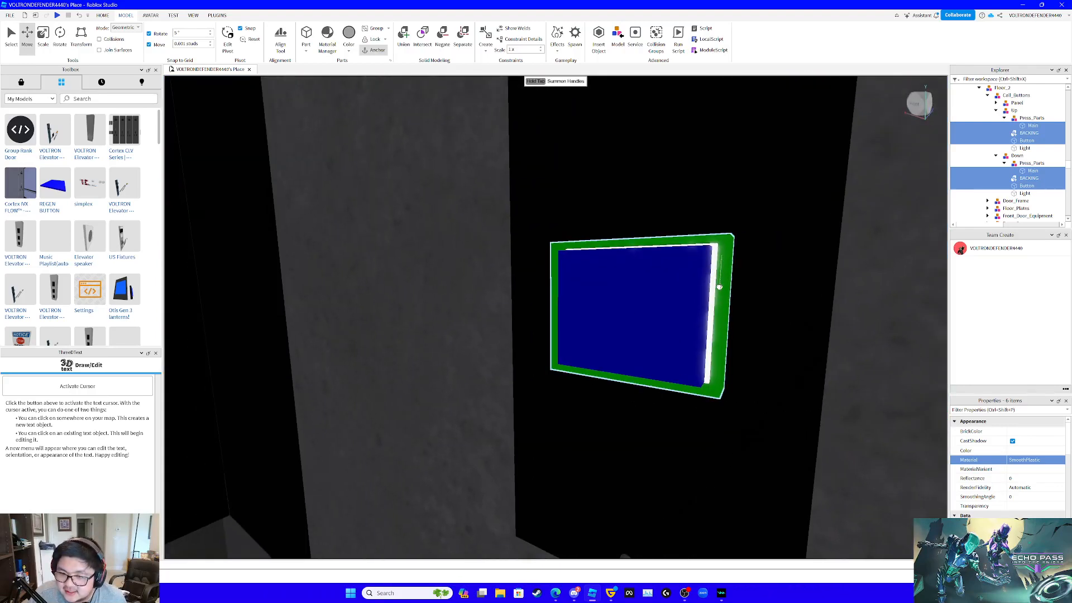
left_click(718, 285)
scroll(771, 297, "down", 5)
scroll(1041, 173, "down", 2)
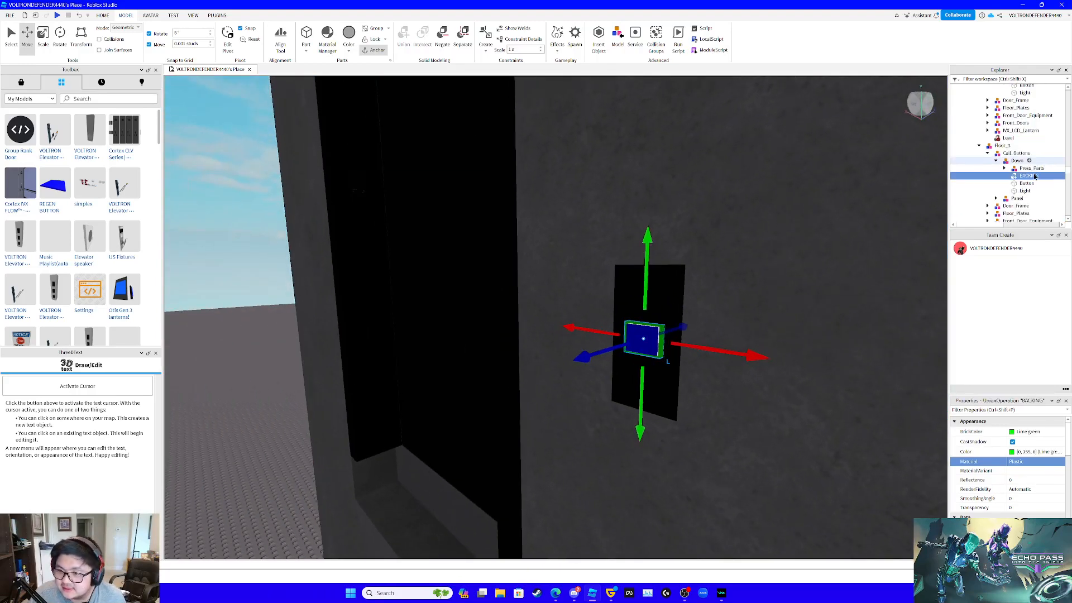
left_click(1005, 168)
left_click(1022, 178)
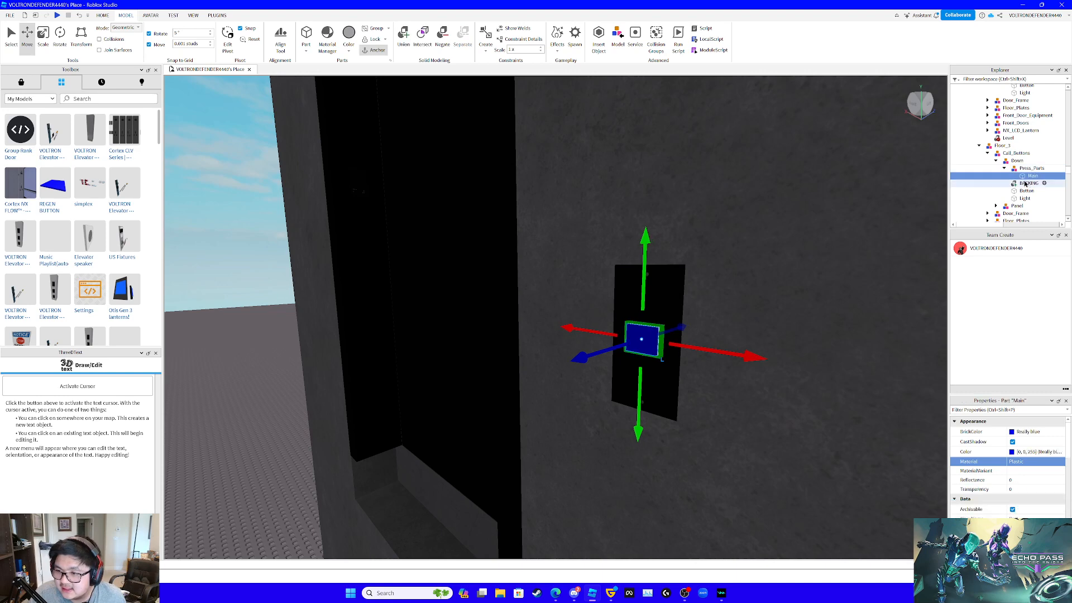
left_click(1026, 183, "ctrl")
left_click(1026, 191, "ctrl")
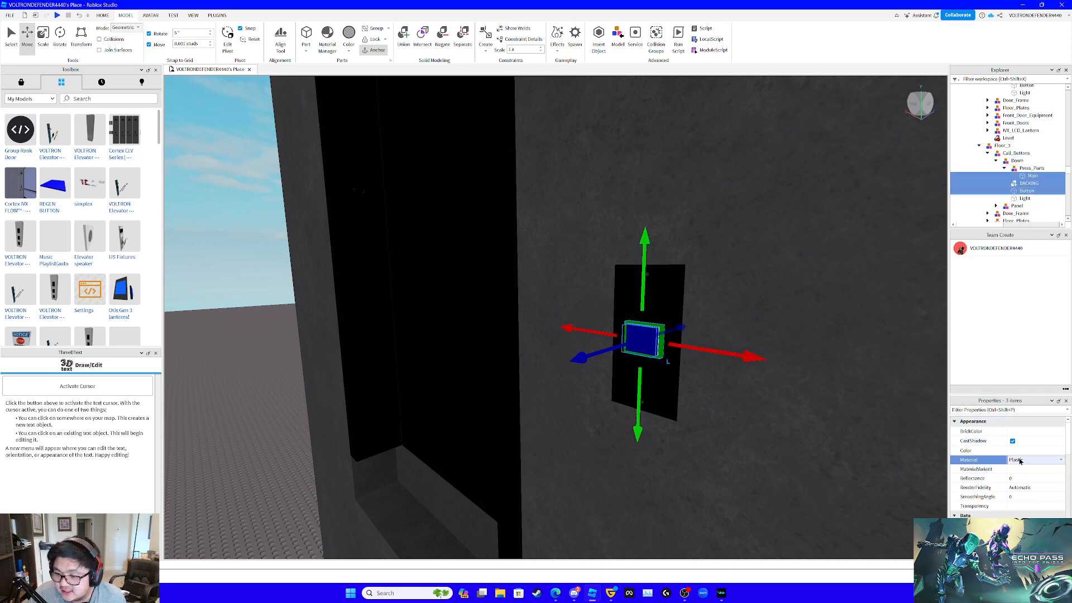
left_click(1028, 515)
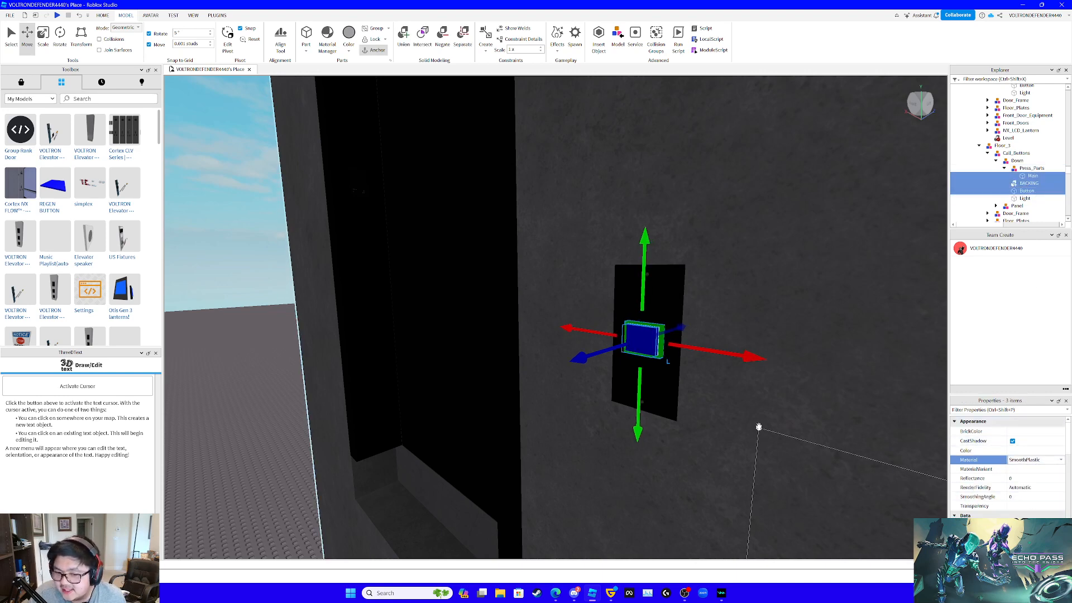
- Return to the car and set the material of the Alarm button's Light part to Neon
scroll(759, 428, "down", 5)
right_click_drag(759, 428, 759, 428)
scroll(759, 427, "up", 10)
key("w")
key("s")
key("w")
left_click(609, 391)
key("f")
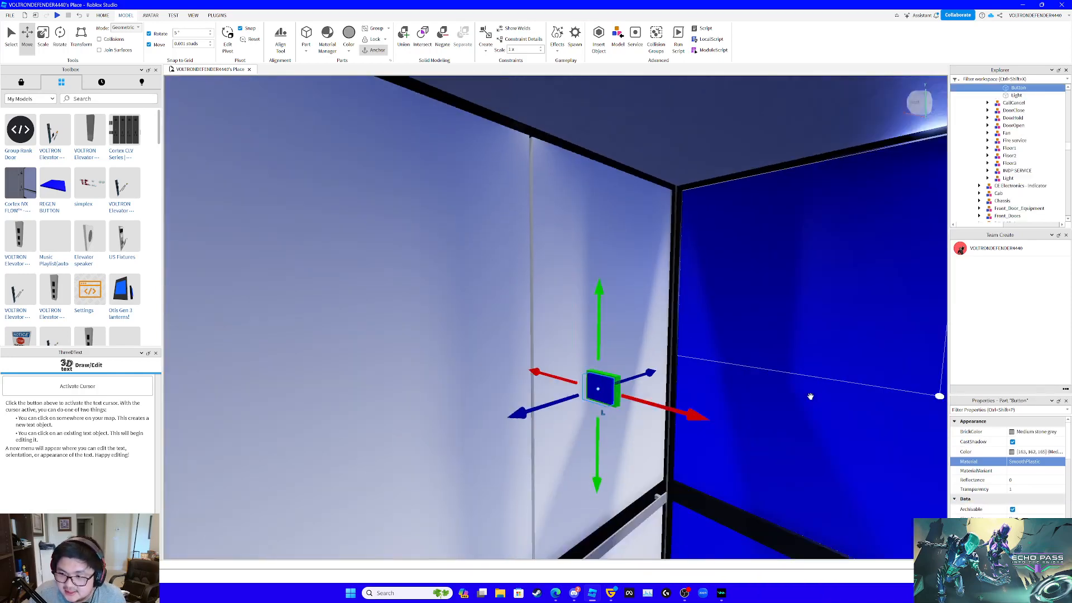
left_click_drag(1015, 161, 1021, 169)
left_click(1035, 463)
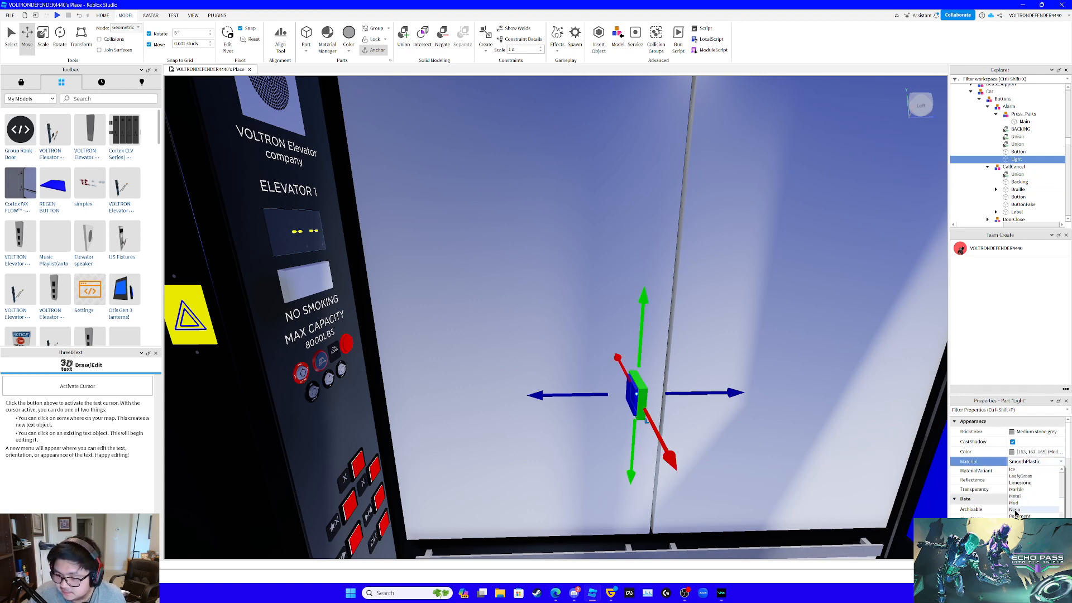
left_click(1016, 510)
- Rotate the Alarm model's Press_Parts, BACKING, Button and Light together so the button faces outward from the car's button panel
left_click(1015, 152, "ctrl")
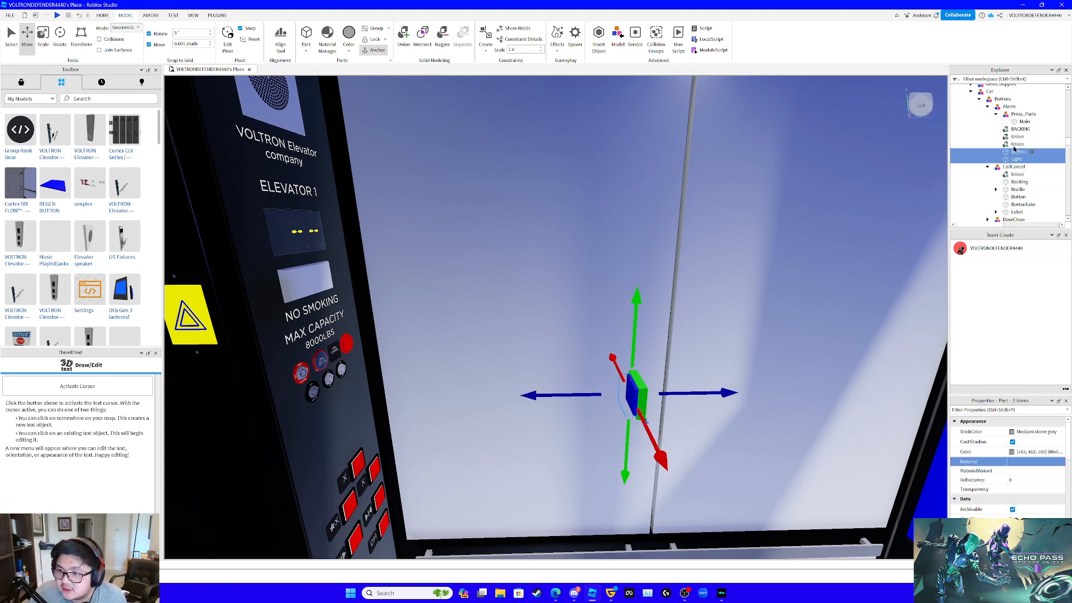
left_click(1019, 130, "ctrl")
left_click(1025, 115, "ctrl")
right_click_drag(721, 270, 222, 75)
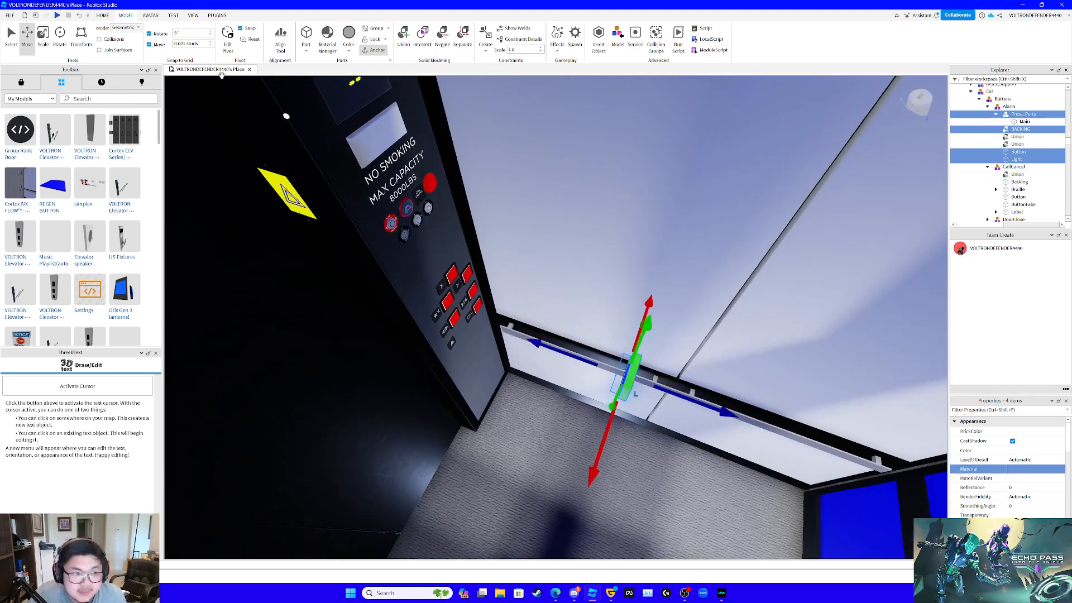
left_click(60, 37)
left_click_drag(639, 451, 603, 237)
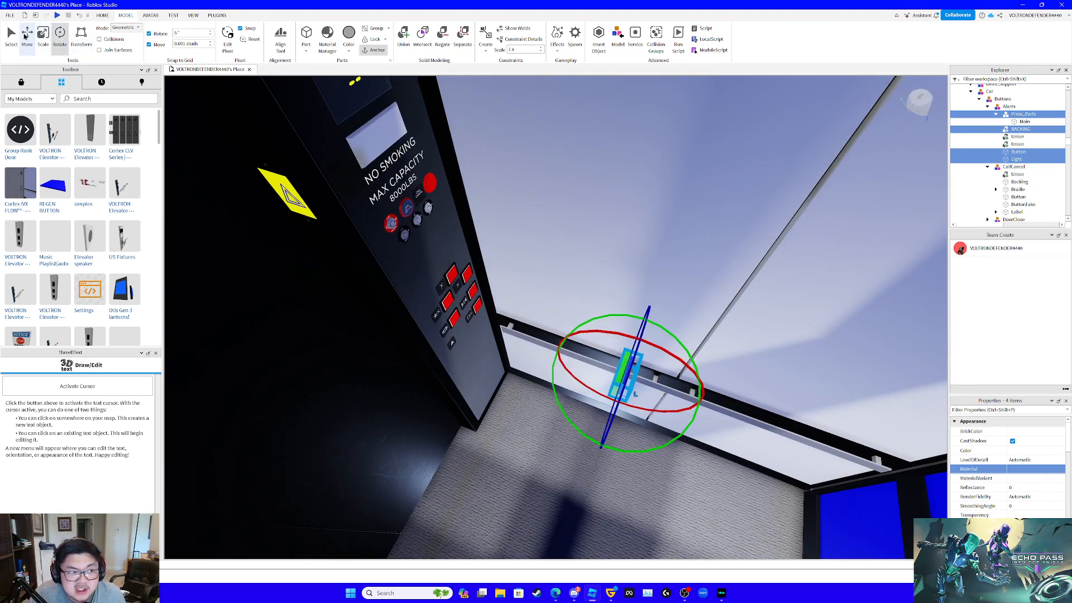
- Move the rotated Alarm button parts vertically and sideways over to the lower area of the car's button panel
left_click(26, 36)
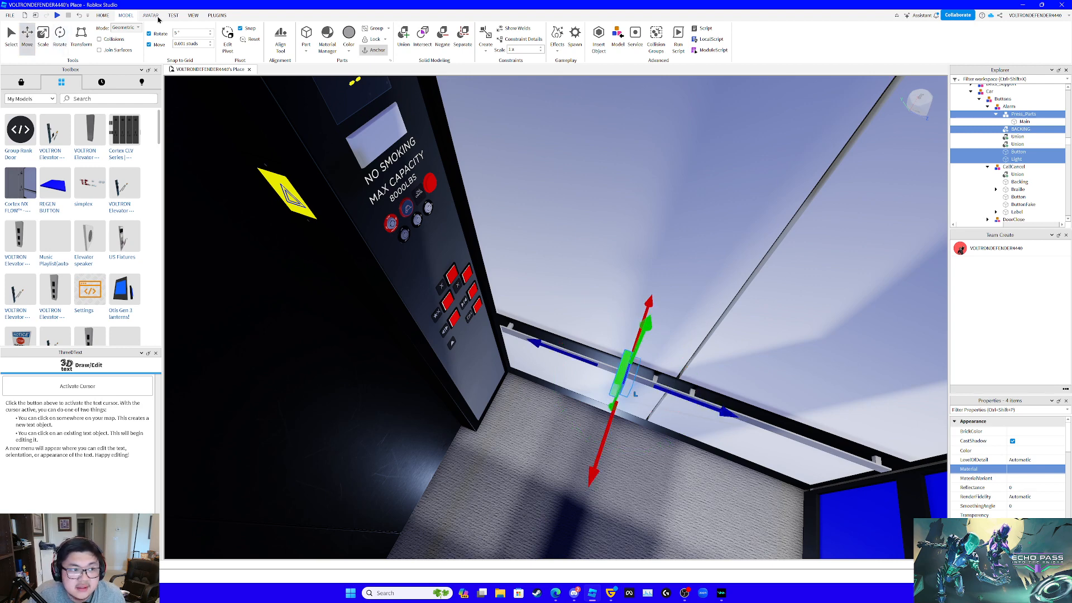
left_click_drag(692, 393, 536, 329)
right_click_drag(447, 226, 448, 224)
key("s")
left_click_drag(586, 290, 584, 463)
left_click_drag(684, 364, 749, 361)
key("w")
right_click_drag(718, 360, 717, 362)
left_click_drag(716, 364, 386, 357)
- Align the Alarm button on the panel between the bell and DH symbols, finishing with a 0.028-stud upward adjustment
key("w")
right_click_drag(579, 379, 580, 378)
key("w")
left_click_drag(704, 373, 692, 351)
key("s")
right_click_drag(692, 350, 691, 349)
key("w")
key("s")
key("w")
left_click_drag(619, 301, 687, 308)
left_click_drag(597, 226, 598, 209)
key("s")
right_click_drag(714, 216, 714, 217)
key("w")
key("s")
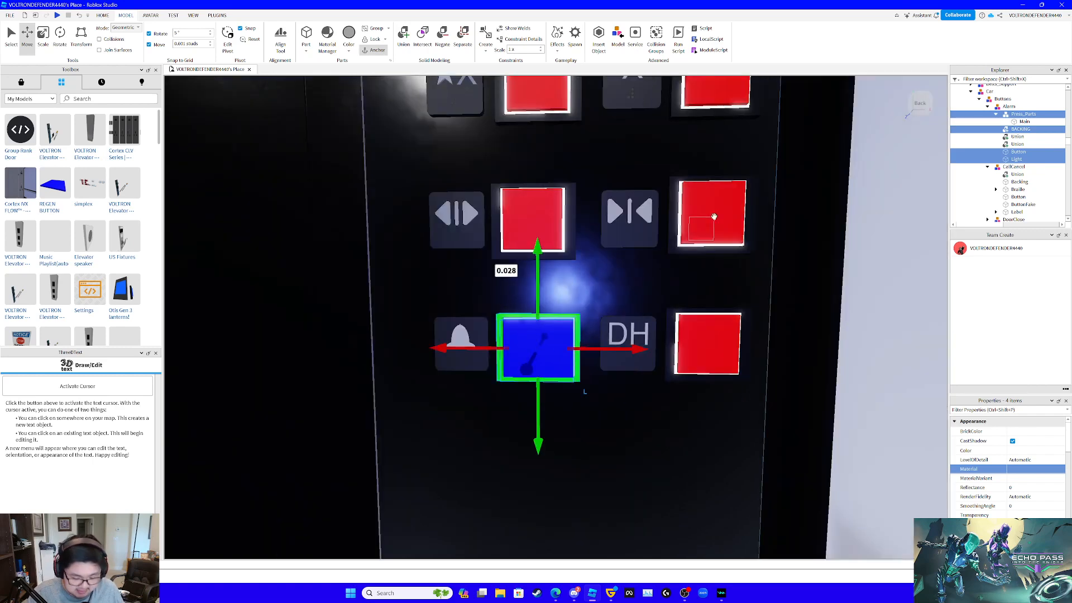
- Delete the old Button, Light, BACKING and Press_Parts from the car's DoorHold model
left_click(713, 349)
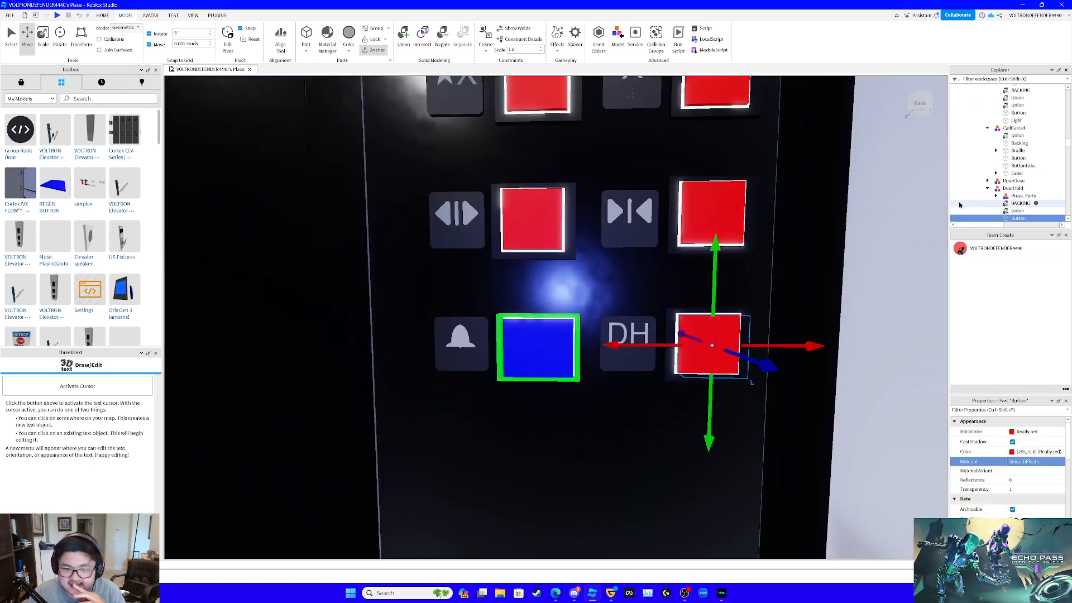
scroll(1005, 184, "down", 2)
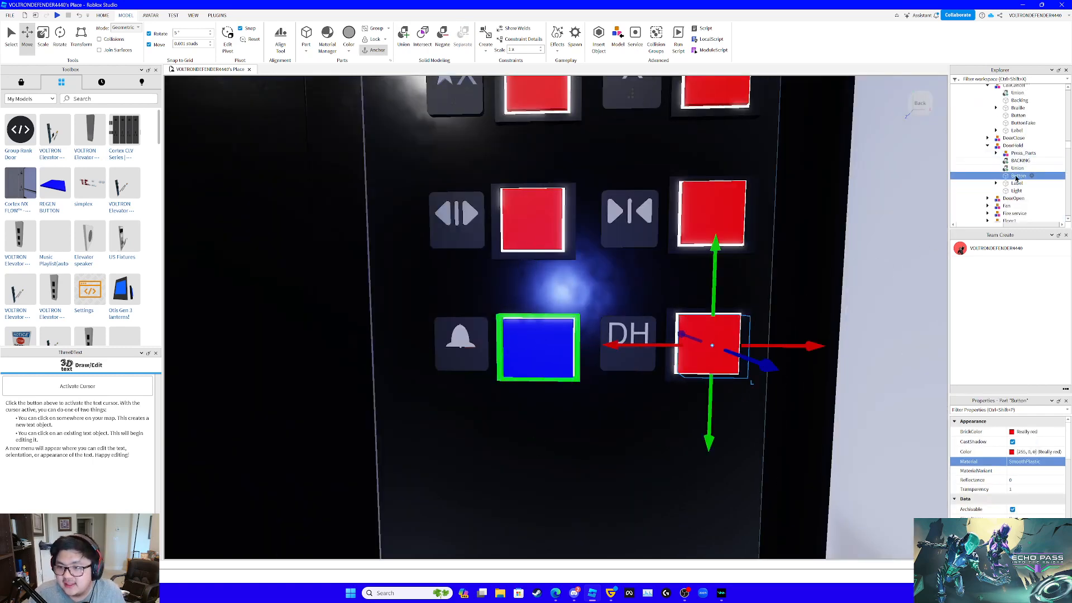
left_click(1016, 191, "ctrl")
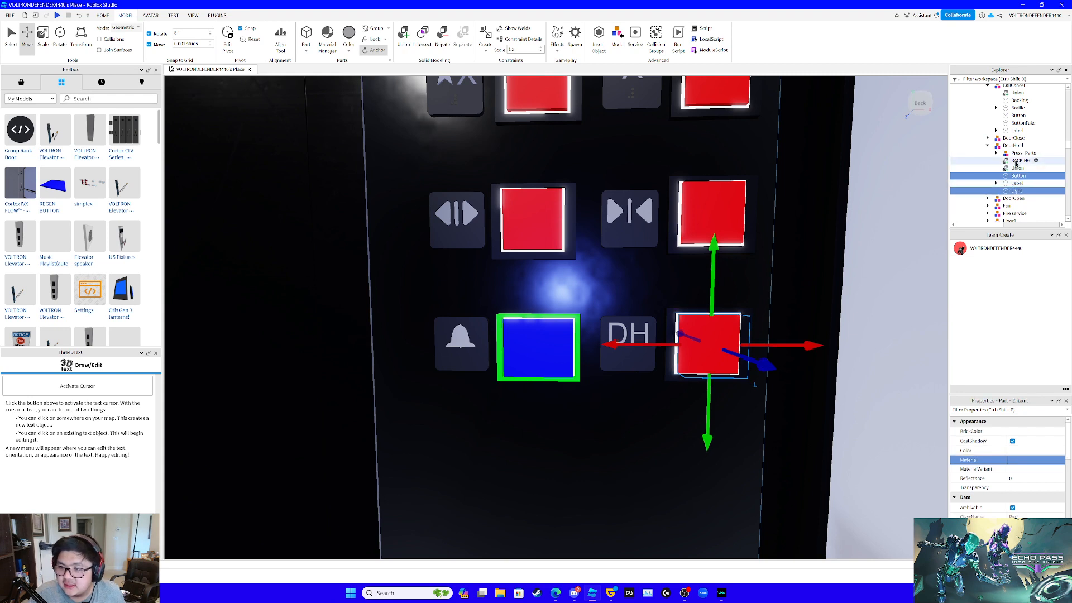
left_click(1017, 161, "ctrl")
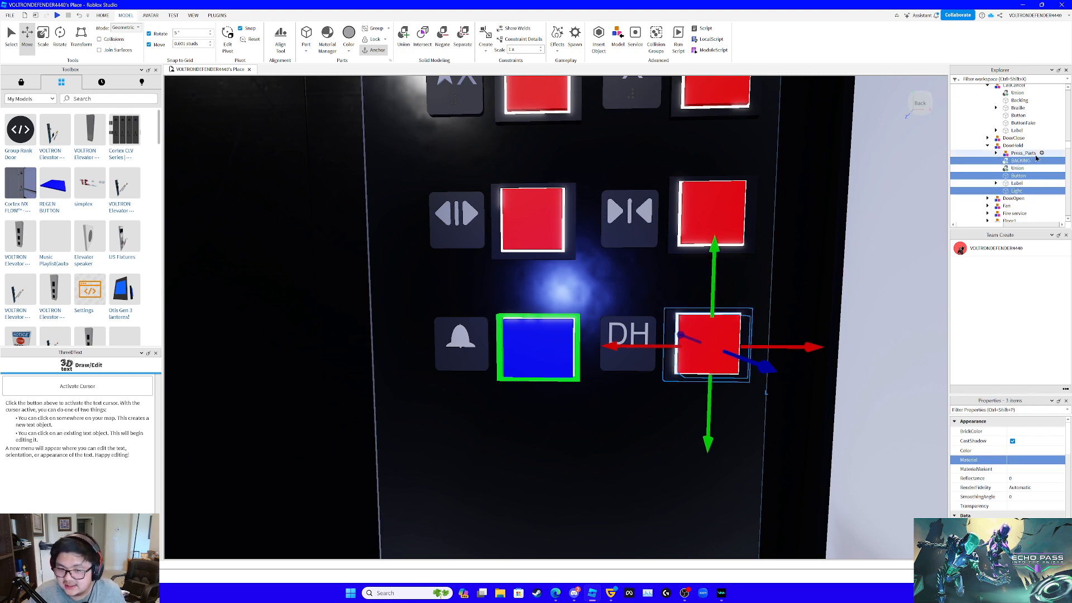
key("Delete")
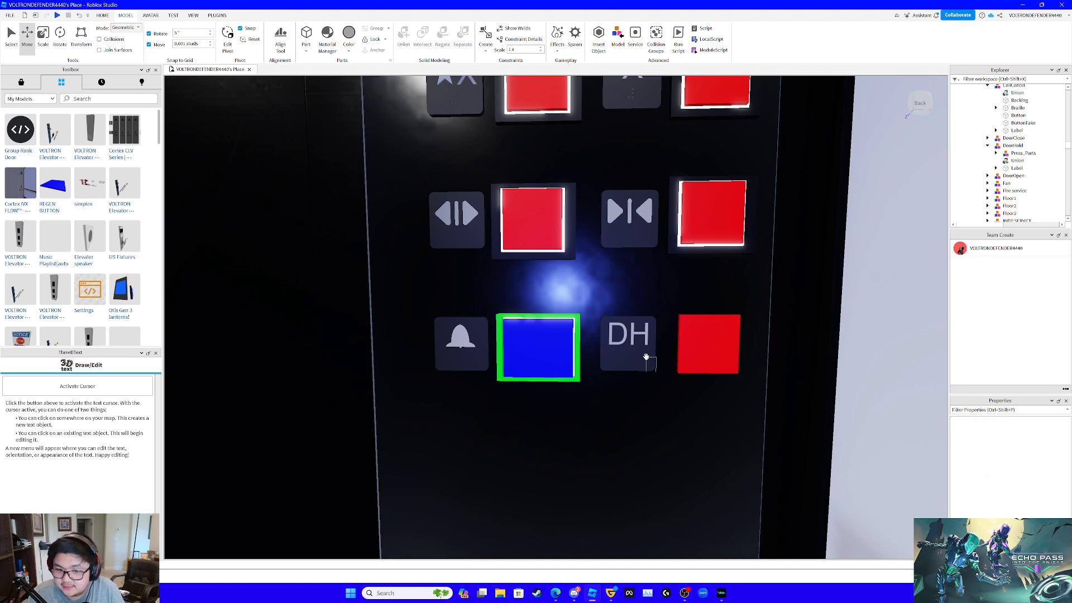
left_click(1011, 156)
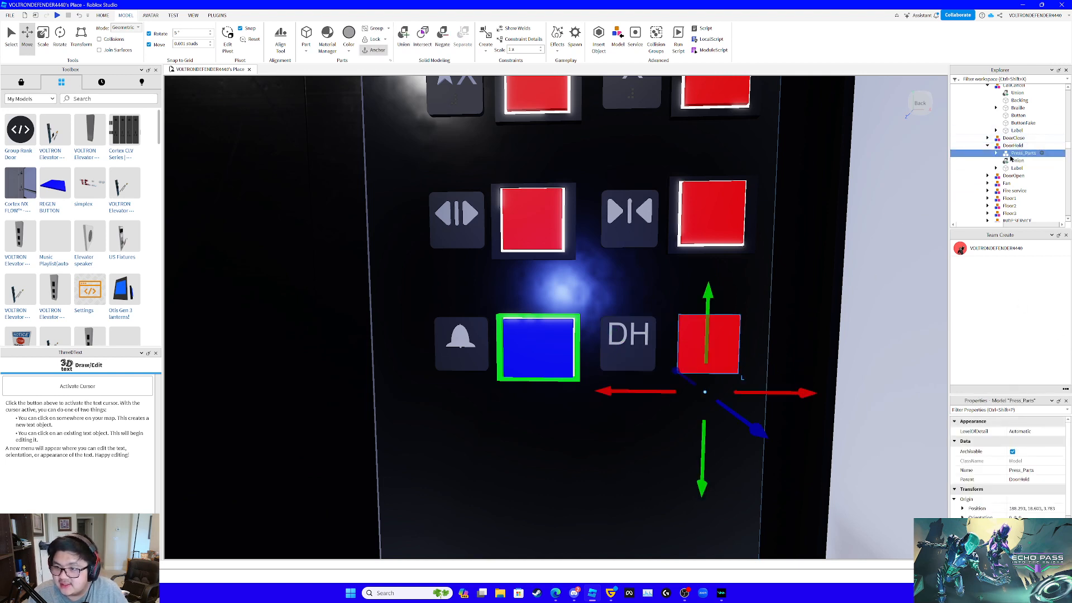
key("Delete")
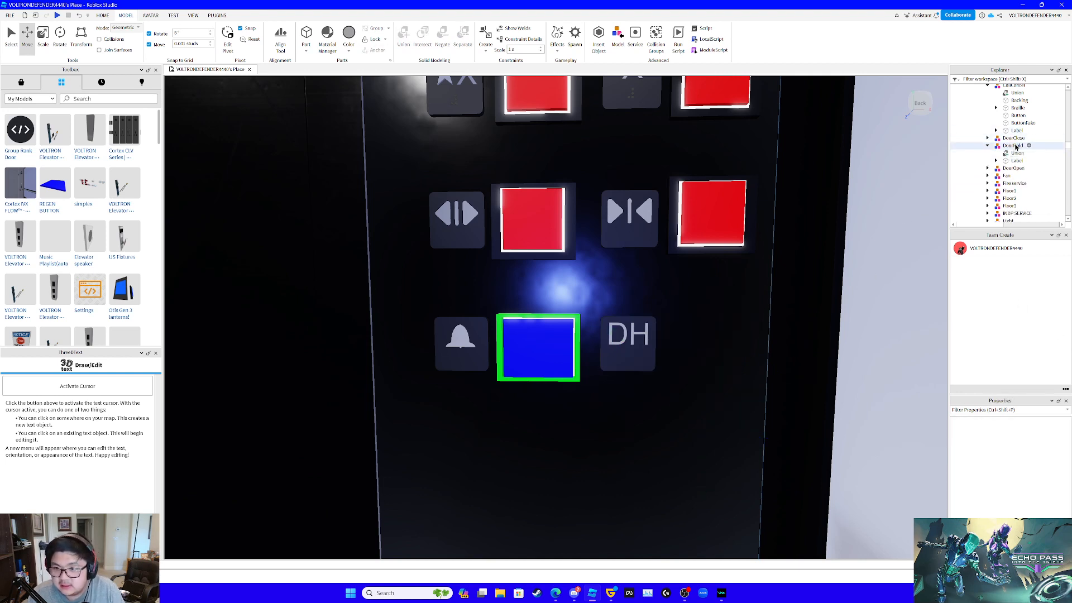
- Paste the custom button parts into the car's DoorHold model and lower them toward the car's button panel
left_click(1014, 161)
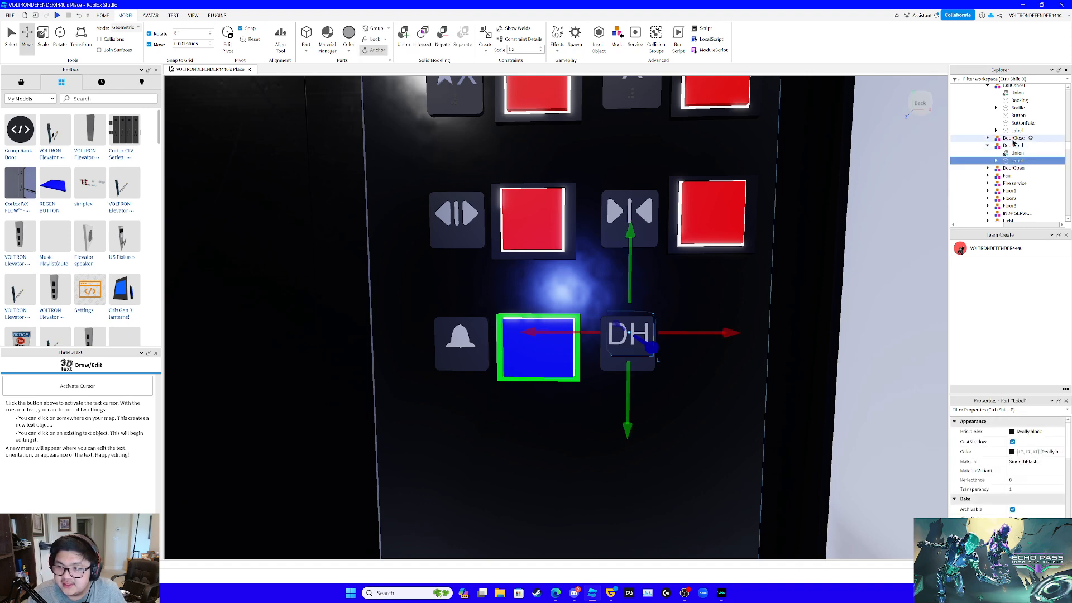
left_click(1015, 145)
key("ctrl+shift+v")
key("f")
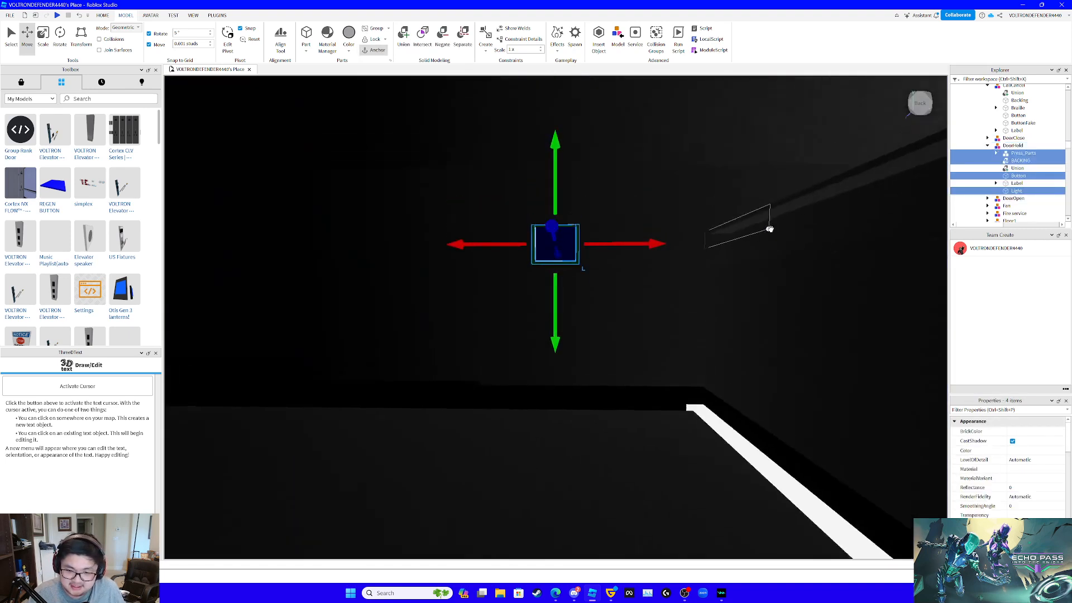
scroll(769, 222, "down", 5)
right_click_drag(768, 222, 751, 234)
scroll(519, 208, "up", 3)
left_click_drag(535, 196, 581, 418)
key("w")
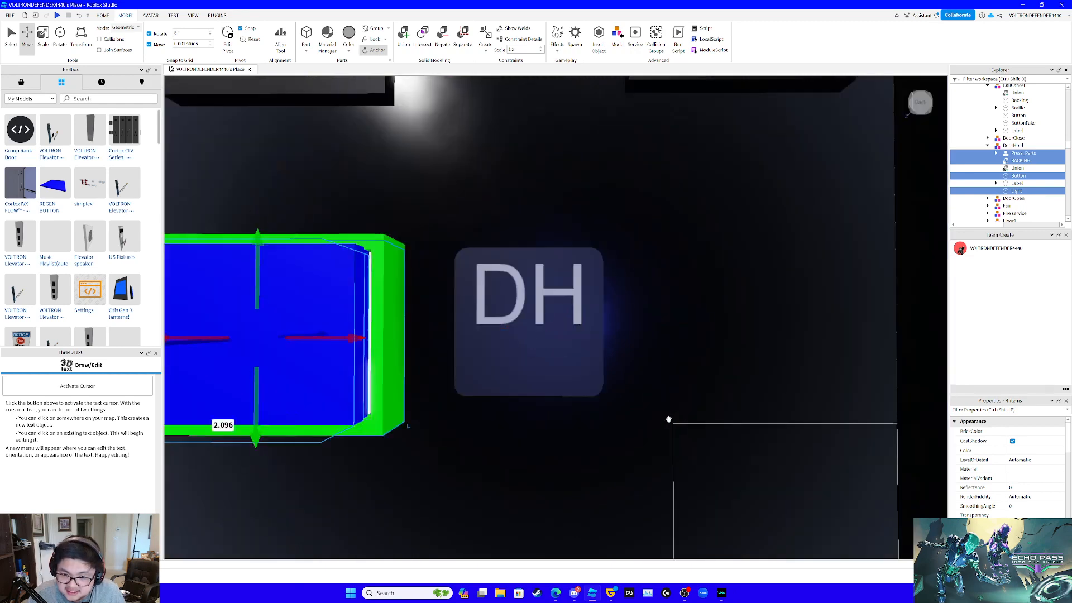
- Move the DoorHold button parts sideways to sit beside the DH symbol and align them with the panel
key("s")
left_click_drag(549, 325, 730, 345)
right_click_drag(684, 269, 868, 324)
scroll(684, 269, "down", 4)
scroll(685, 268, "up", 4)
scroll(685, 268, "down", 4)
scroll(685, 268, "up", 5)
scroll(685, 268, "down", 5)
scroll(685, 269, "up", 4)
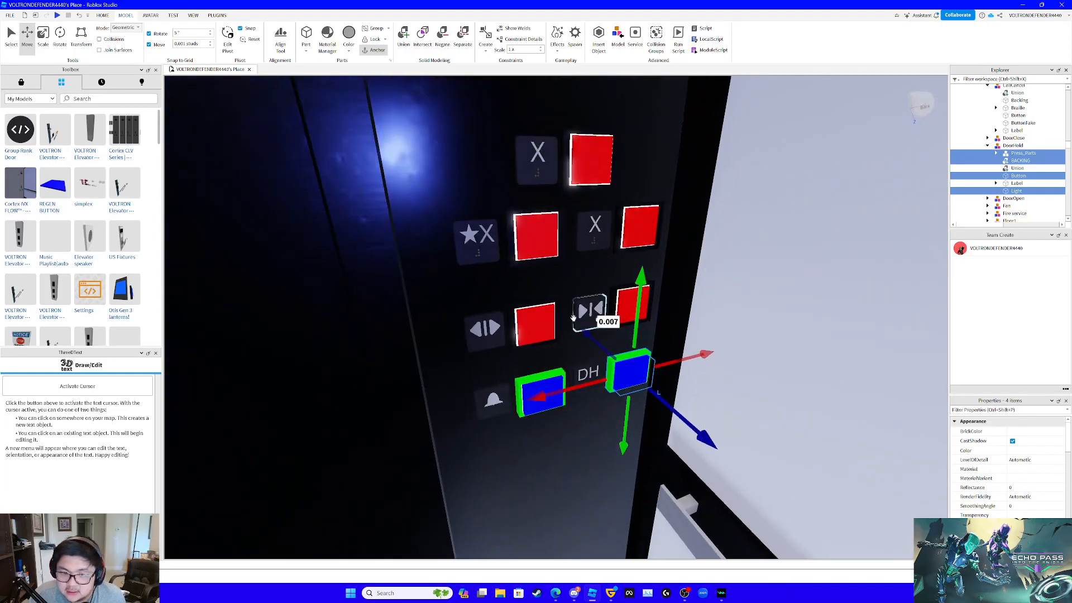
- Delete the old red Press_Parts, BACKING, Button and Light from the car's DoorOpen model
left_click(536, 324)
left_click(1024, 174)
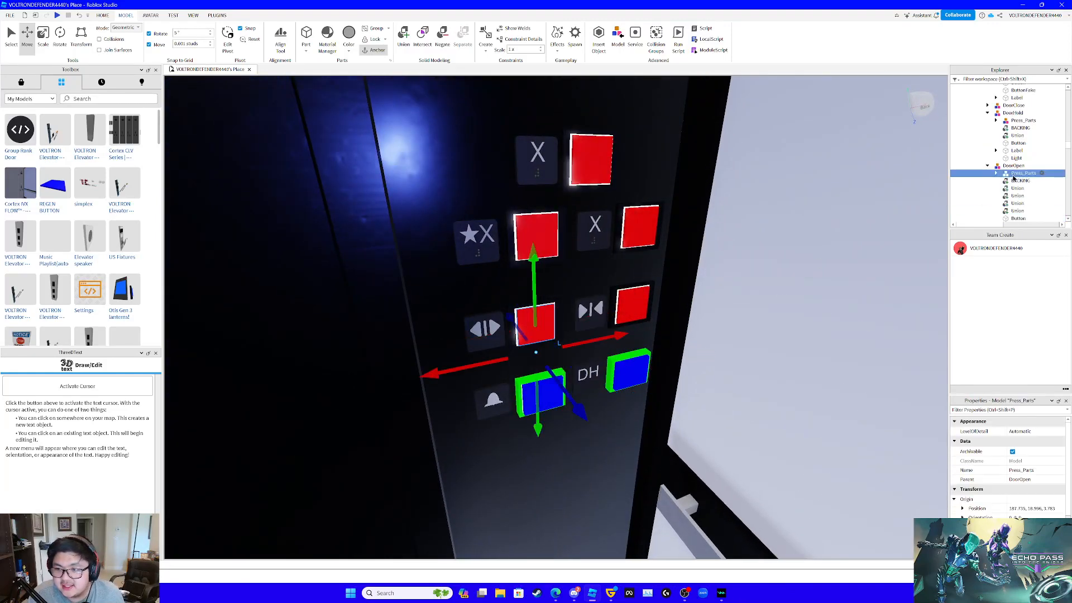
scroll(1024, 174, "down", 1)
left_click(1020, 159, "ctrl")
left_click(1018, 197, "ctrl")
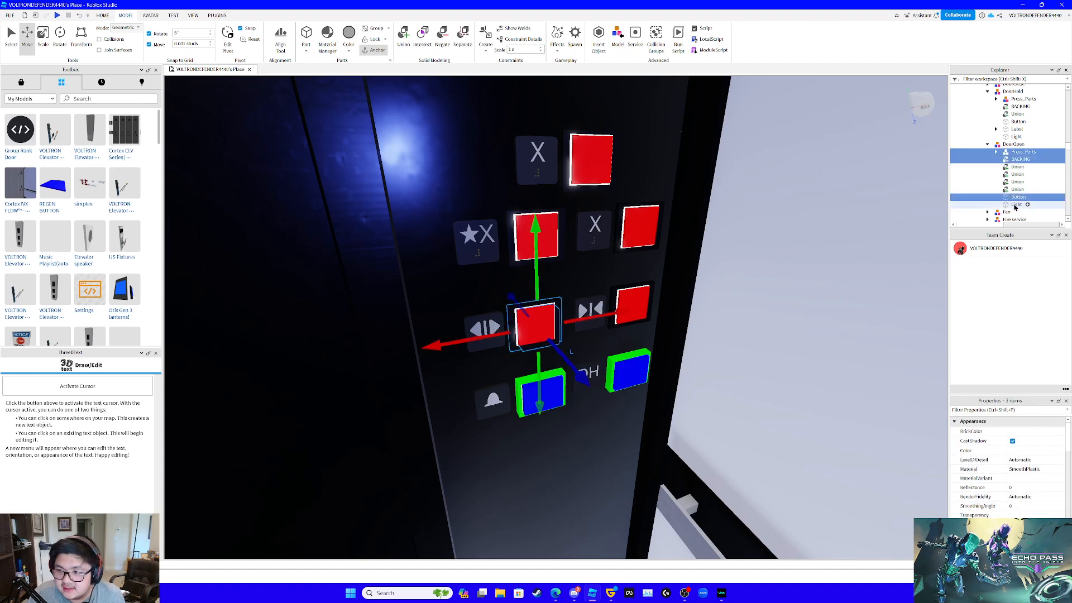
key("Delete")
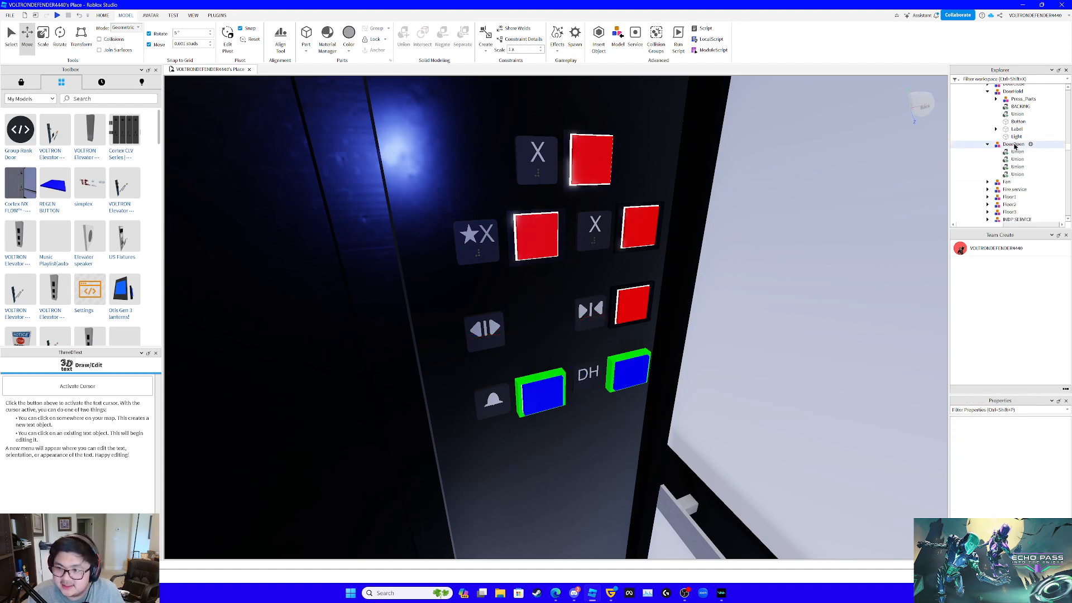
- Paste the copied custom button parts into the DoorOpen model and focus on them
left_click(1014, 144)
key("ctrl+shift+v")
key("f")
right_click_drag(719, 179, 713, 179)
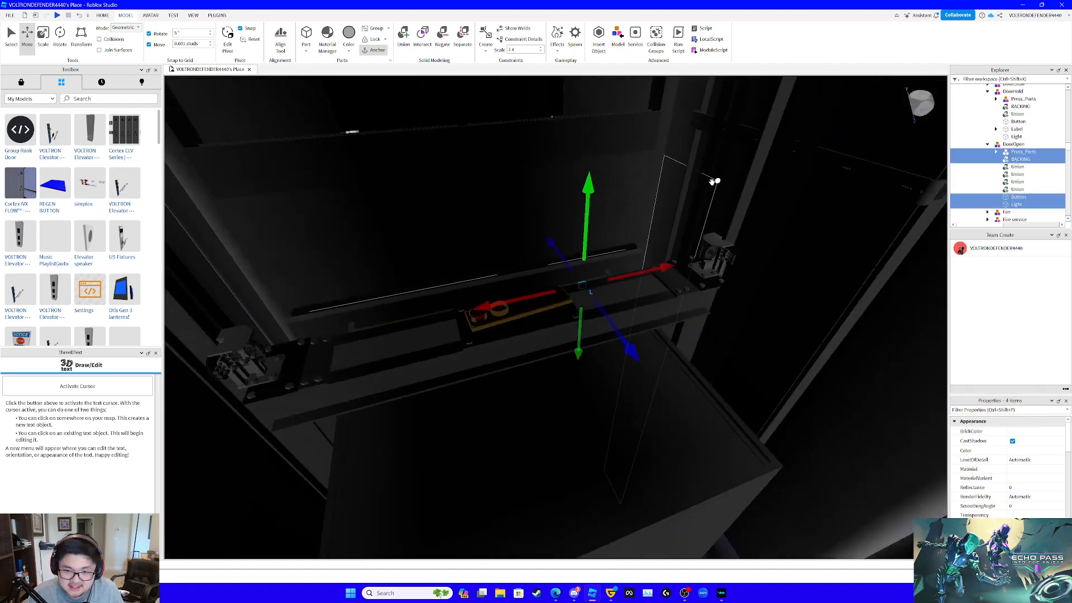
scroll(692, 178, "up", 2)
- Lower the DoorOpen button onto the panel and align it beside the door-open symbol, finishing with a 0.154-stud upward adjustment
left_click_drag(598, 184, 596, 387)
key("w")
right_click_drag(612, 306, 612, 306)
key("w")
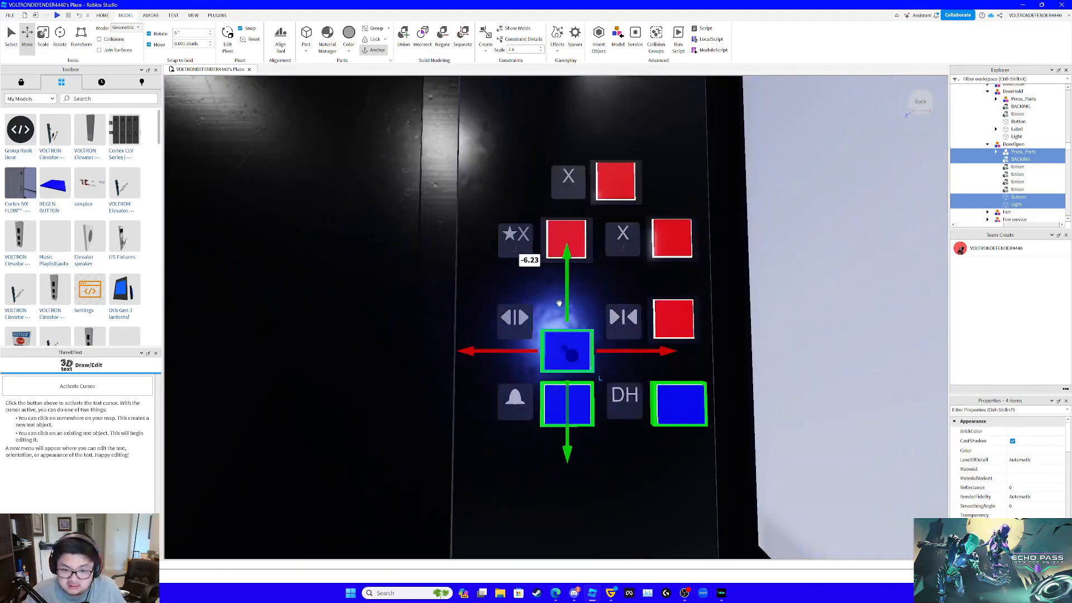
left_click_drag(564, 302, 572, 273)
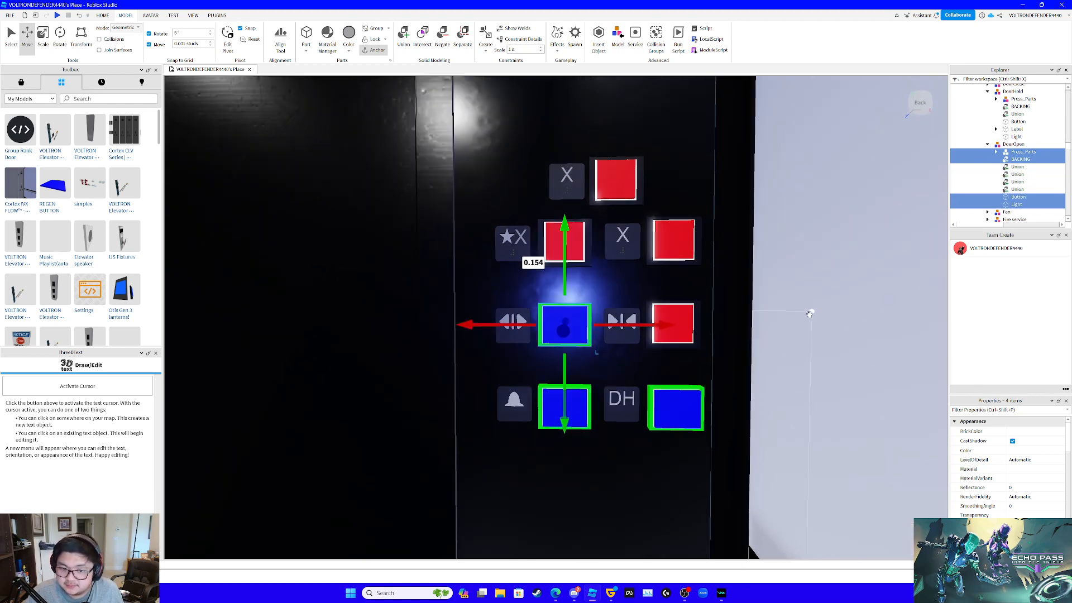
right_click_drag(842, 285, 841, 285)
- Select the DoorHold model's Press_Parts, BACKING, Button and Light together
left_click(1018, 146)
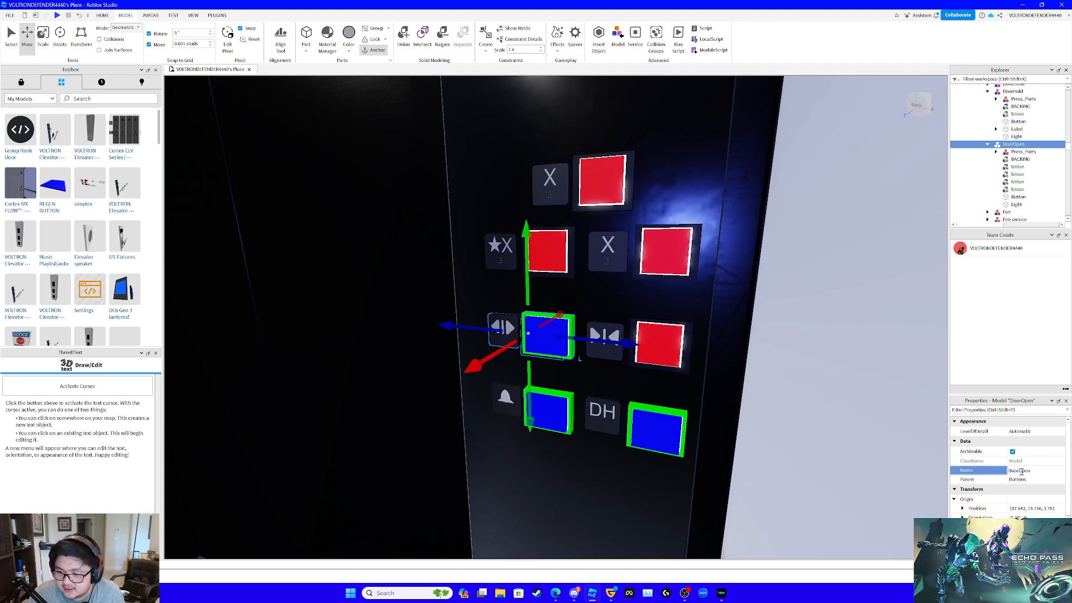
key("Down")
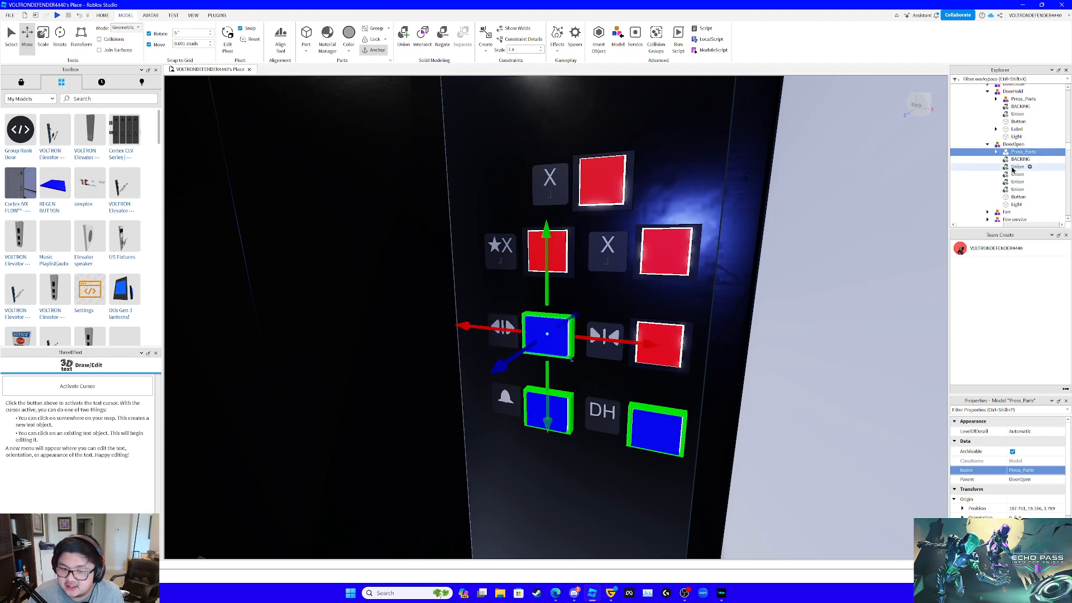
scroll(1024, 105, "up", 2)
left_click(1019, 151)
left_click(1022, 143, "ctrl")
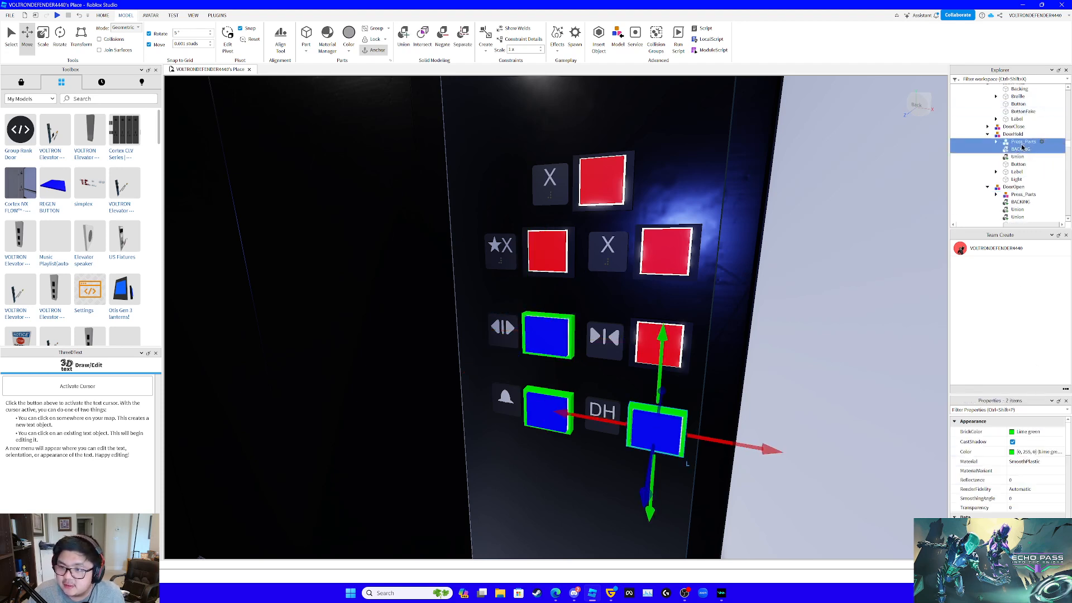
left_click(1017, 173, "ctrl")
left_click(1017, 180, "ctrl")
left_click(1017, 172, "ctrl")
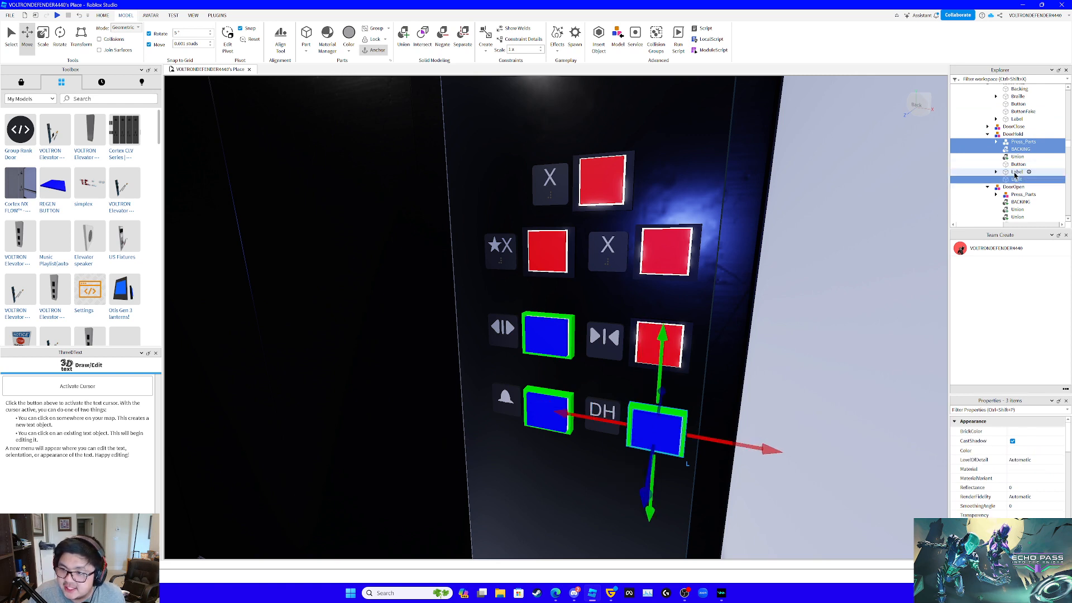
left_click(1018, 164, "ctrl")
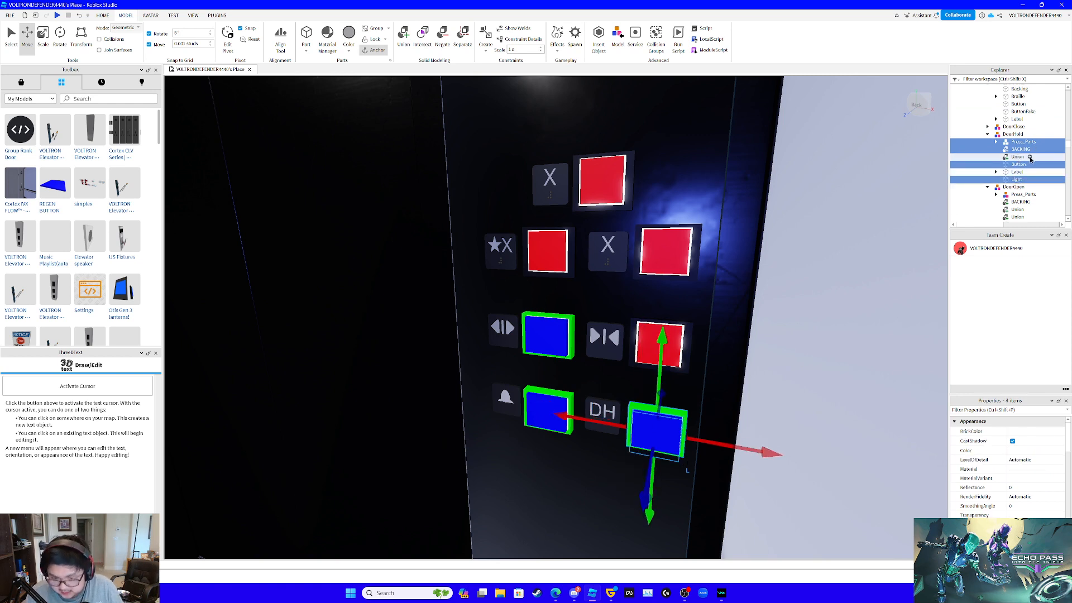
key("Delete")
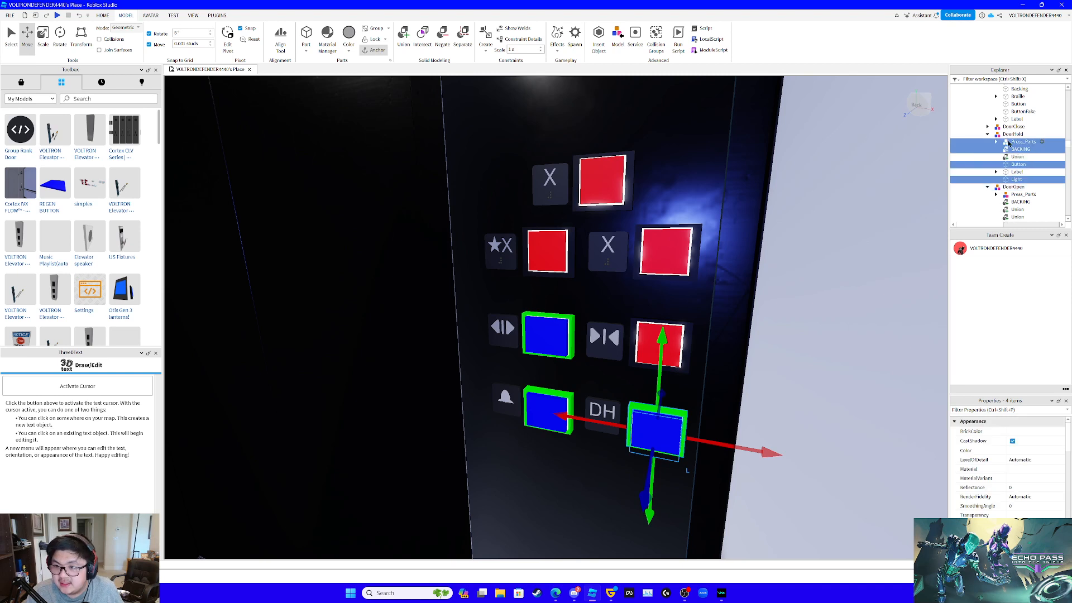
- Delete the old red Press_Parts, BACKING, Button and Light from the car's DoorClose model
left_click(987, 134)
left_click(987, 127)
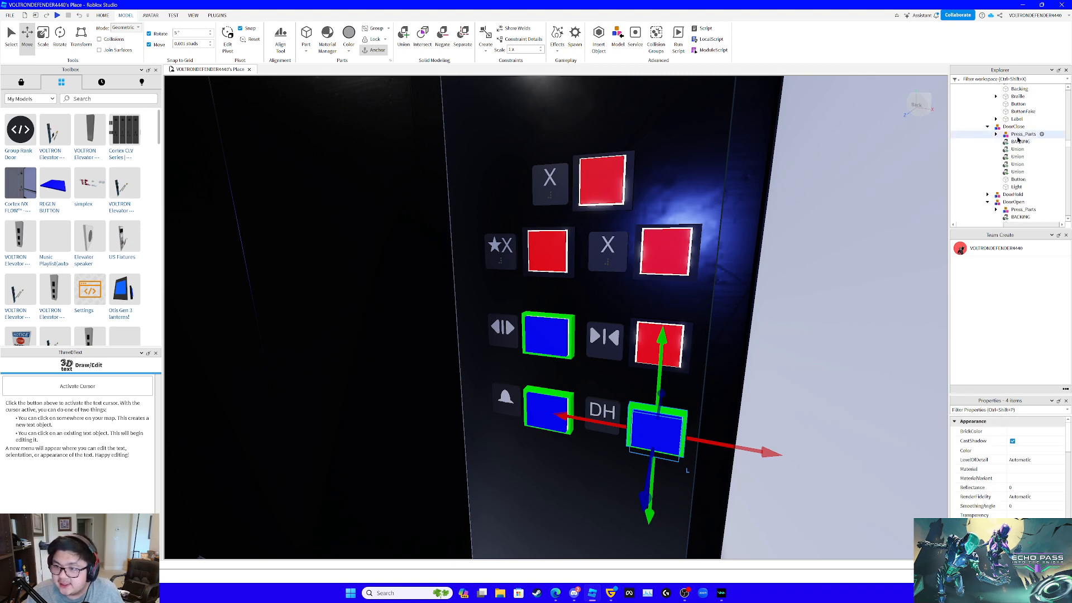
left_click(1017, 137)
left_click(1017, 143, "ctrl")
left_click(1017, 181, "ctrl")
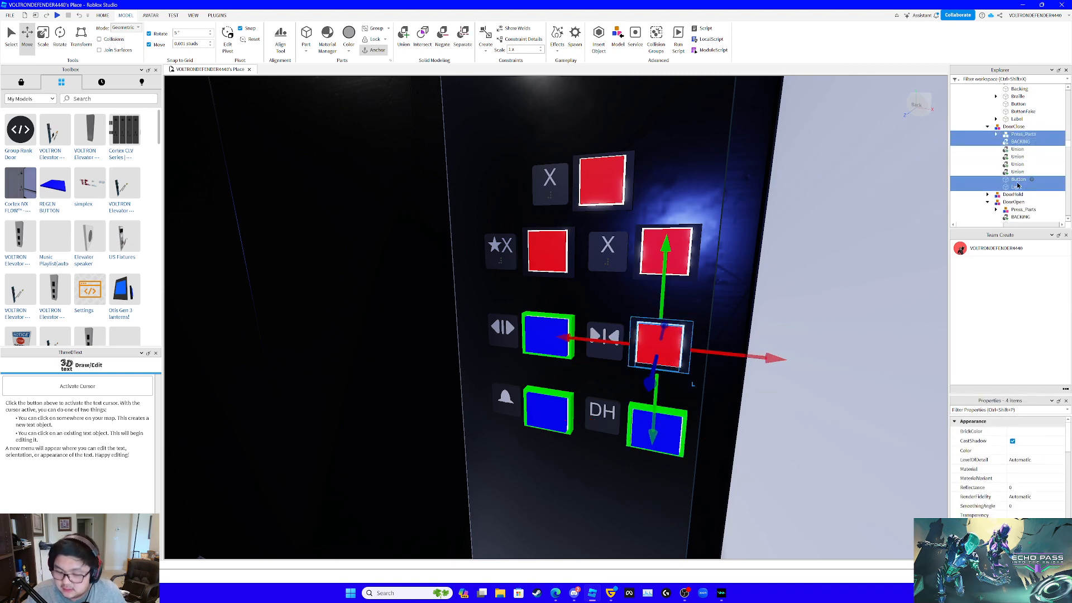
key("Delete")
- Paste the copied custom button parts into the DoorClose model and focus on them
left_click(1012, 127)
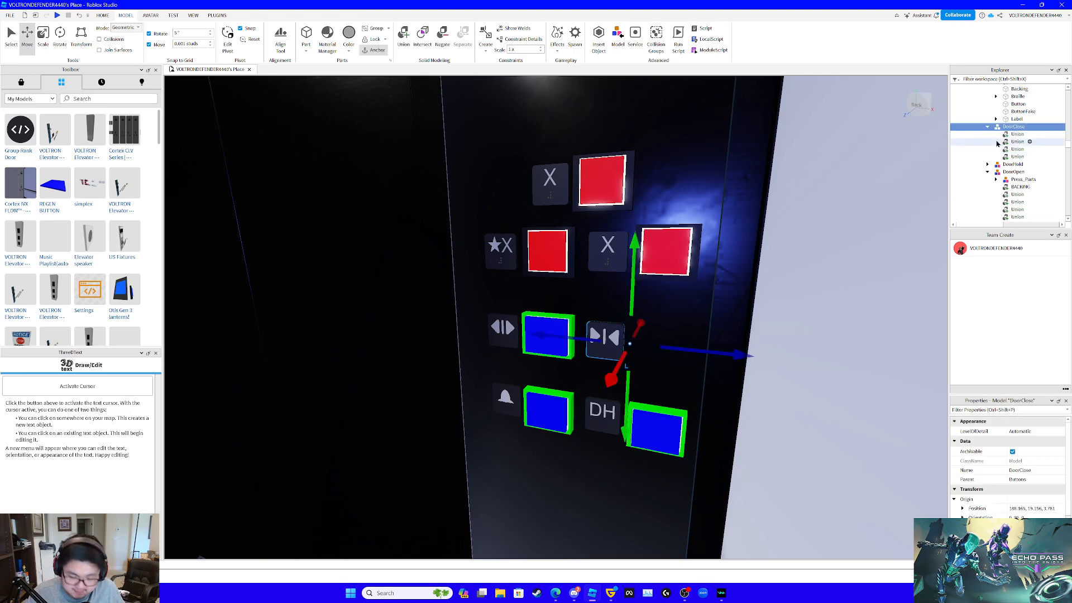
key("ctrl+shift+v")
key("f")
right_click_drag(708, 175, 701, 203)
scroll(701, 203, "down", 4)
scroll(702, 203, "up", 1)
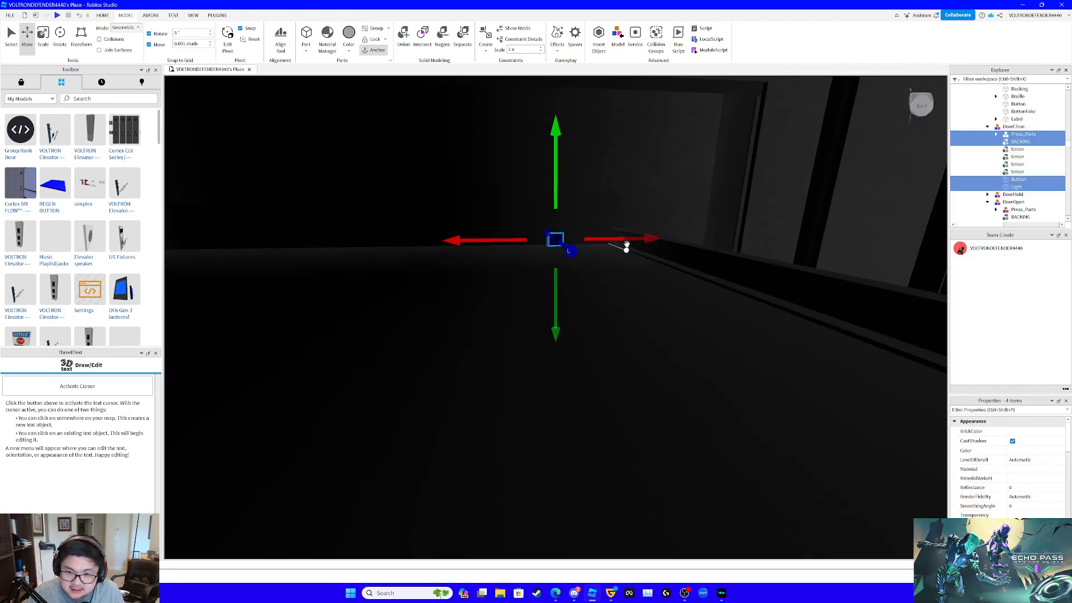
left_click_drag(636, 243, 654, 223)
- Lower the DoorClose button parts to the panel's door-control row and position them beside the door-close symbol
left_click_drag(610, 184, 629, 352)
scroll(630, 352, "down", 5)
right_click_drag(630, 350, 627, 352)
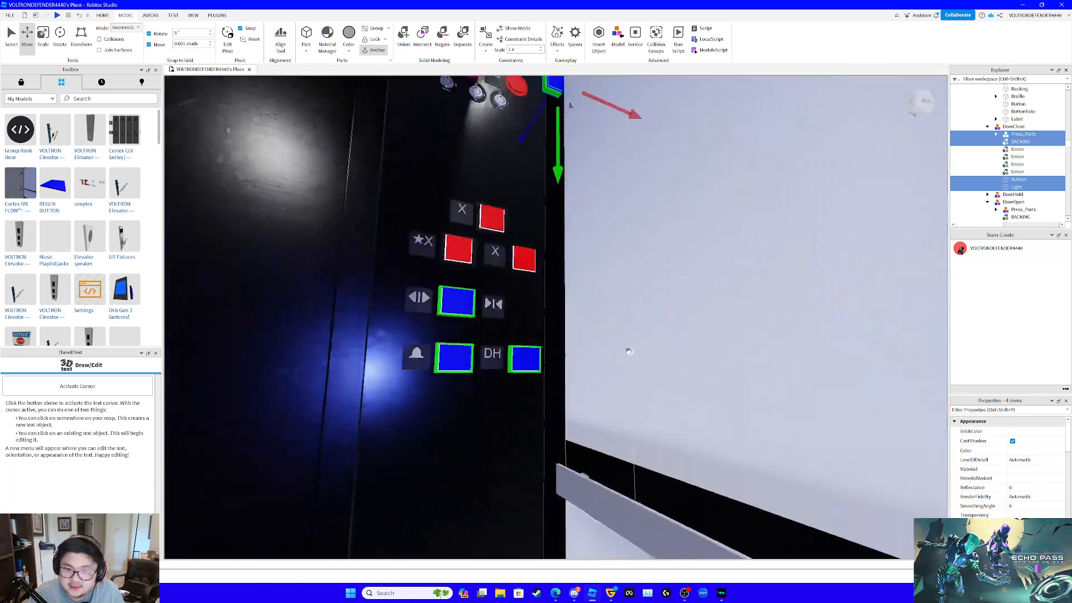
left_click_drag(556, 162, 527, 401)
right_click_drag(554, 360, 555, 361)
scroll(554, 360, "up", 4)
left_click_drag(535, 335, 413, 351)
right_click_drag(617, 364, 615, 364)
scroll(615, 364, "up", 3)
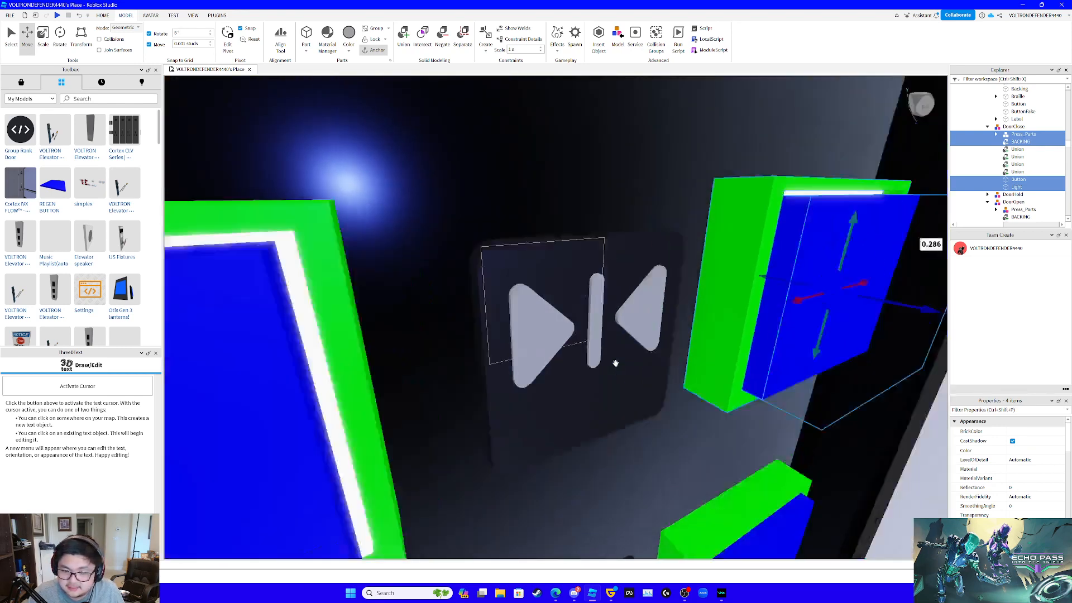
- Fine-tune the DoorClose button's alignment with the neighbouring buttons, finishing with a 0.016-stud downward adjustment
scroll(615, 363, "down", 3)
left_click_drag(801, 328, 792, 325)
key("s")
right_click_drag(792, 324, 790, 324)
key("w")
key("d")
key("s")
left_click_drag(623, 242, 617, 248)
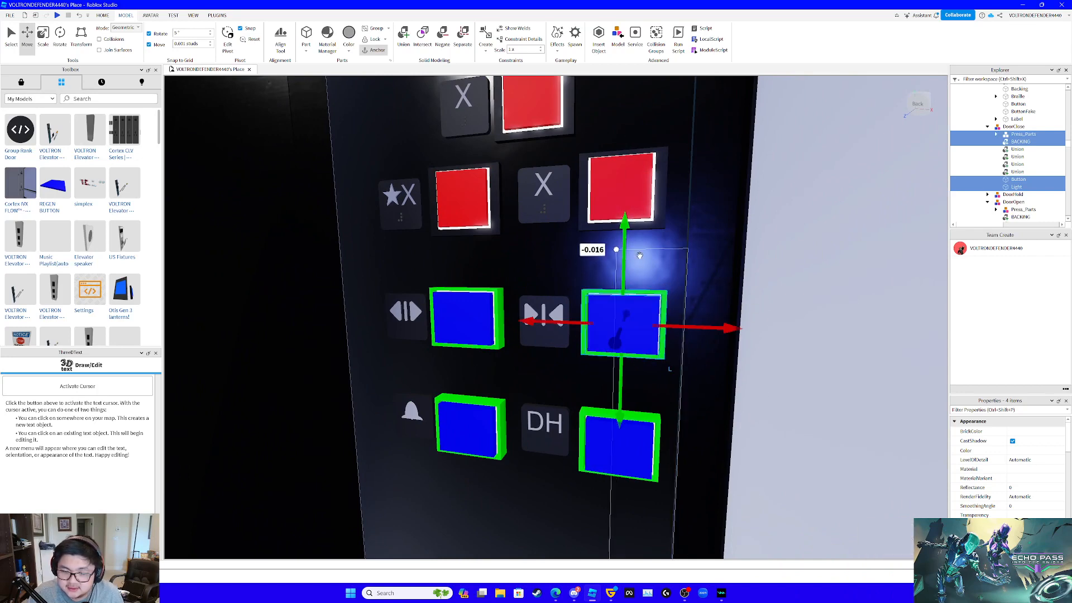
key("a")
right_click_drag(740, 274, 741, 274)
key("s")
key("w")
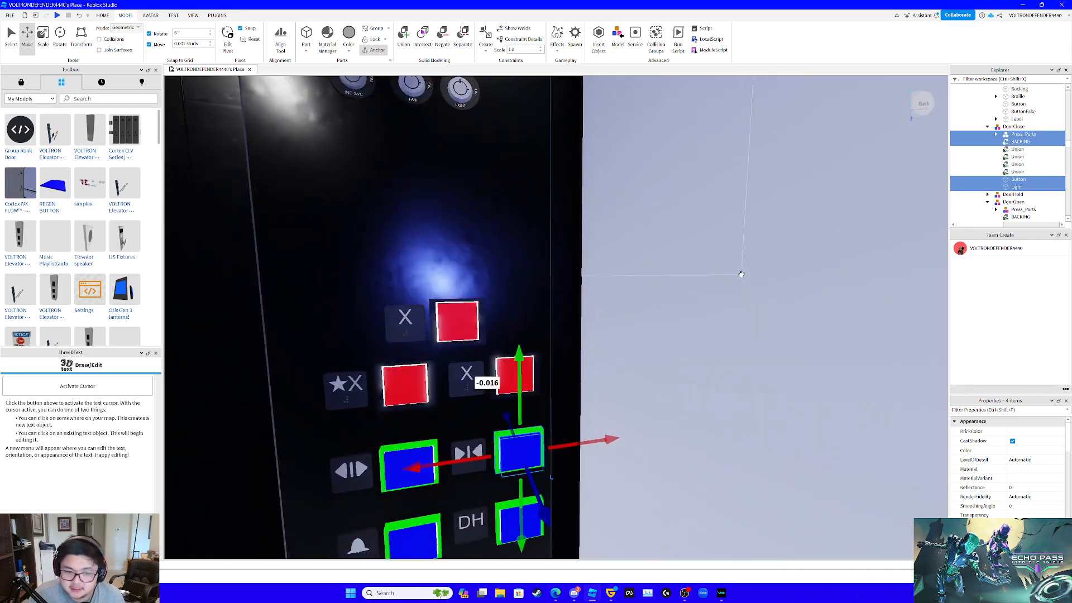
- Delete the old red Press_Parts, BACKING, Button and Light from the car's Floor1 model
left_click(397, 389)
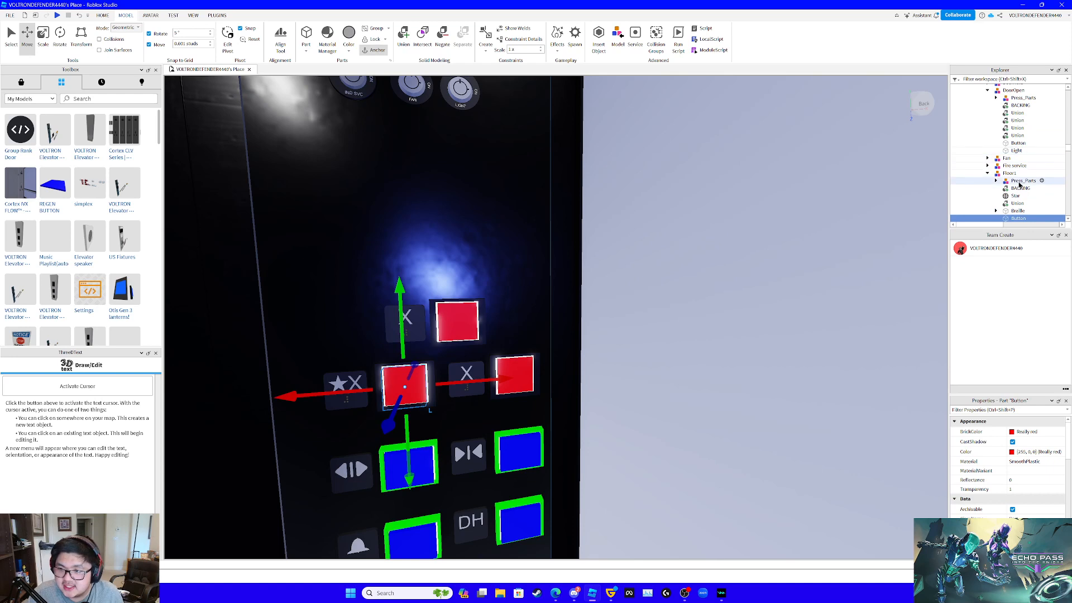
scroll(1015, 188, "down", 2)
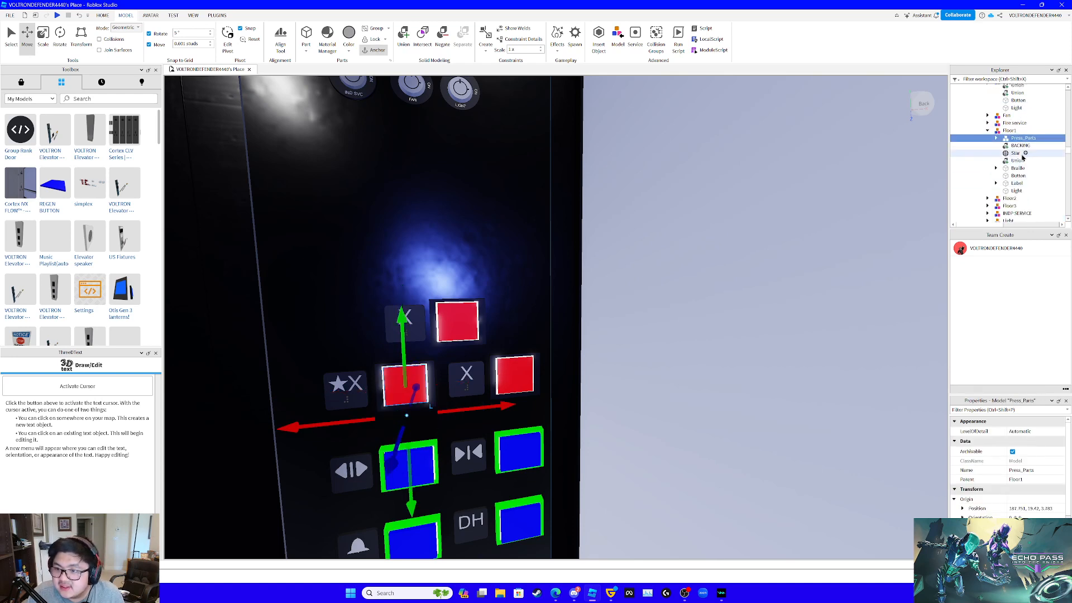
left_click(1021, 145, "ctrl")
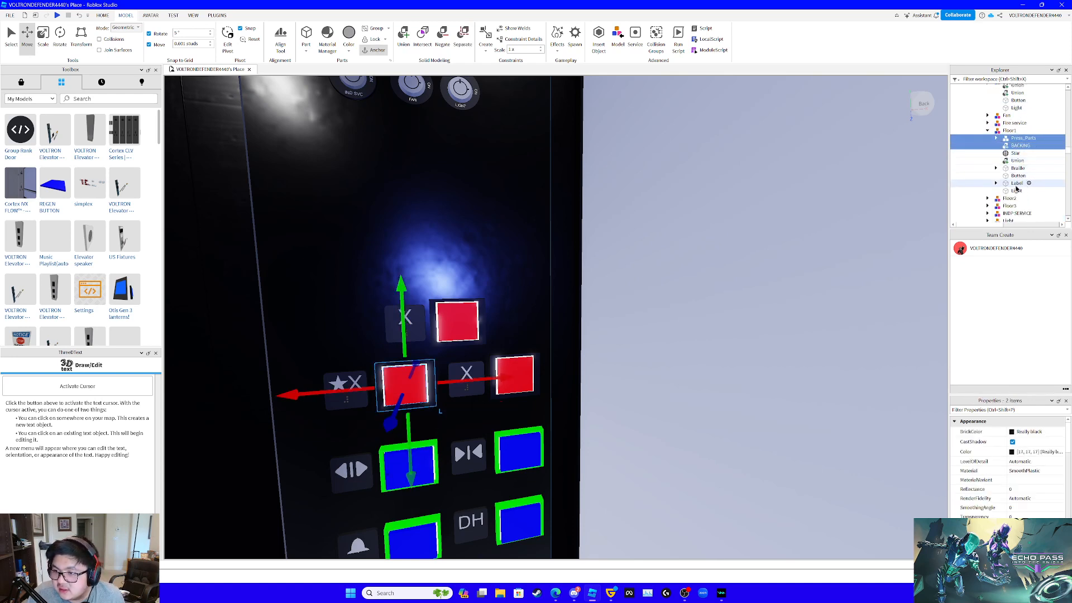
left_click(1018, 184, "ctrl")
left_click(1017, 184, "ctrl")
left_click(1017, 190, "ctrl")
left_click(1017, 176, "ctrl")
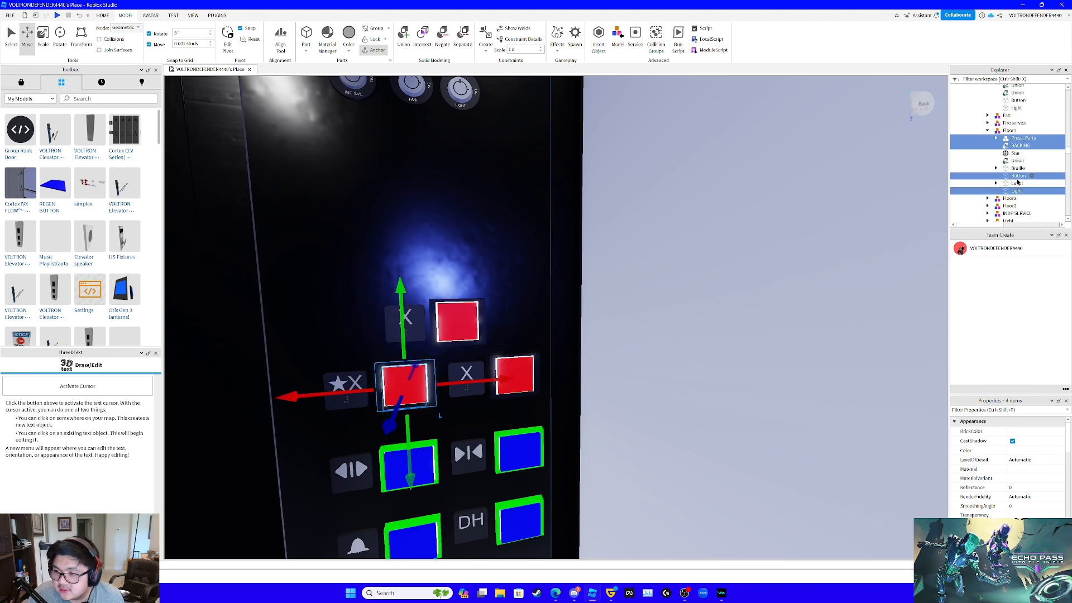
key("Delete")
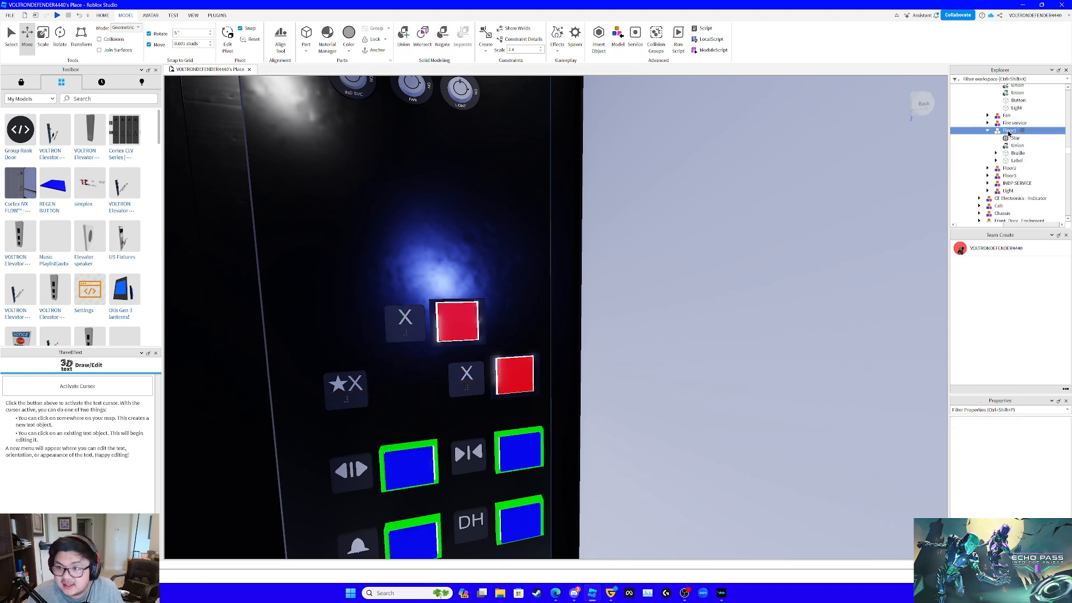
- Paste the custom button parts into the Floor1 model and lower them to the upper area of the button panel
key("ctrl+z")
key("f")
scroll(380, 253, "down", 3)
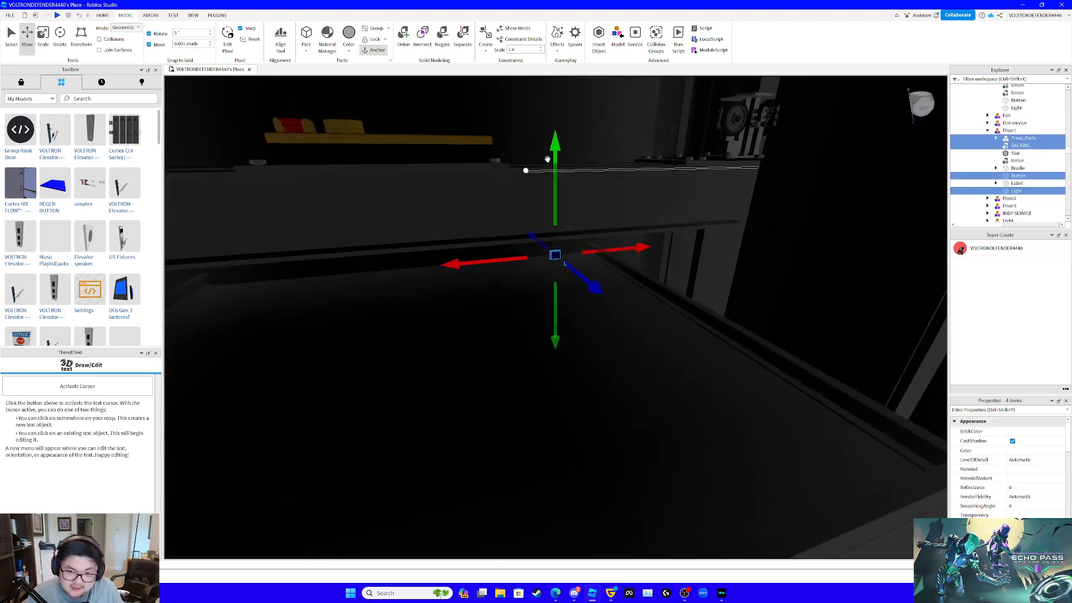
left_click_drag(551, 166, 554, 356)
right_click_drag(598, 285, 598, 285)
key("w")
key("s")
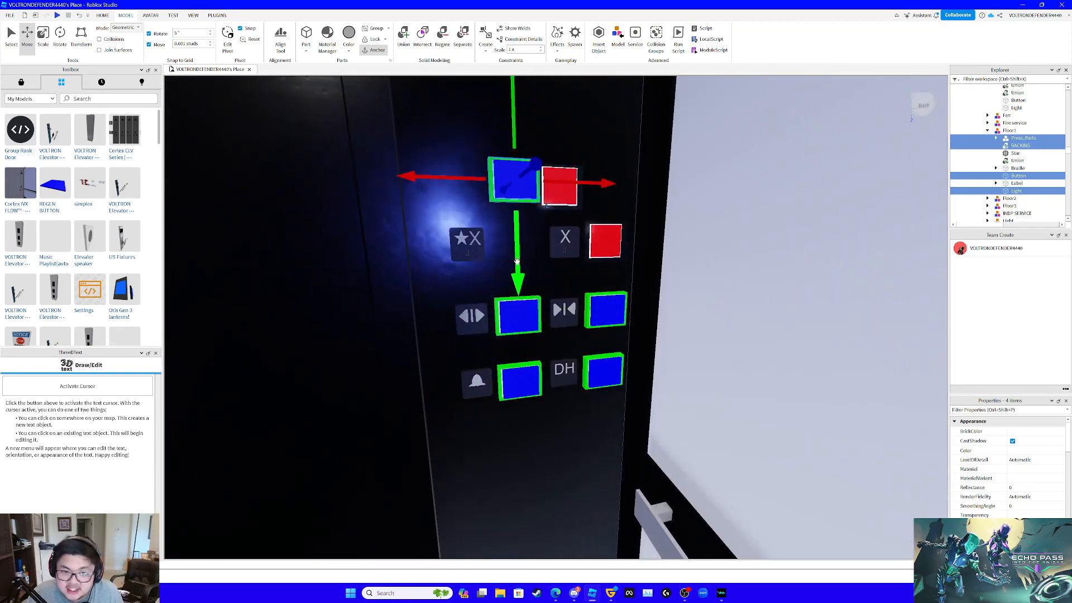
- Lower the Floor1 button another 0.318 studs and align it between the star-X and X symbols
left_click_drag(518, 275, 521, 317)
right_click_drag(538, 312, 537, 313)
key("w")
key("s")
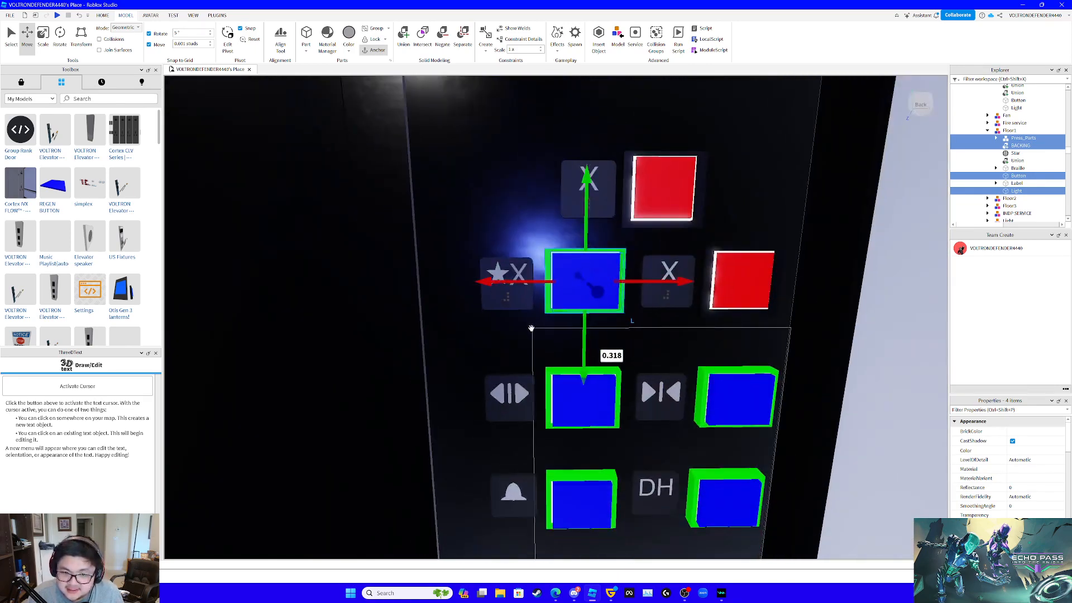
left_click_drag(517, 280, 517, 275)
key("d")
right_click_drag(655, 275, 656, 275)
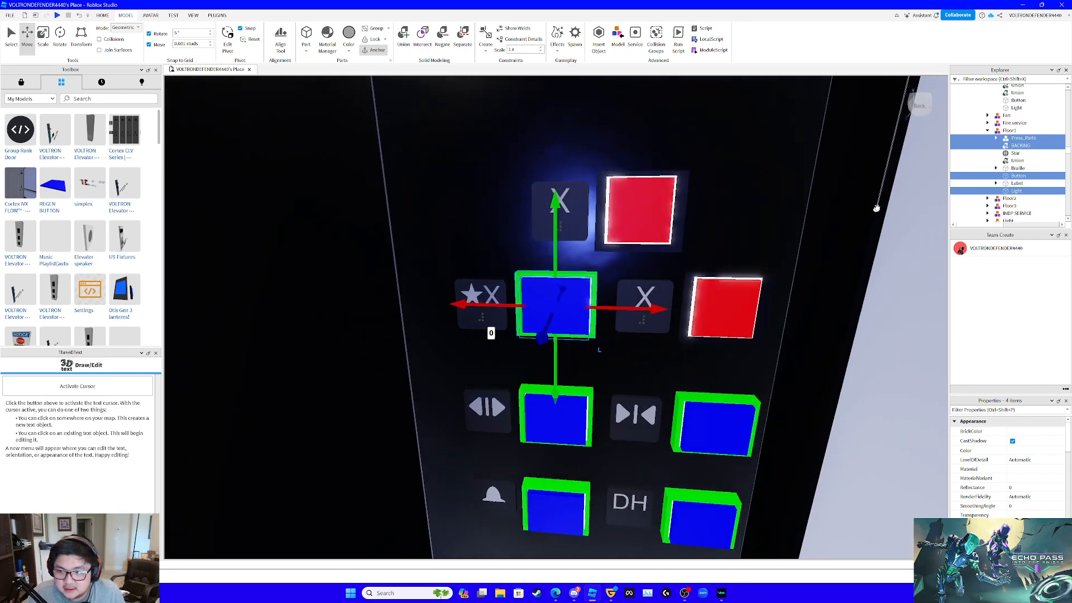
- Duplicate the custom Floor1 button parts into the Floor2 model and delete Floor2's old Press_Parts
key("ctrl+d")
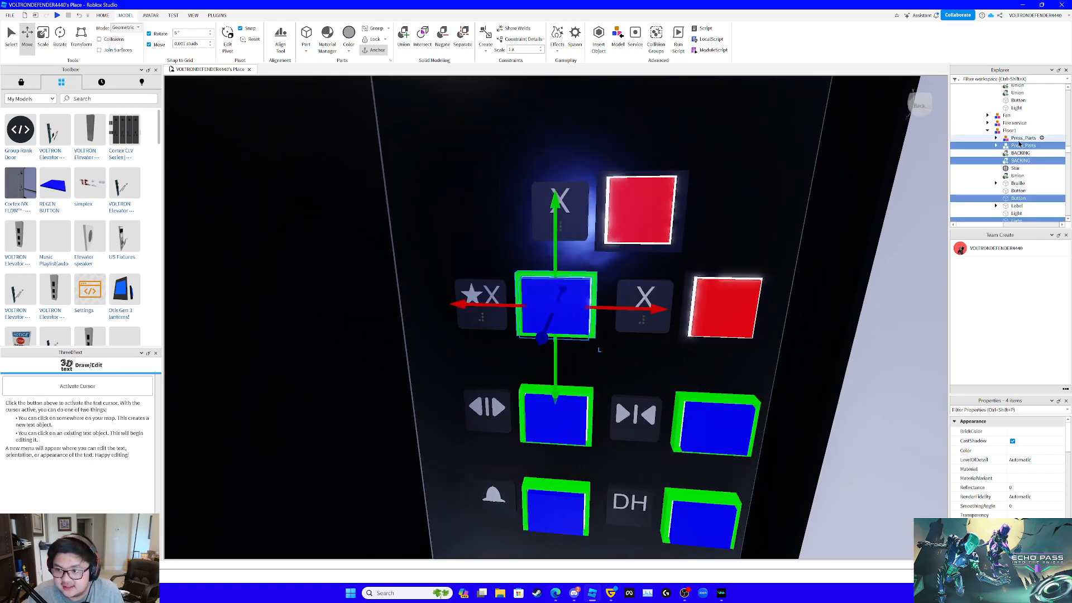
mouse_move(1022, 147)
left_mouse_down()
mouse_move(1051, 156)
mouse_move(1033, 144)
left_mouse_up()
left_click(1025, 129)
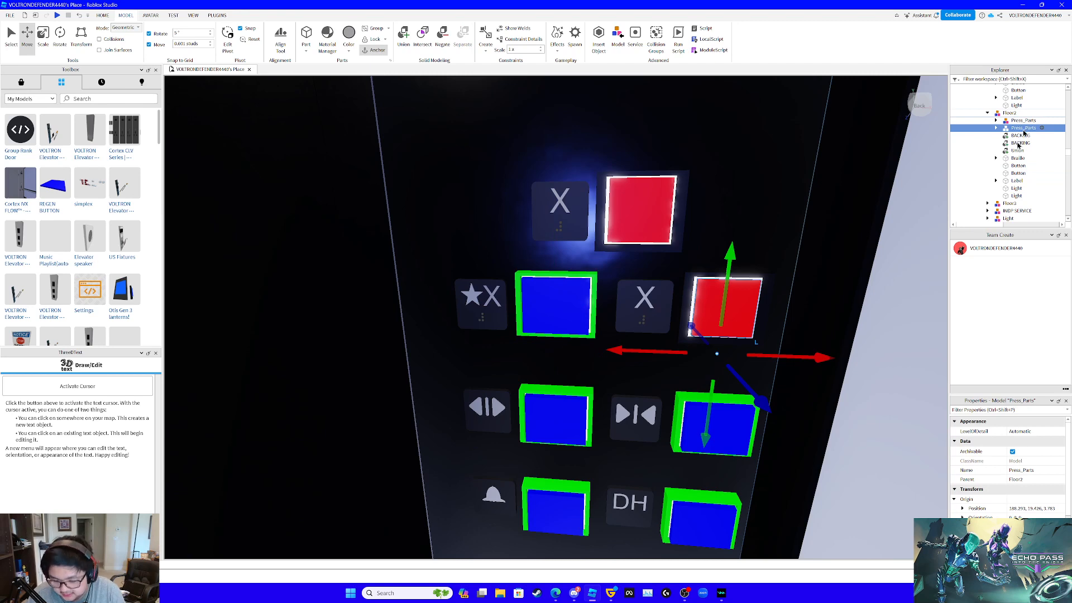
key("Delete")
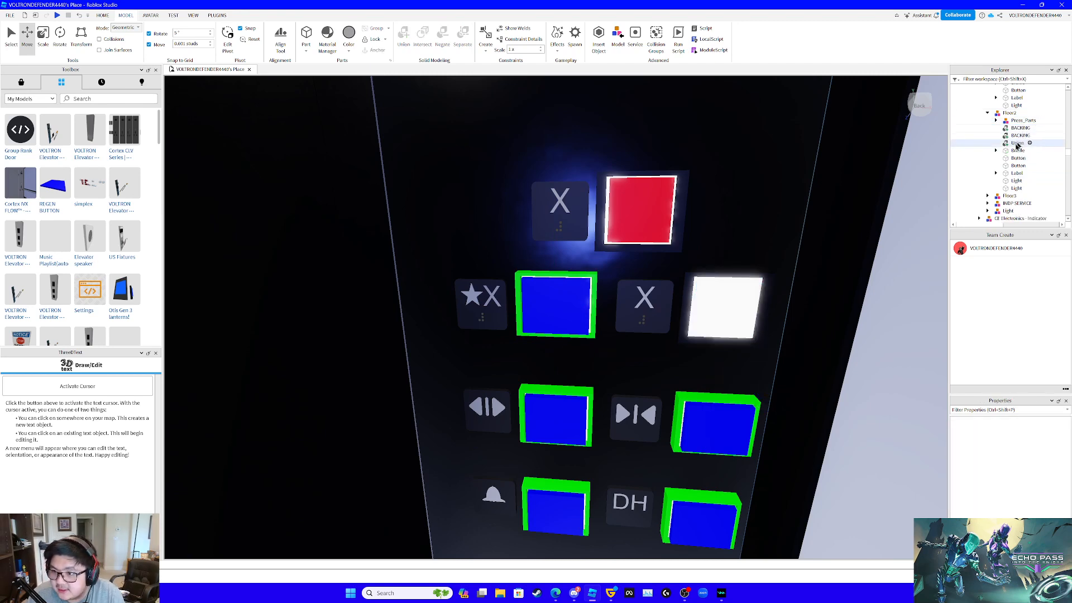
left_click(1017, 143)
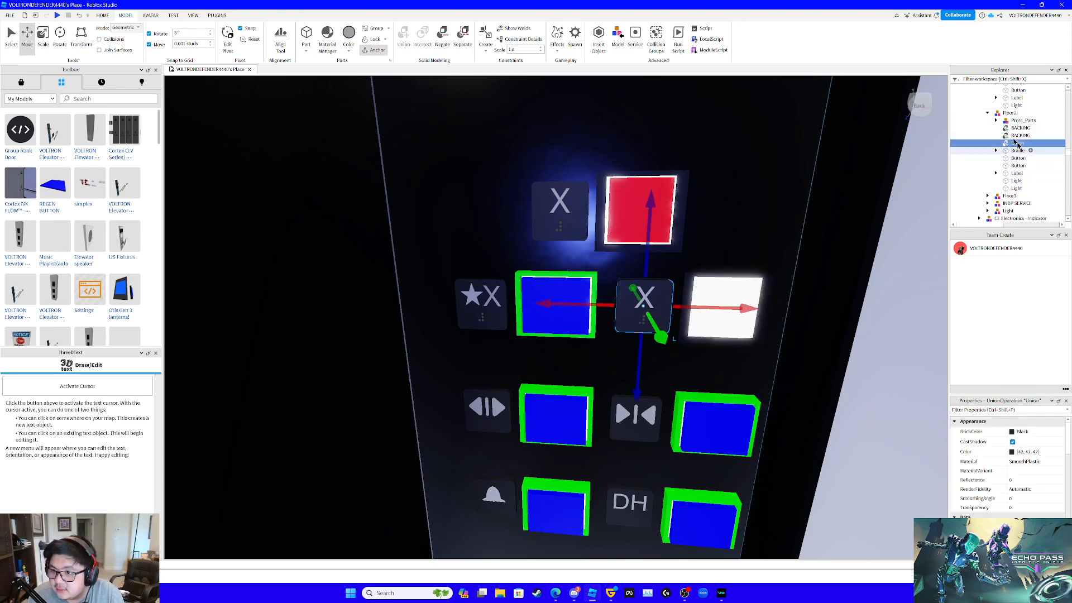
left_click_drag(926, 7, 950, 0)
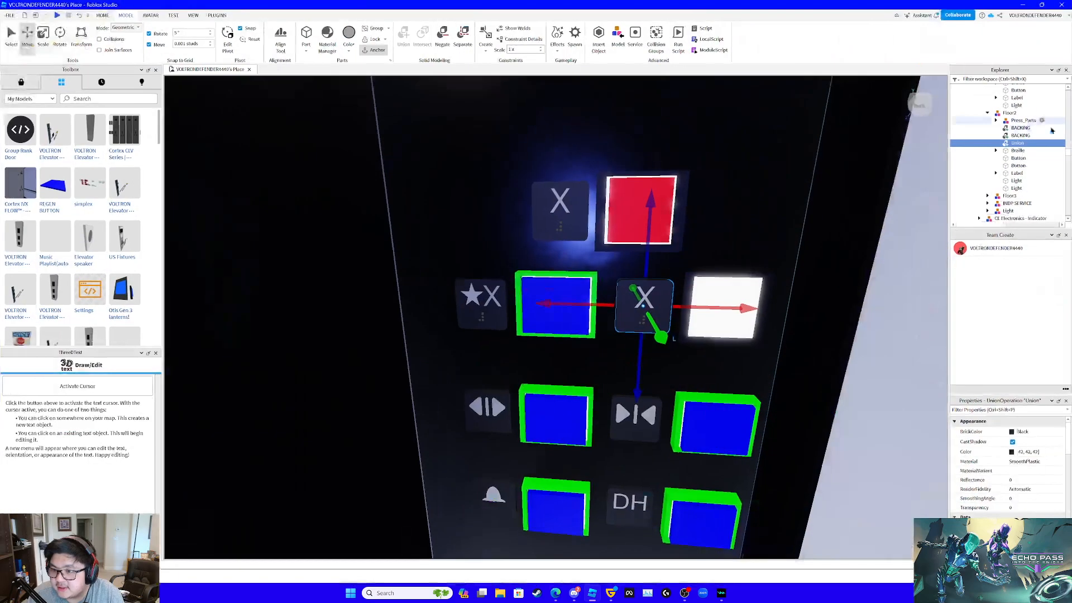
left_click(1017, 152)
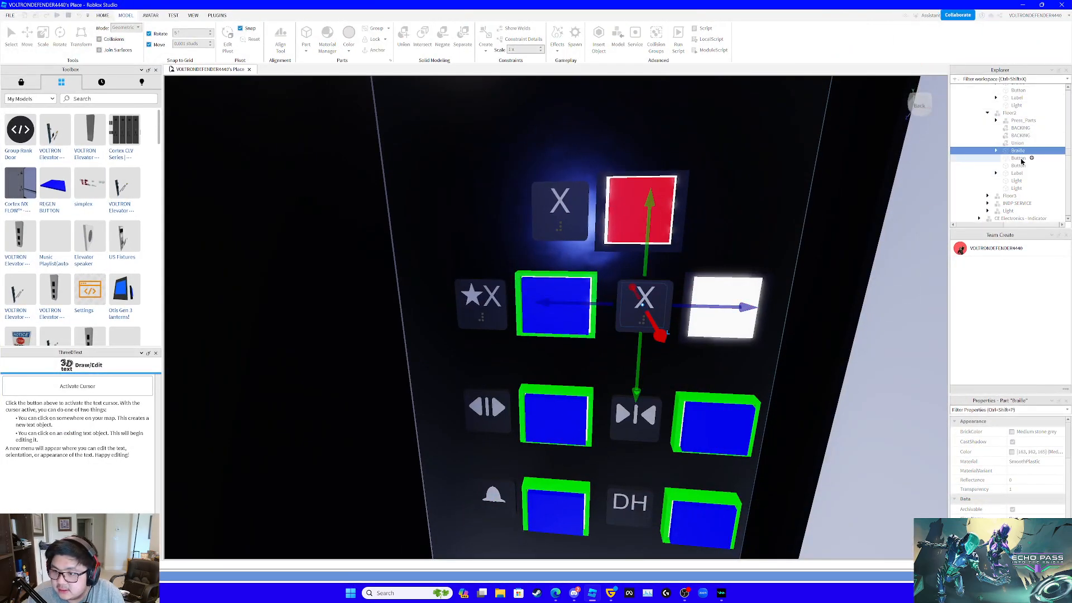
left_click(1018, 159)
key("Delete")
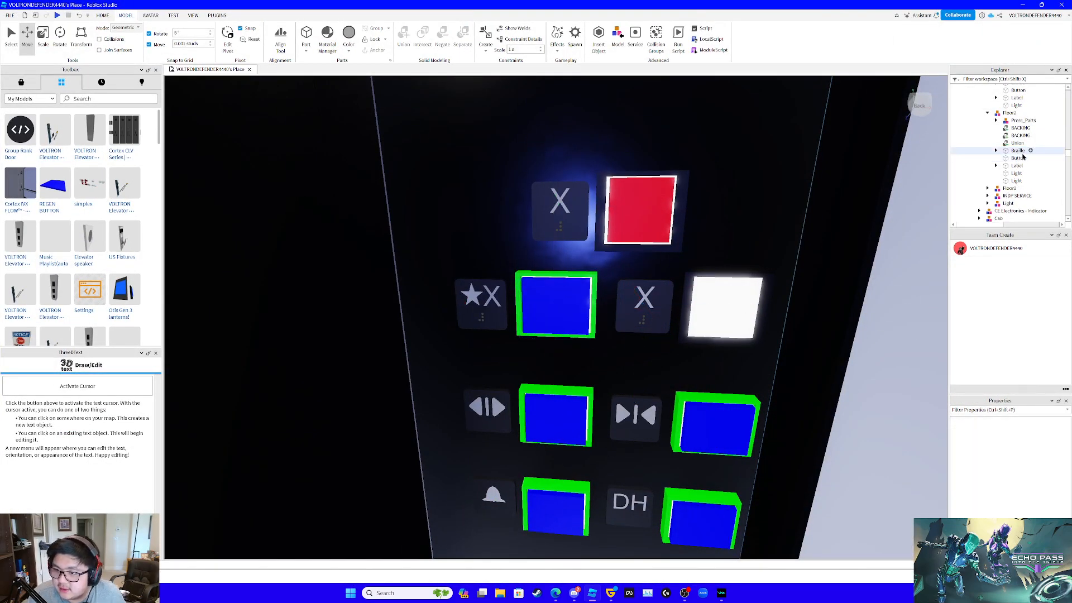
key("ctrl+z")
- Delete the old red Button, its Light and the old dark BACKING from the Floor2 model
left_click(1018, 158)
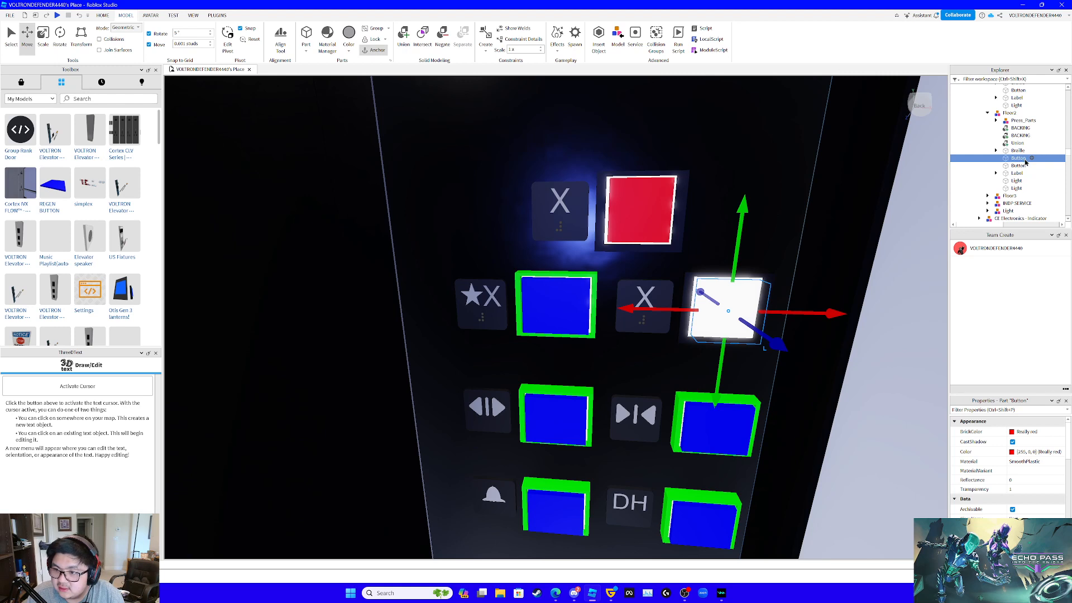
key("Delete")
left_click(1016, 182)
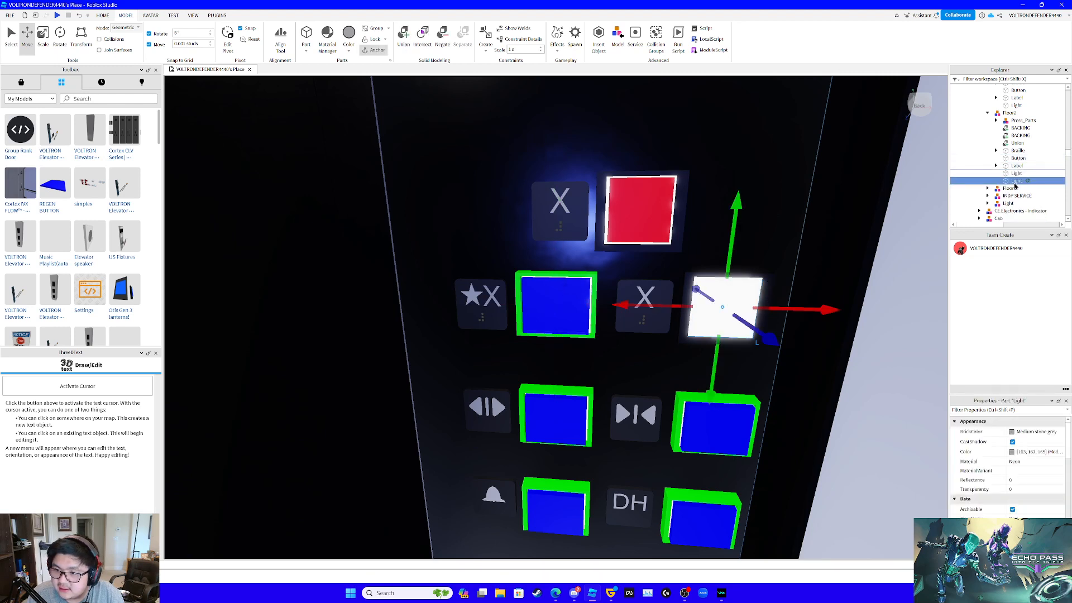
key("Delete")
left_click(1020, 127)
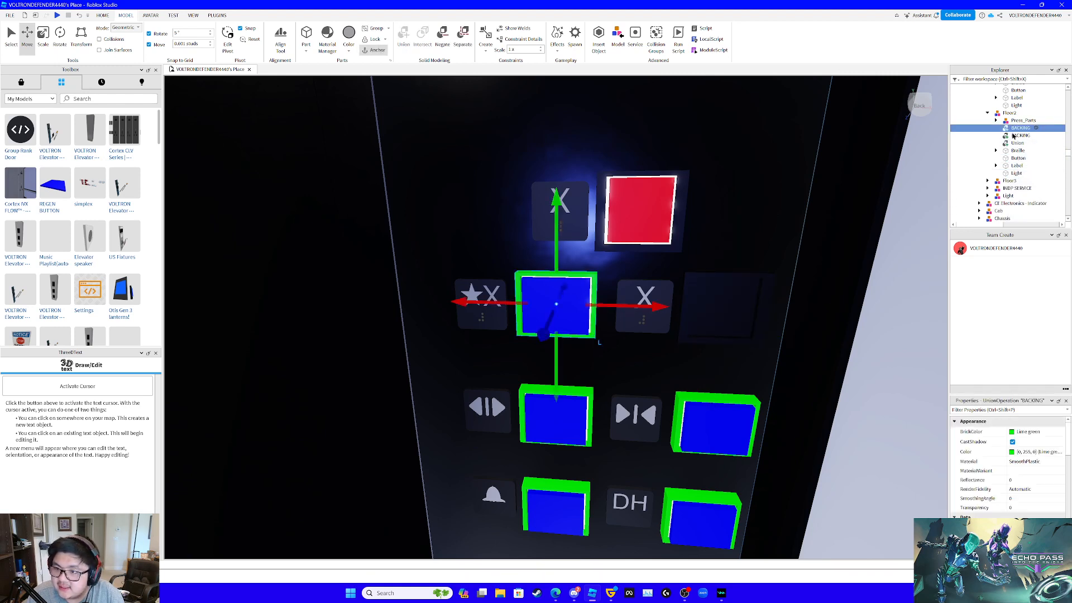
left_click(1020, 135)
key("Delete")
- Move Floor2's custom Press_Parts, BACKING, Button and Light 0.54 studs sideways to the empty spot beside its X label
left_click(1022, 120)
left_click(1020, 128, "shift")
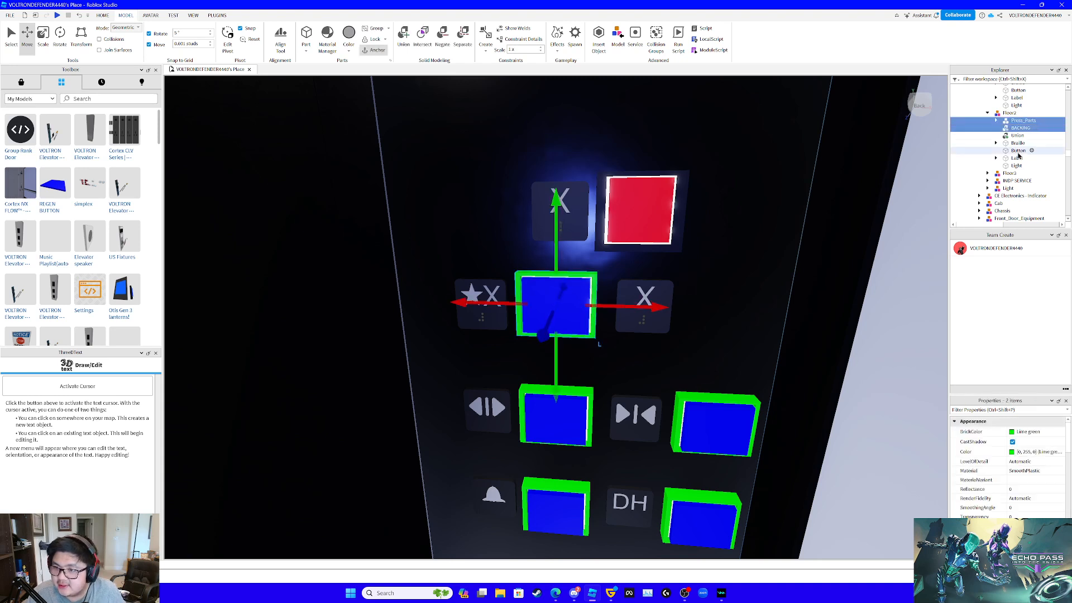
left_click(1018, 150, "ctrl")
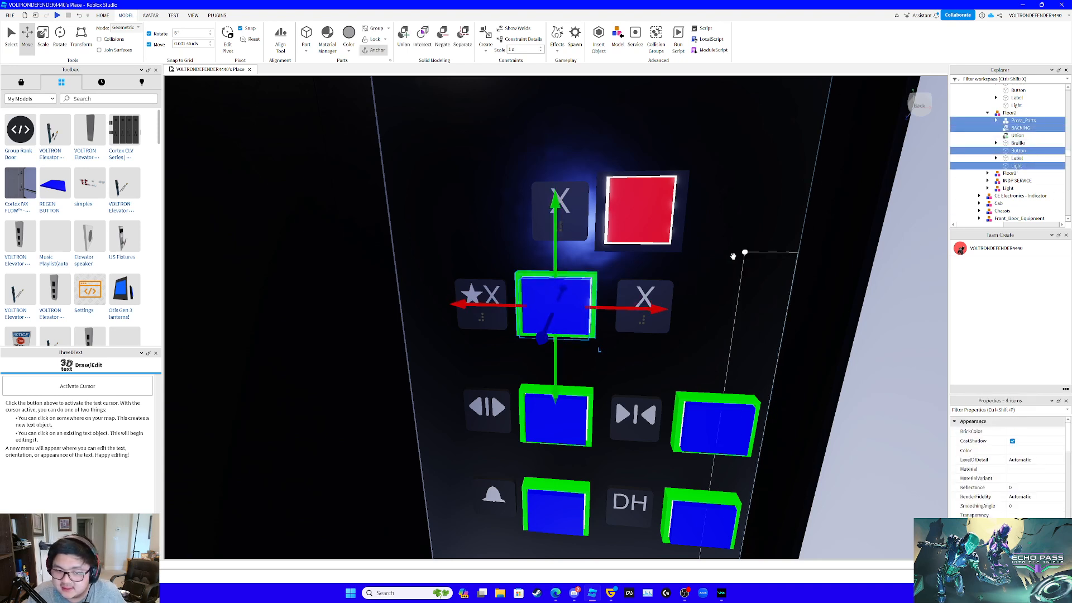
left_click_drag(658, 309, 818, 317)
right_click_drag(818, 319, 824, 339)
scroll(818, 322, "down", 3)
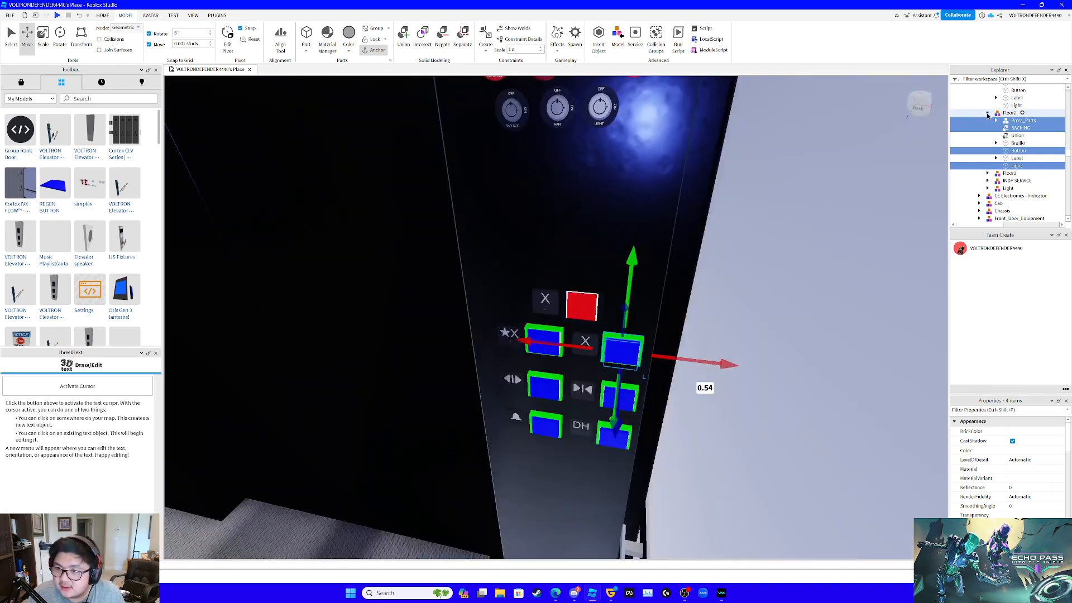
- Delete the old red Floor3 button model and duplicate the finished Floor2 model as its replacement
left_click(988, 115)
left_click(1005, 120)
key("Delete")
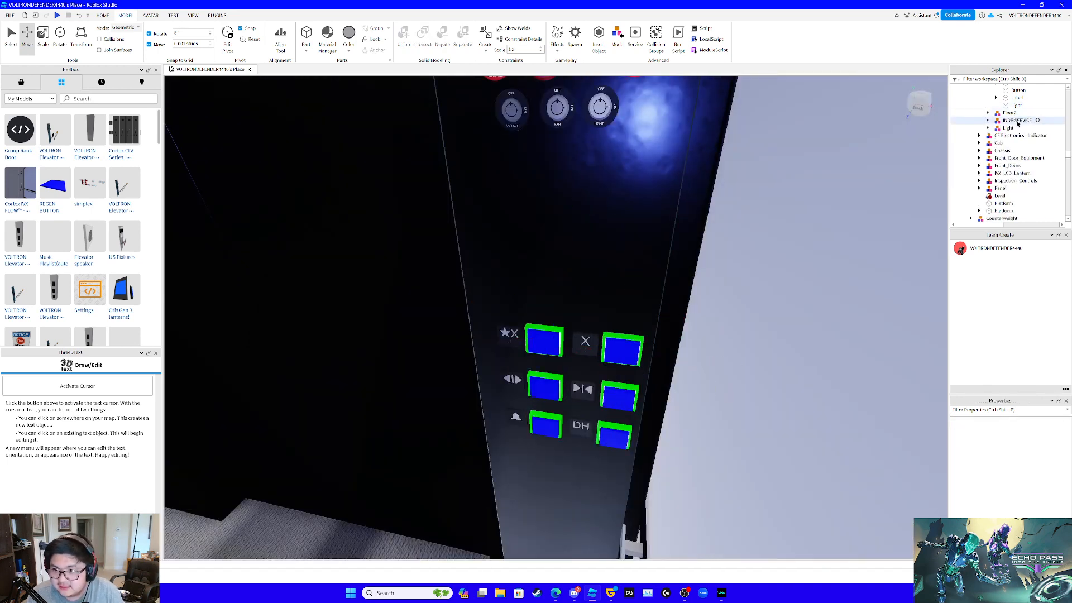
left_click(1014, 114)
key("ctrl+d")
- Raise the duplicated button model to the row above, shift it 0.251 studs sideways to centre it, and name it Floor3
left_click_drag(608, 284, 616, 245)
right_click_drag(621, 245, 628, 247)
scroll(628, 247, "up", 5)
scroll(627, 246, "down", 3)
left_click_drag(559, 274, 485, 274)
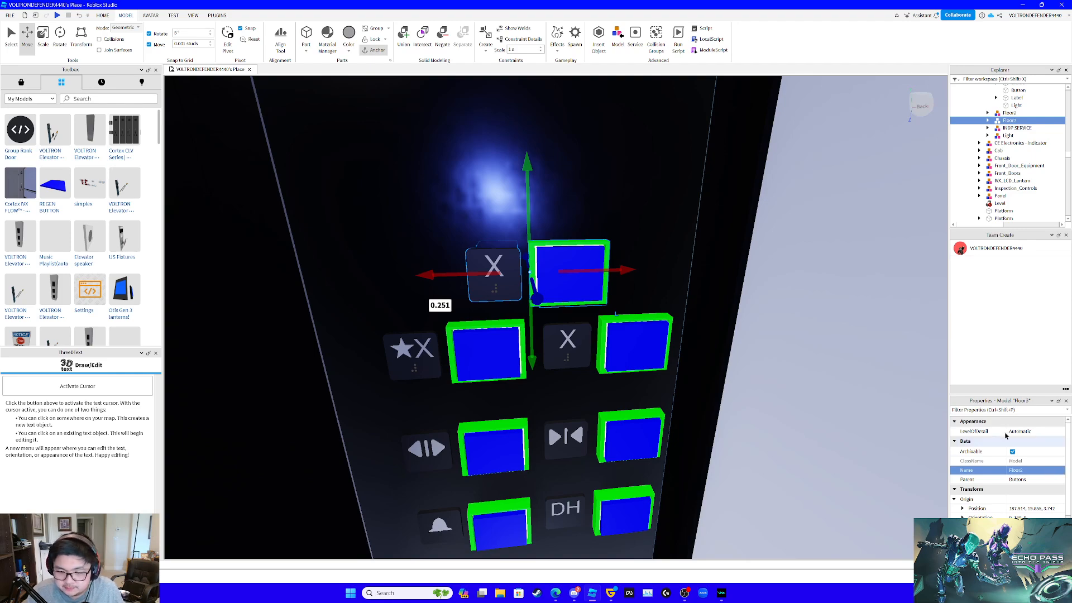
- Delete the separate open-topped elevator tower standing apart from the elevator being fitted with custom buttons
scroll(810, 388, "down", 10)
right_click_drag(811, 386, 786, 389)
scroll(813, 393, "up", 4)
scroll(812, 391, "up", 4)
scroll(811, 387, "down", 6)
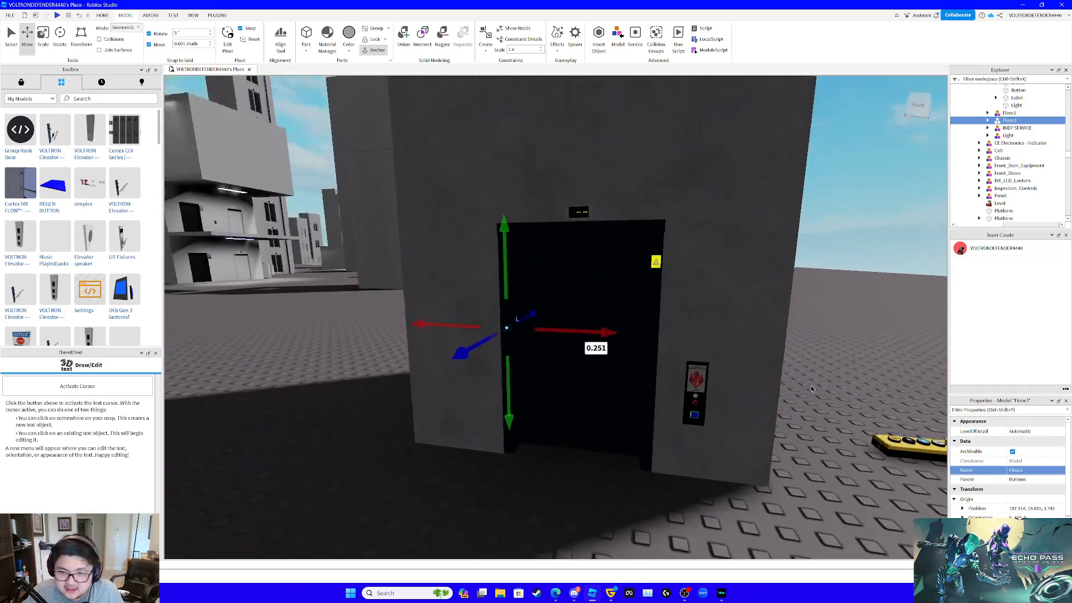
scroll(809, 390, "up", 3)
scroll(786, 390, "down", 4)
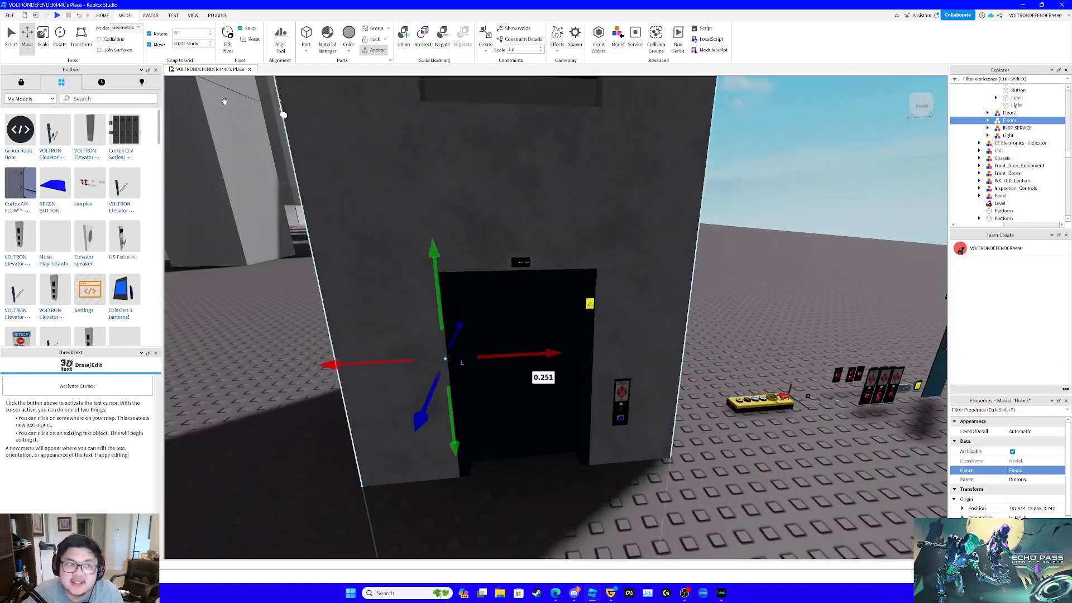
left_click(103, 15)
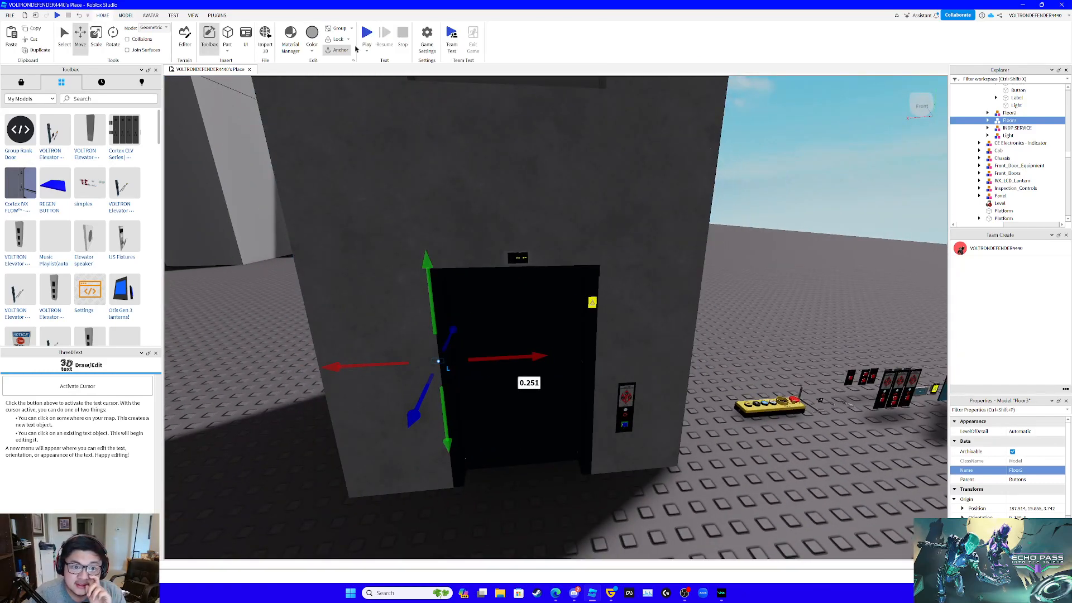
right_click_drag(520, 98, 520, 99)
scroll(521, 102, "up", 8)
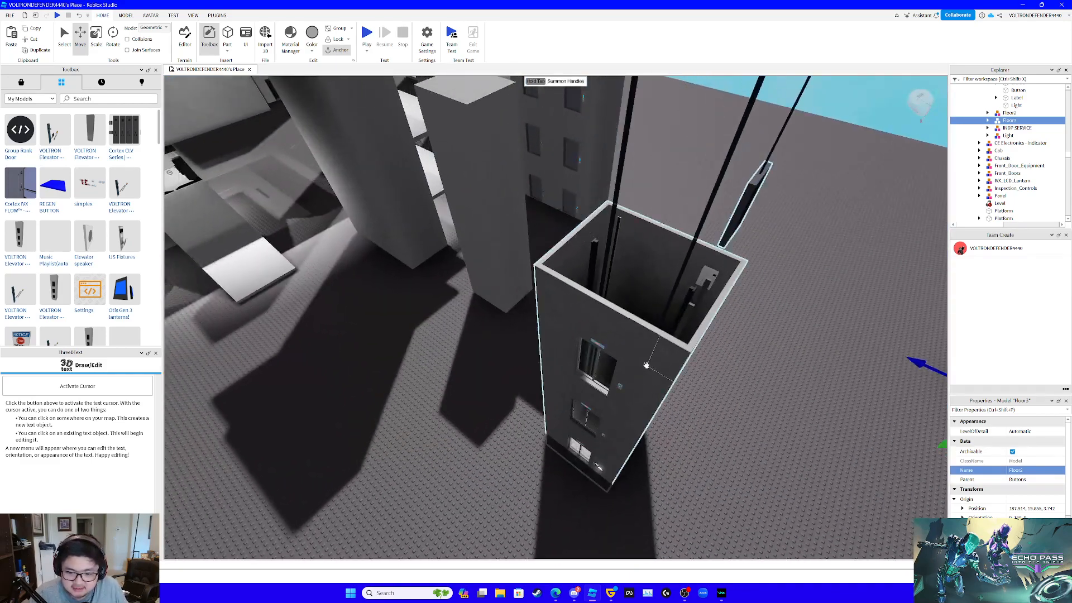
key("w")
right_click_drag(647, 365, 651, 353)
left_click(653, 354)
key("Delete")
- Start a Play Here test session in front of the customised elevator's entrance
key("w")
key("w")
key("s")
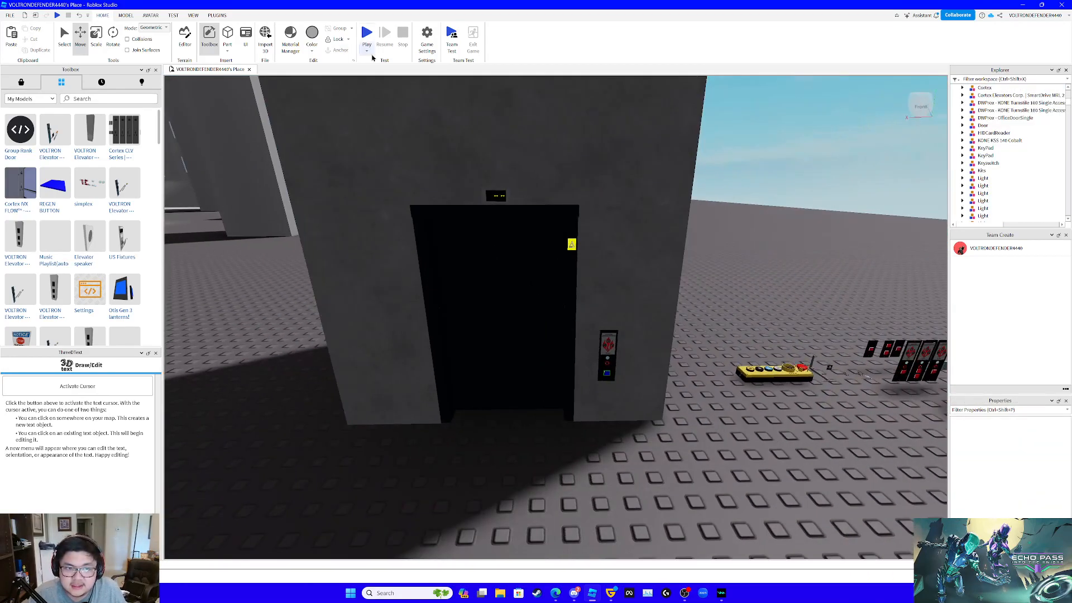
left_click(366, 51)
left_click(382, 69)
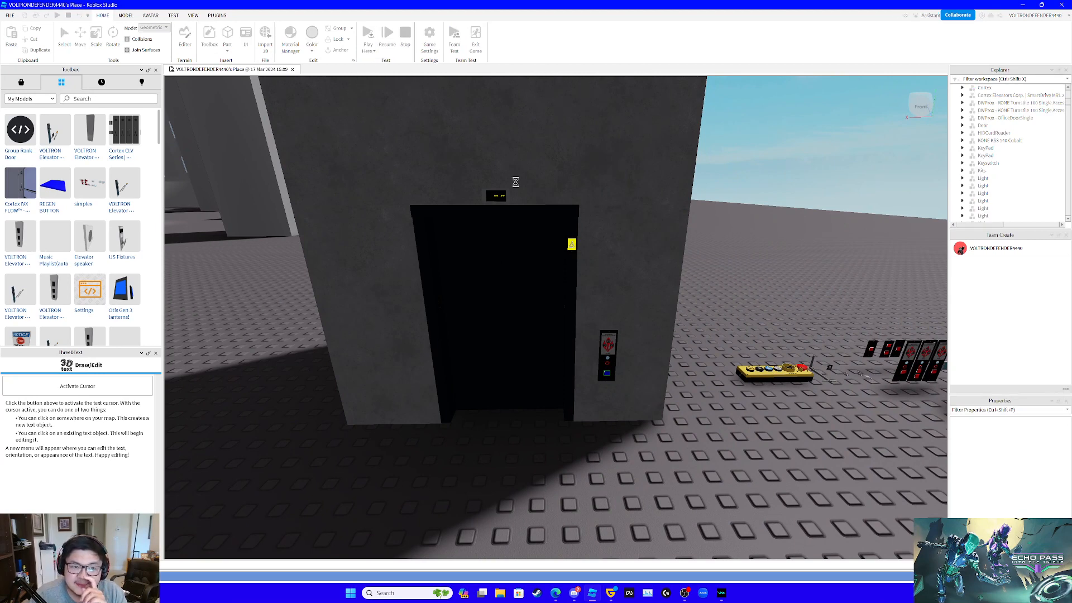
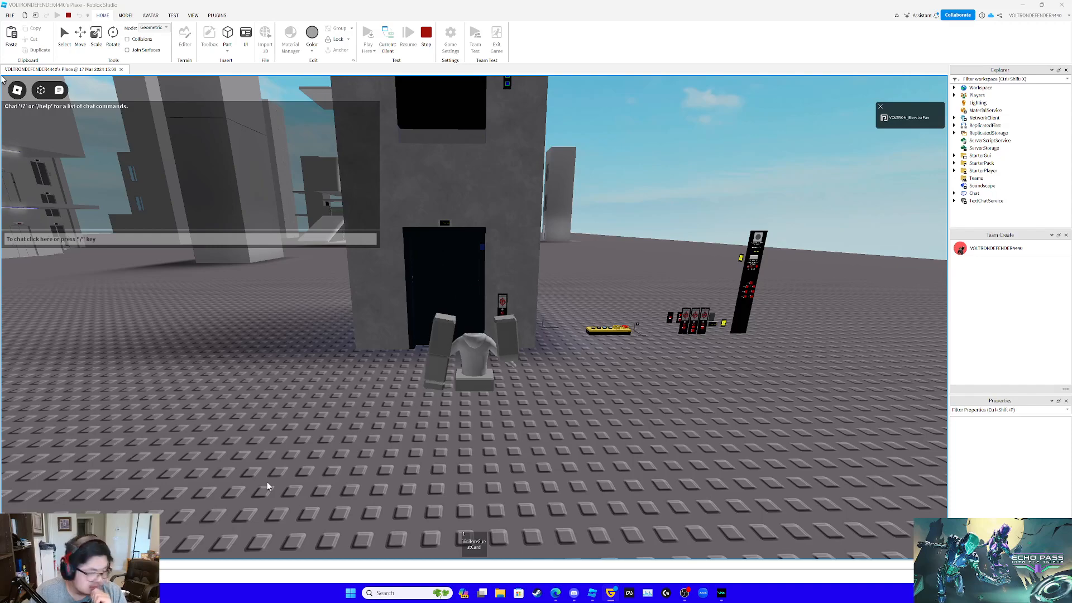
- Walk the avatar up to the customised elevator's ground-floor entrance and call the car with the blue hall button
right_click_drag(517, 387, 540, 386)
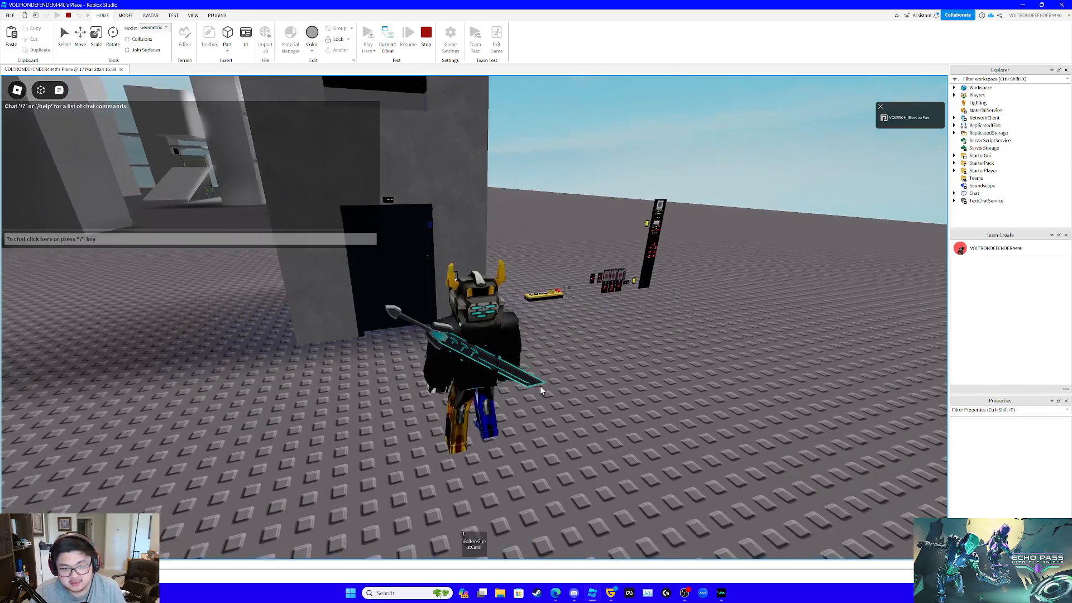
scroll(553, 394, "up", 8)
key("w")
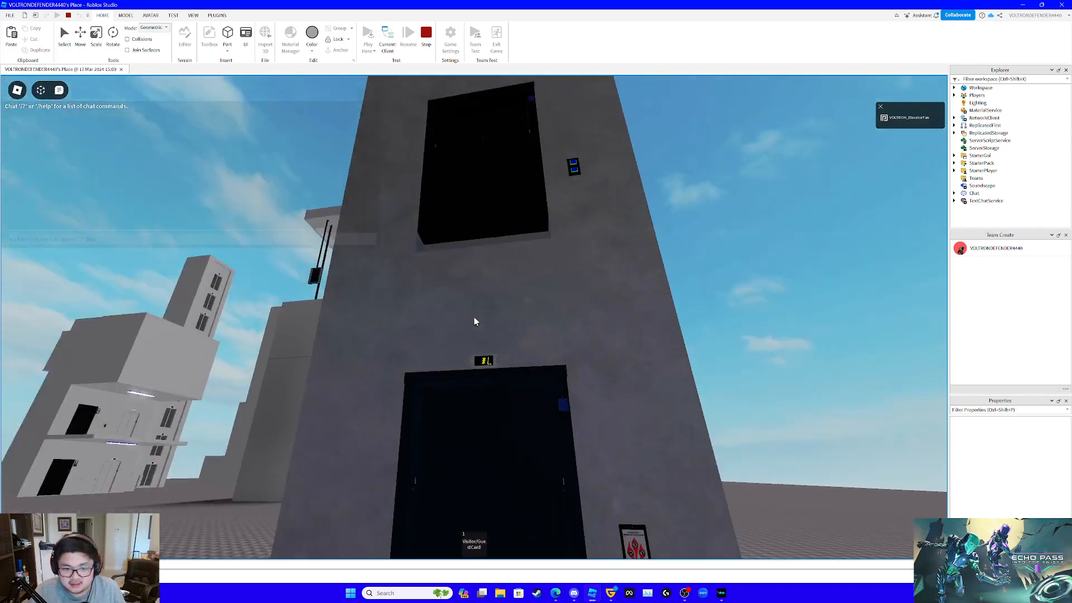
key("w")
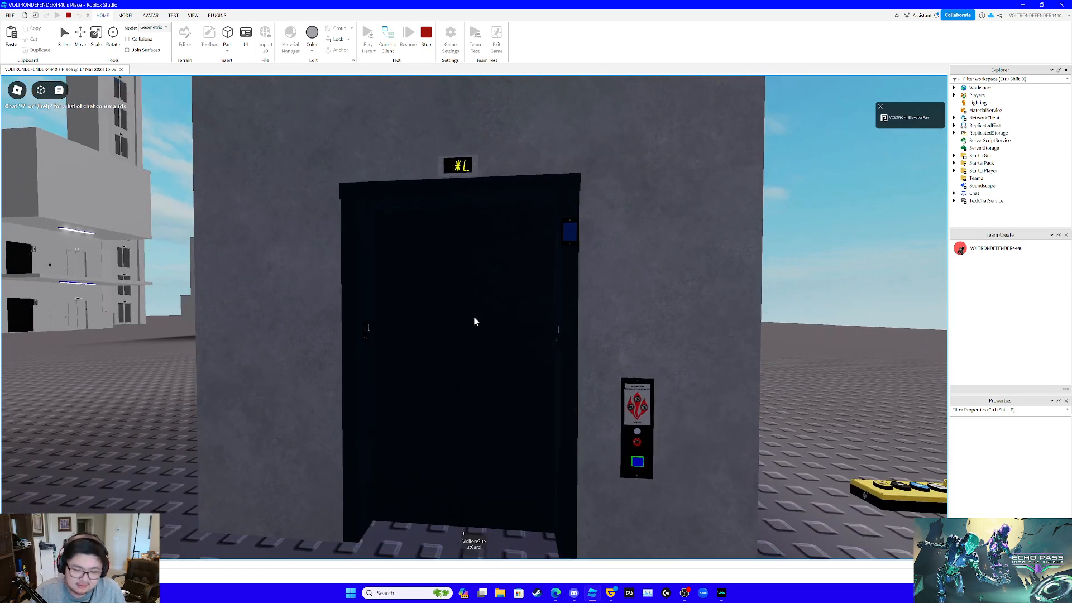
scroll(475, 317, "down", 3)
right_click_drag(475, 316, 487, 317)
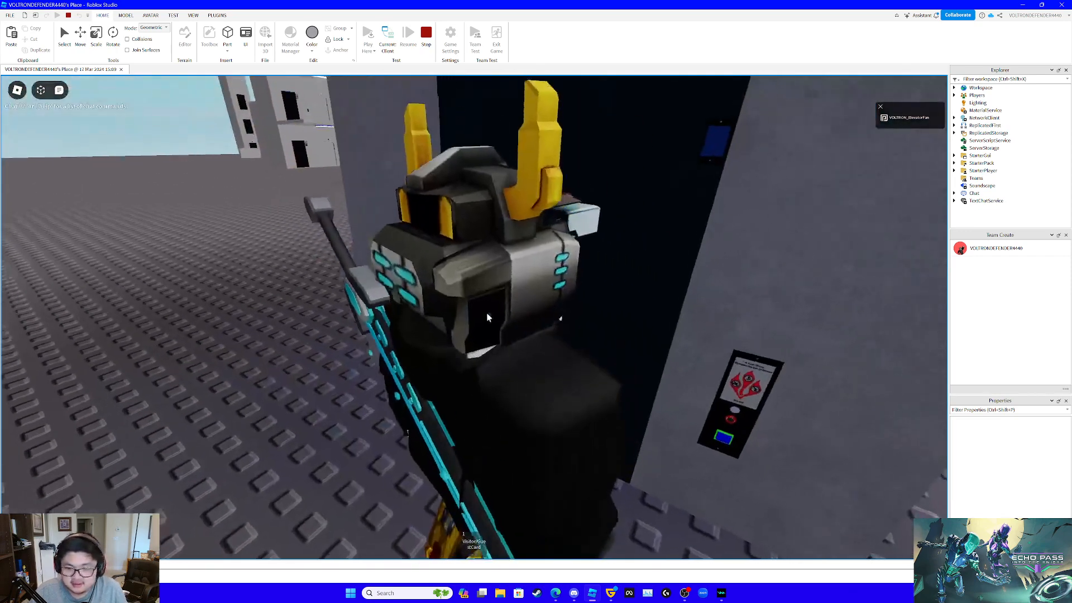
scroll(487, 317, "down", 3)
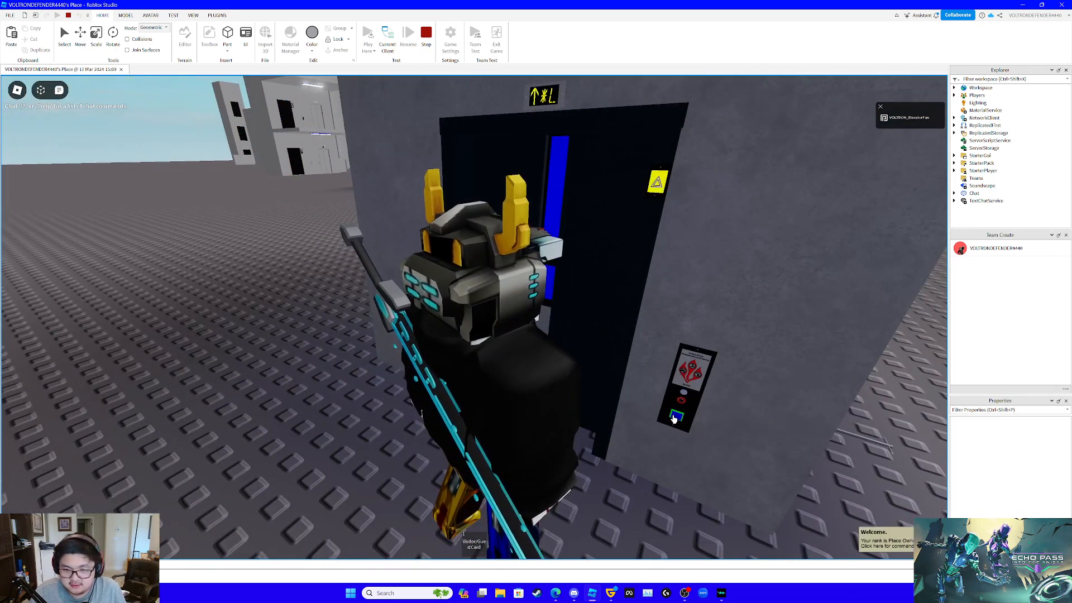
- Enter the elevator car and examine the blue-and-green buttons on the car panel up close
scroll(639, 435, "up", 4)
key("w")
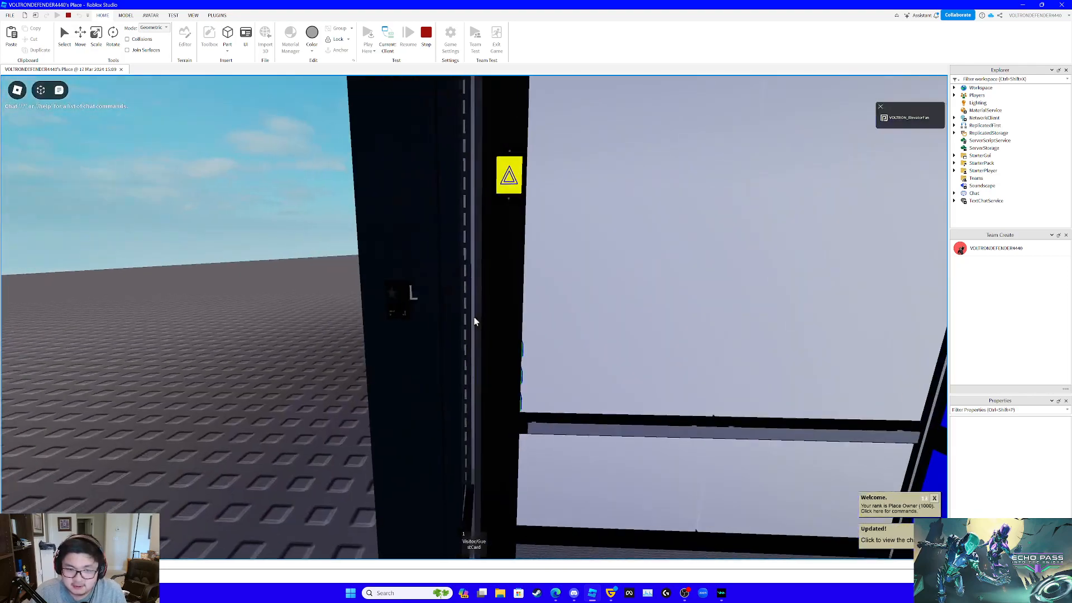
key("s")
key("w")
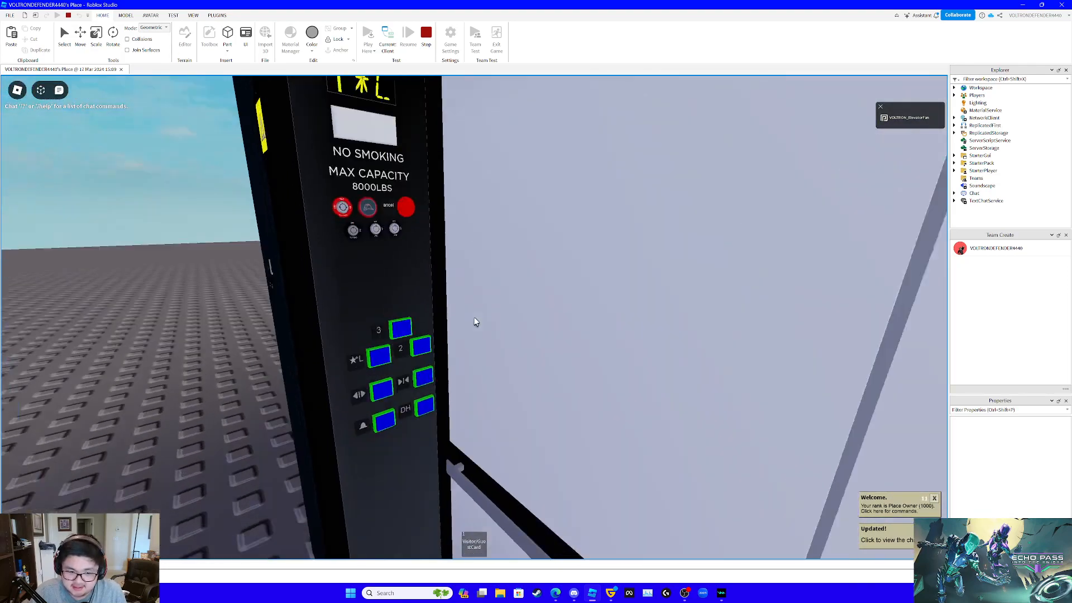
key("w")
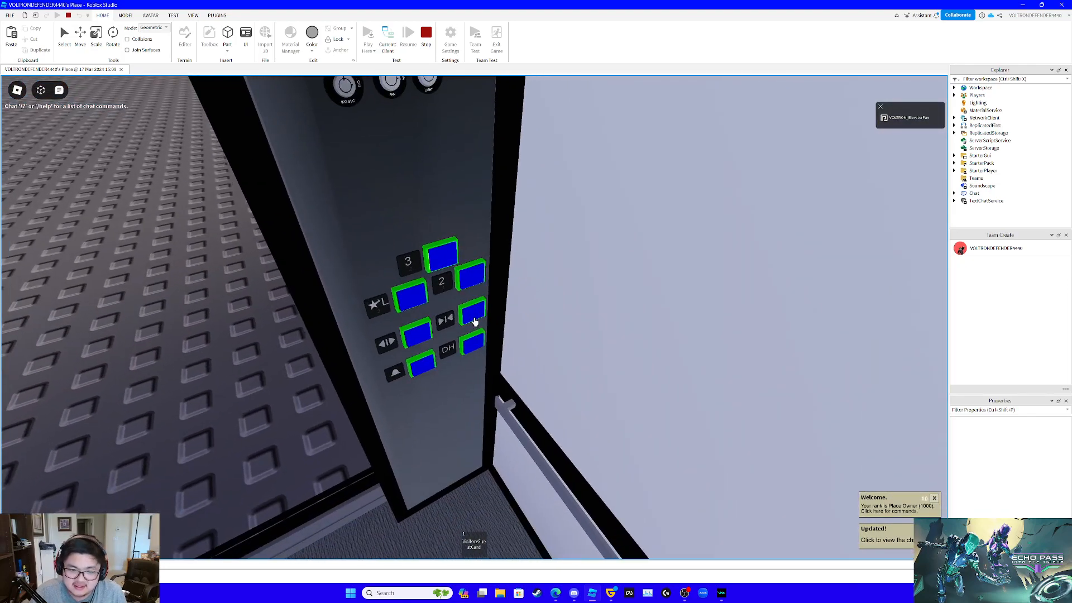
key("s")
key("w")
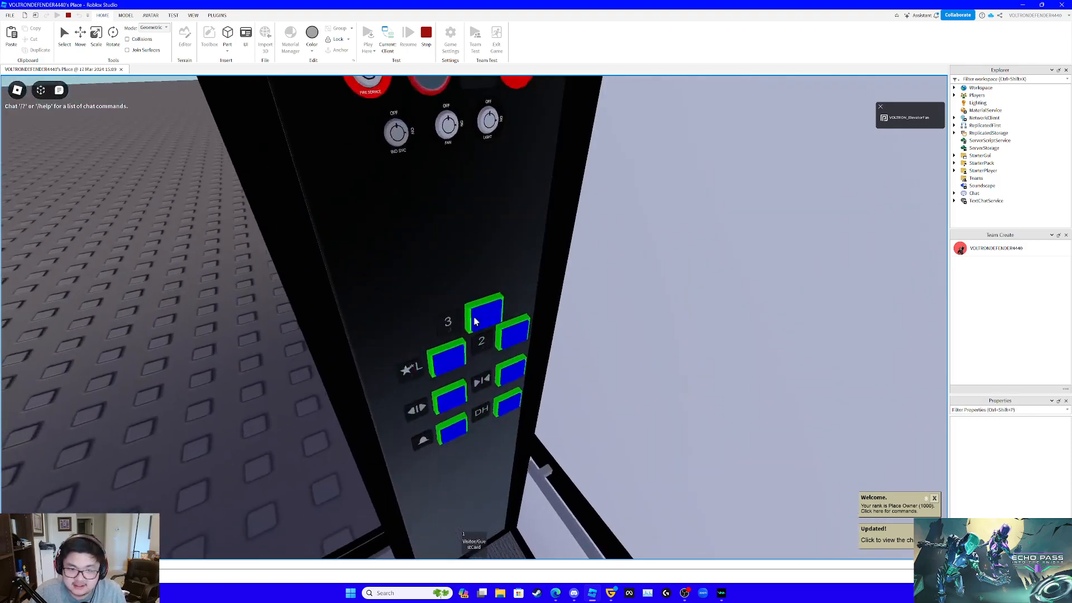
- Send the car to floor 3 with its custom button and watch the ride from inside
left_click(475, 322)
key("s")
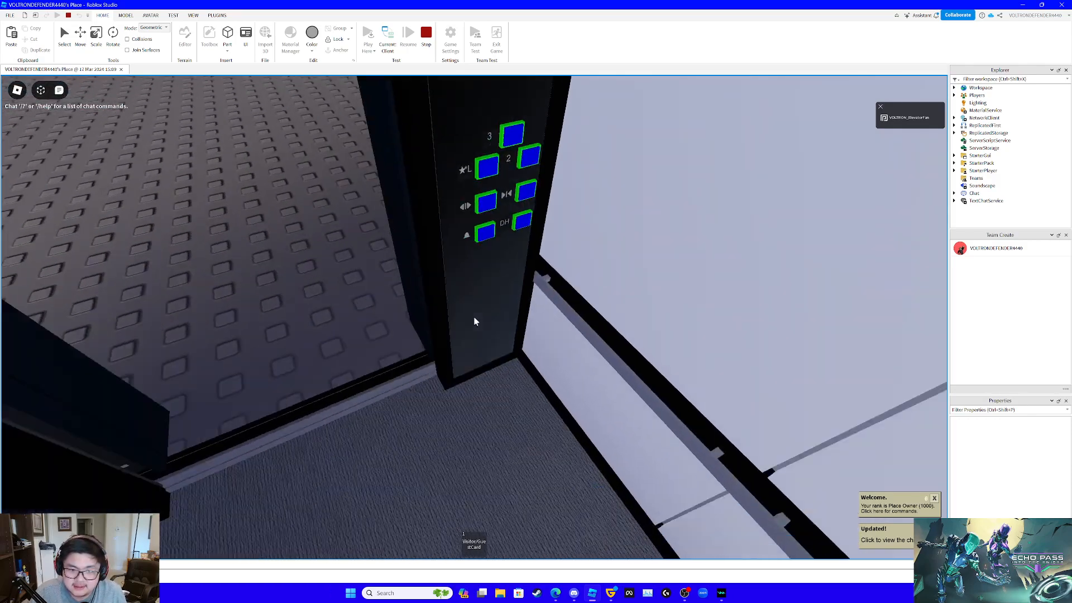
scroll(475, 319, "down", 3)
scroll(696, 386, "up", 4)
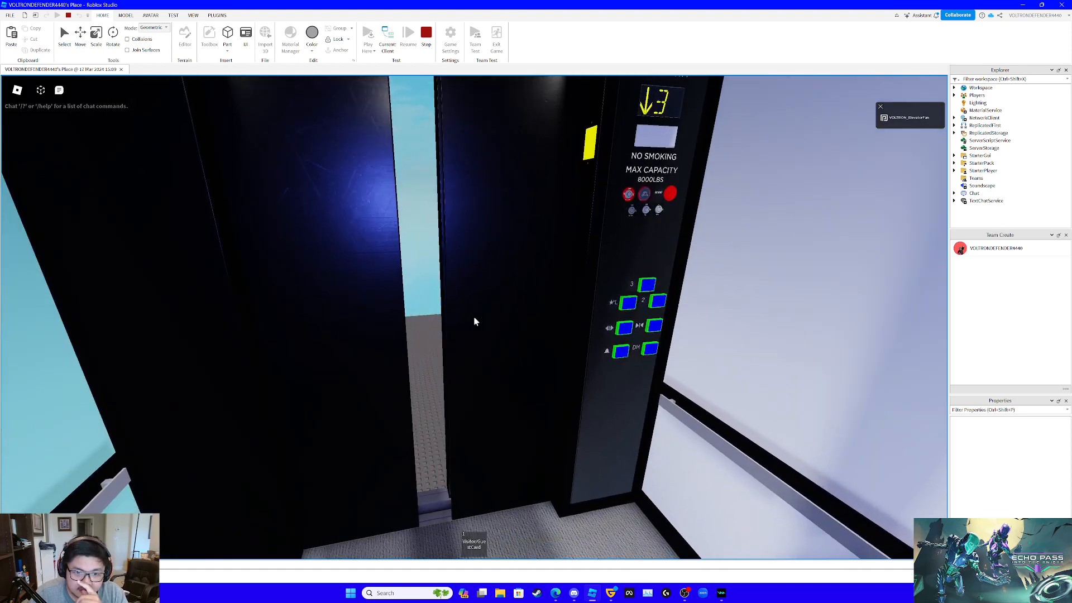
scroll(474, 316, "down", 3)
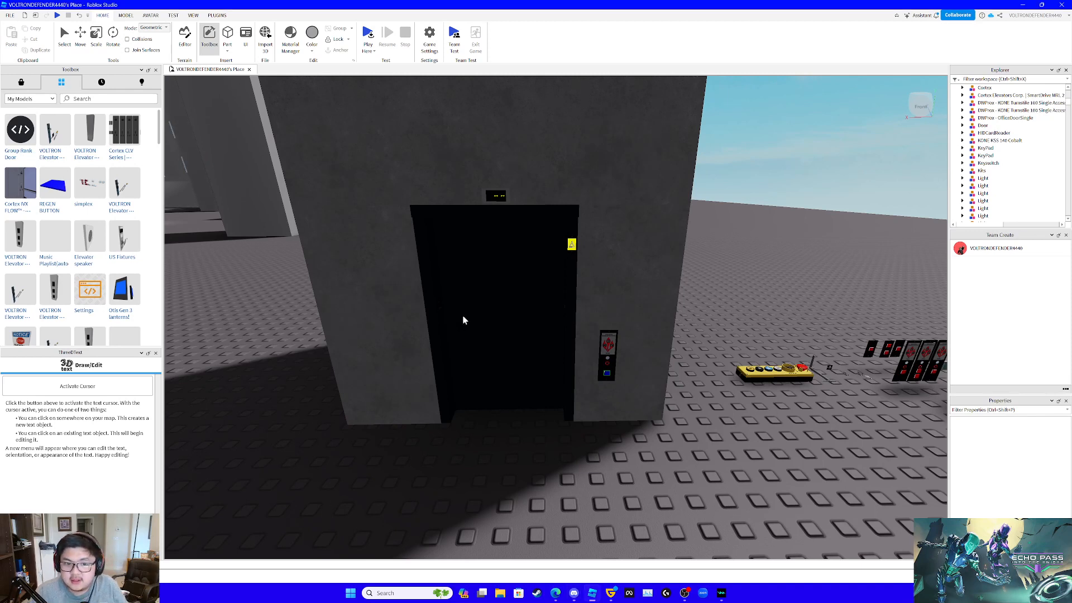
- Select the customised elevator model and open its Settings module script
left_click(86, 37)
left_click(575, 194)
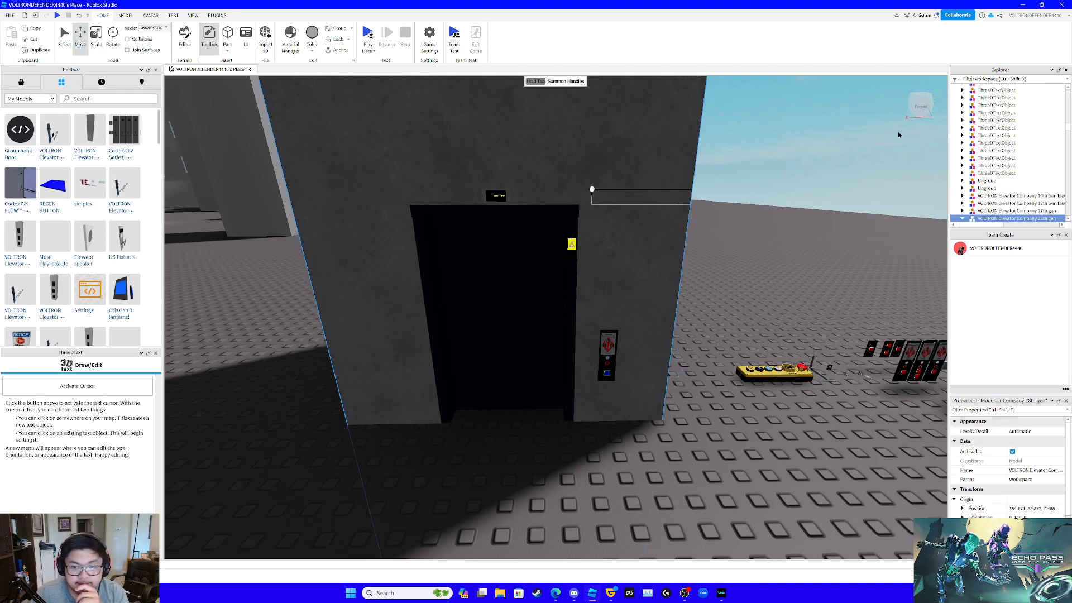
scroll(1018, 152, "down", 4)
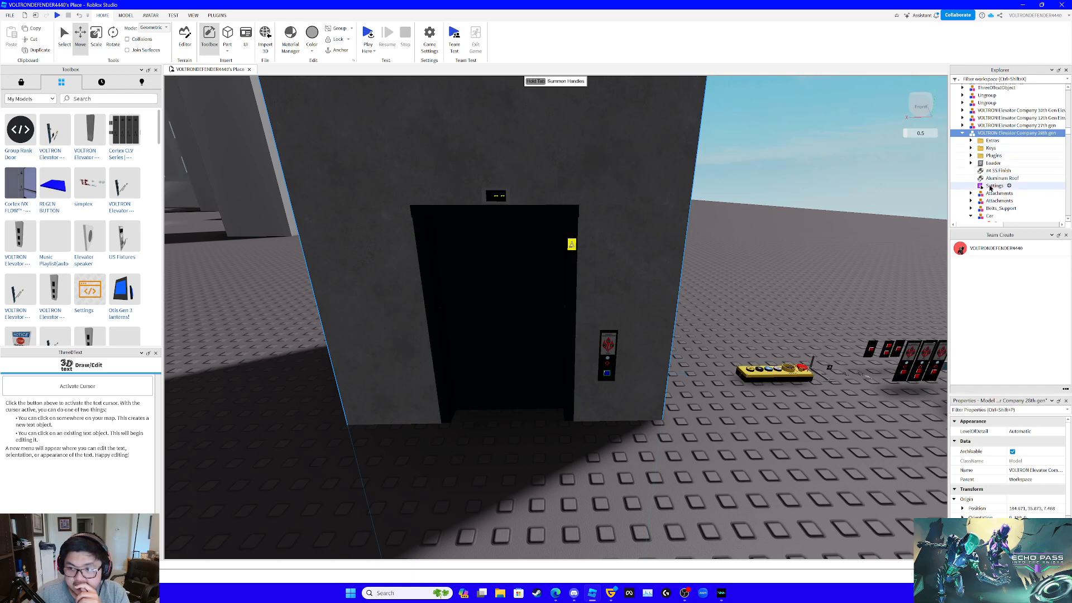
double_click(993, 186)
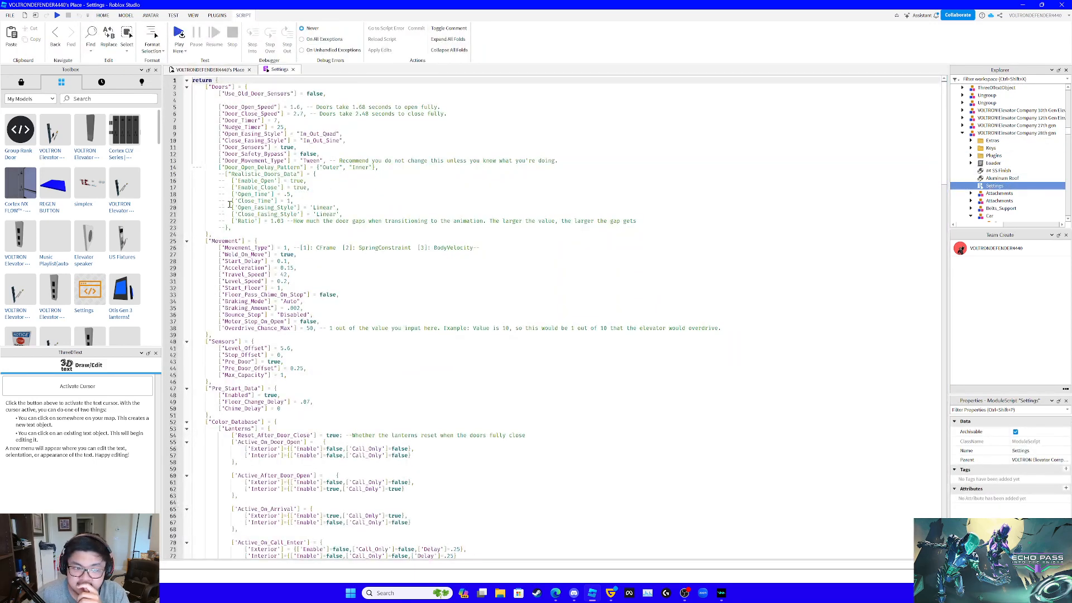
- Replace the Locking block in the Settings script with the copied version that has separate up and down lists under Locked_Hall_Floors
scroll(364, 217, "down", 20)
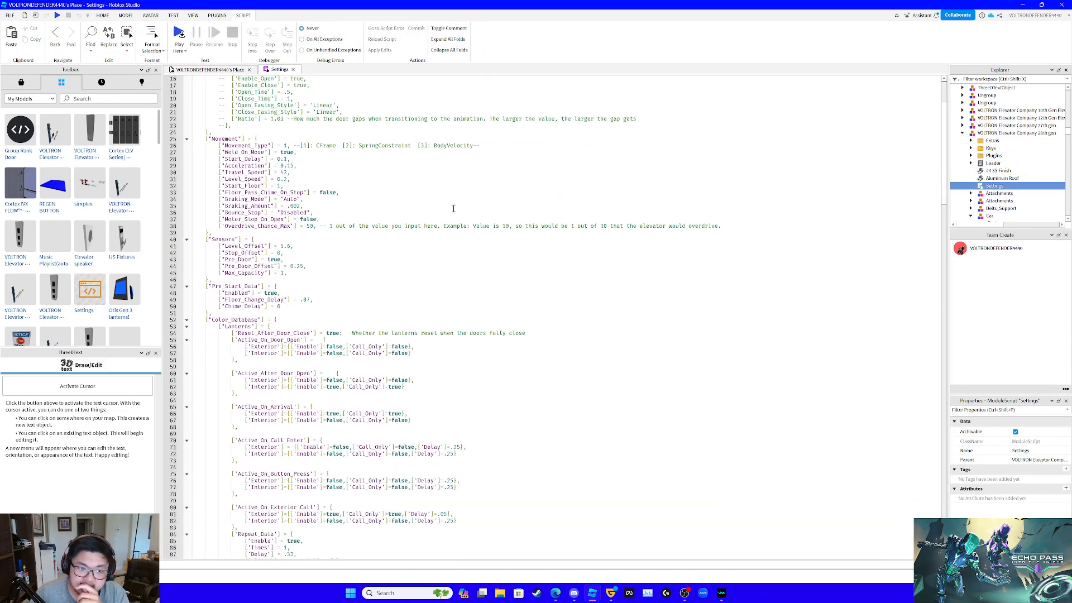
scroll(456, 205, "down", 14)
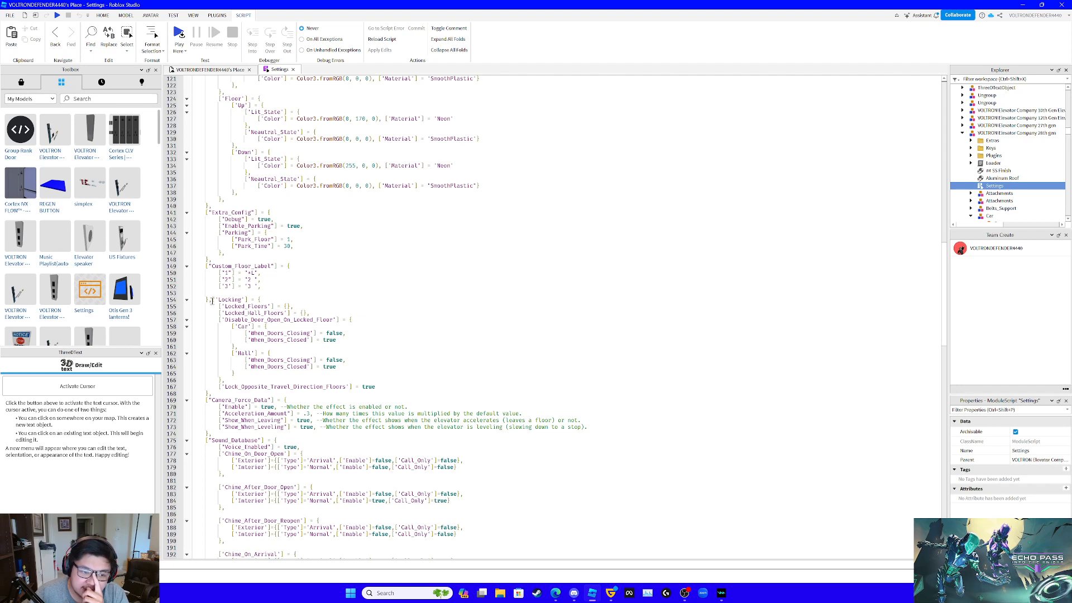
left_click_drag(212, 302, 263, 393)
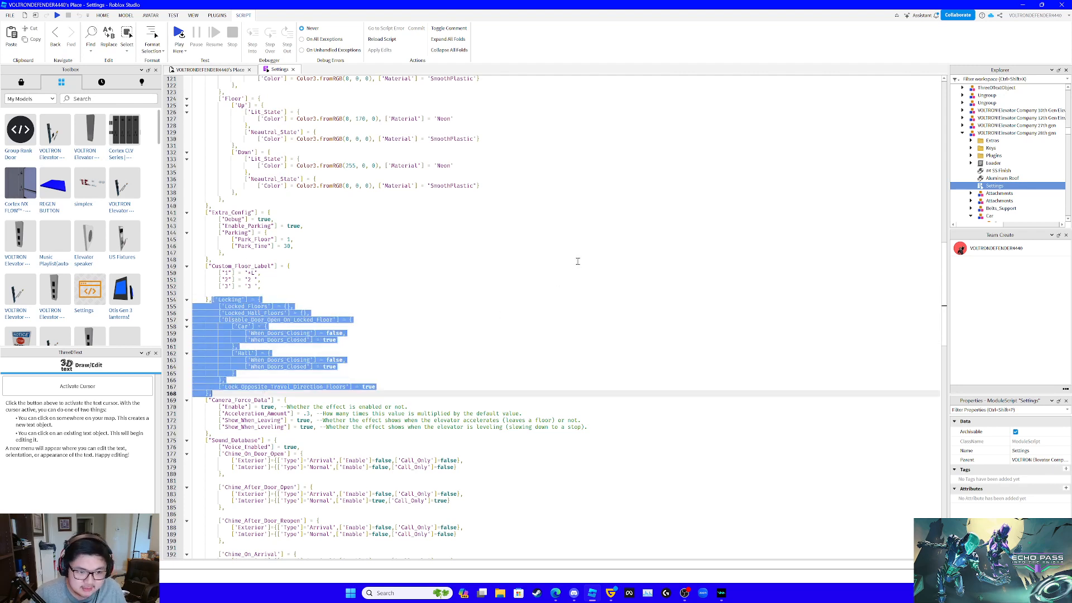
type("['Locking'] = { \t\t['Locked_Floors'] = {}, \t\t['Locked_Hall_Floors'] = { \t\t\t['up'] = {}, \t\t\t['down'] = {} \t\t}, \t\t['Disable_Door_Open_On_Locked_Floor'] = { \t\t\t['Car'] = { \t\t\t\t['When_Doors_Closing'] = false, \t\t\t\t['When_Doors_Closed'] = true \t\t\t}, \t\t\t['Hall'] = { \t\t\t\t['When_Doors_Closing'] = false, \t\t\t\t['When_Doors_Closed'] = true \t\t\t} \t\t}, \t\t['Lock_Opposite_Travel_Direction_Floors'] = false \t},")
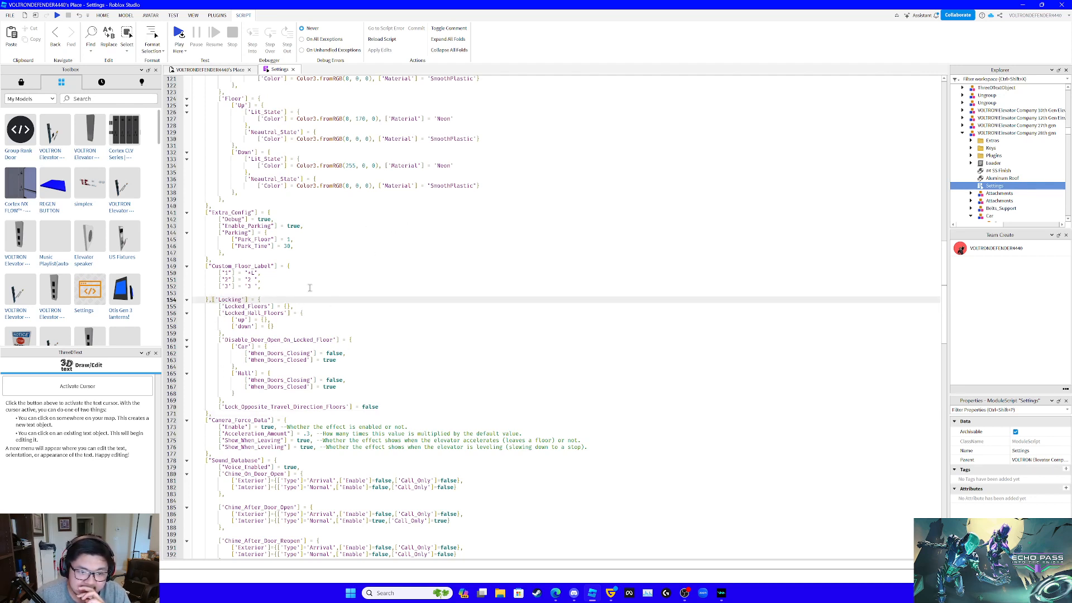
- Leave the up list of Locked_Hall_Floors empty, set its down list to 2, and close the Settings script
left_click(266, 319)
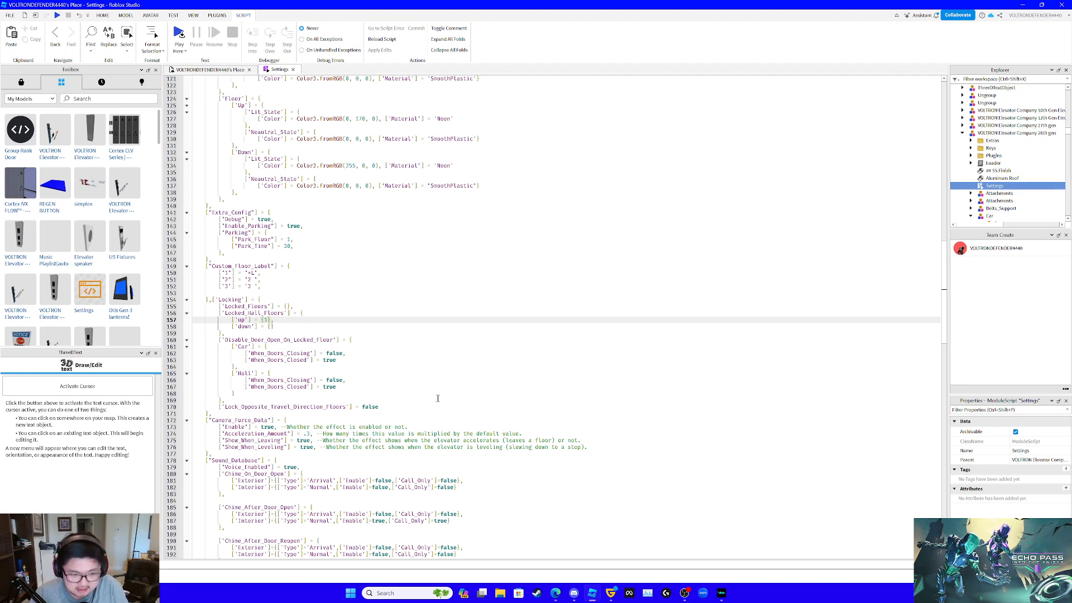
left_click(269, 326)
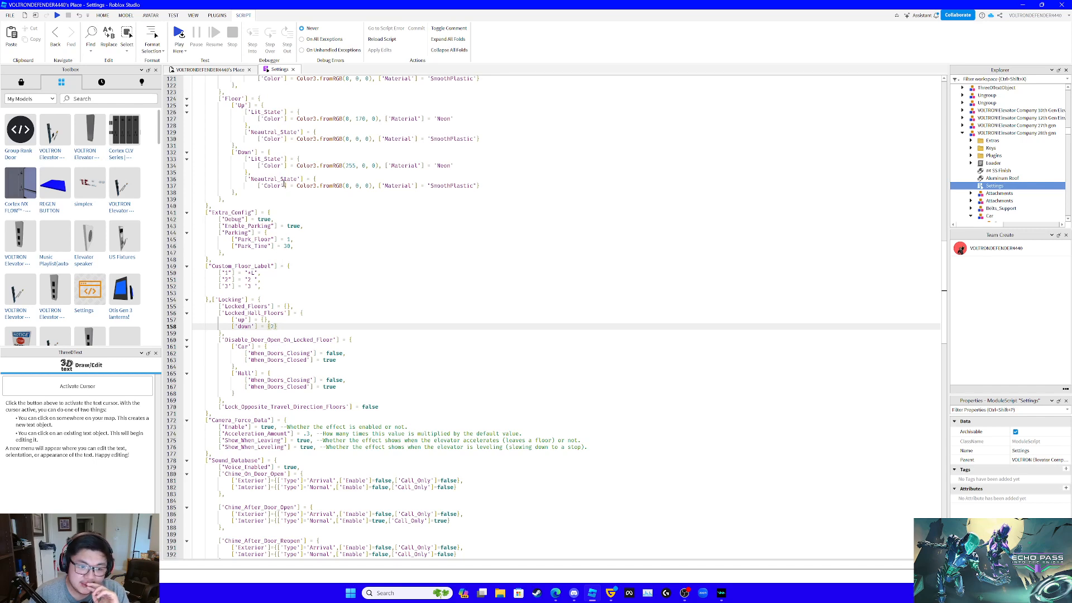
left_click(294, 70)
- Search the saved models for HID and insert the Cortex-converted HID Card Reader on the ground in front of the elevator
right_click_drag(501, 235, 482, 261)
scroll(482, 261, "down", 4)
left_click(84, 98)
type("HID")
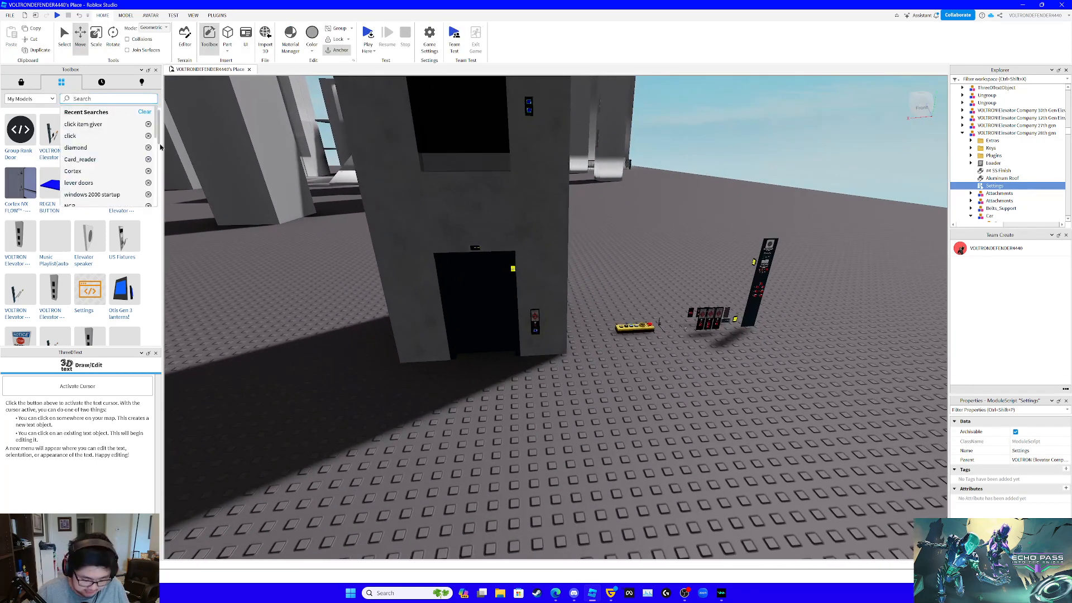
key("Return")
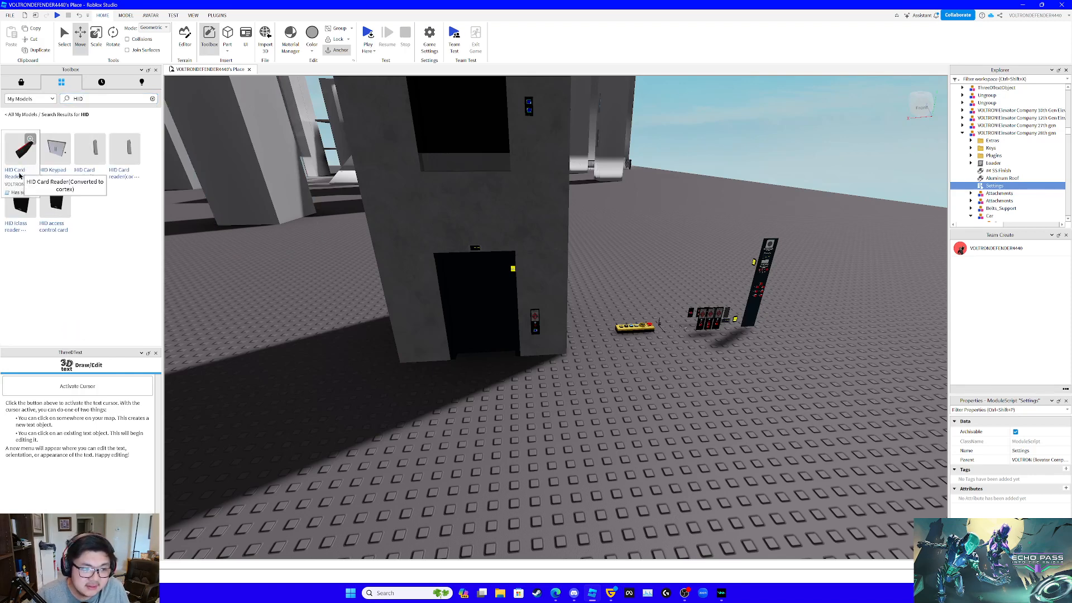
left_click_drag(20, 168, 577, 424)
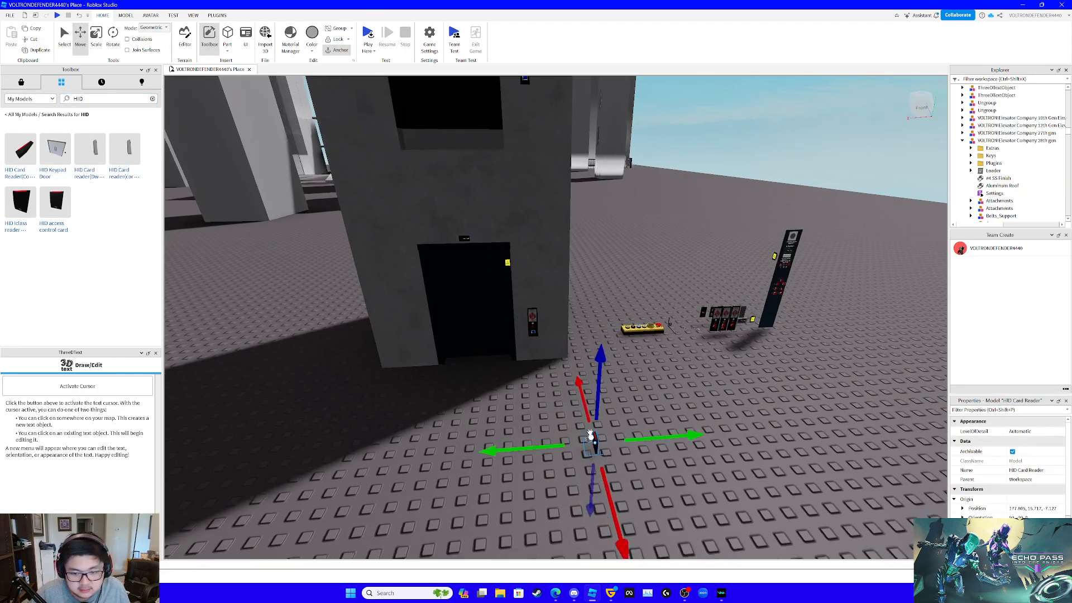
right_click_drag(577, 424, 614, 425)
- Rotate the HID Card Reader to line up with the elevator's front wall and ready it for moving
left_click(100, 34)
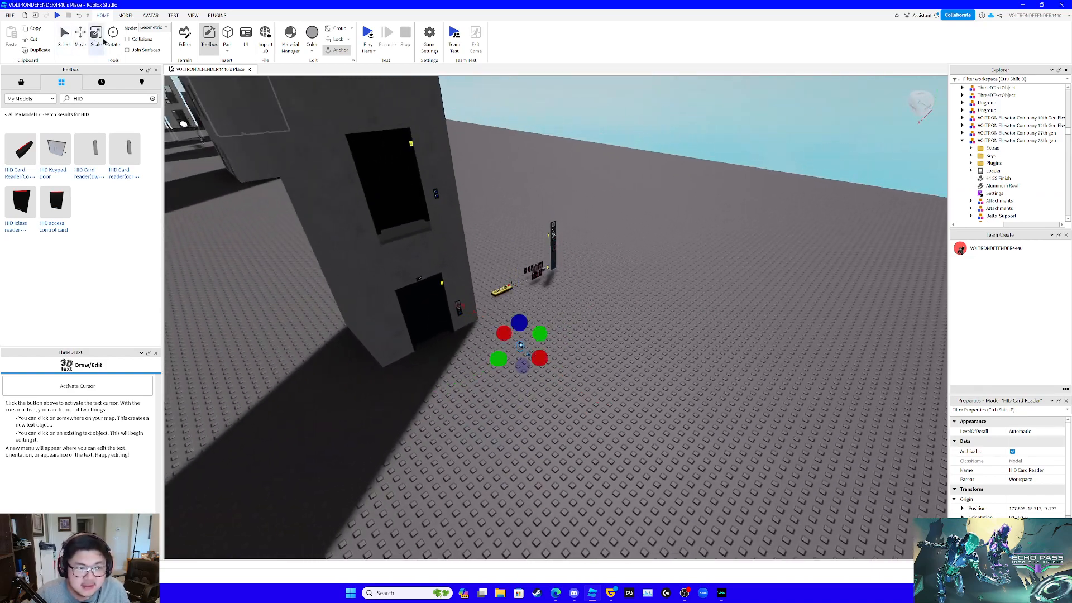
left_click(112, 38)
key("w")
right_click_drag(586, 252, 600, 286)
left_click_drag(637, 468, 642, 419)
left_click(79, 34)
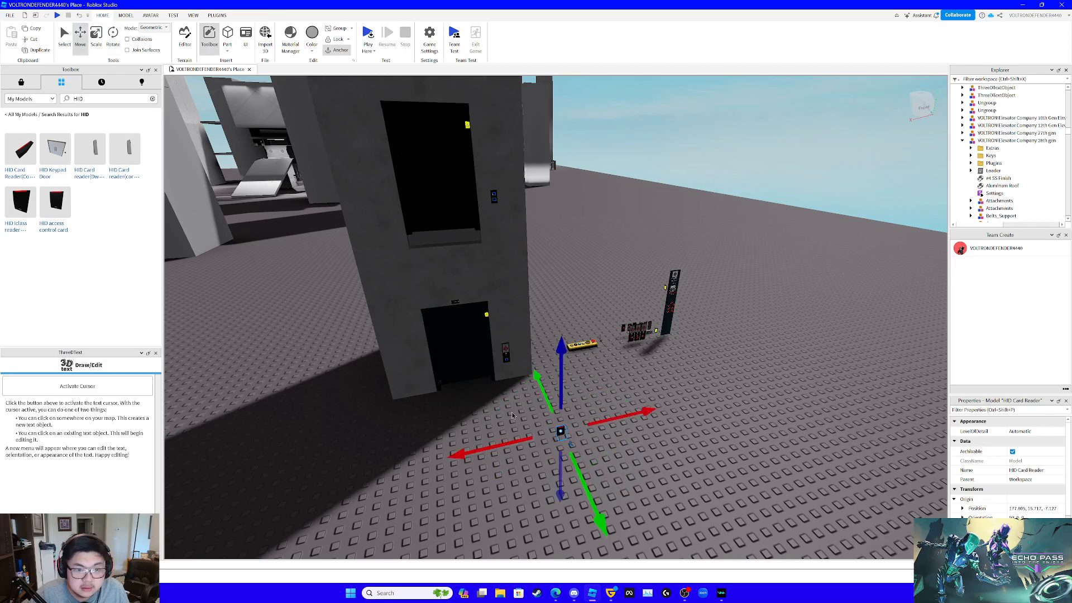
- Place the card reader on the front wall beside the second-floor hall buttons and lower it 0.1 studs to align
left_click_drag(560, 431, 501, 197)
key("w")
mouse_move(503, 224)
right_mouse_down()
mouse_move(507, 238)
mouse_move(506, 220)
right_mouse_up()
key("w")
left_click_drag(574, 184, 586, 190)
right_click_drag(586, 190, 588, 184)
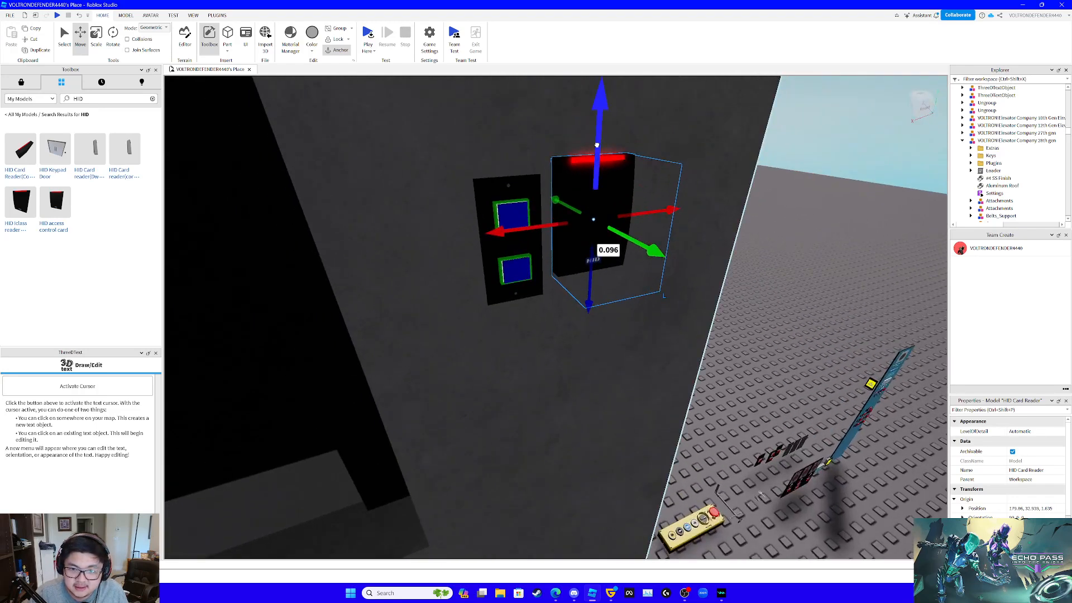
left_click_drag(597, 150, 598, 161)
key("s")
right_click_drag(597, 161, 586, 165)
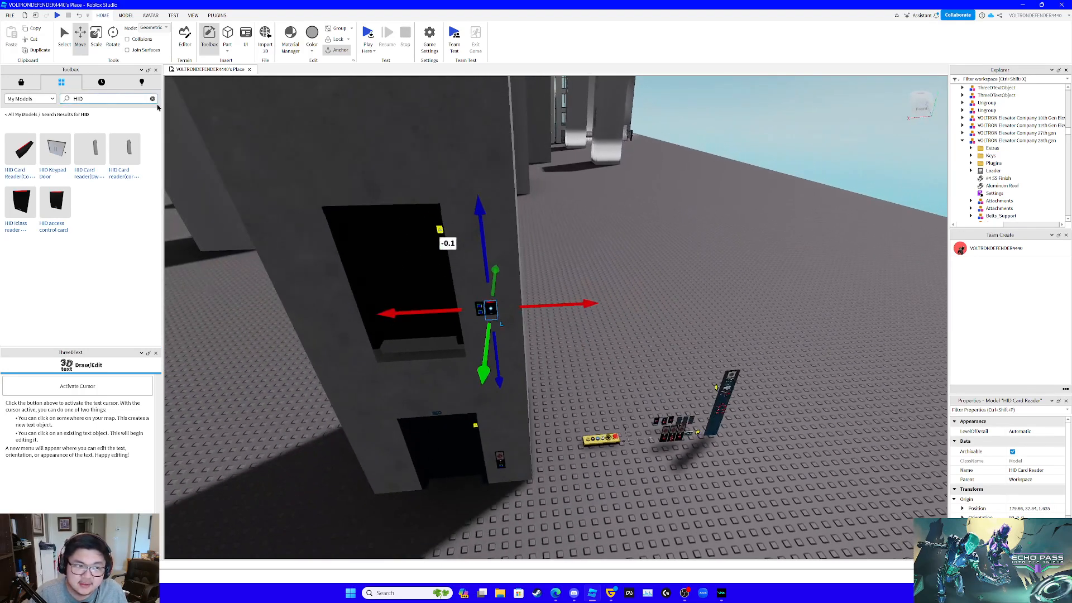
- Search the saved models for cortex doors and insert the All Cortex Doors And Sliding Door set
left_click(152, 100)
type("corte")
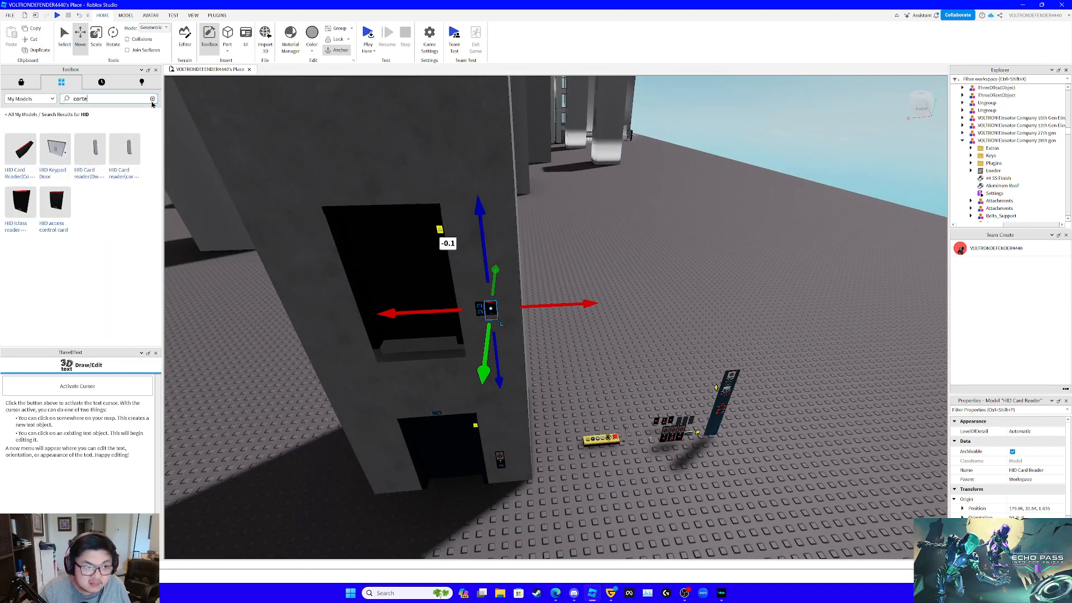
type("x doorsa")
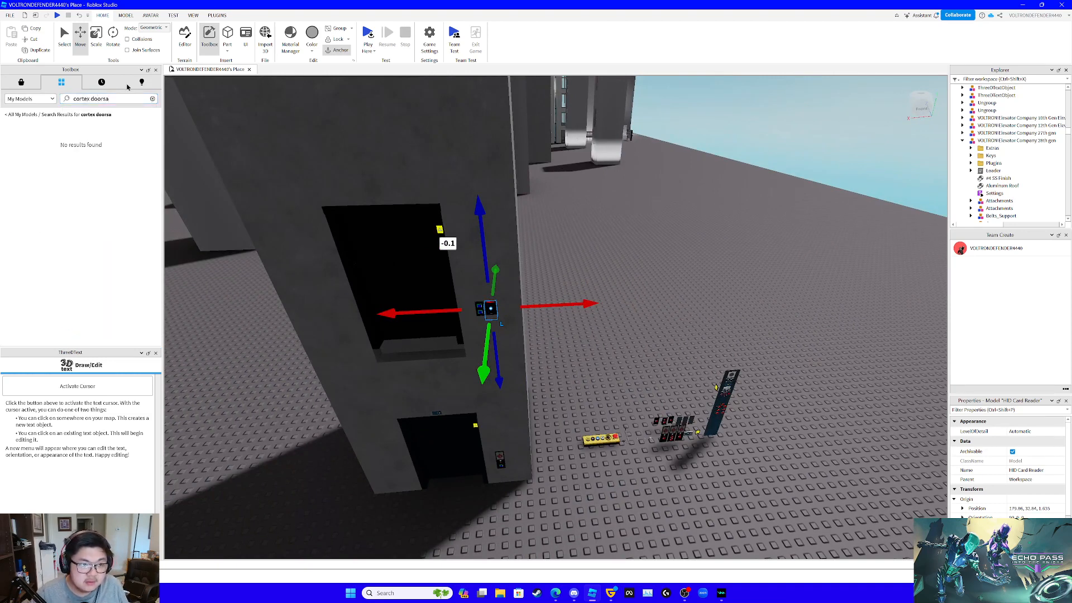
key("BackSpace")
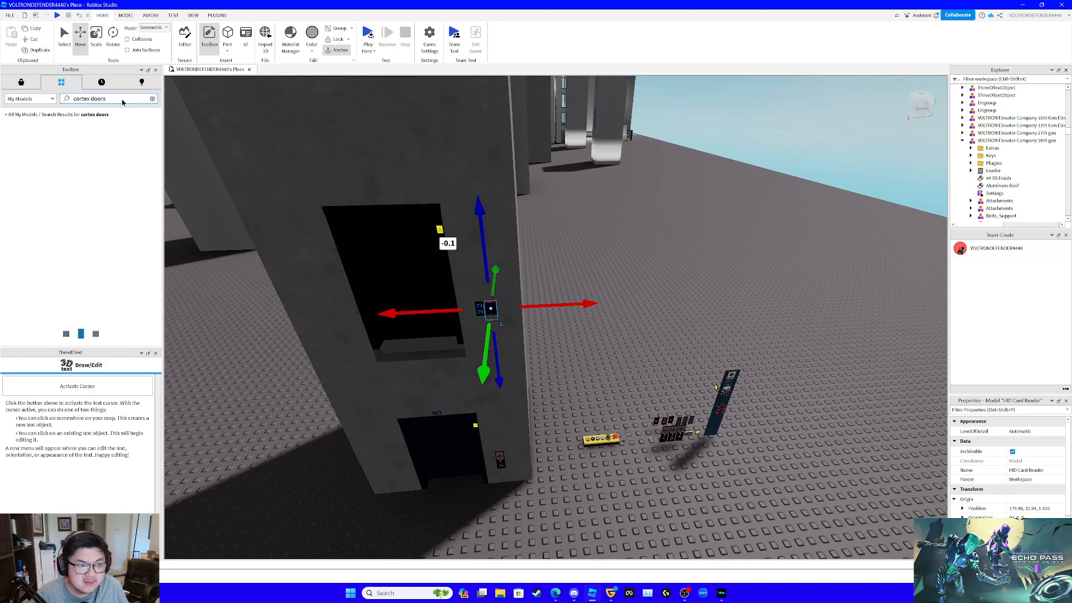
key("s")
right_click_drag(335, 223, 447, 235)
left_click(24, 152)
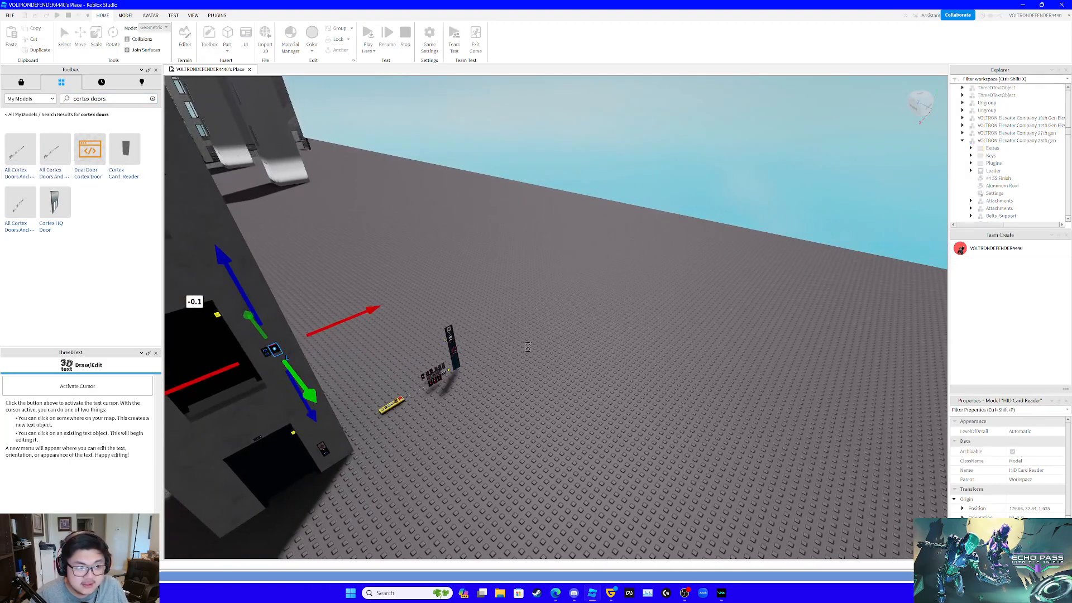
- Expand the inserted All Cortex Doors And Sliding Door set and examine the reader modules in its server script group
left_click_drag(547, 351, 633, 378)
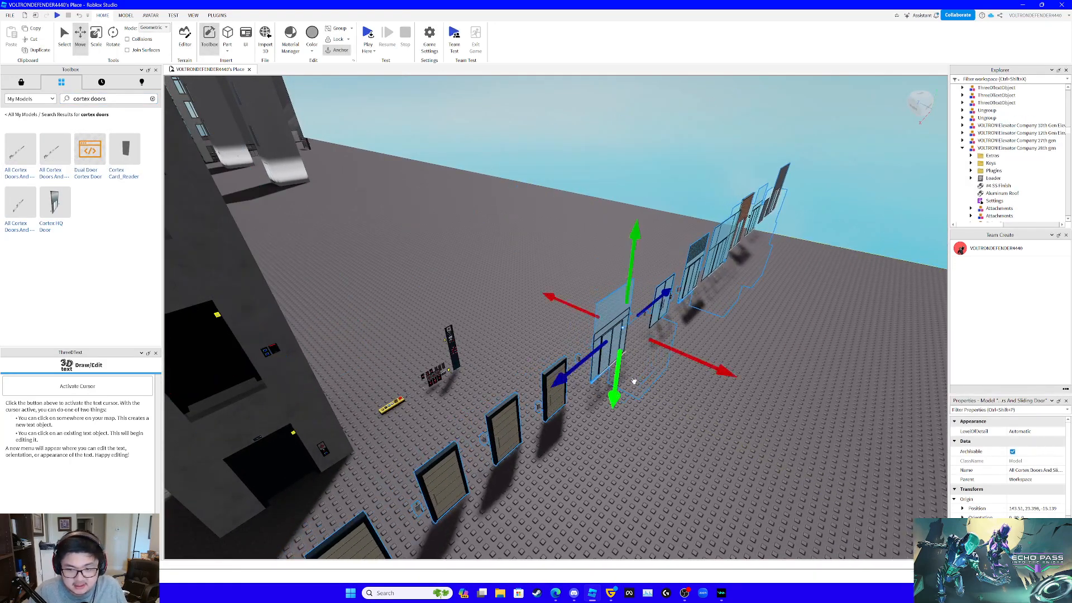
key("w")
right_click_drag(633, 378, 658, 388)
key("w")
key("f")
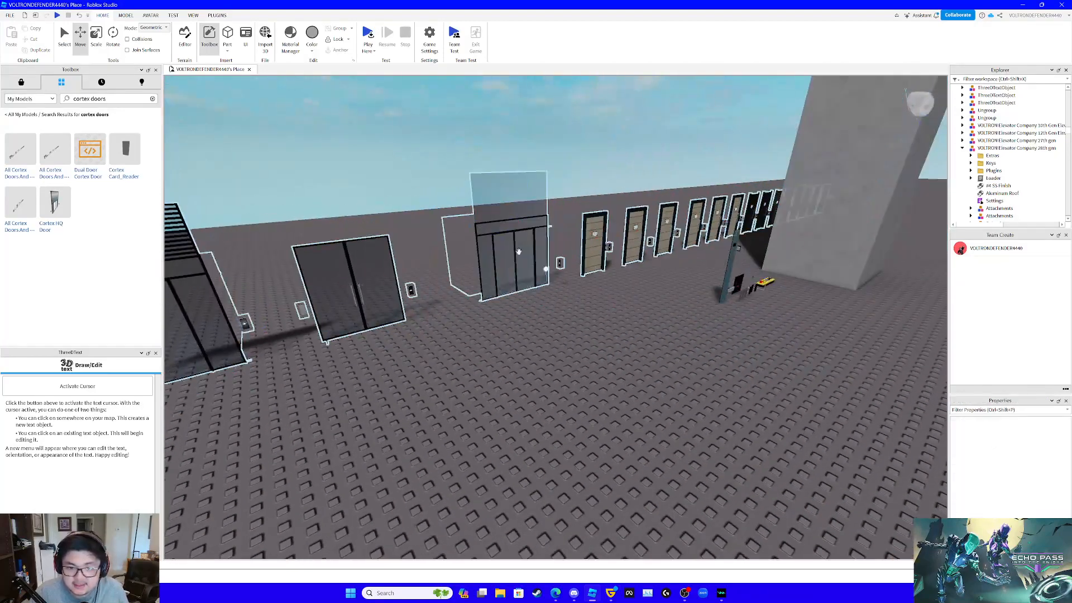
scroll(963, 142, "up", 4)
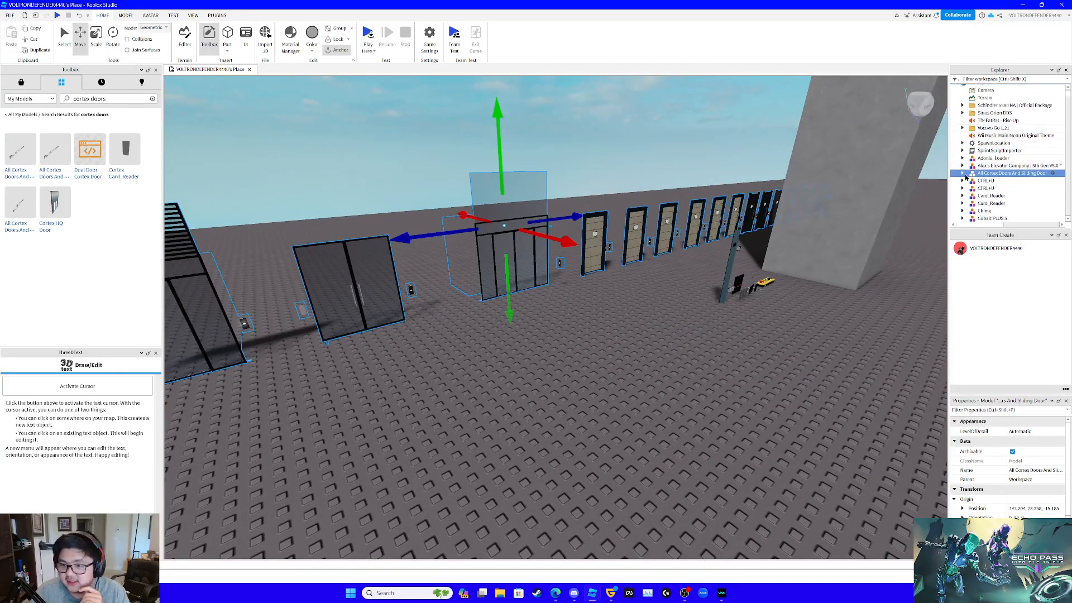
left_click(962, 175)
scroll(976, 163, "down", 6)
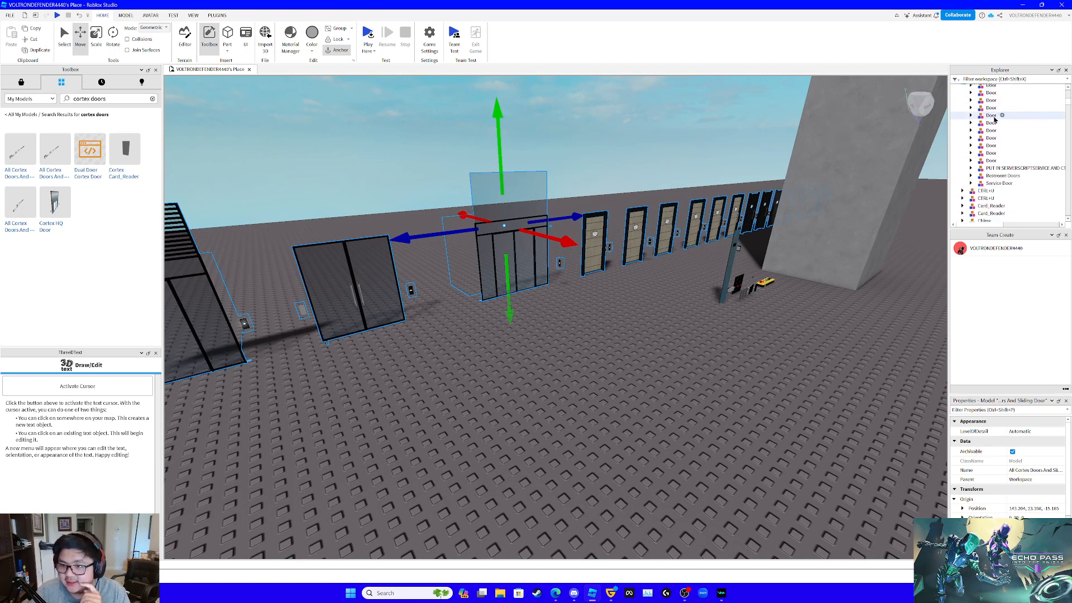
left_click(986, 126)
left_click(971, 125)
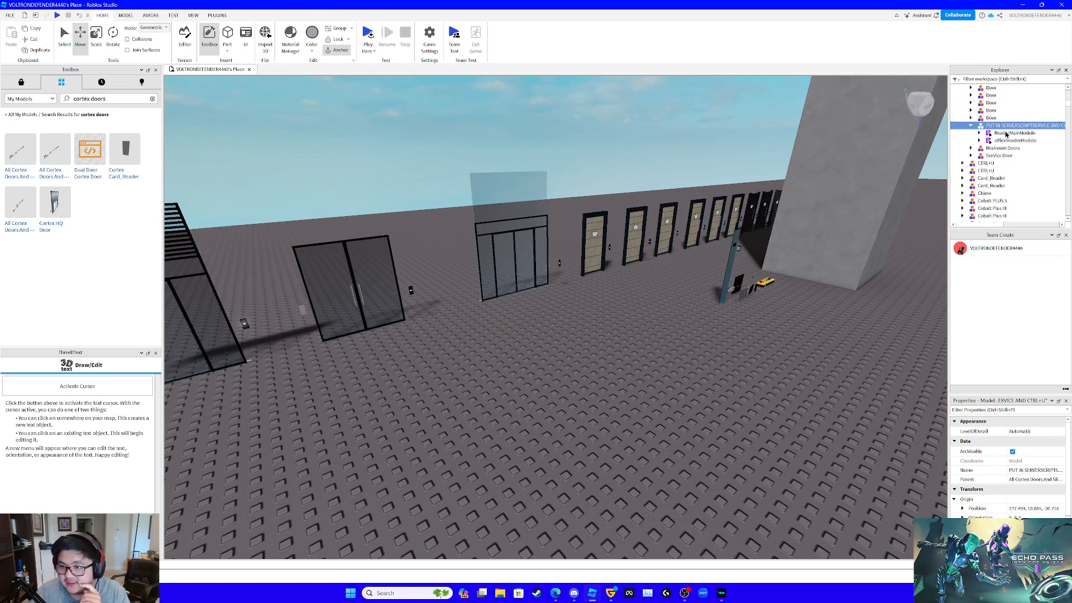
mouse_move(979, 223)
left_mouse_down()
mouse_move(999, 222)
mouse_move(975, 223)
left_mouse_up()
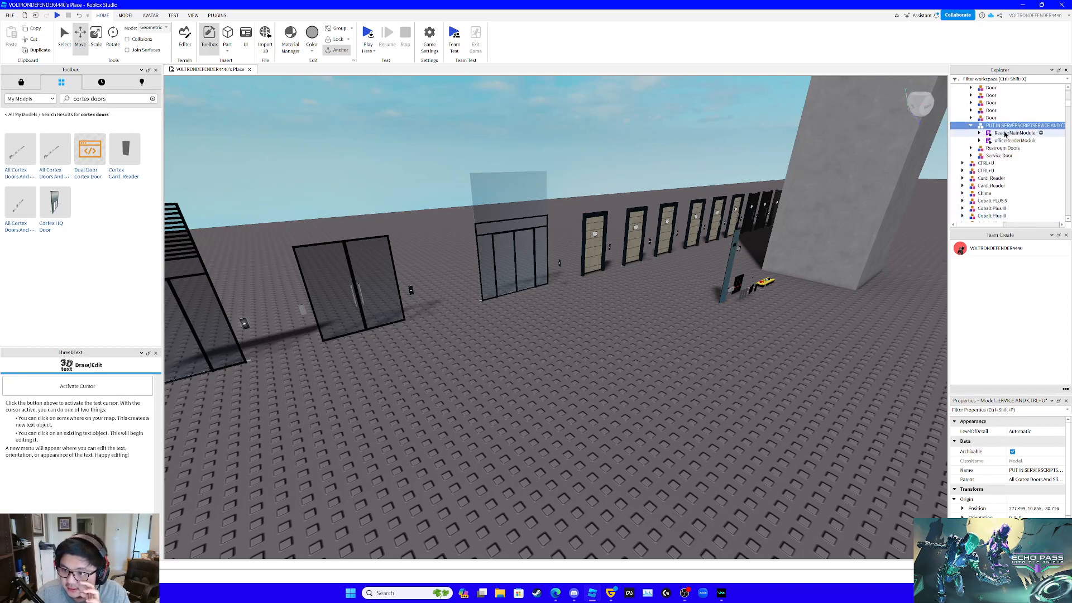
left_click(1004, 141)
left_click(1009, 133)
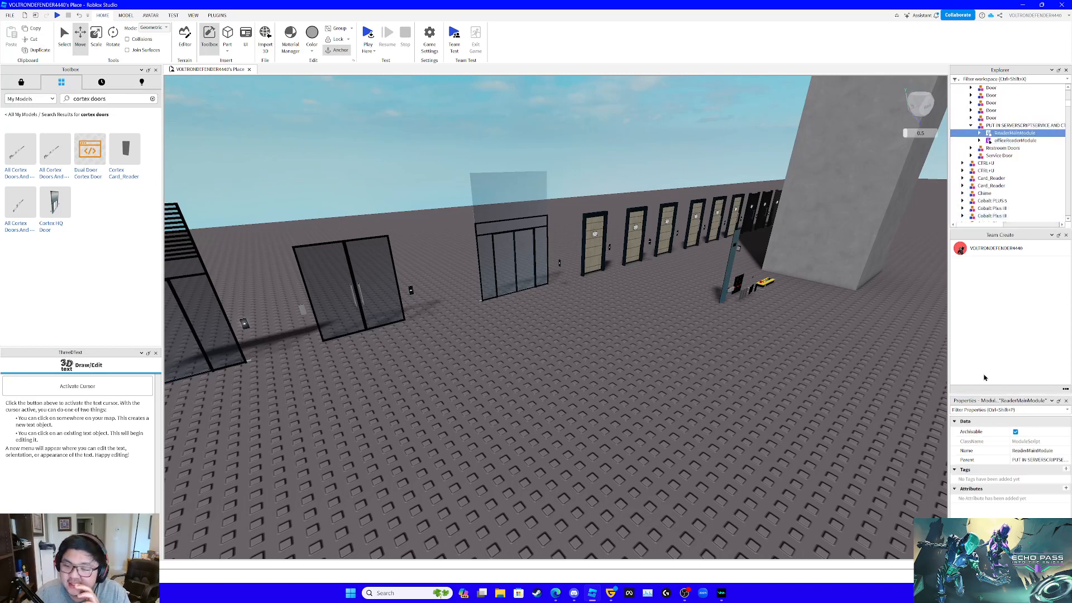
- Delete the whole All Cortex Doors And Sliding Door set from the place
left_click(661, 243)
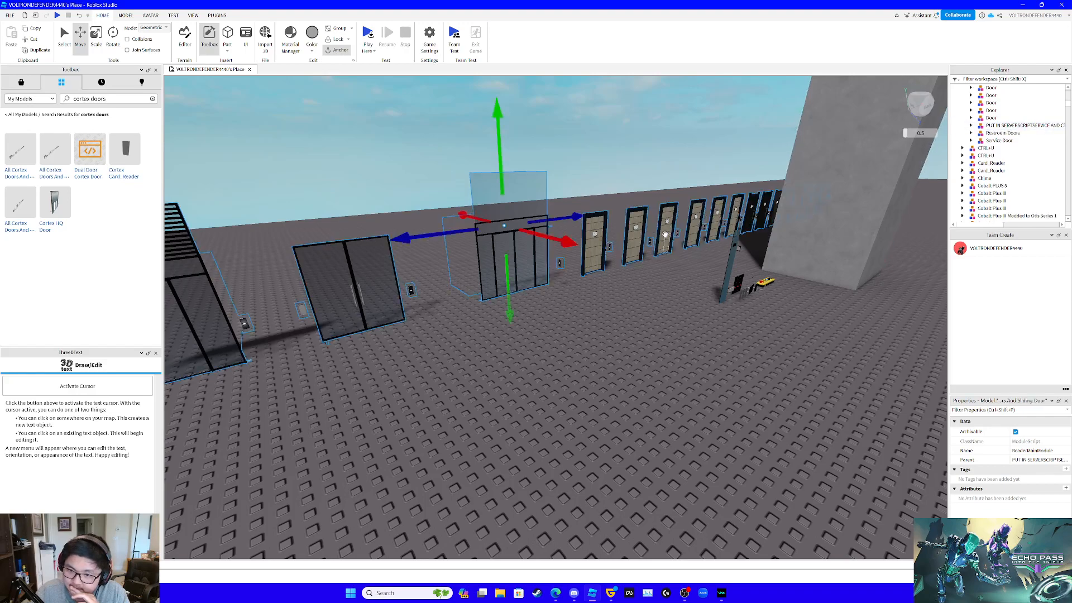
key("Delete")
right_click_drag(643, 321, 643, 321)
key("w")
- Lower the HID Card Reader on the front wall by 0.048 studs beside the second-floor hall buttons
key("w")
key("s")
left_click(570, 263)
left_click_drag(567, 209, 567, 213)
right_click_drag(621, 247, 621, 247)
key("s")
key("w")
- Move the HID Card Reader from the workspace into the expanded VOLTRON Elevator Company model
scroll(998, 178, "down", 3)
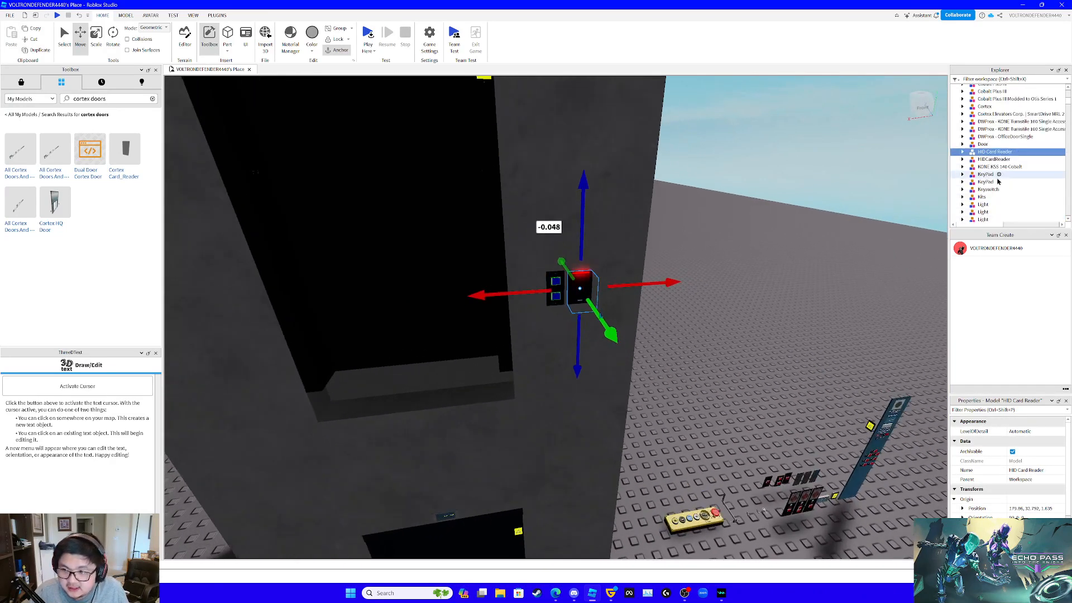
left_click_drag(982, 157, 1026, 176)
scroll(999, 186, "up", 10)
scroll(999, 187, "down", 15)
scroll(1000, 183, "up", 3)
scroll(1027, 142, "down", 8)
scroll(1032, 160, "down", 2)
scroll(1027, 177, "up", 1)
scroll(1036, 132, "up", 3)
left_click_drag(1031, 130, 1046, 165)
scroll(1044, 154, "down", 5)
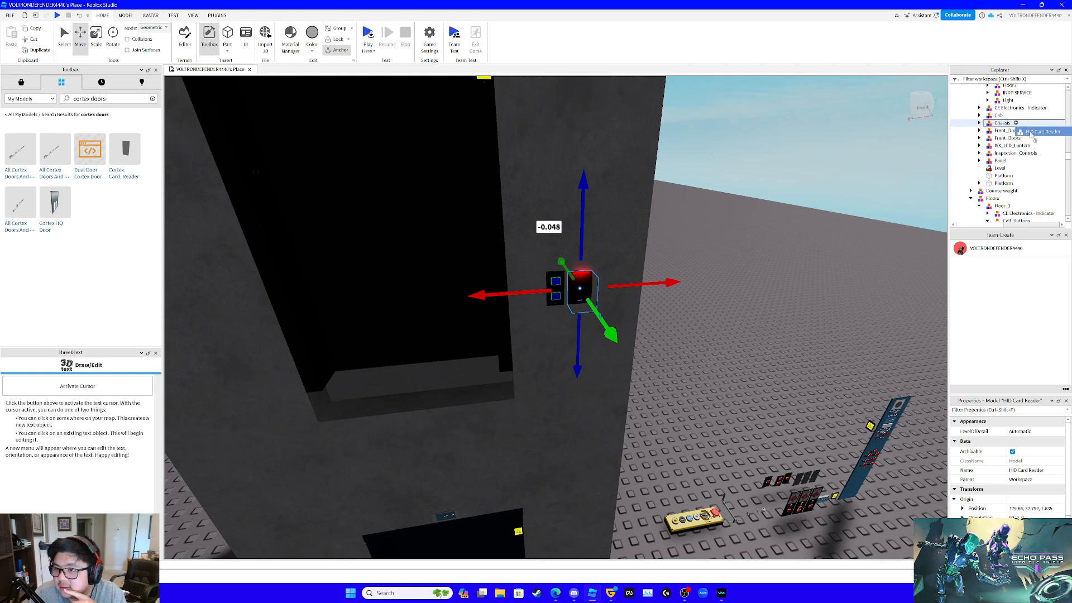
mouse_move(1007, 163)
left_mouse_down()
mouse_move(1048, 163)
mouse_move(1026, 137)
mouse_move(1012, 150)
left_mouse_up()
- Collapse the elevator's Car and floor groups, then move the HID Card Reader into the Floors group
scroll(1013, 168, "down", 5)
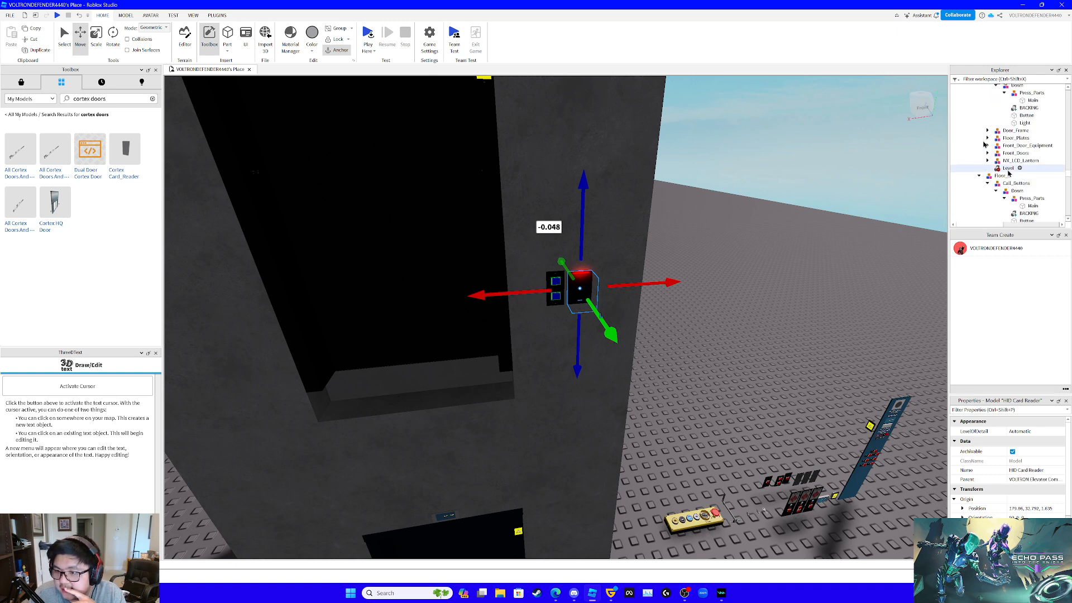
scroll(1011, 179, "down", 5)
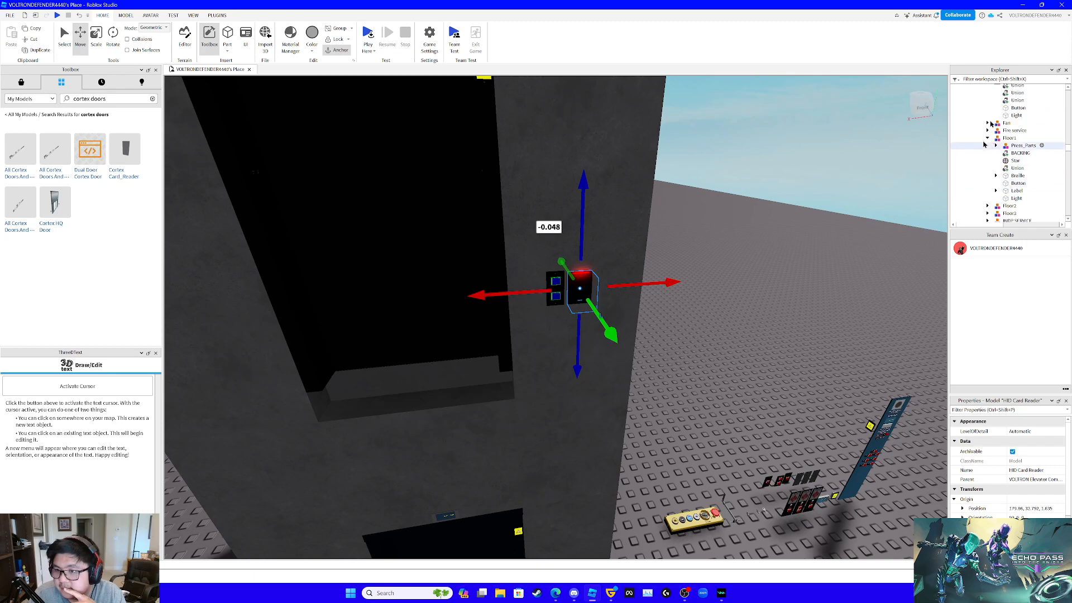
left_click_drag(915, 3, 872, 1)
scroll(1018, 193, "up", 10)
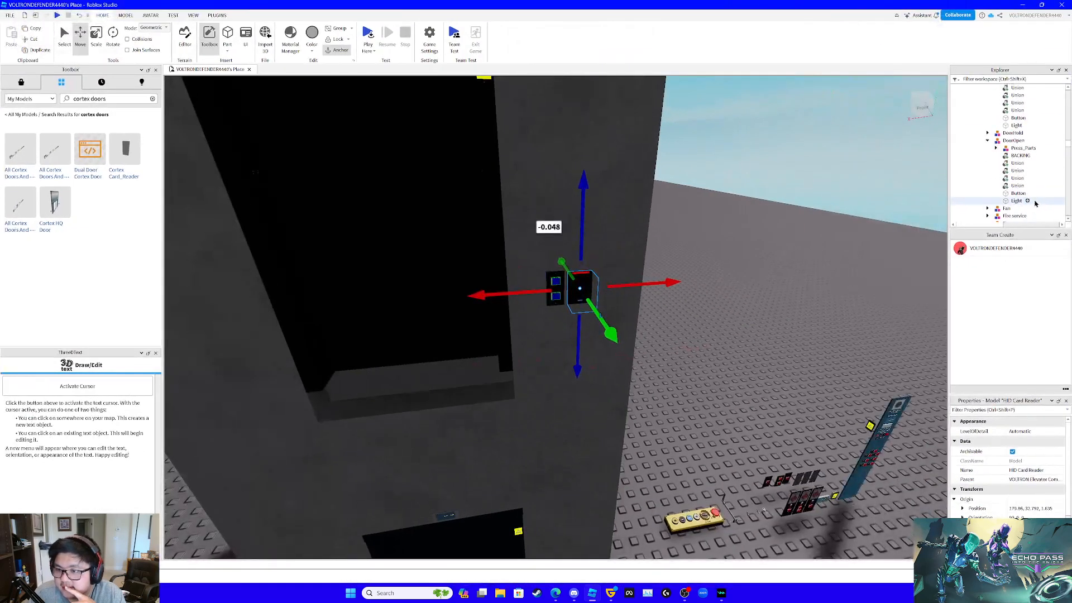
scroll(1028, 201, "up", 3)
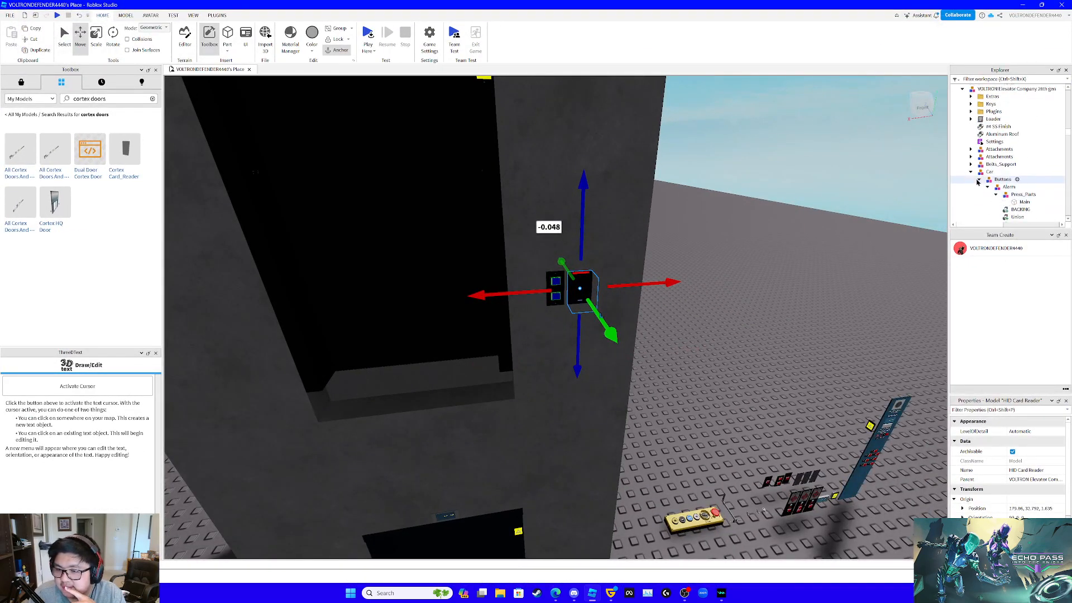
left_click(978, 179)
scroll(1011, 179, "down", 3)
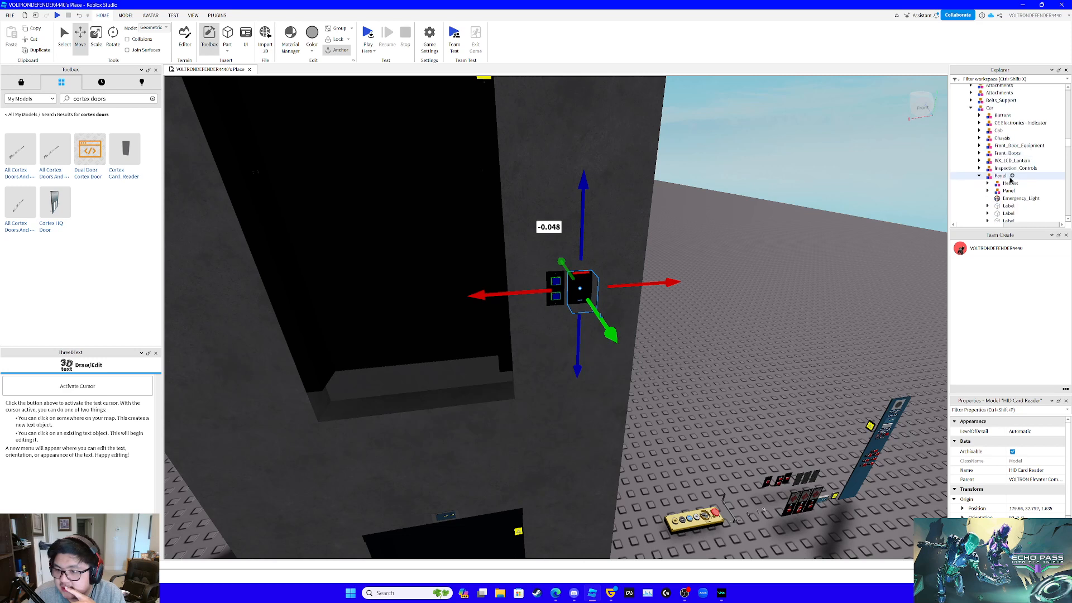
left_click(971, 108)
scroll(991, 130, "up", 3)
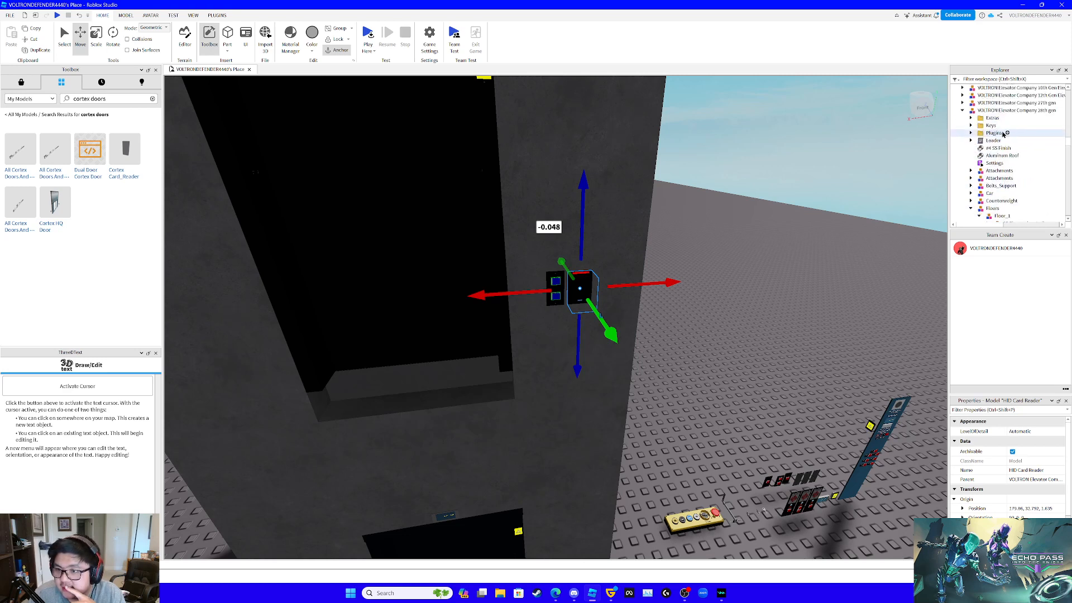
scroll(995, 159, "down", 2)
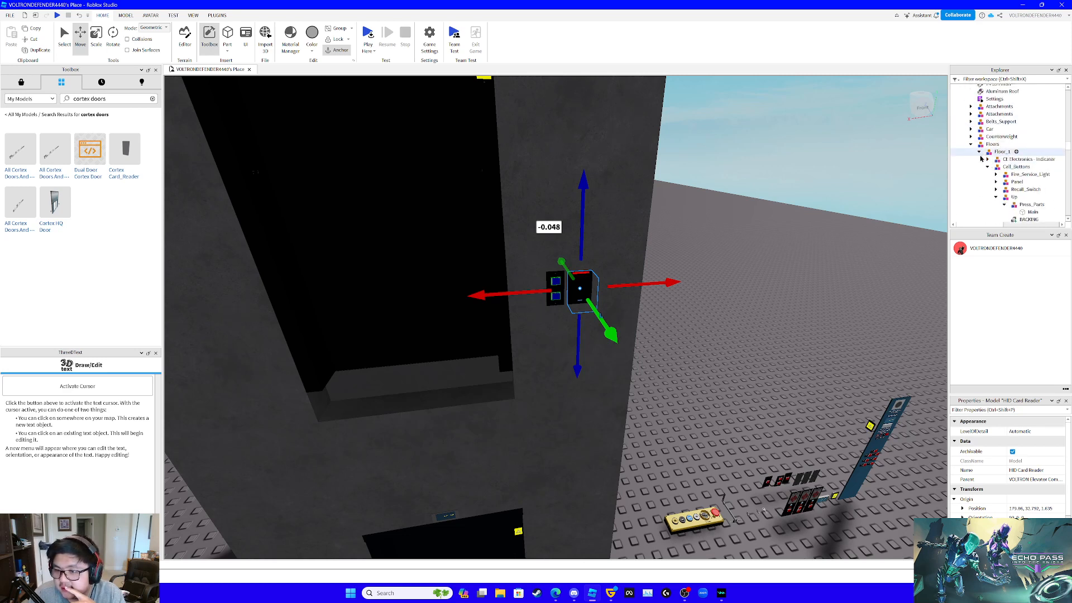
left_click(981, 167)
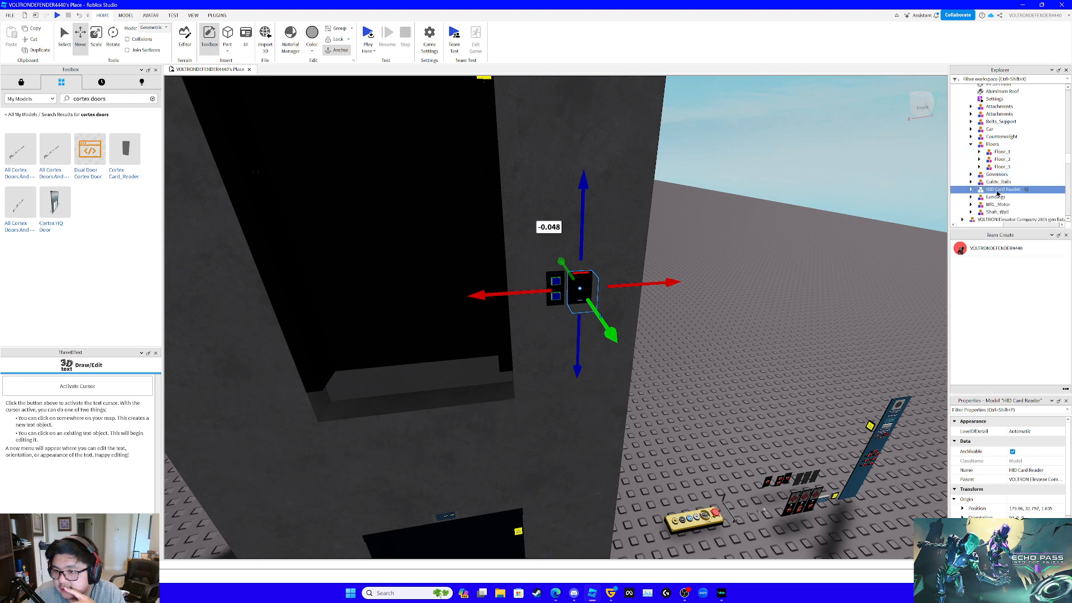
mouse_move(999, 193)
left_mouse_down()
mouse_move(1000, 152)
mouse_move(986, 182)
left_mouse_up()
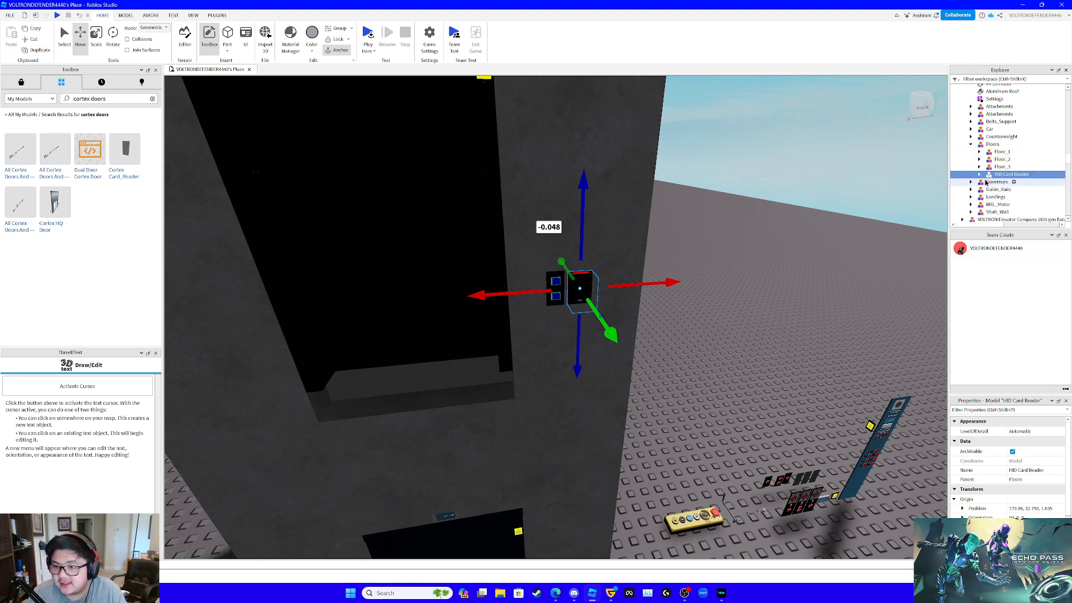
left_click(980, 175)
key("F2")
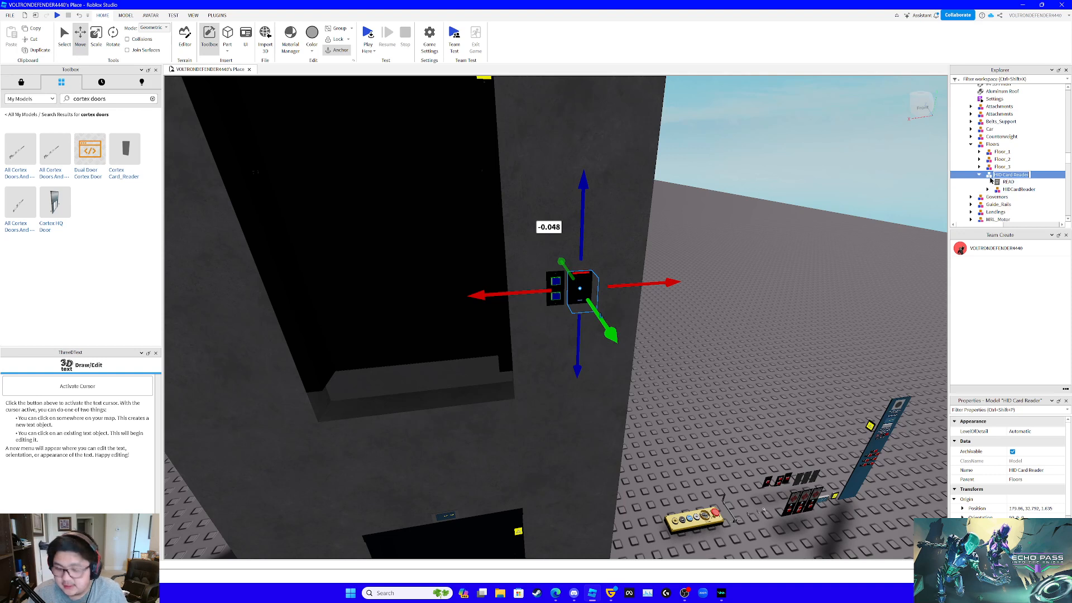
left_click(991, 183)
left_click(1004, 175)
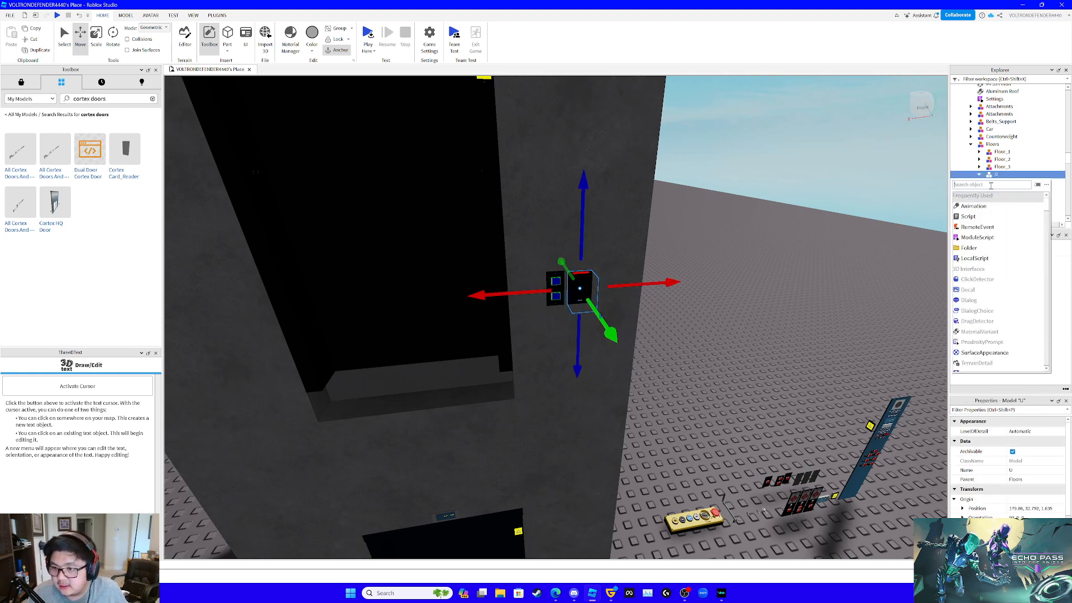
key("ctrl+z")
key("ctrl+z")
key("ctrl+z")
key("ctrl+z")
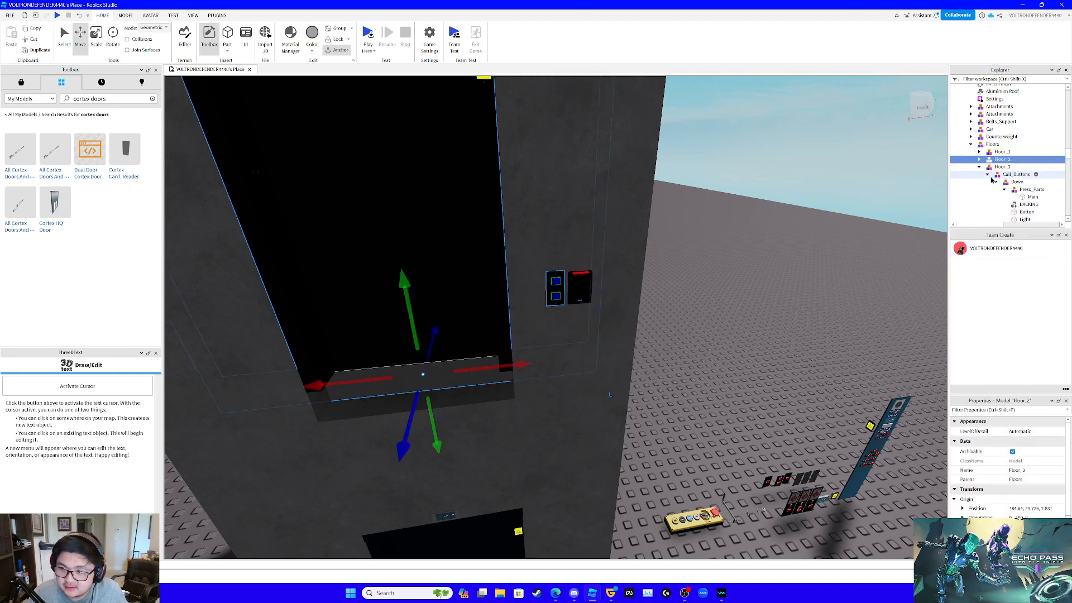
key("ctrl+z")
key("ctrl+z")
key("ctrl+z")
key("ctrl+z")
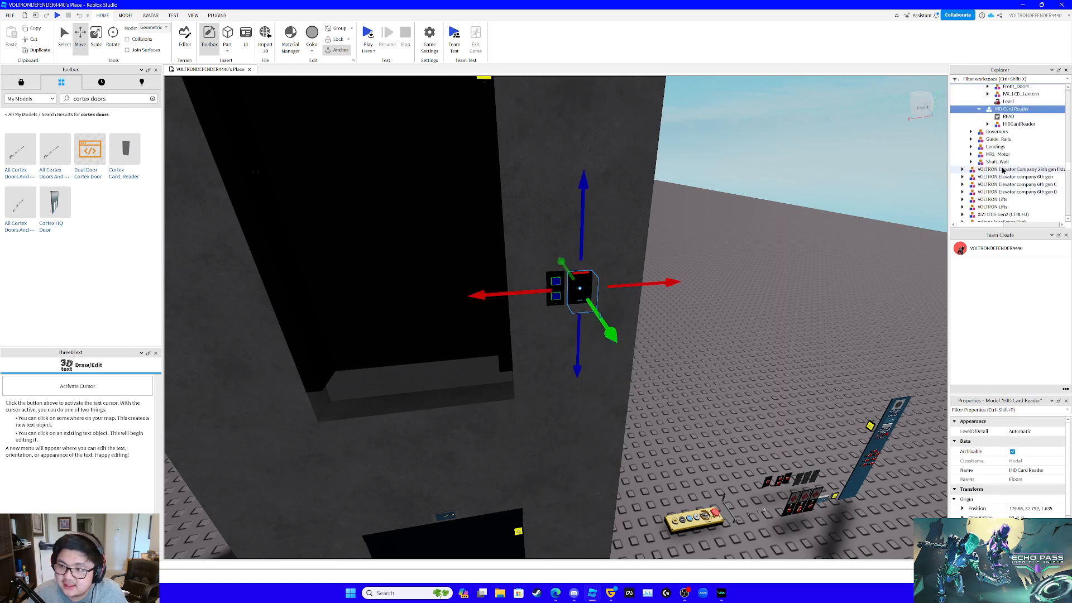
- Ungroup the HID Card Reader model inside the Floors group
left_click(1006, 152)
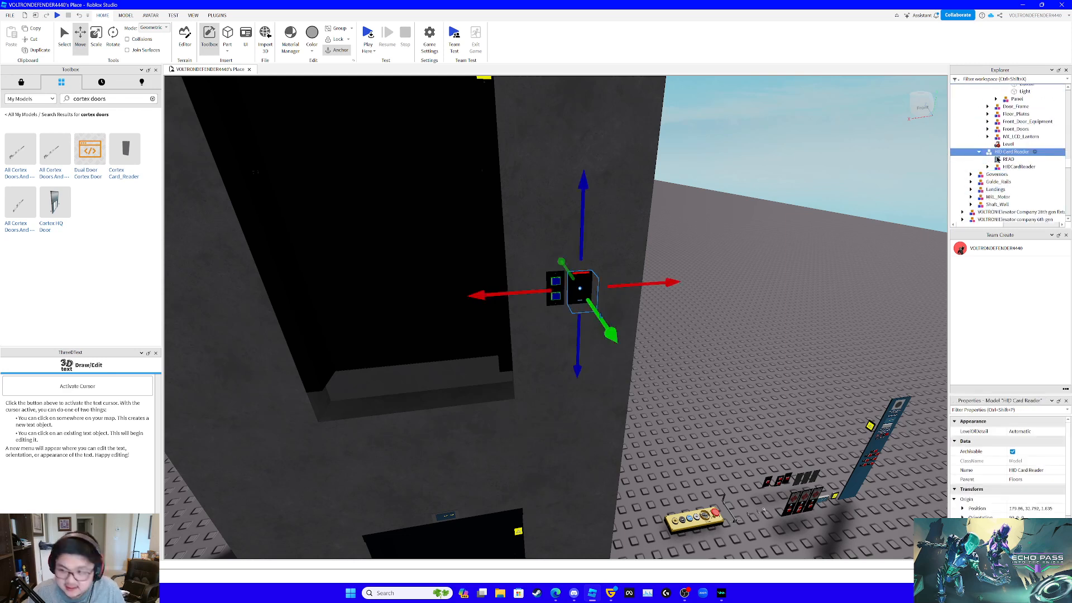
scroll(1007, 184, "up", 1)
key("ctrl+u")
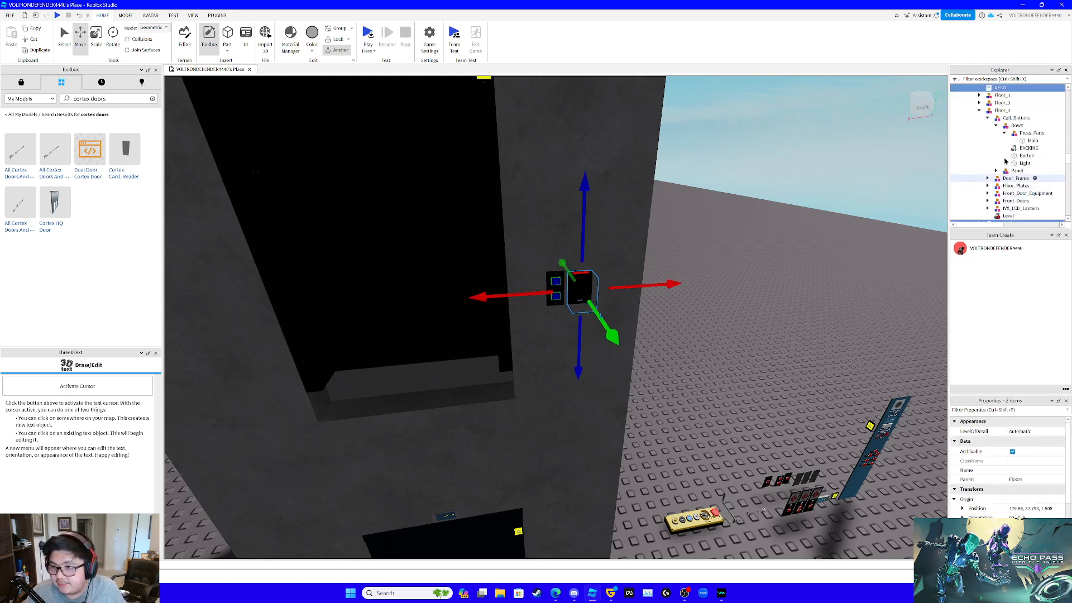
- Read the note in the READ script under Floors, close it and delete that script
scroll(990, 161, "up", 2)
double_click(1000, 130)
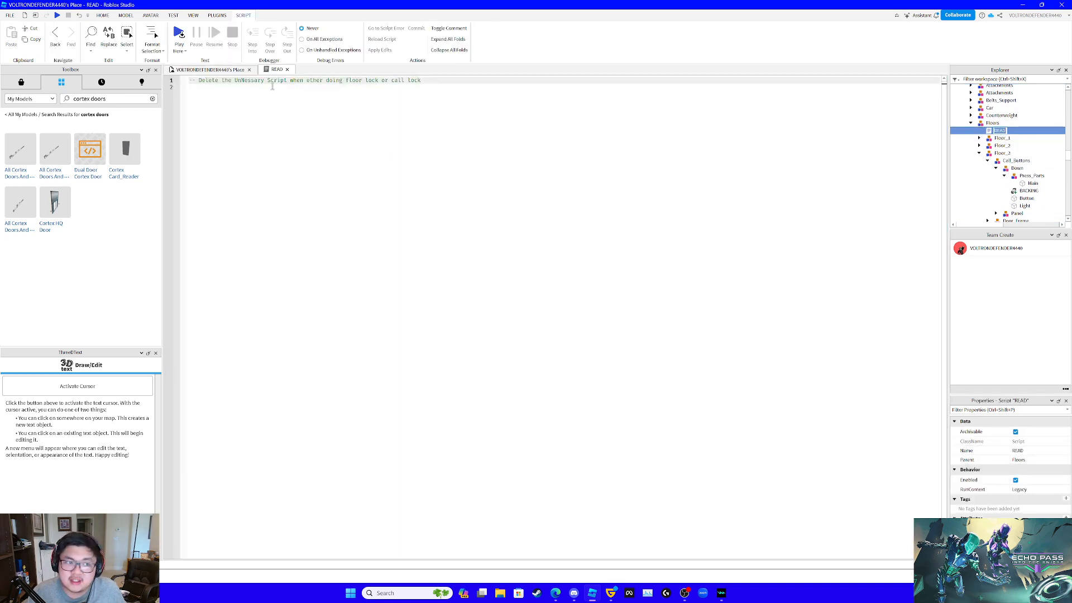
left_click(287, 69)
left_click(1002, 146)
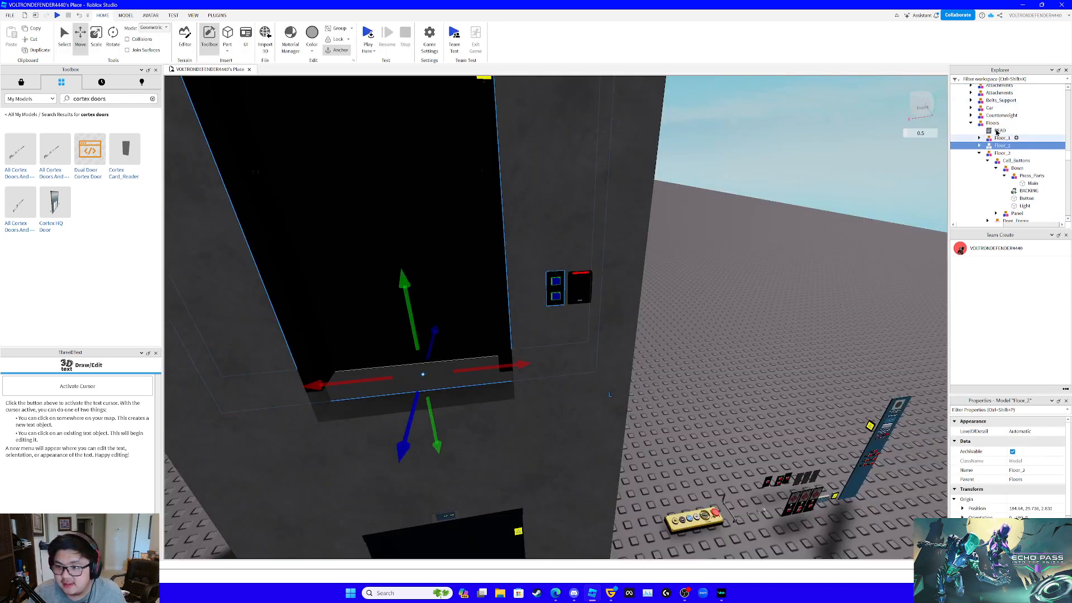
left_click(998, 132)
key("Delete")
- Expand the HIDCardReader model under Floors and delete its Floor Button Lock script
scroll(1005, 168, "down", 3)
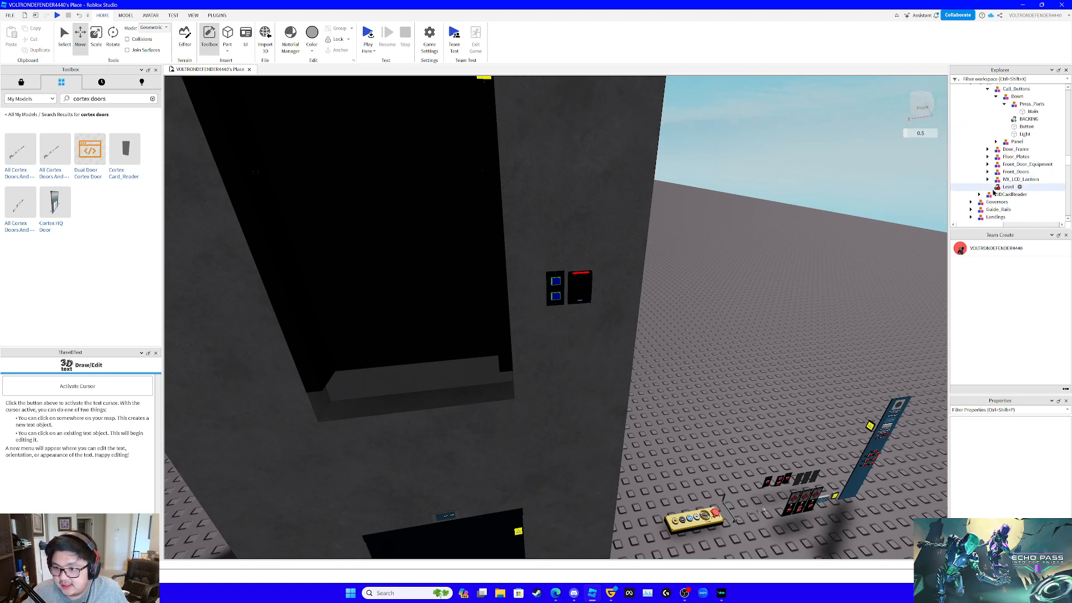
left_click(979, 193)
scroll(1005, 168, "down", 3)
left_click(1011, 132)
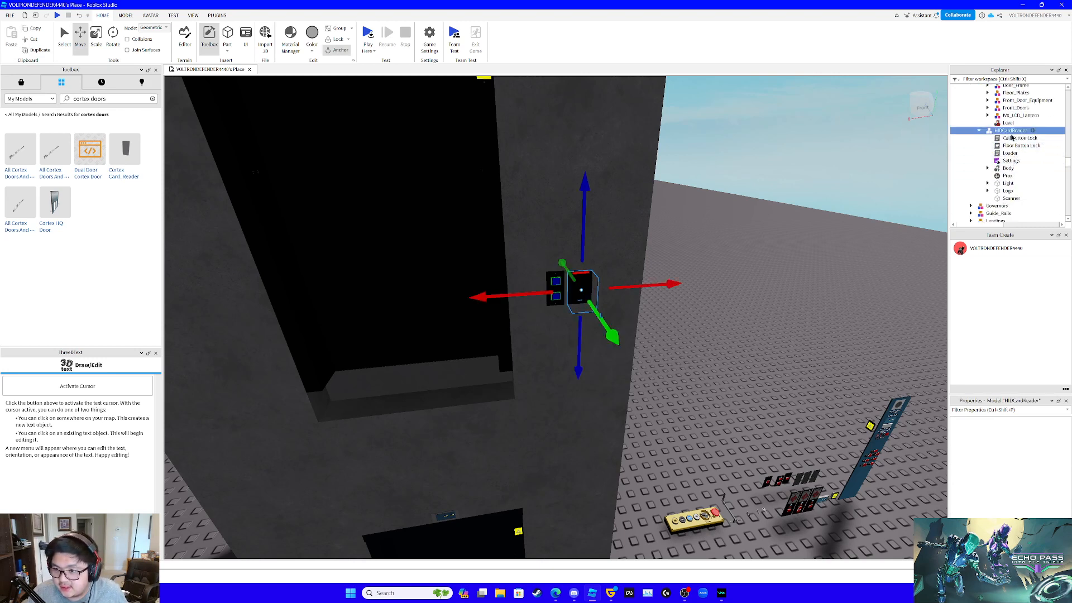
double_click(1012, 138)
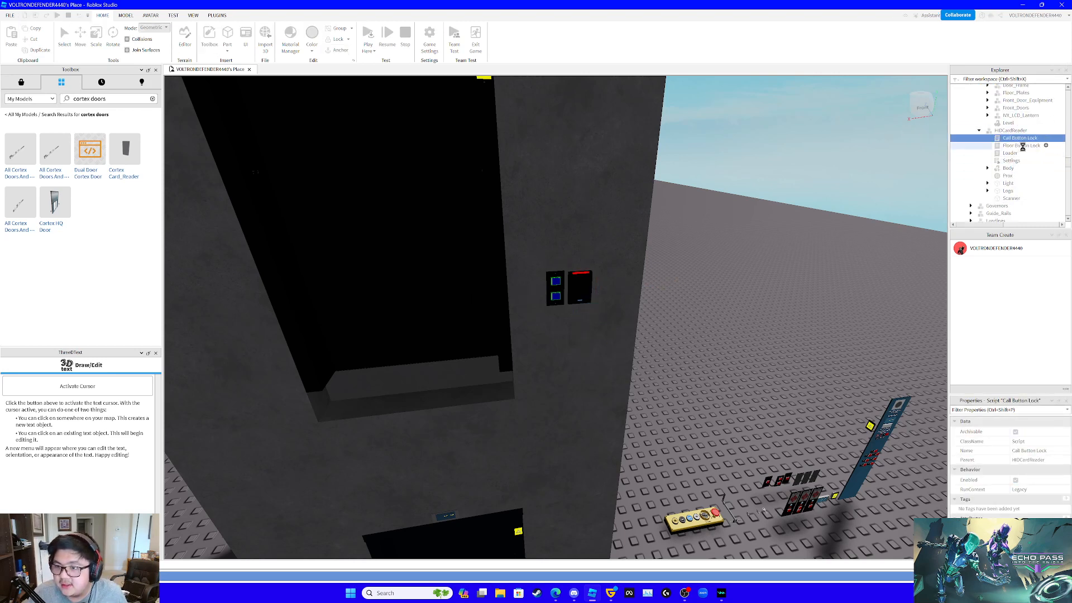
left_click(1006, 148)
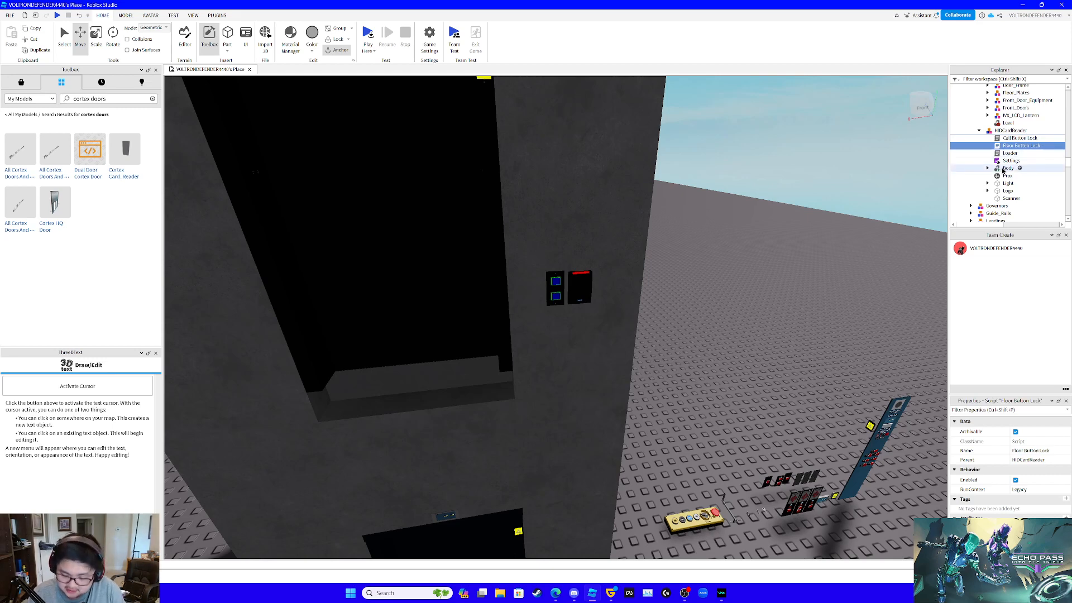
key("Delete")
- Edit the Call Button Lock script so both Unlock_Hall_Floors and Lock_Hall_Floors use only floor {2}
left_click(1014, 144)
double_click(1014, 140)
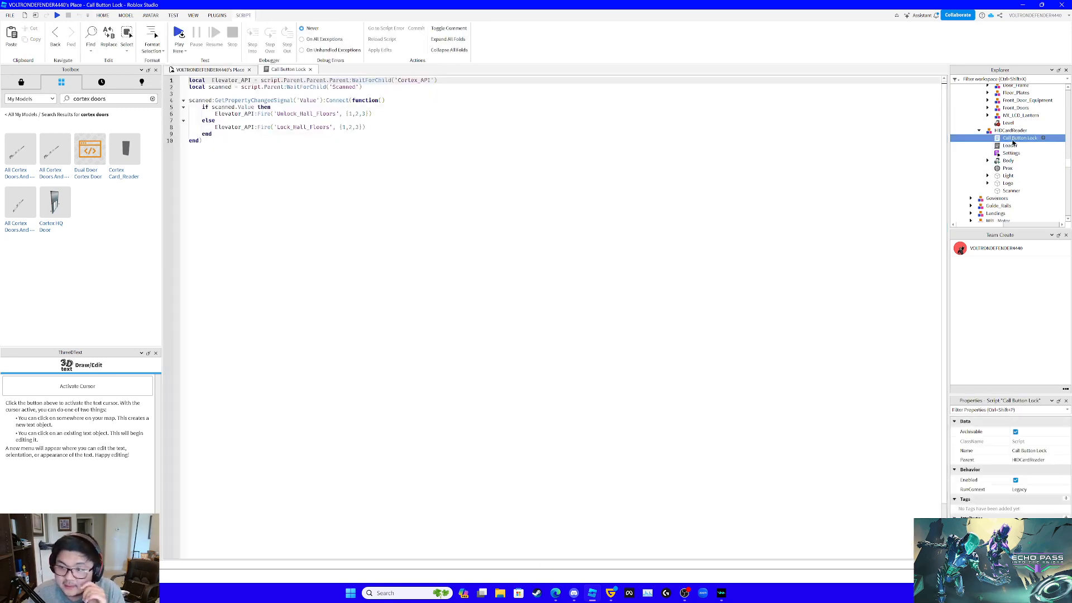
left_click(355, 113)
key("BackSpace")
key("BackSpace")
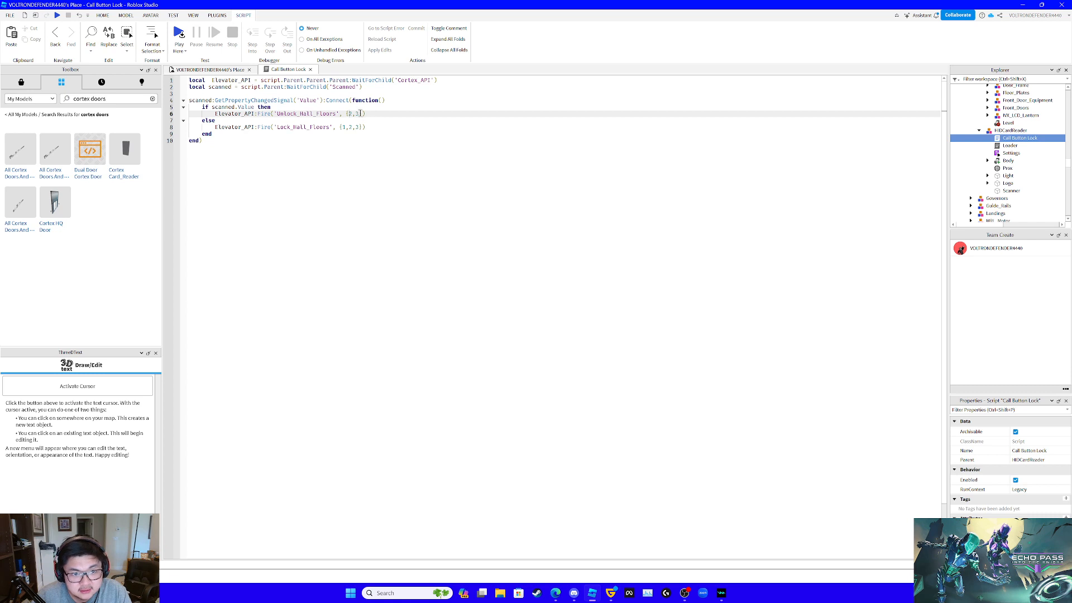
key("BackSpace")
left_click(361, 127)
key("BackSpace")
key("BackSpace")
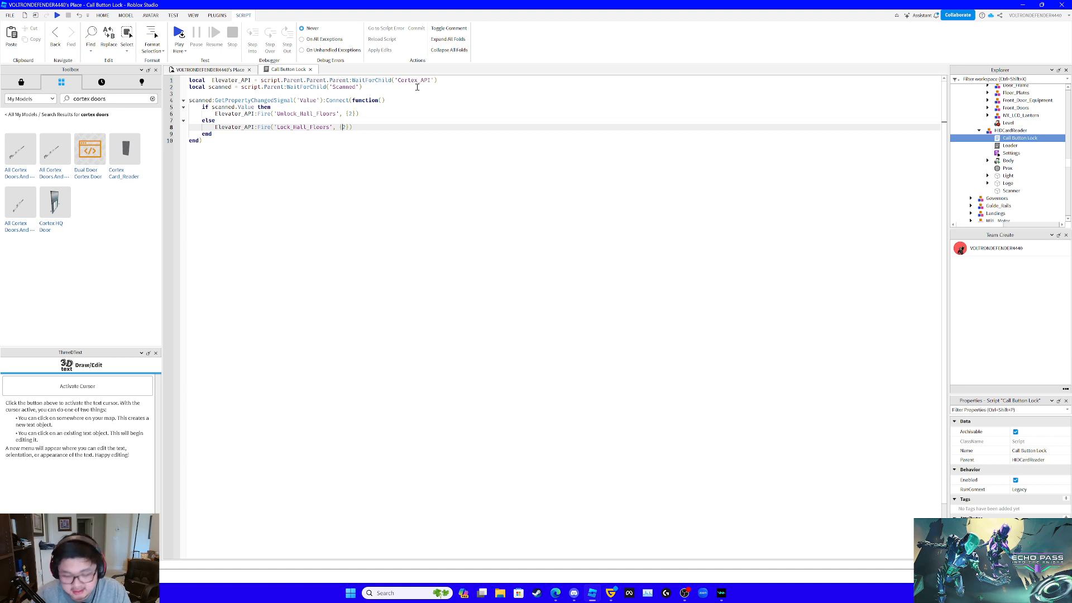
scroll(993, 147, "up", 10)
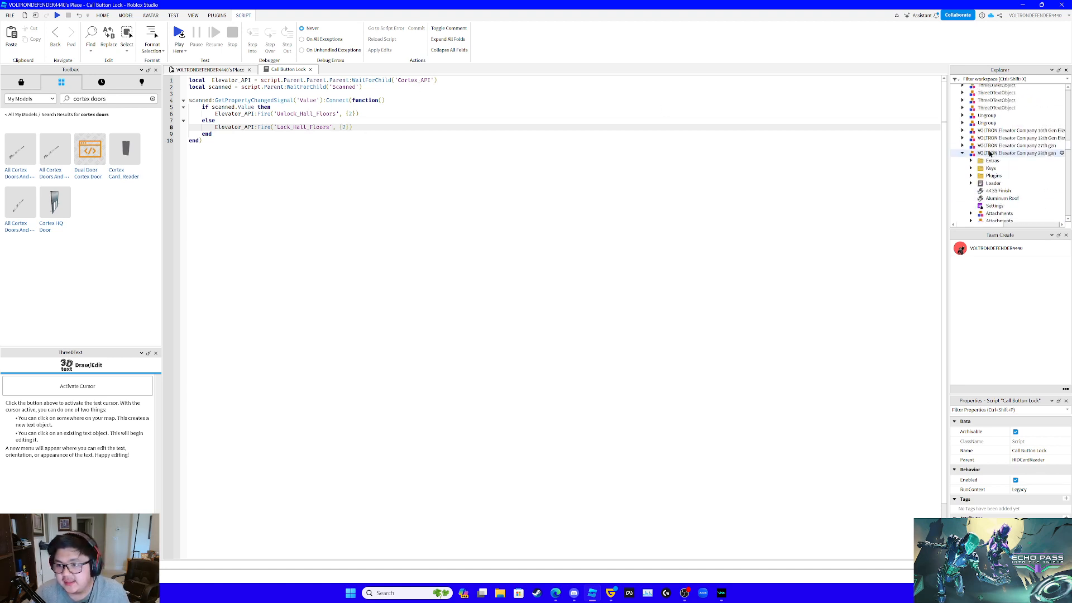
- Copy the up {} and down {2} lines from Locked_Hall_Floors in the elevator's Settings into the Unlock_Hall_Floors call of Call Button Lock
double_click(994, 142)
scroll(645, 298, "down", 20)
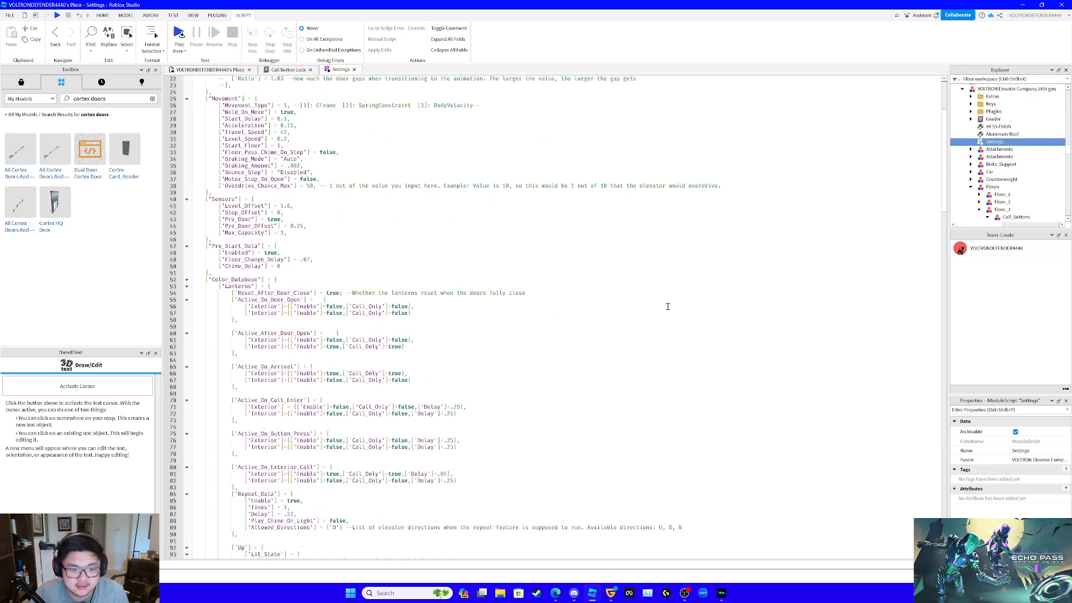
scroll(645, 298, "down", 11)
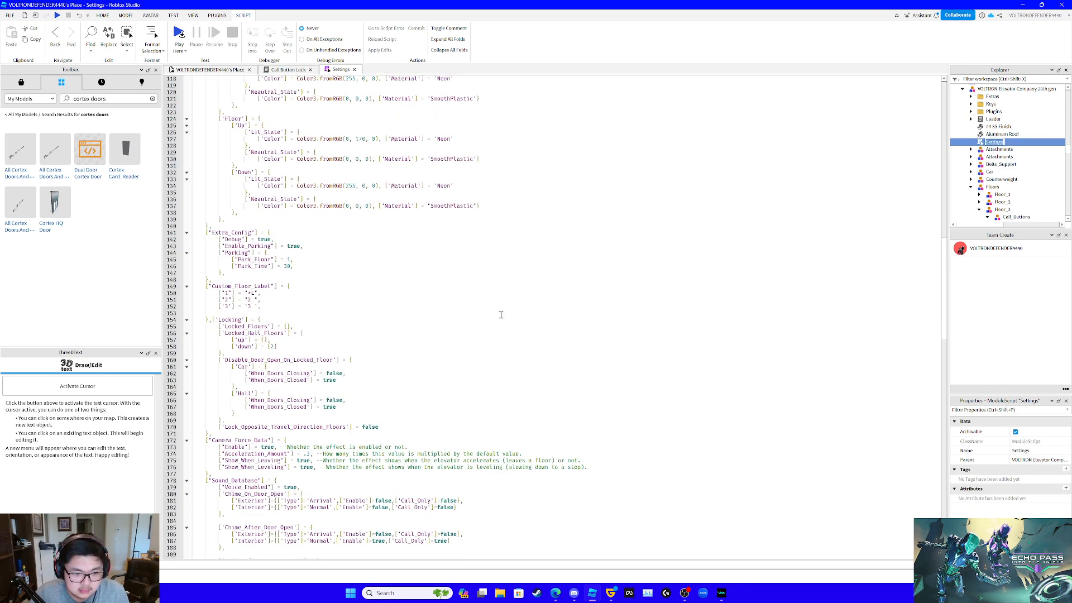
left_click(233, 339)
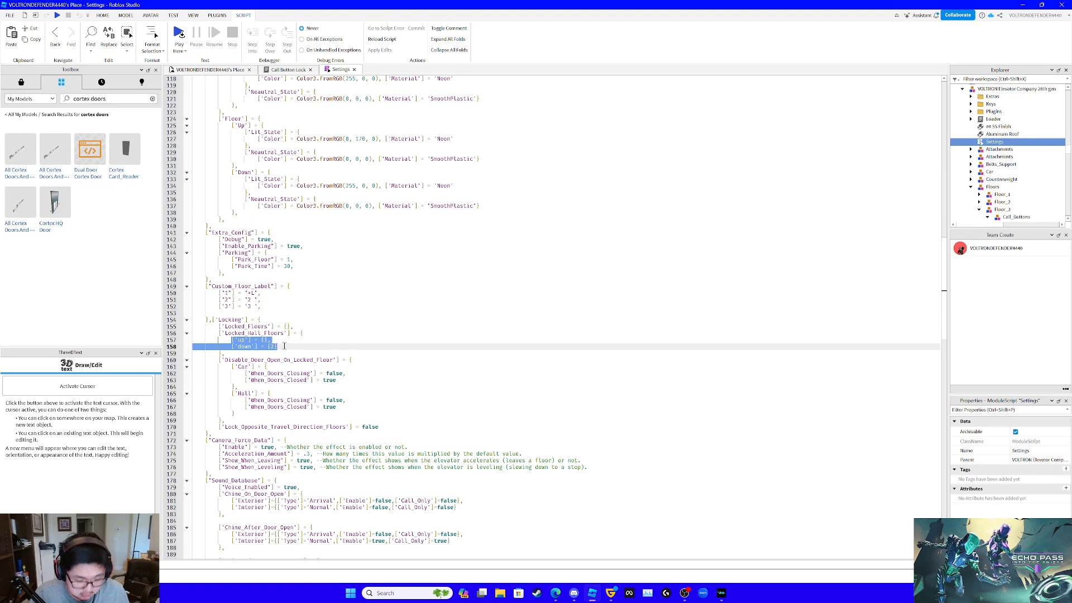
left_click(287, 69)
left_click(353, 114)
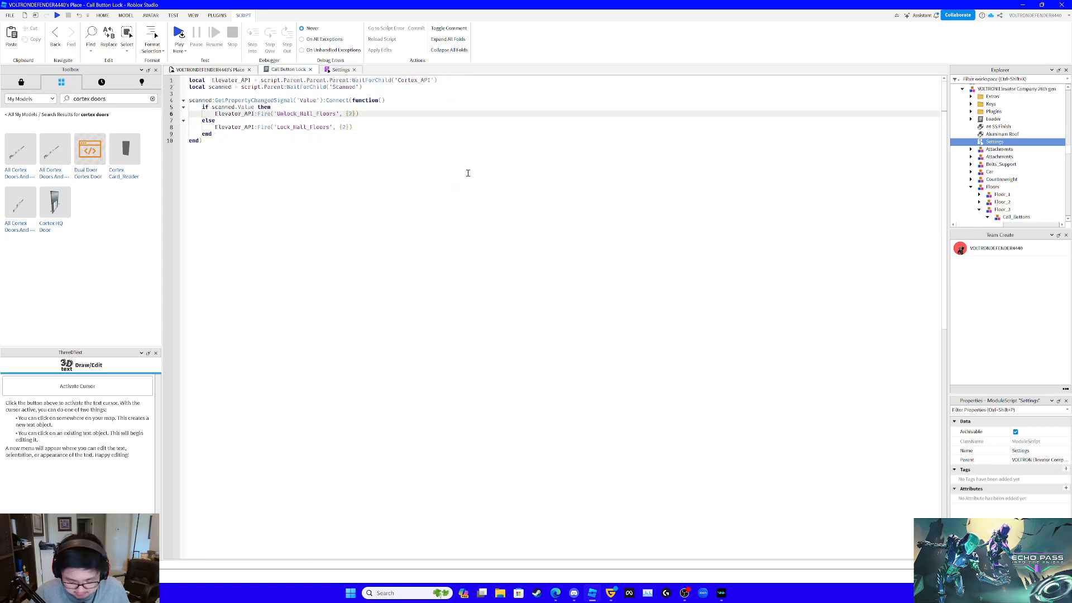
key("Return")
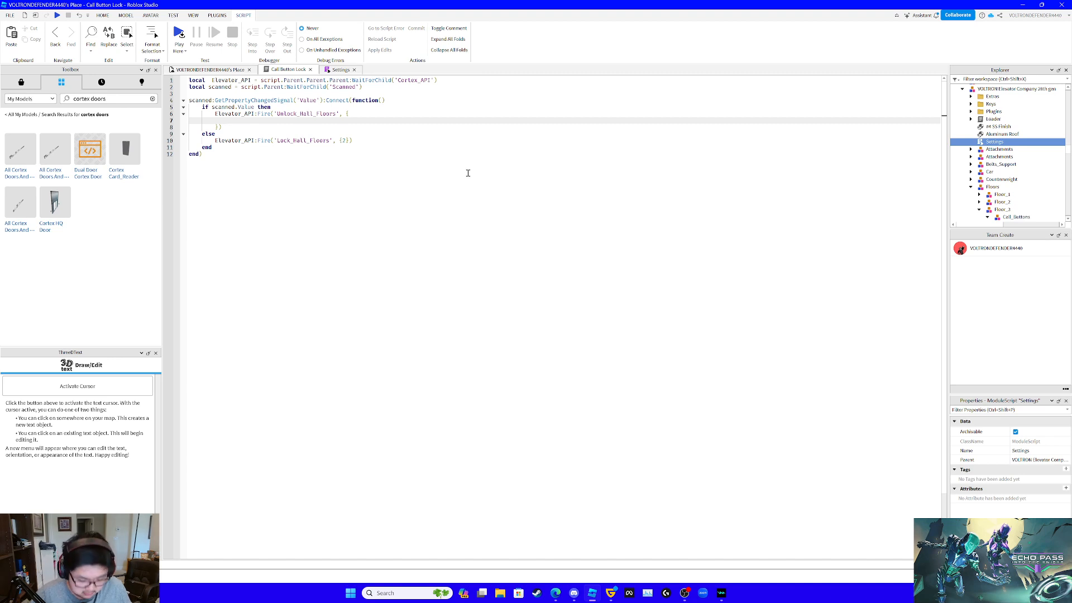
type("['up'] = {}, ['down'] = {2}")
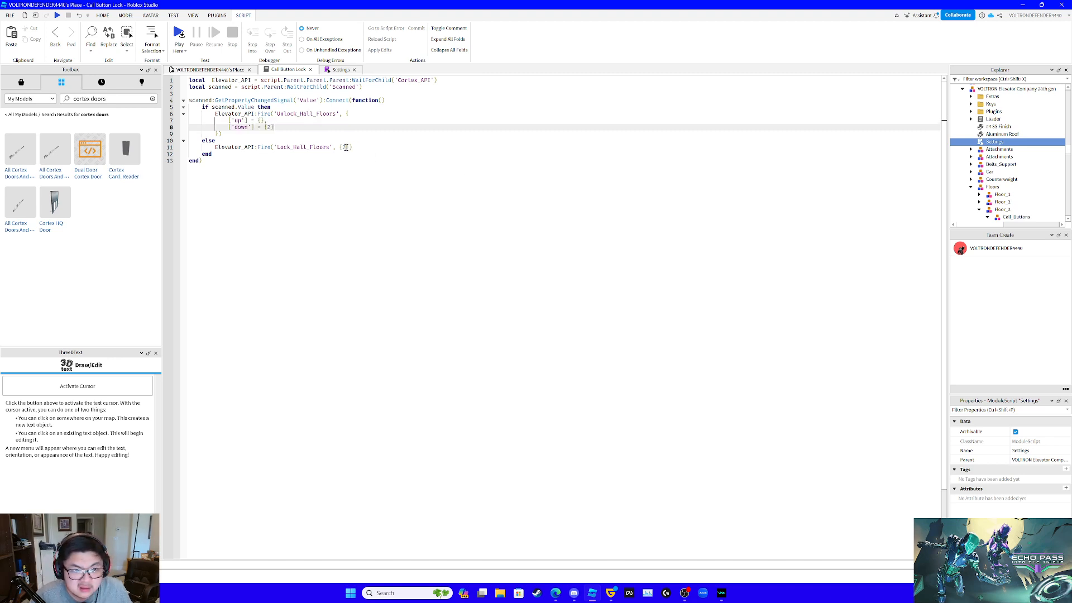
- Replace the floor list in the Lock_Hall_Floors call with the copied lines ['up'] = {} and ['down'] = {2}
left_click(346, 147)
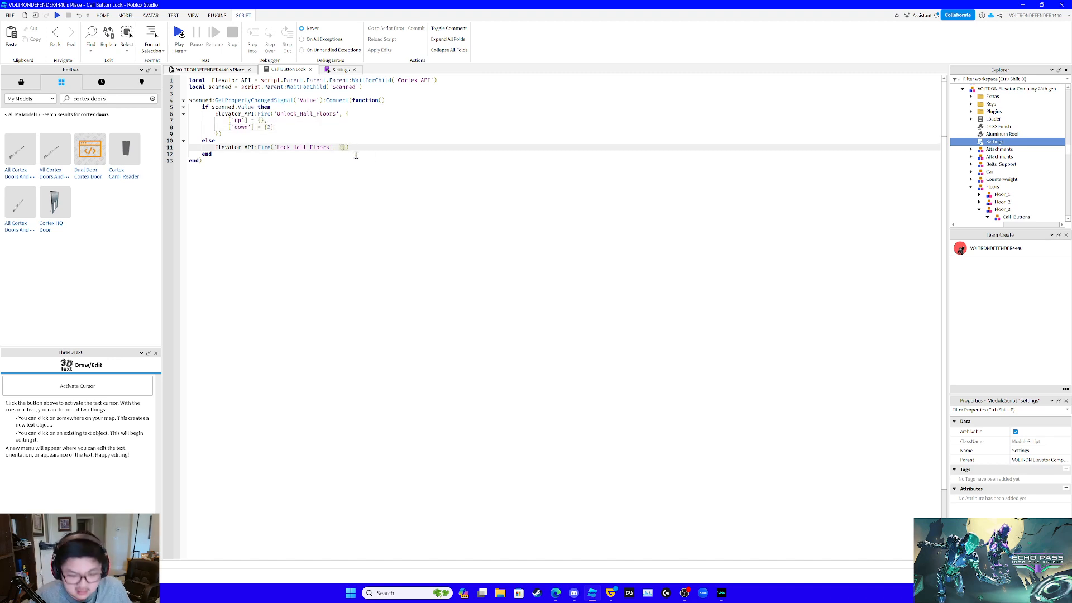
key("Return")
type("['up'] = {}, ['down'] = {2}")
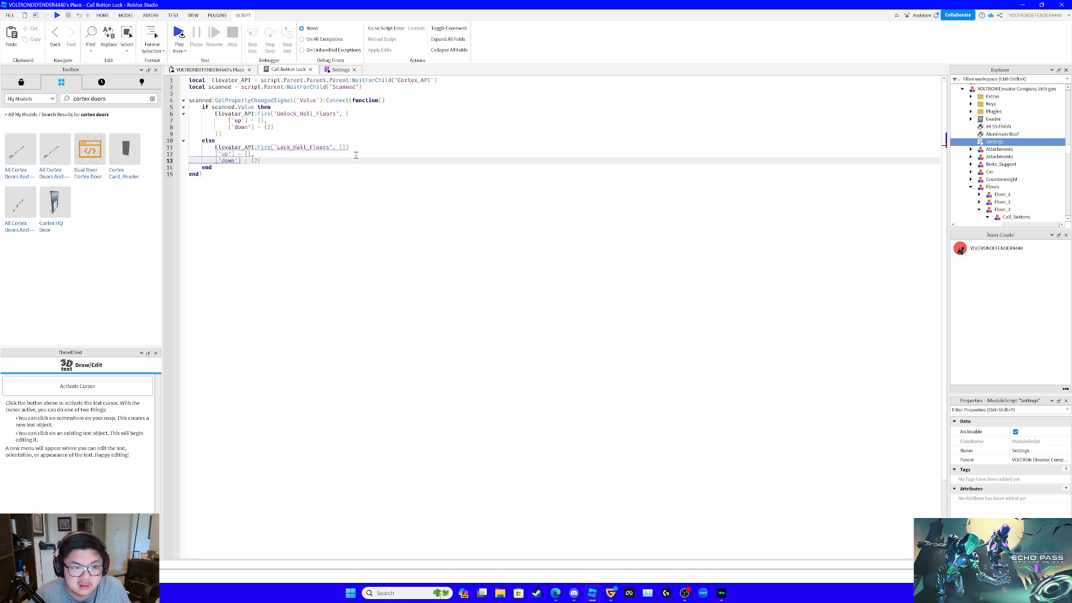
key("ctrl+z")
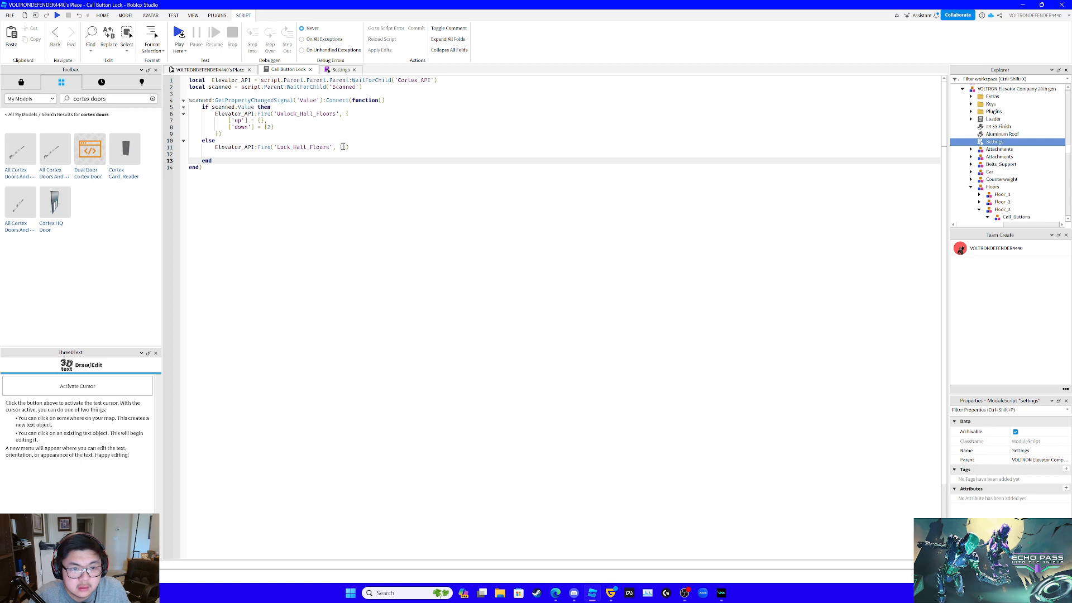
left_click(343, 147)
key("Return")
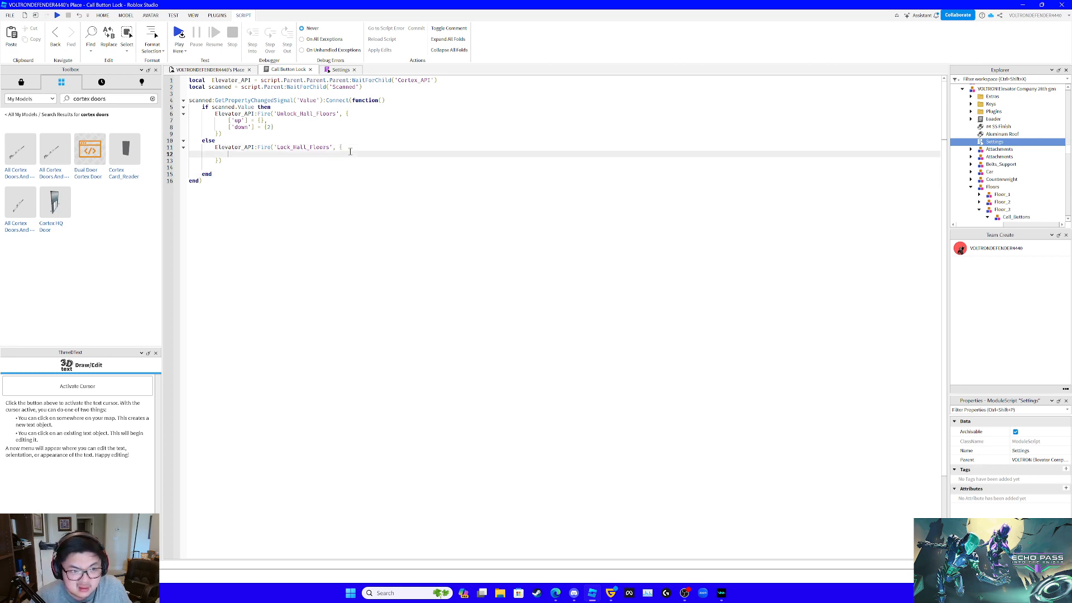
type("['up'] = {}, ['down'] = {2}")
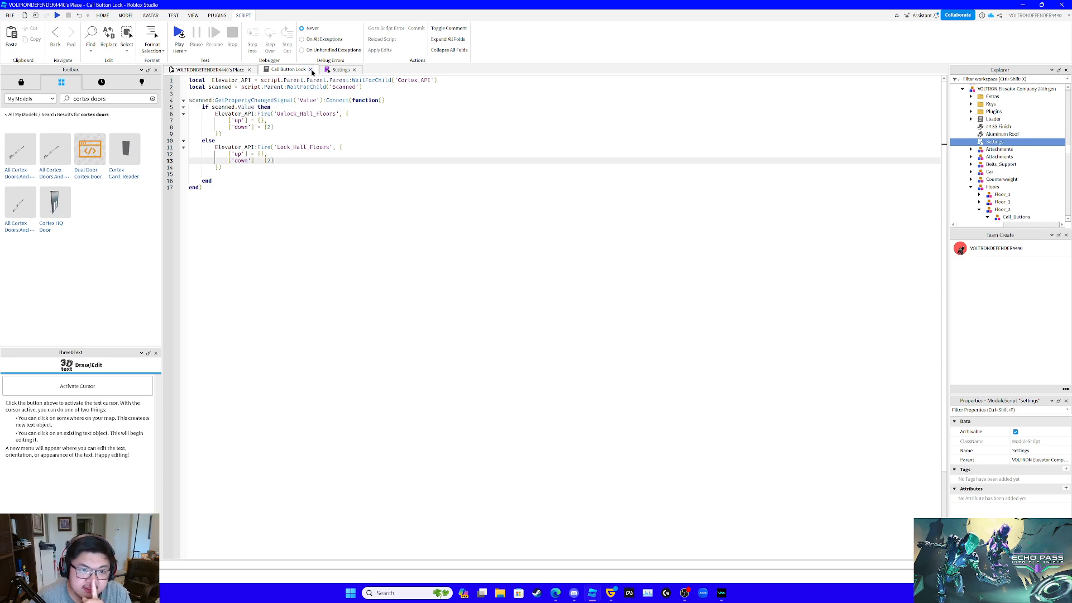
- Close the Call Button Lock and Settings scripts and start a play test of the place
left_click(311, 69)
left_click(293, 70)
mouse_move(523, 199)
right_mouse_down()
mouse_move(544, 199)
mouse_move(539, 187)
right_mouse_up()
left_click(369, 34)
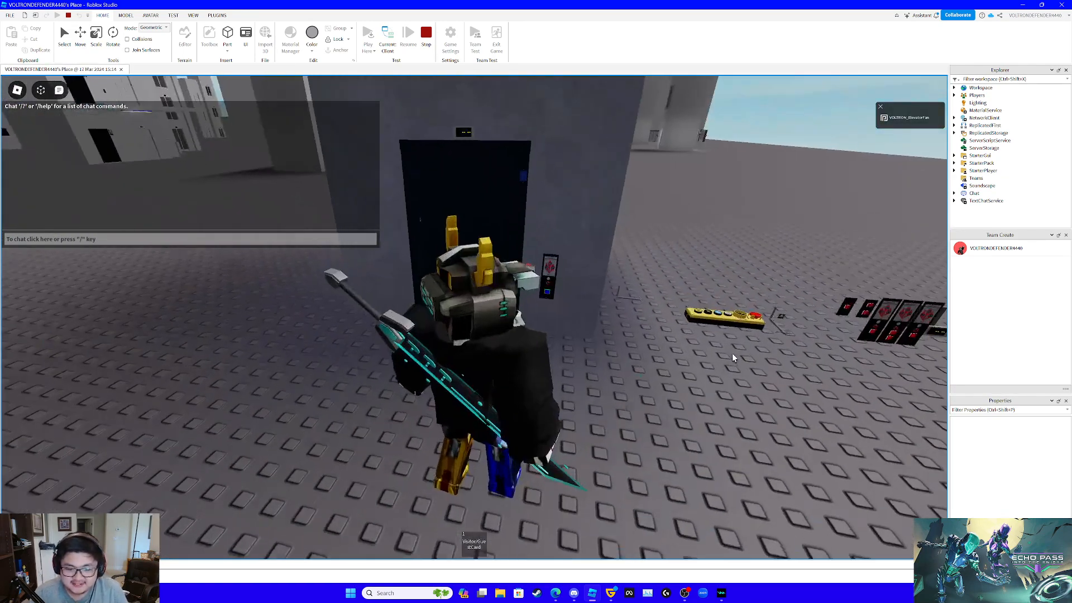
- Try to enable flying in front of the elevator with a short /e chat command
scroll(732, 353, "up", 5)
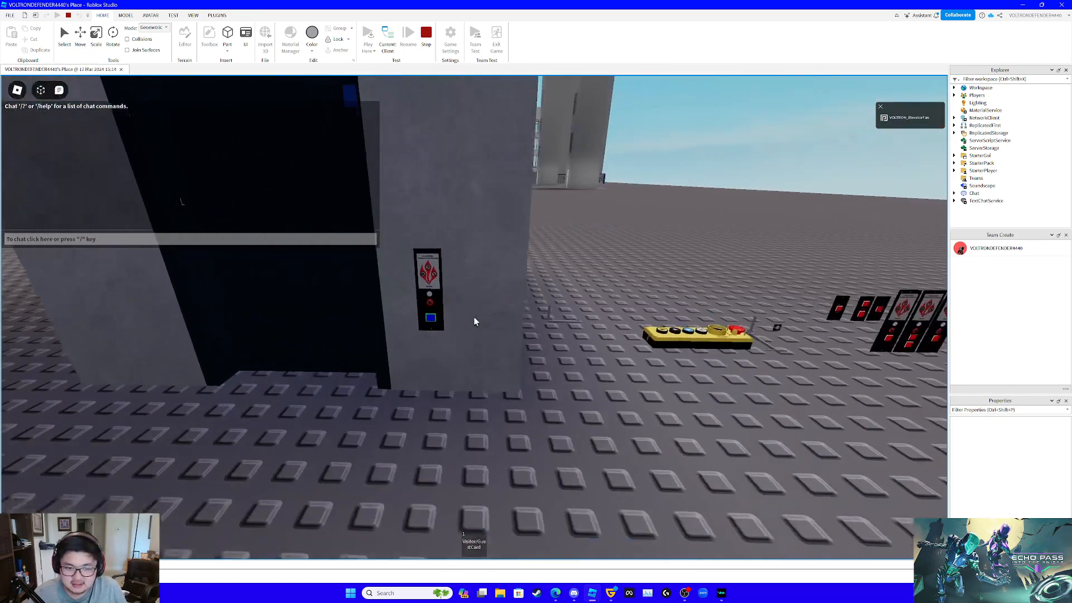
scroll(475, 316, "down", 4)
key("s")
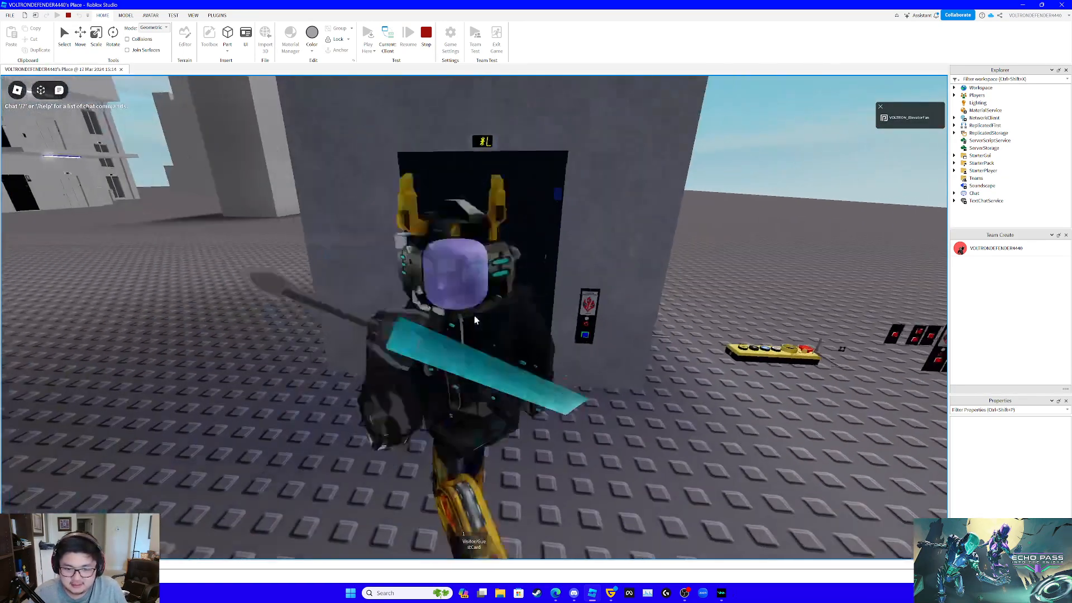
key("d")
key("slash")
type("/e :fly")
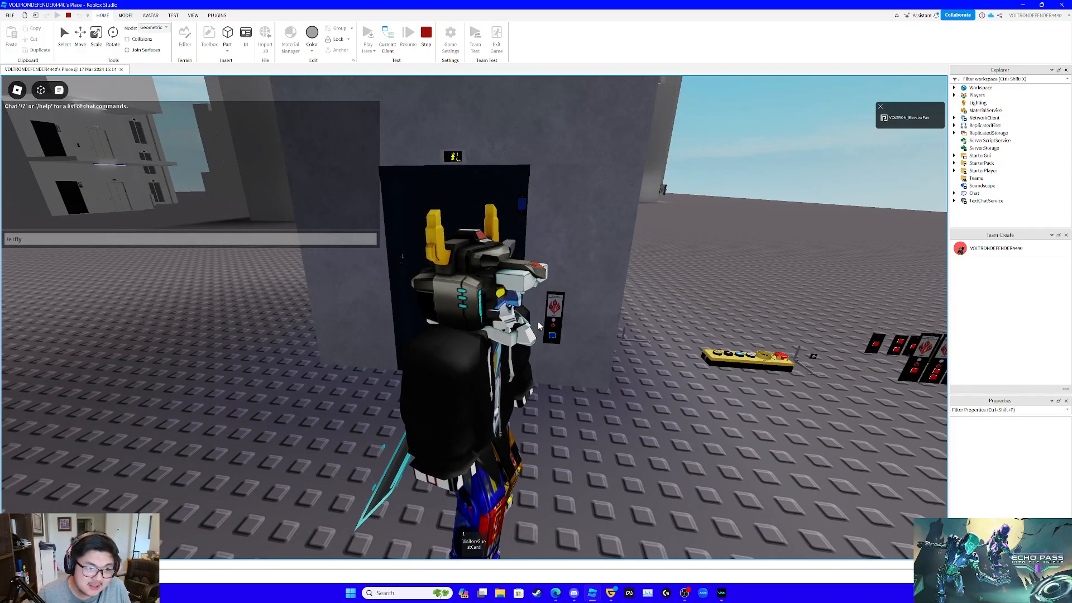
key("Return")
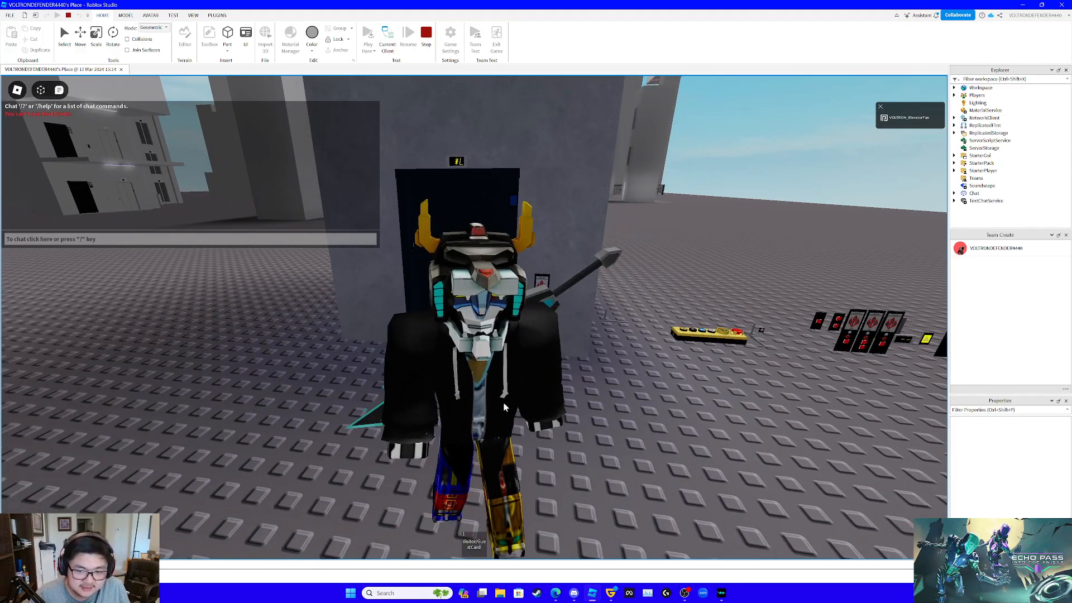
- Turn on flying for the character with the chat command /e :fly
scroll(504, 407, "up", 5)
key("w")
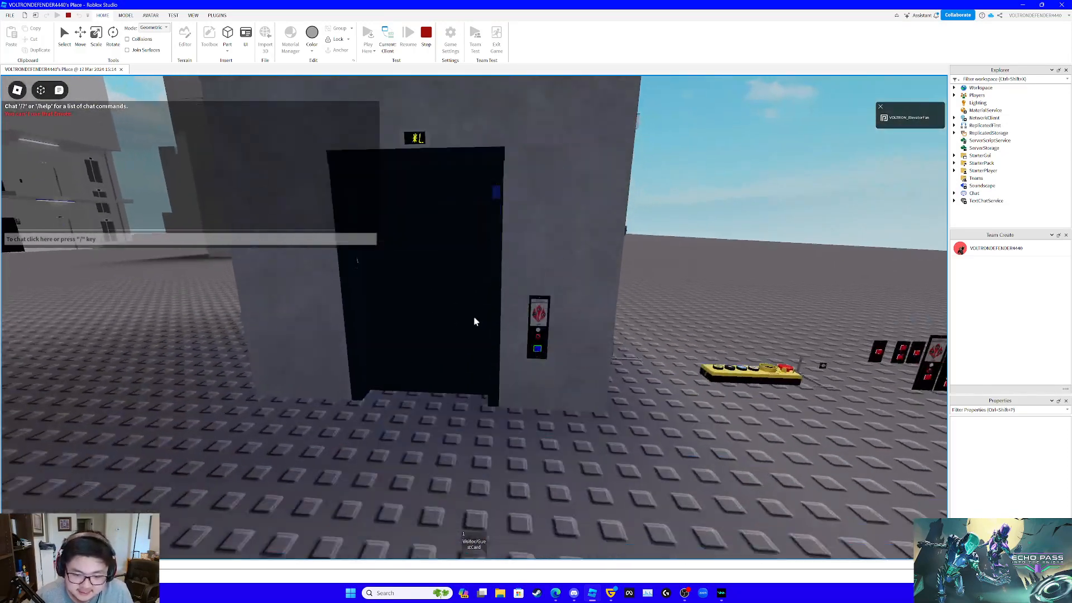
key("slash")
type("/e :fly")
key("Return")
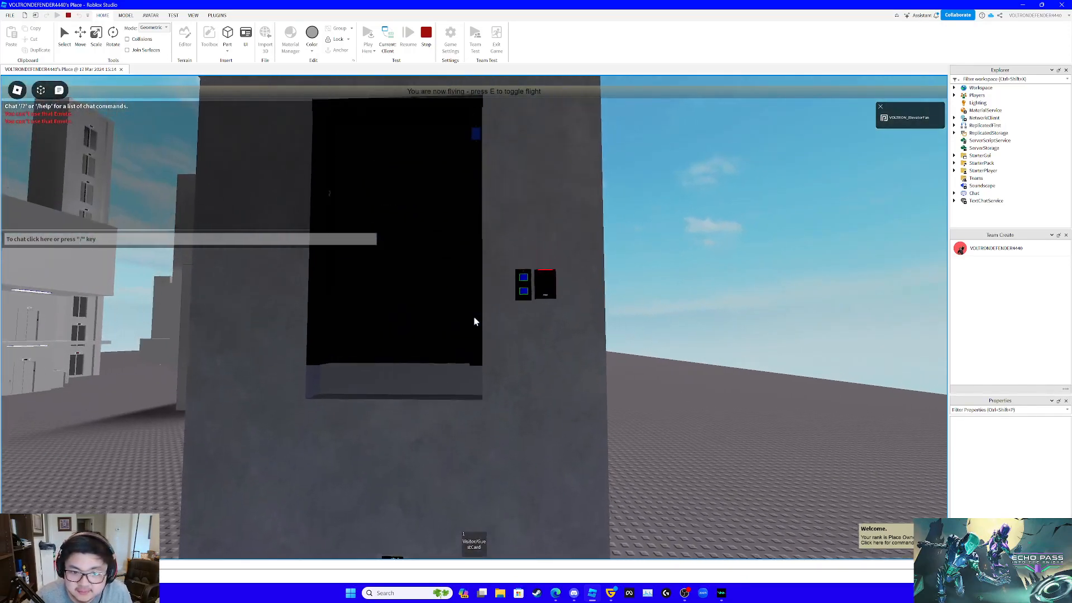
- Fly up to the floor 2 landing and test its hall buttons beside the HID card reader
key("w")
key("s")
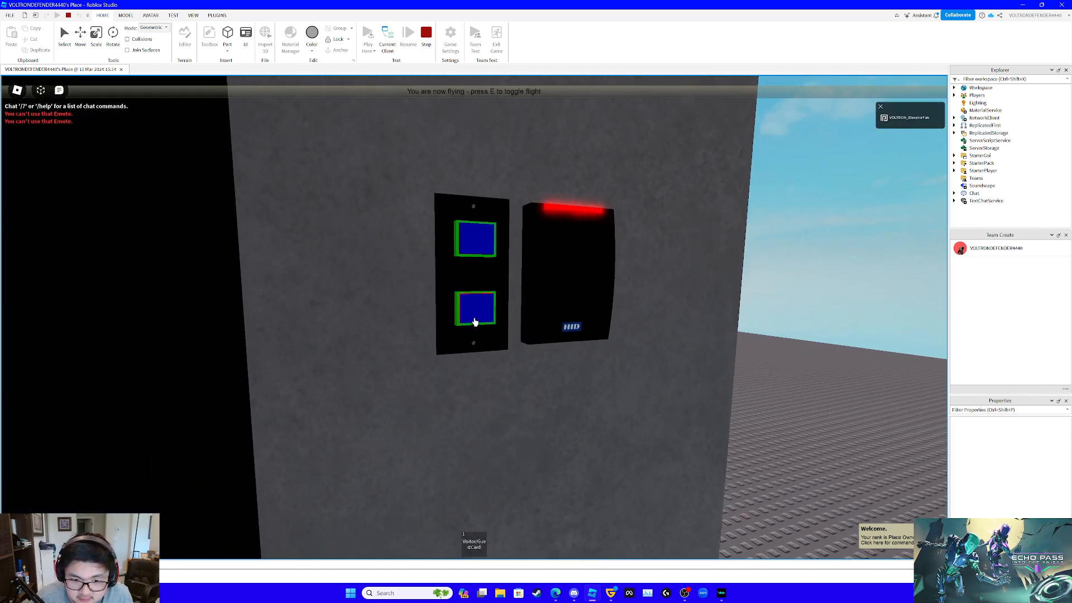
key("w")
key("s")
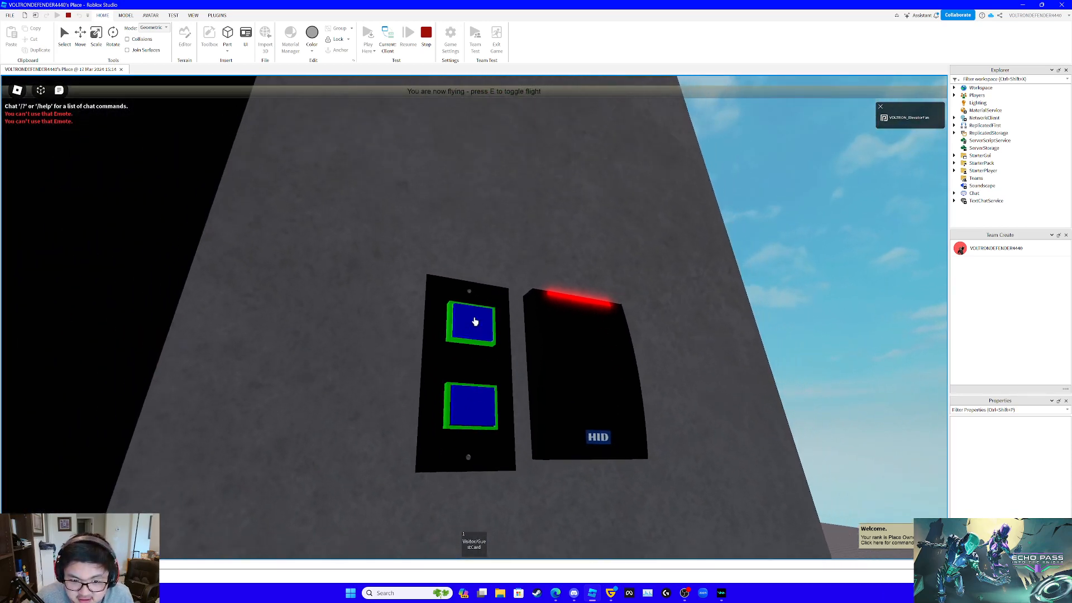
key("w")
key("s")
key("w")
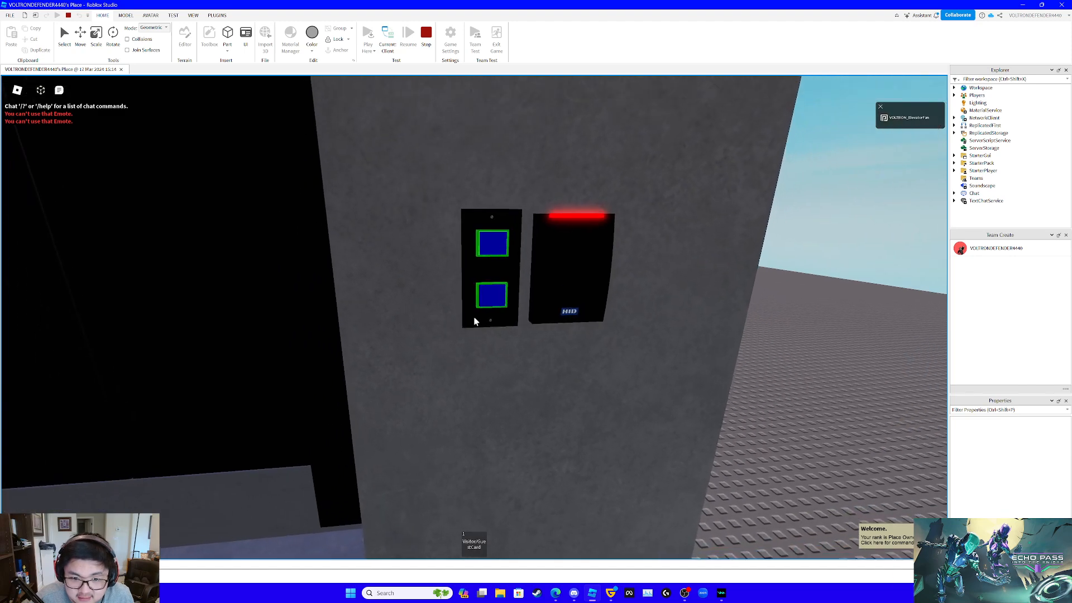
key("s")
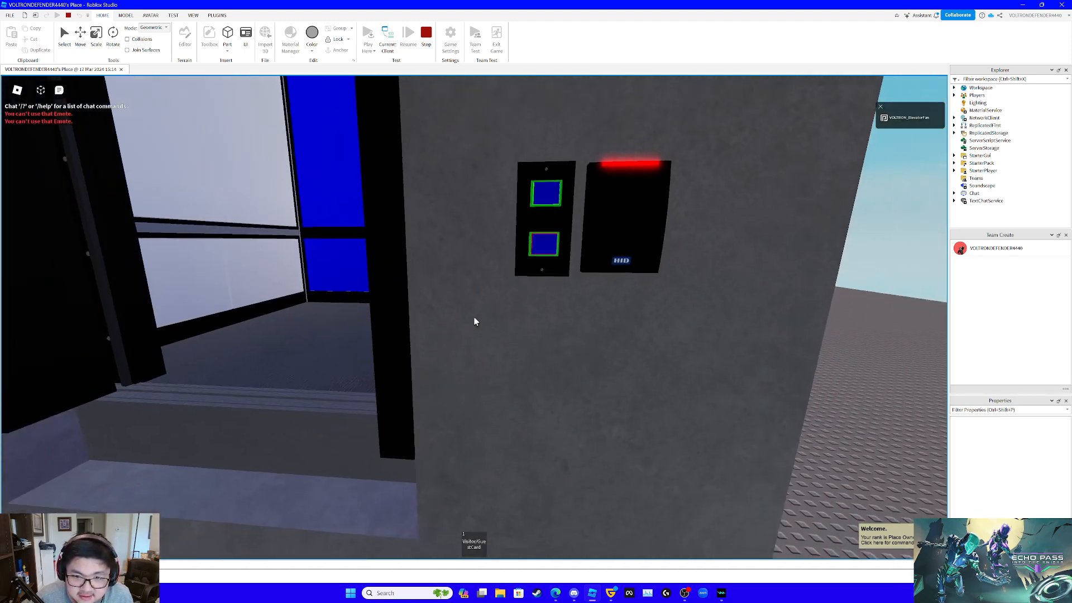
- Examine the floor 2 entrance and hall buttons from farther back, and stop the play test
key("s")
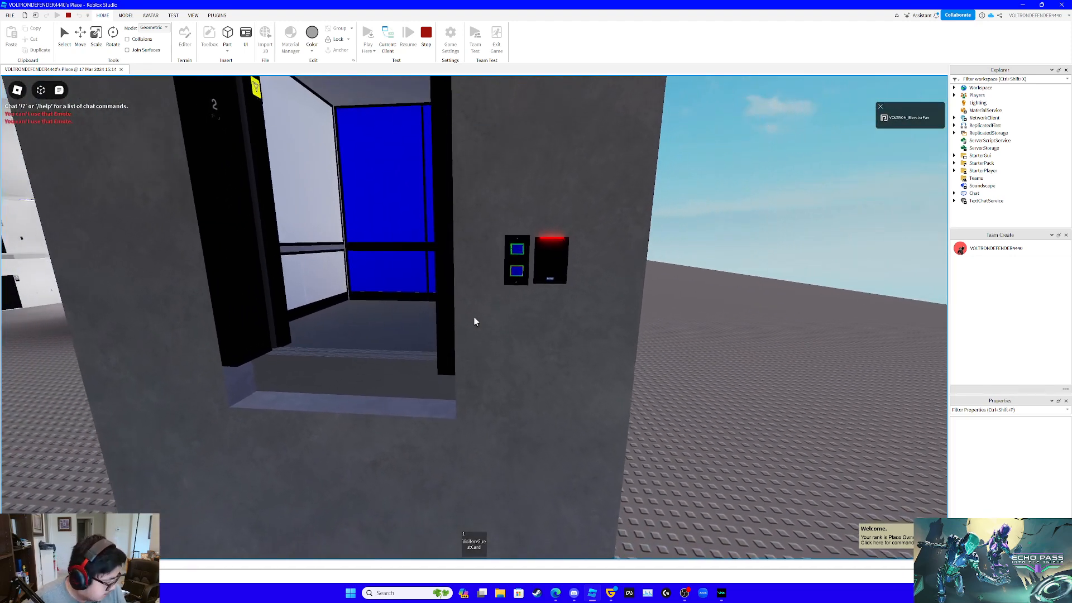
key("s")
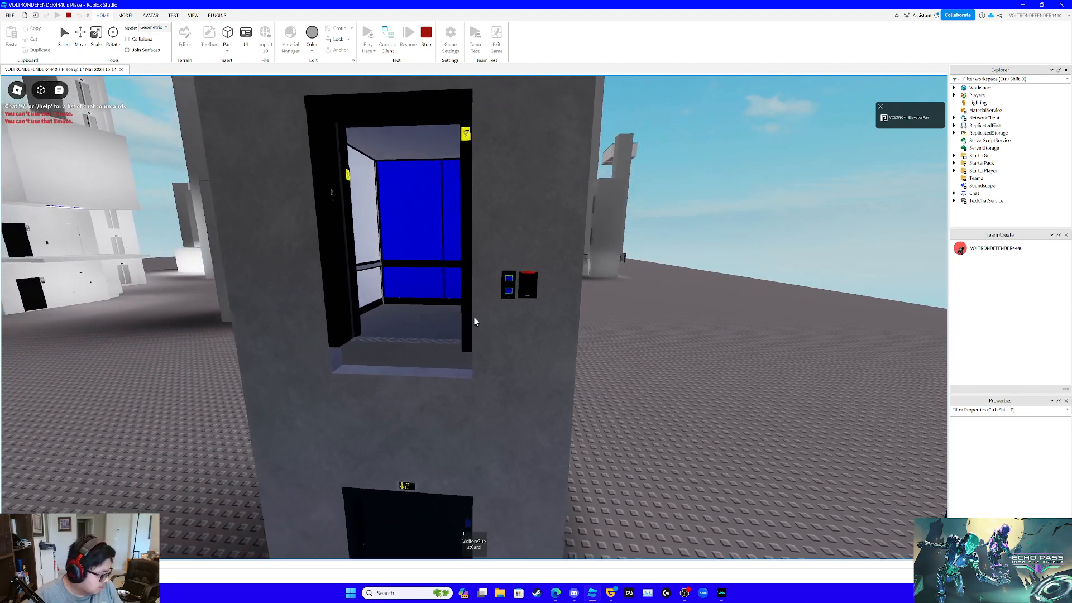
scroll(474, 322, "down", 3)
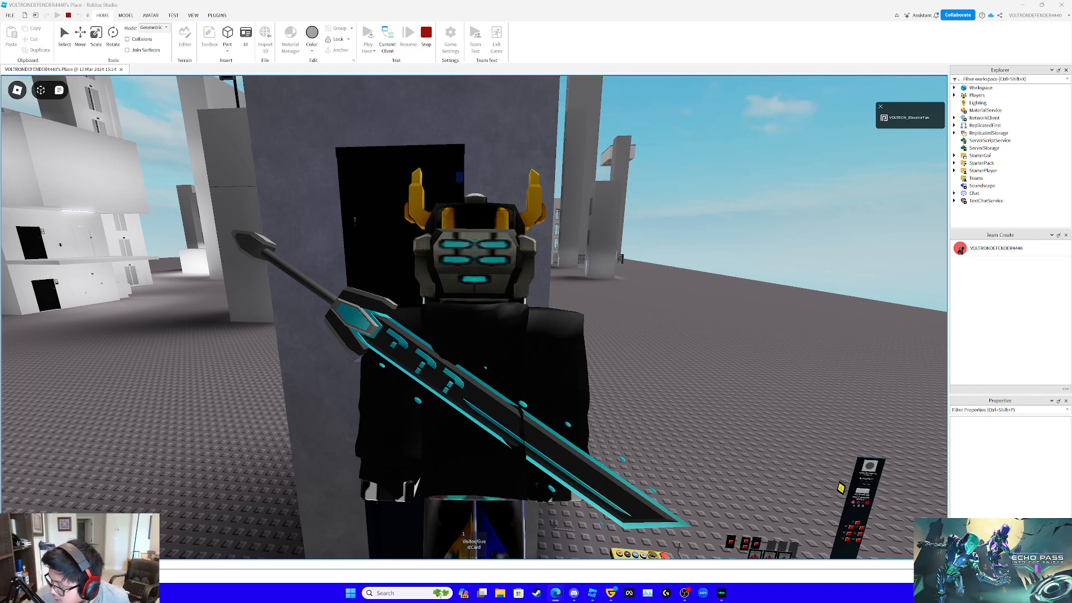
left_click(799, 355)
scroll(800, 355, "up", 5)
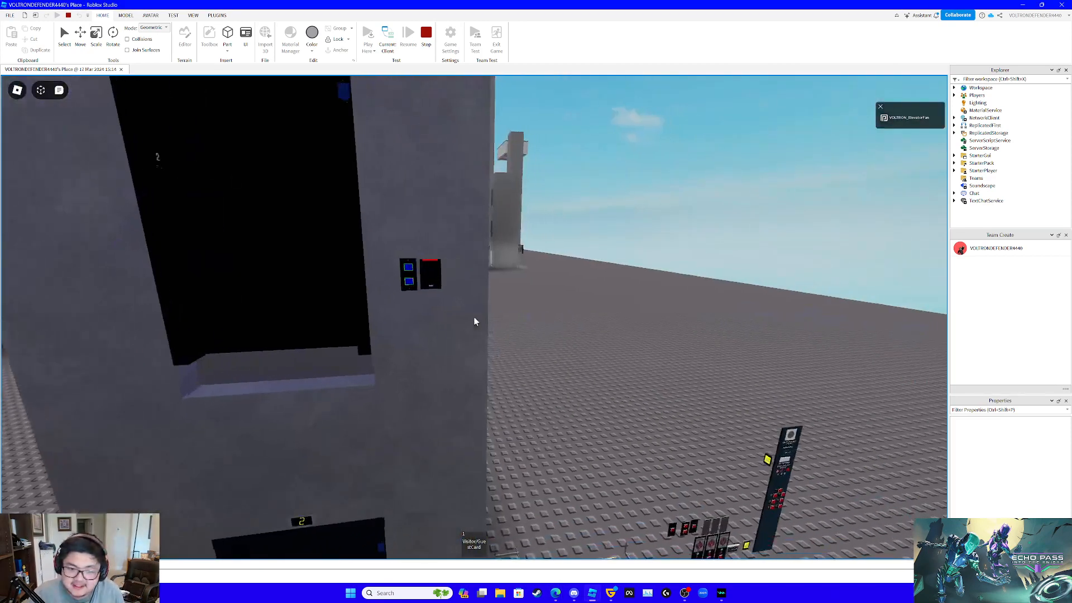
scroll(475, 317, "down", 1)
left_click(425, 34)
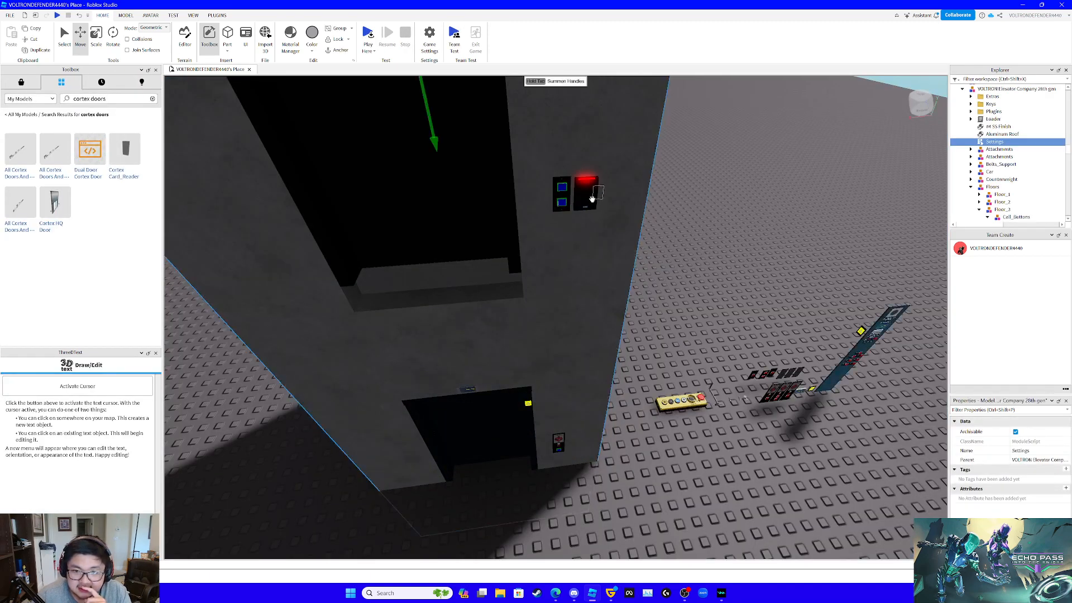
- Select the HIDCardReader model beside the floor 2 hall buttons and delete it
left_click(592, 198)
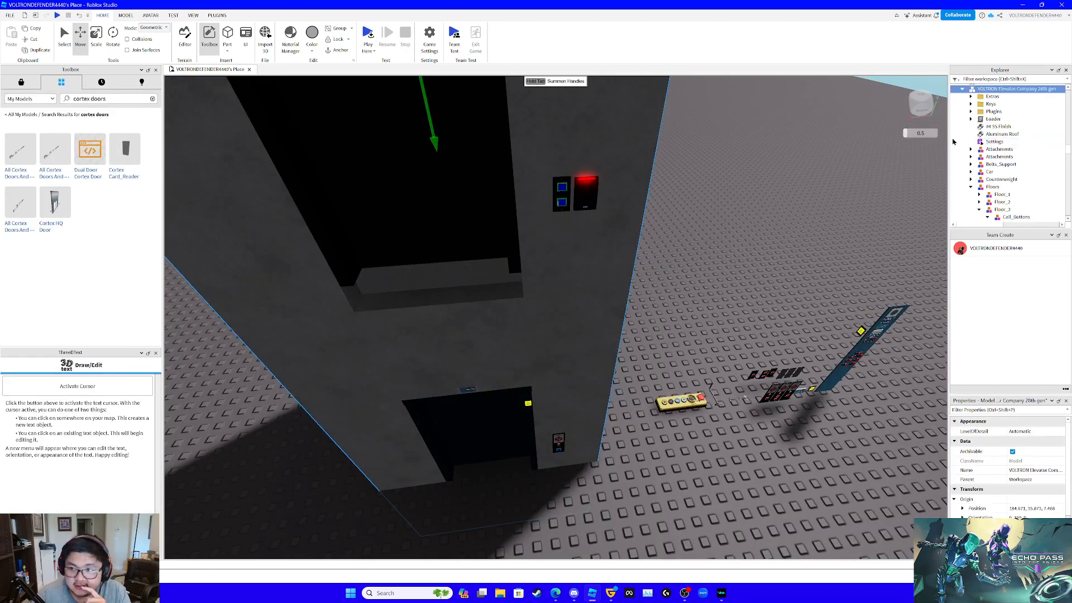
key("f")
right_click_drag(825, 234, 822, 230)
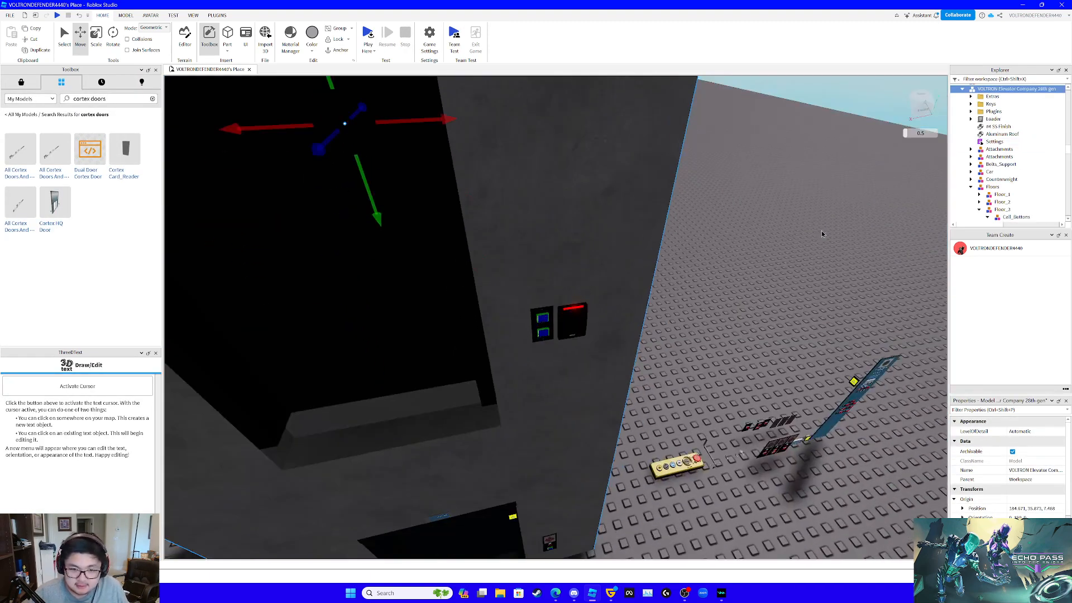
left_click(575, 329)
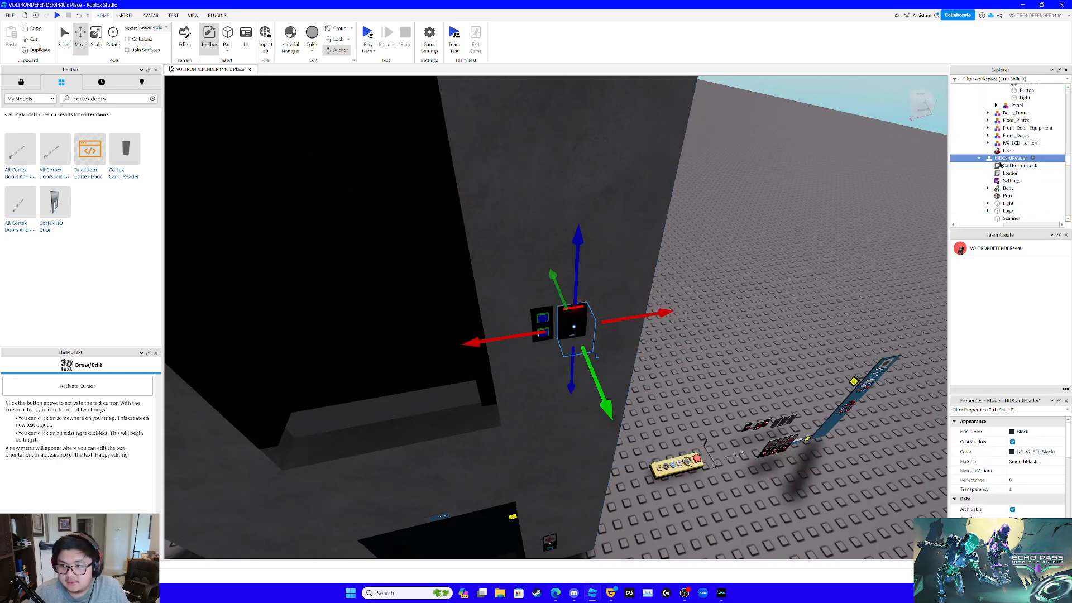
- Open the elevator's Settings script and empty the down list under Locked_Hall_Floors to {}
left_click(618, 226)
key("f")
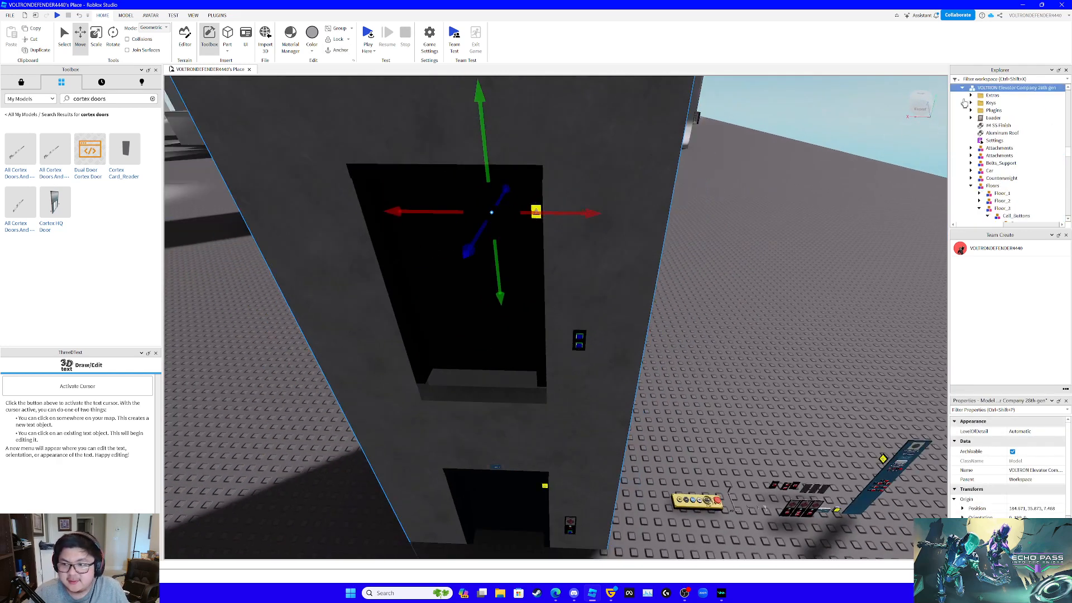
scroll(1012, 147, "down", 3)
scroll(1012, 147, "up", 5)
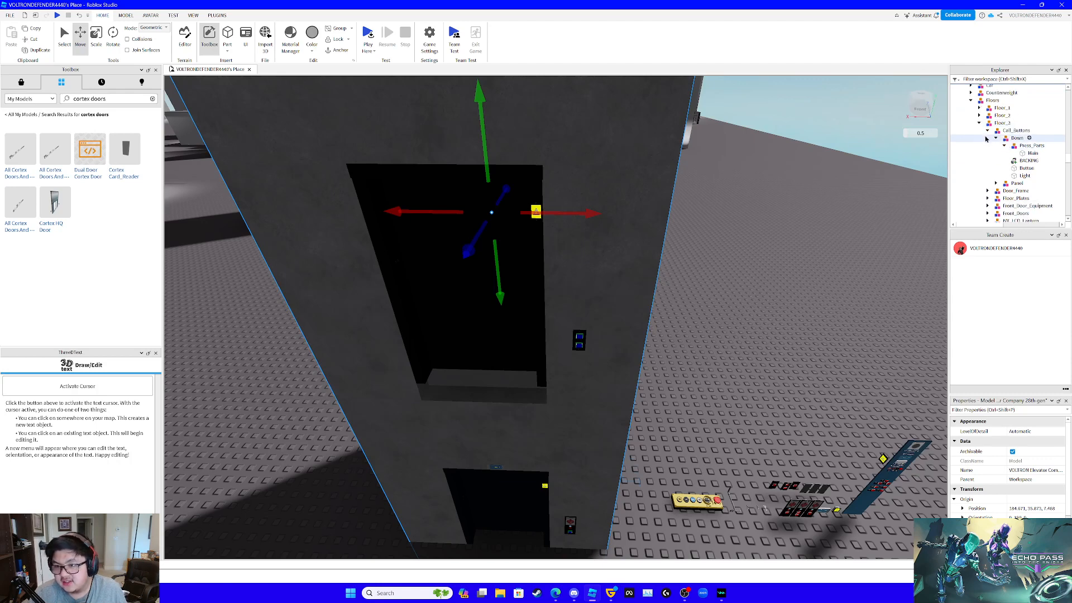
double_click(994, 162)
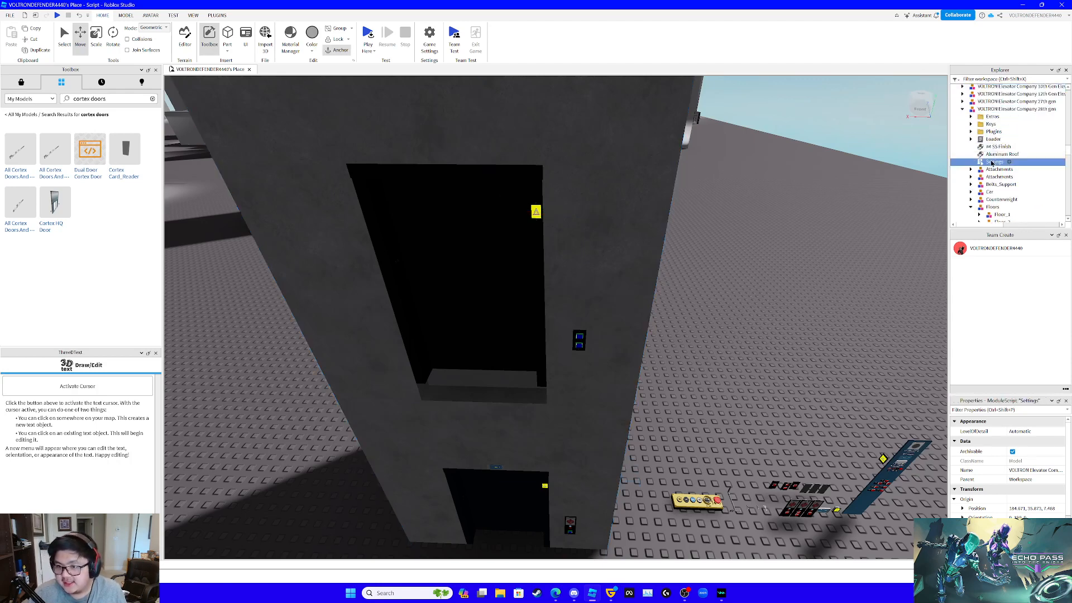
scroll(577, 253, "down", 15)
scroll(416, 384, "down", 8)
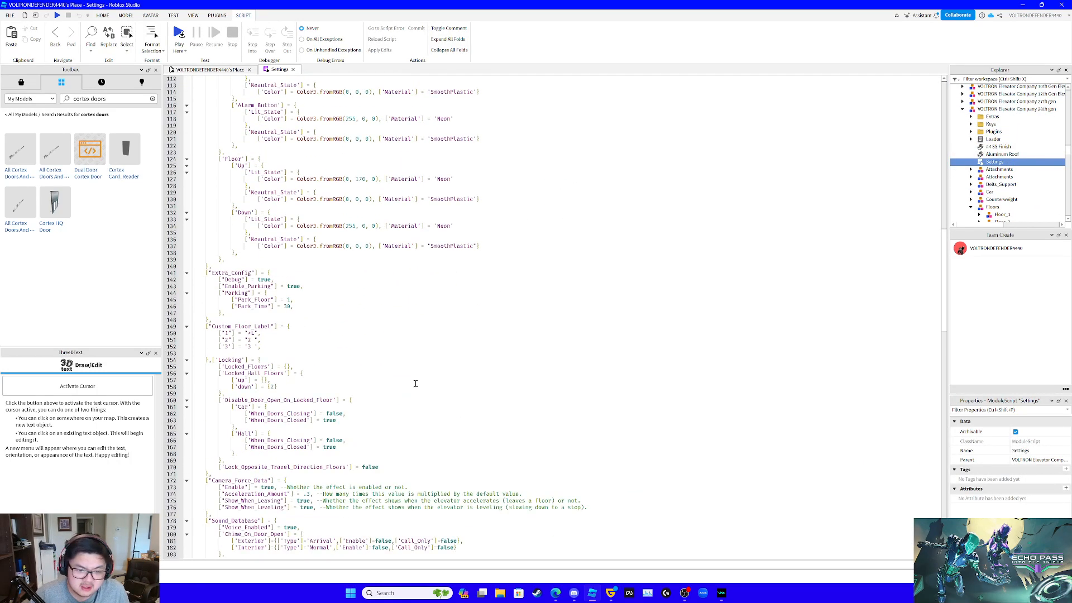
left_click(273, 387)
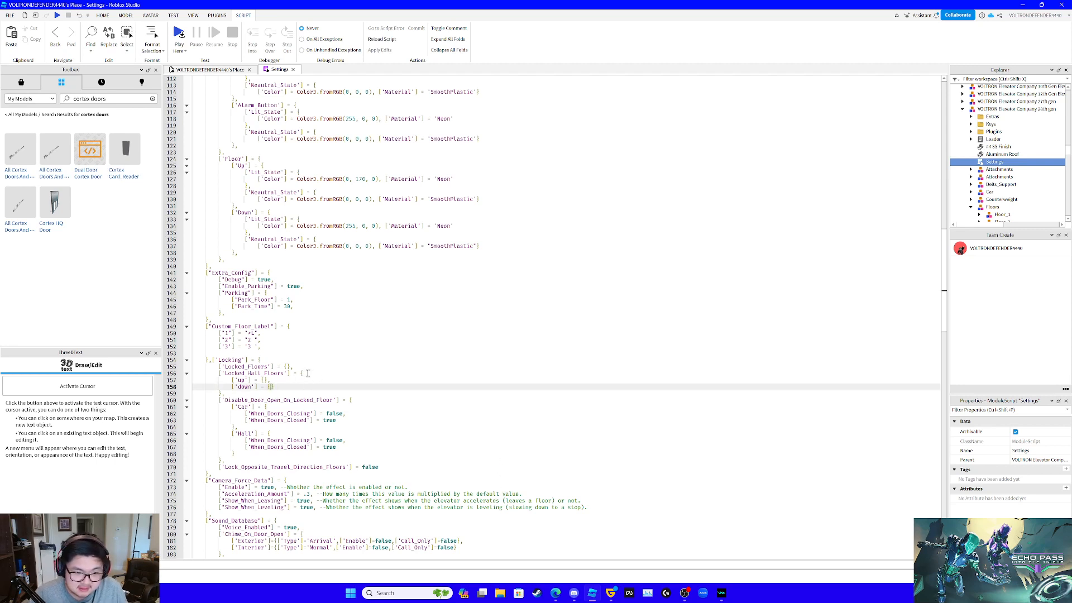
left_click(308, 373)
left_click_drag(233, 381, 280, 385)
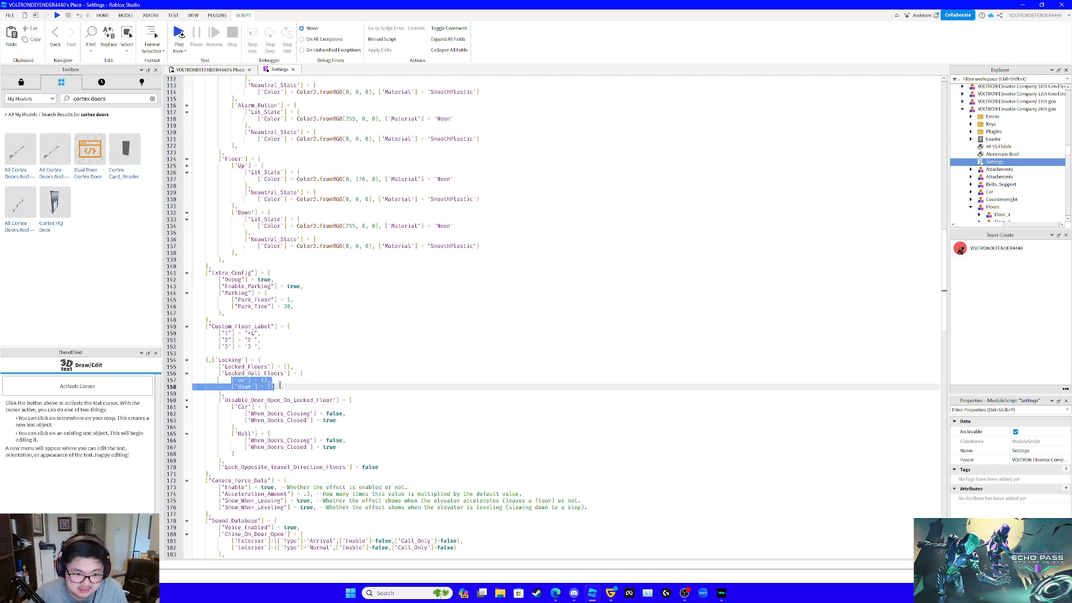
- Delete the up and down entries under Locked_Hall_Floors and close the Settings script
key("BackSpace")
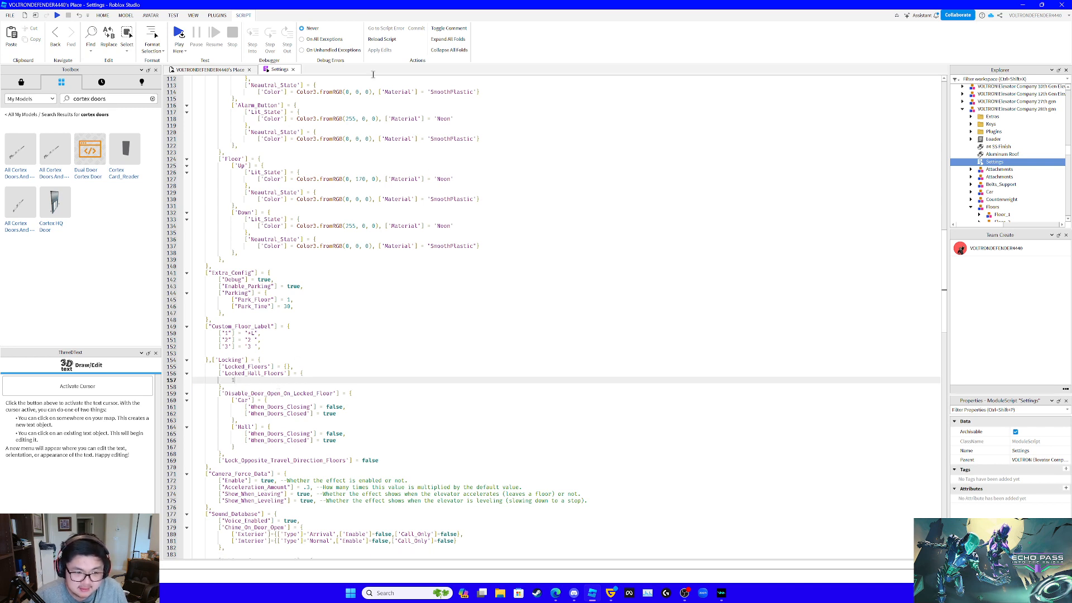
left_click(293, 70)
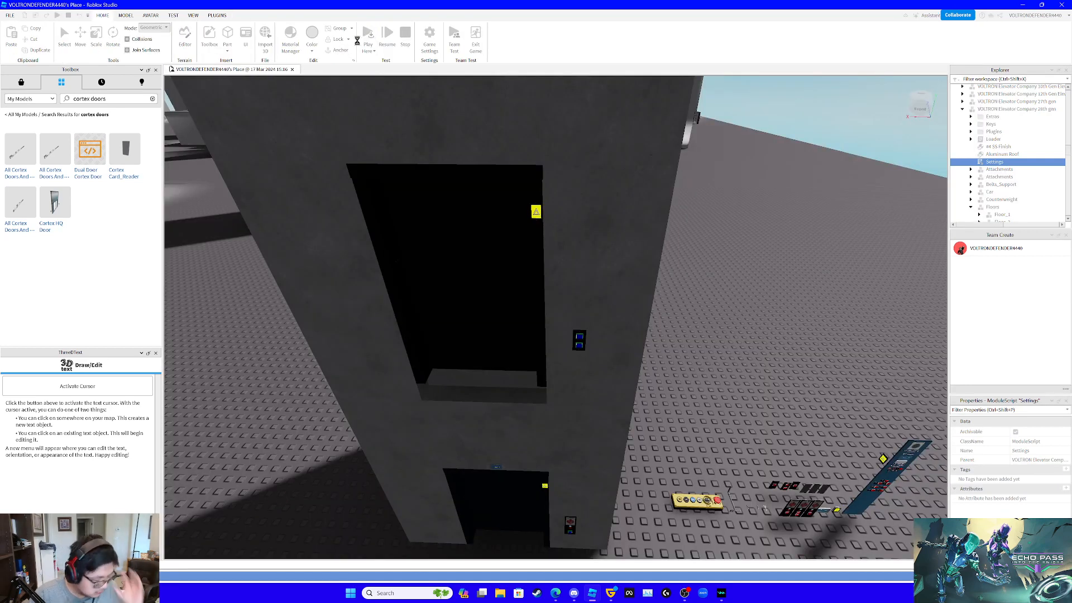
- Start a play test, walk to the elevator's ground floor entrance and call it with the blue hall button
left_click(359, 54)
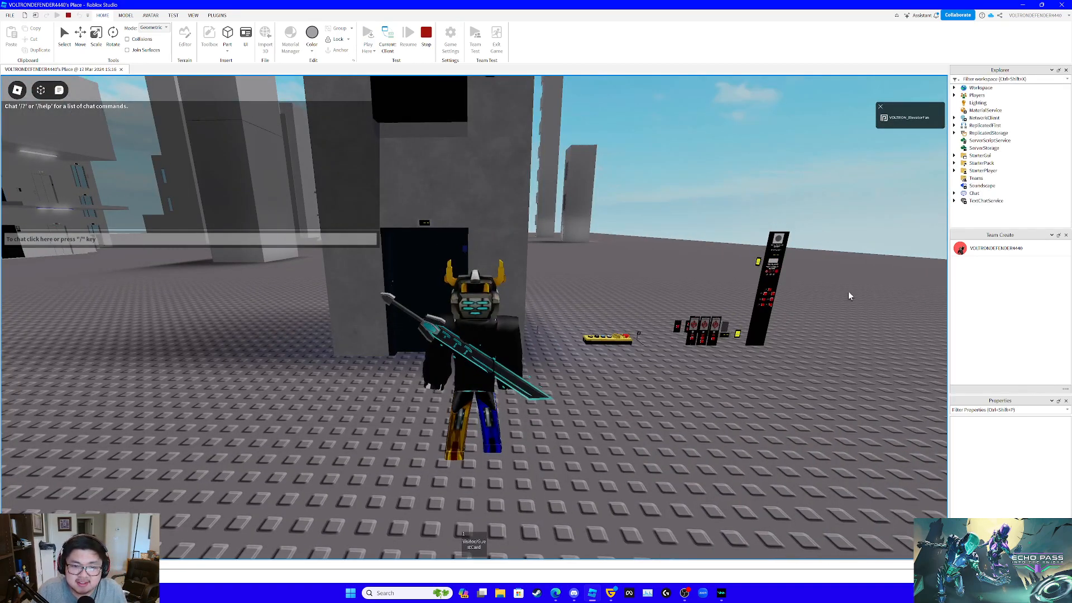
key("w")
right_click_drag(808, 330, 809, 334)
key("w")
scroll(810, 334, "up", 3)
left_click(734, 440)
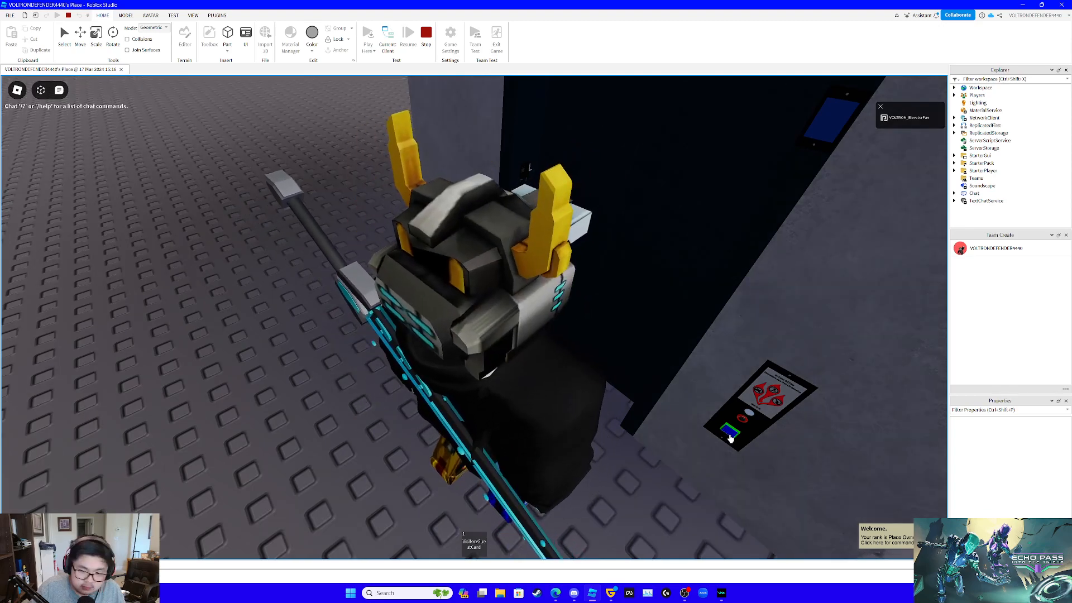
- Check the ground floor entrance and its indicator from behind the avatar, and stop the play test
key("s")
right_click_drag(731, 439, 781, 434)
key("w")
key("s")
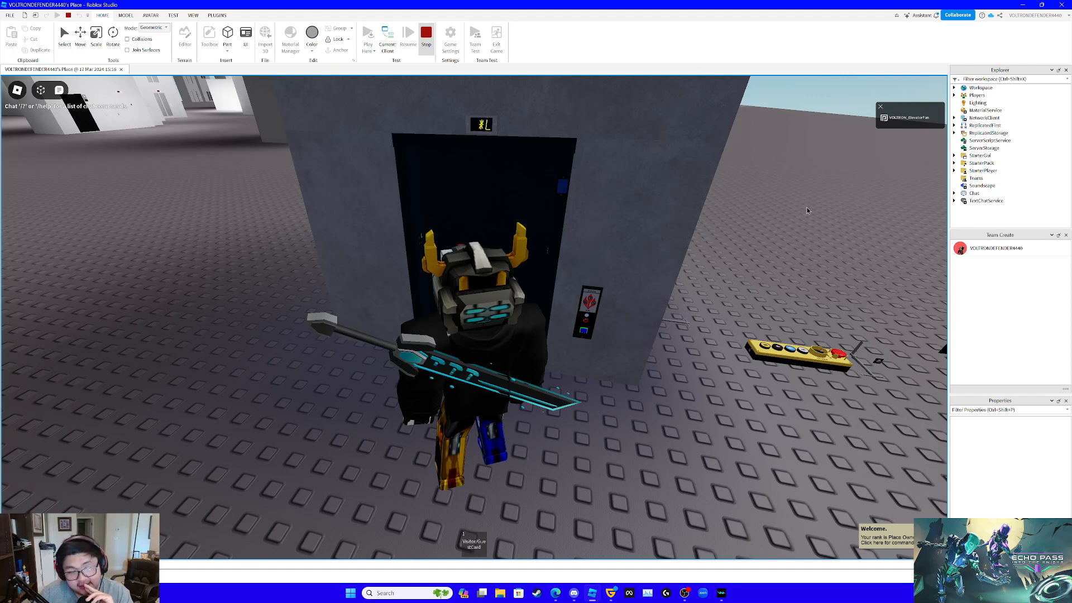
key("shift+F5")
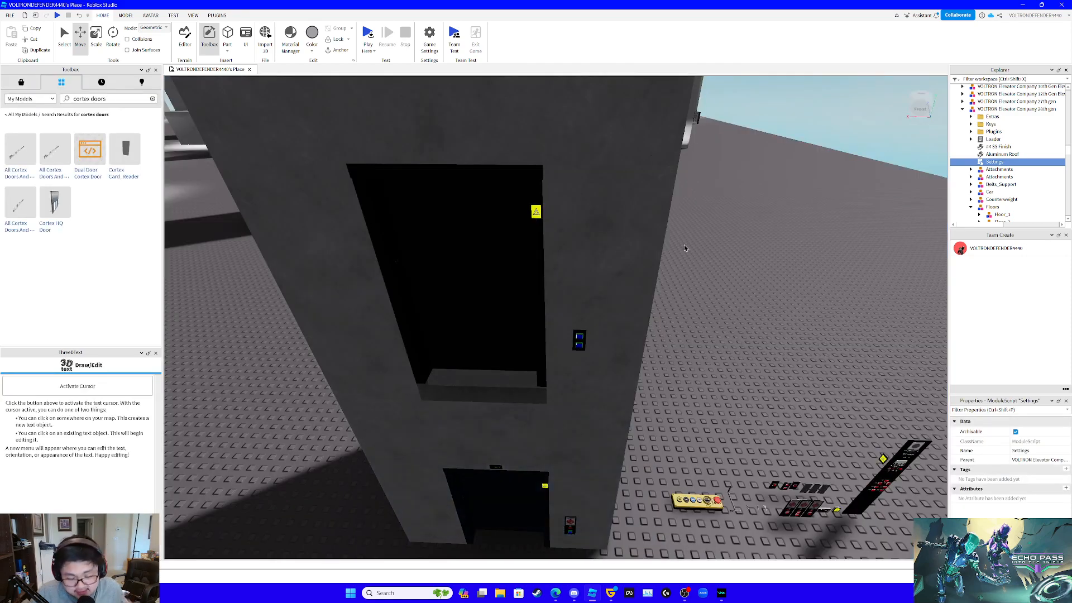
- Examine the fixture pack beside the elevator, with its car panel, fire service call panels and indicators
key("w")
right_click_drag(725, 327, 725, 326)
key("s")
scroll(725, 329, "down", 2)
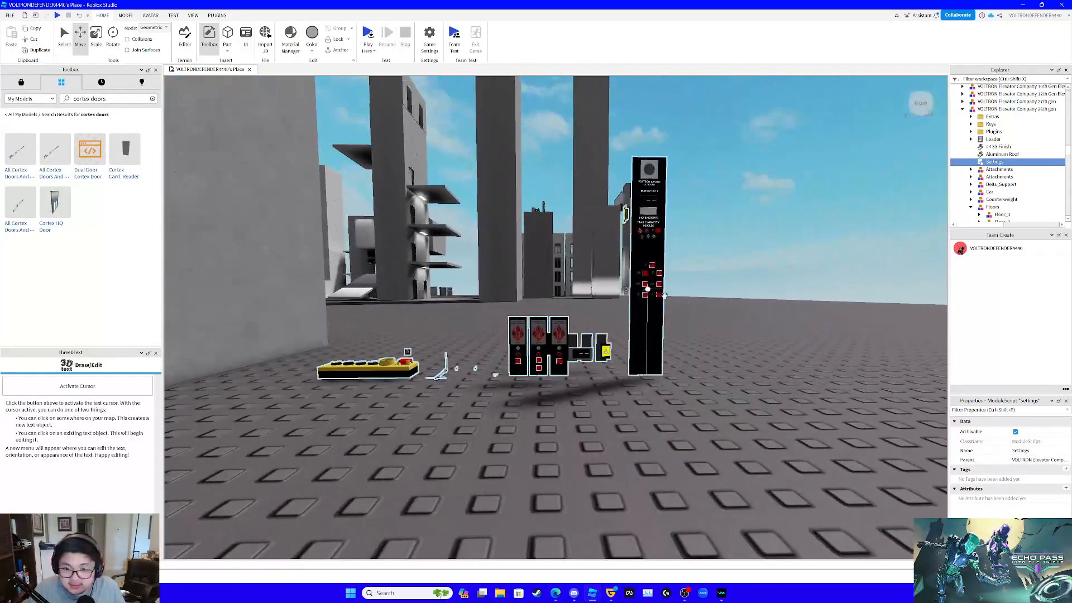
scroll(568, 307, "up", 3)
right_click_drag(568, 308, 568, 307)
scroll(568, 307, "down", 5)
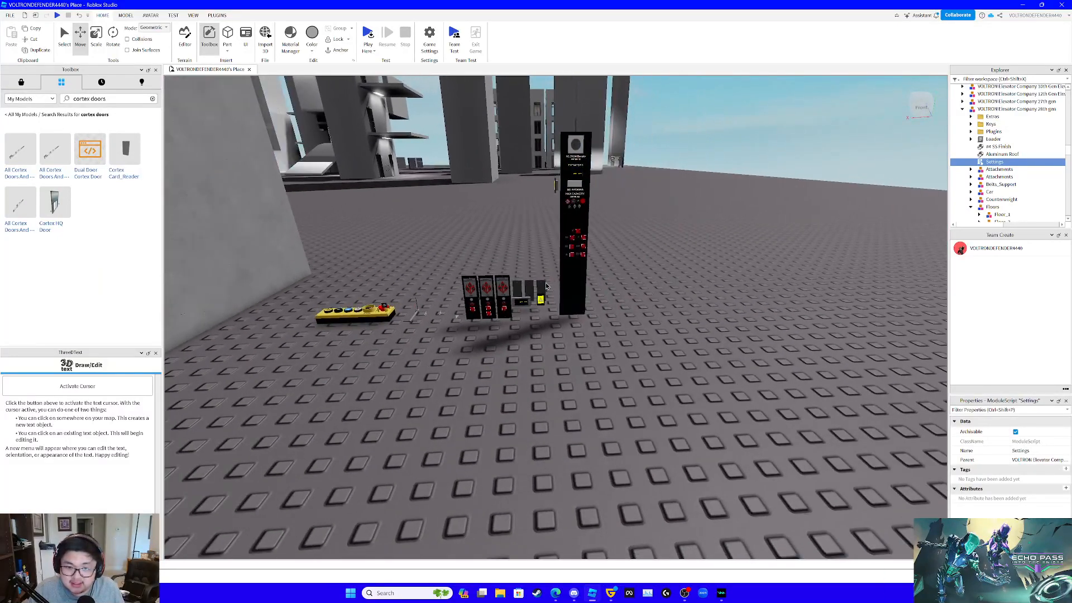
scroll(568, 307, "up", 8)
right_click(592, 284)
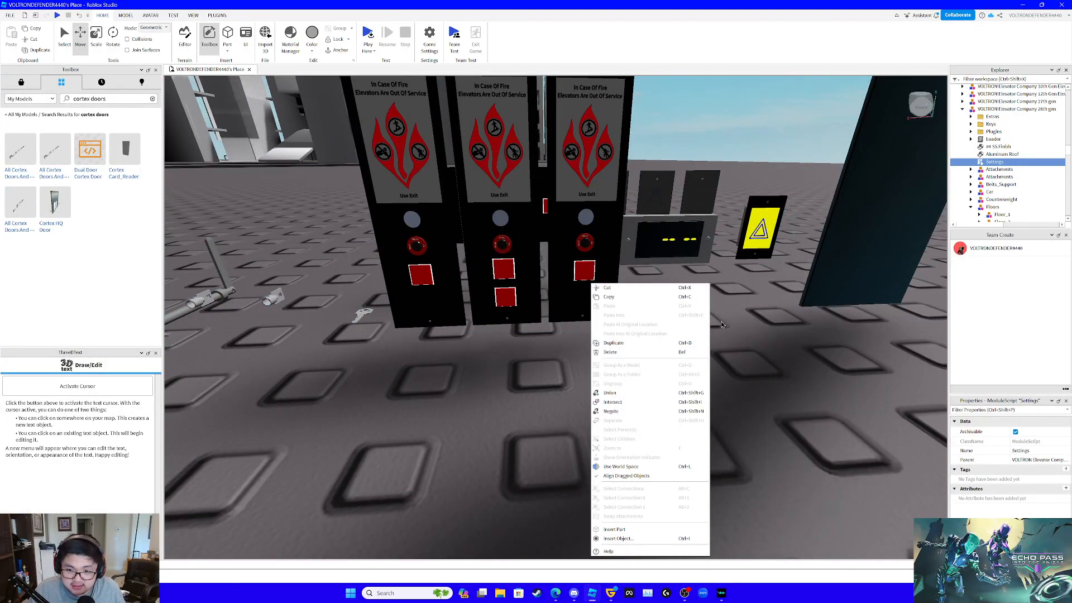
left_click(777, 340)
scroll(776, 341, "down", 6)
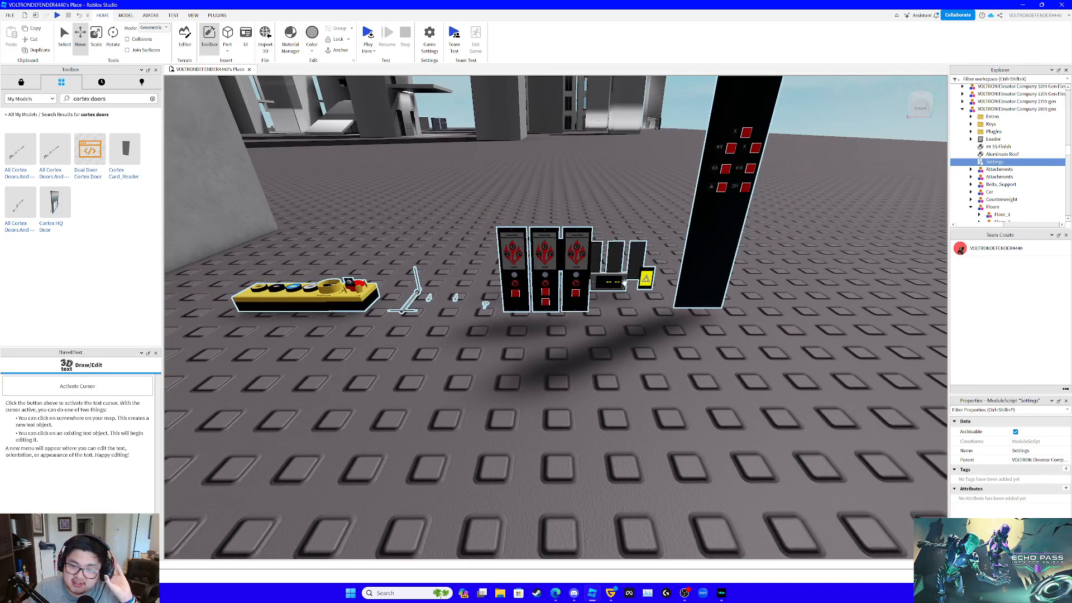
- Examine the fixture pack's keys, inspection box and the panels standing behind the fire service call buttons
right_click_drag(777, 252, 780, 253)
scroll(551, 309, "up", 5)
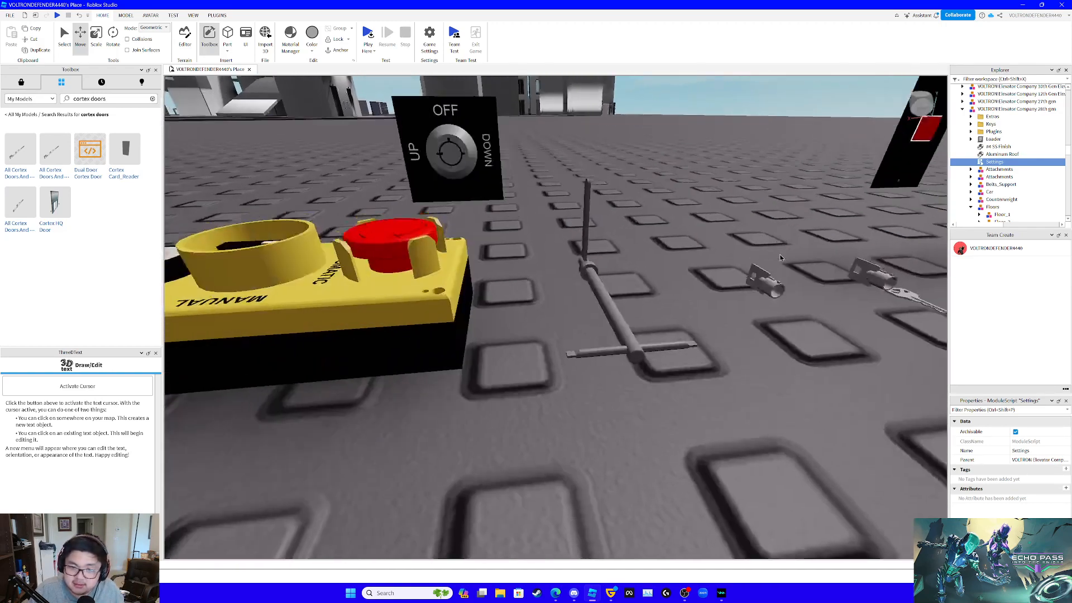
scroll(552, 308, "down", 3)
right_click_drag(551, 305, 565, 313)
scroll(589, 298, "down", 4)
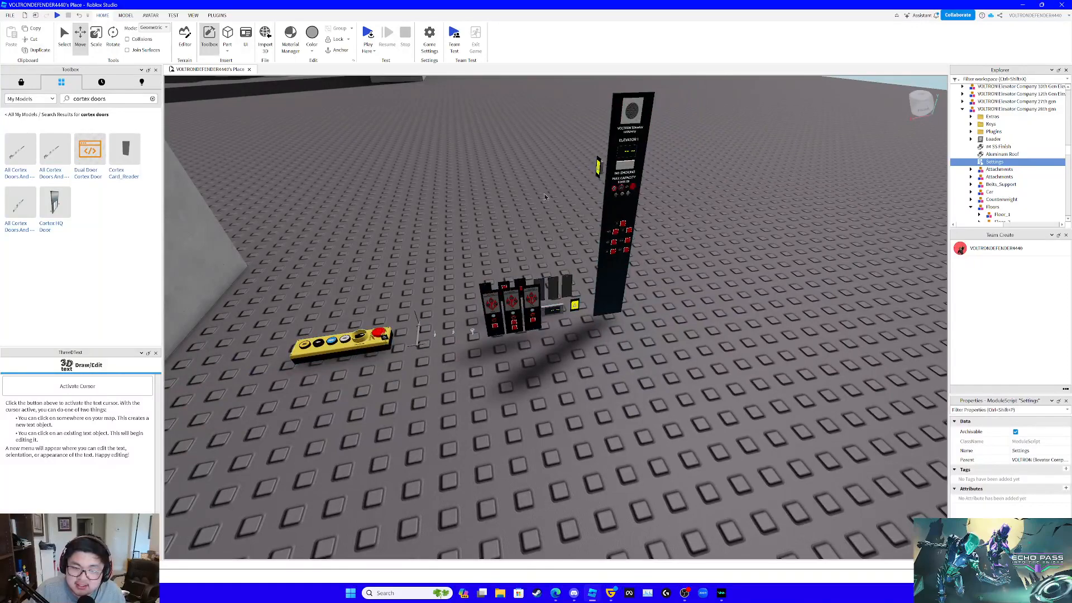
scroll(618, 267, "up", 4)
right_click_drag(617, 267, 609, 290)
scroll(609, 290, "up", 3)
scroll(608, 291, "down", 4)
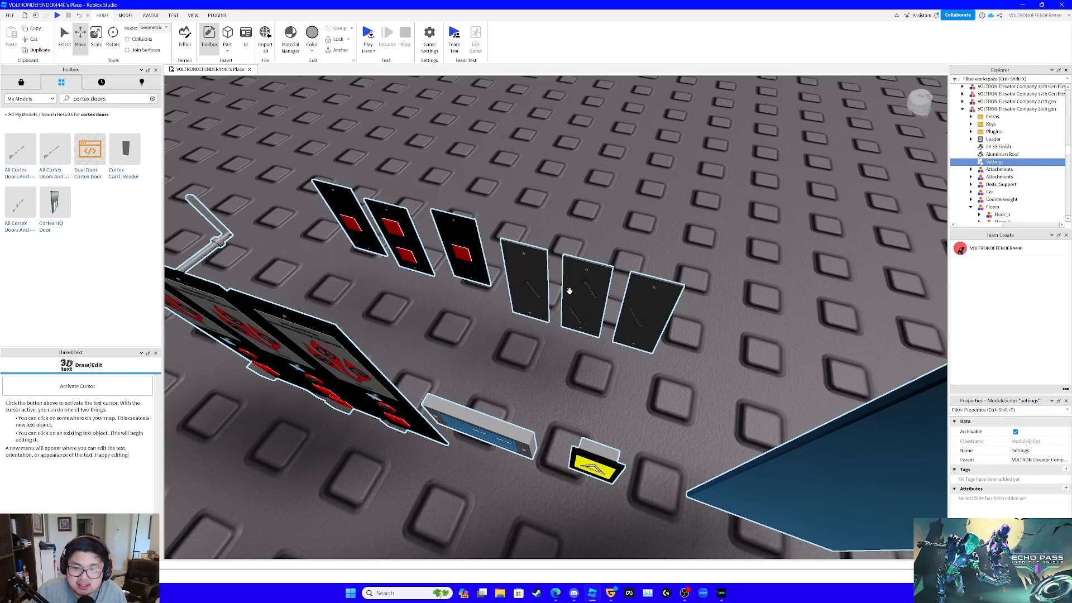
right_click_drag(633, 316, 607, 351)
scroll(634, 319, "down", 5)
scroll(631, 319, "up", 4)
scroll(633, 318, "down", 4)
scroll(633, 316, "up", 5)
- Select the blue Up button model in the Call_Buttons of the elevator's Floor_1 and copy it
scroll(608, 350, "up", 3)
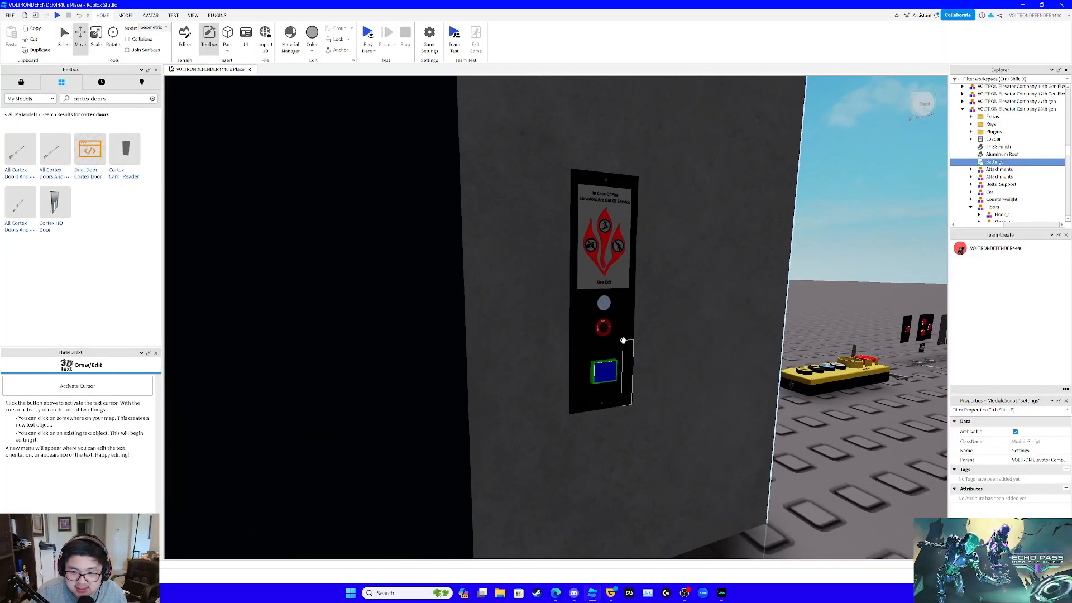
left_click(607, 369, "alt")
right_click_drag(719, 307, 719, 307)
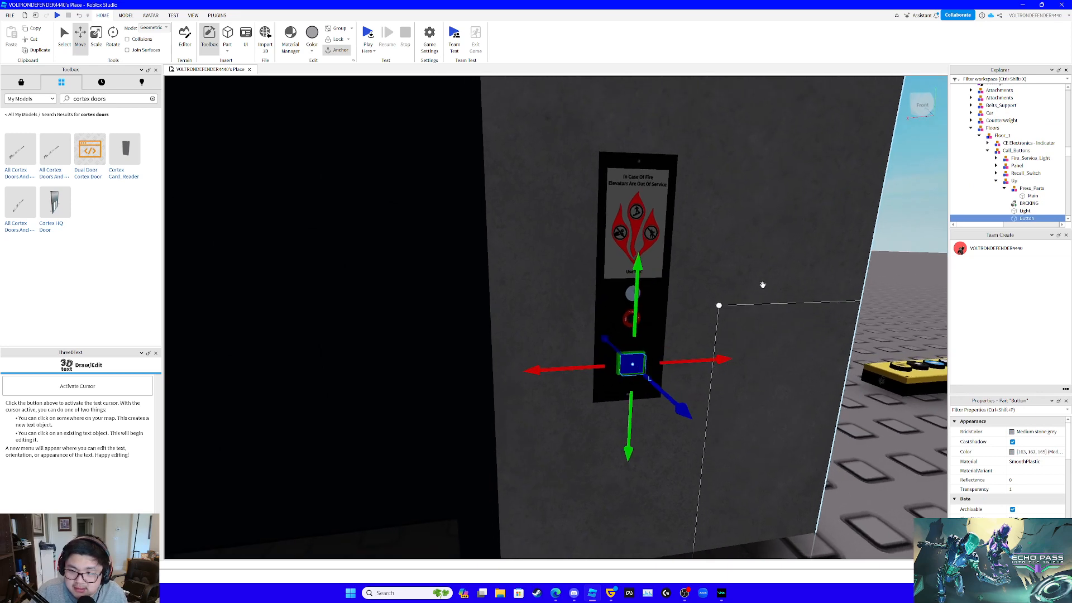
key("s")
key("d")
key("s")
key("a")
right_click_drag(791, 259, 792, 259)
left_click(412, 348, "alt")
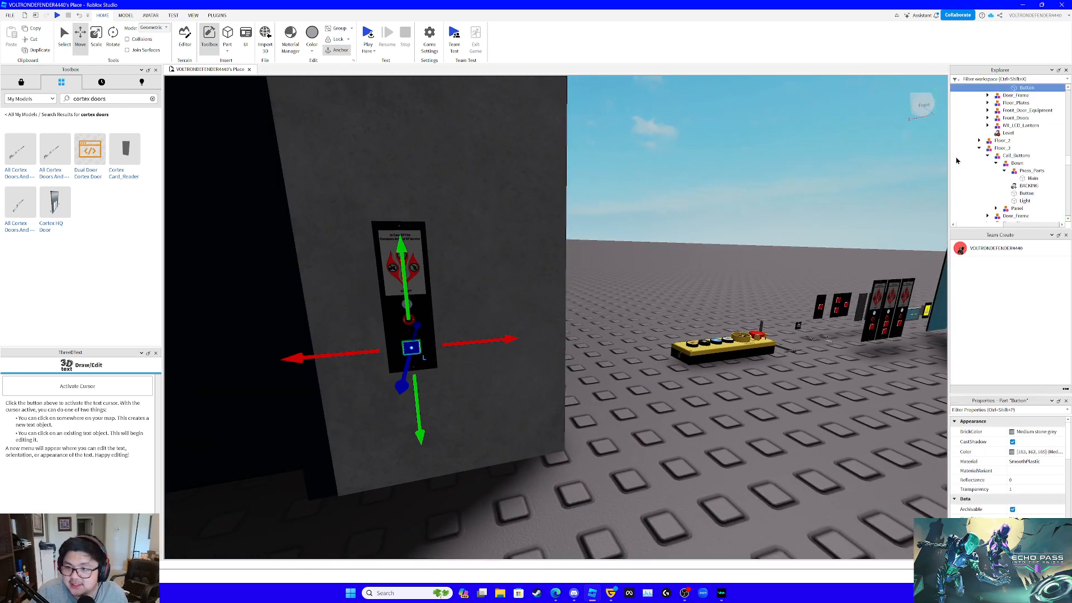
scroll(1018, 139, "up", 3)
left_click(1014, 115)
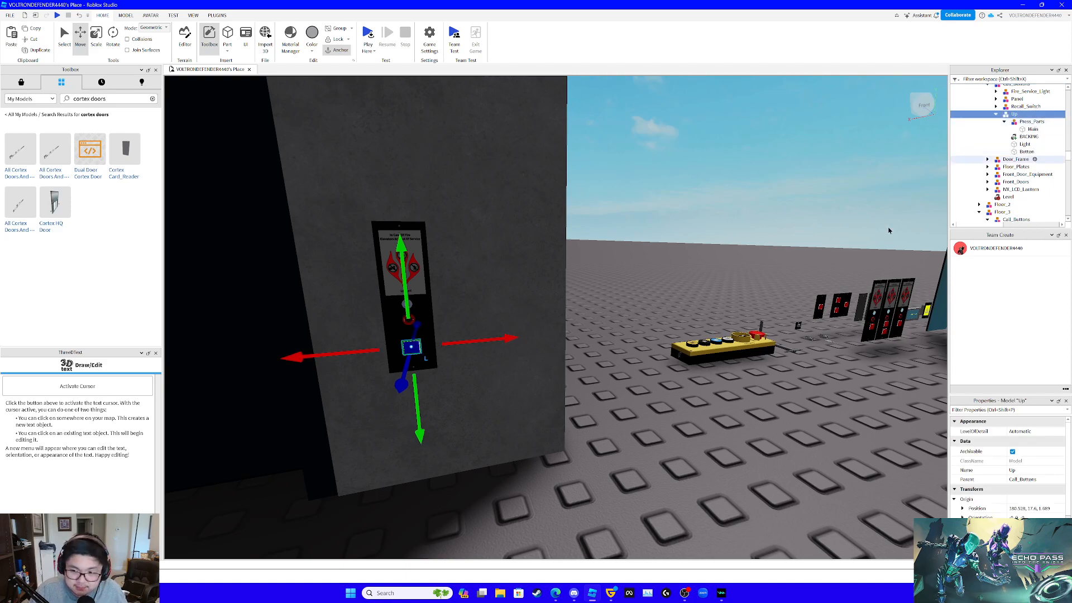
- Delete the red Up button model from the Bottom Floor(UNGROUP) Call_Buttons in the fixture pack
key("w")
right_click_drag(803, 286, 803, 290)
key("a")
key("w")
key("d")
left_click(569, 358, "alt")
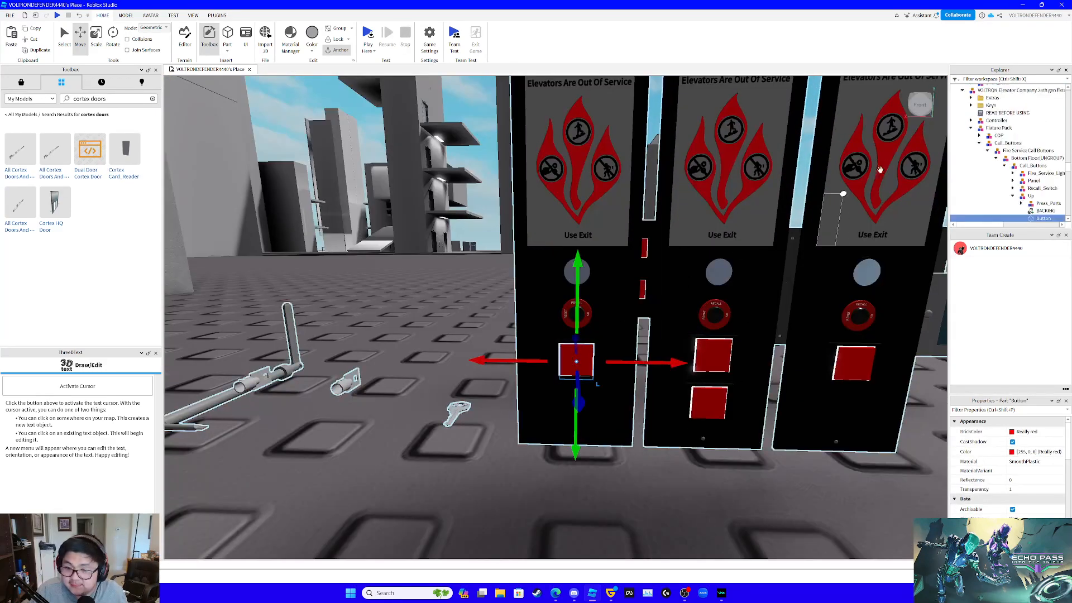
left_click(1028, 196)
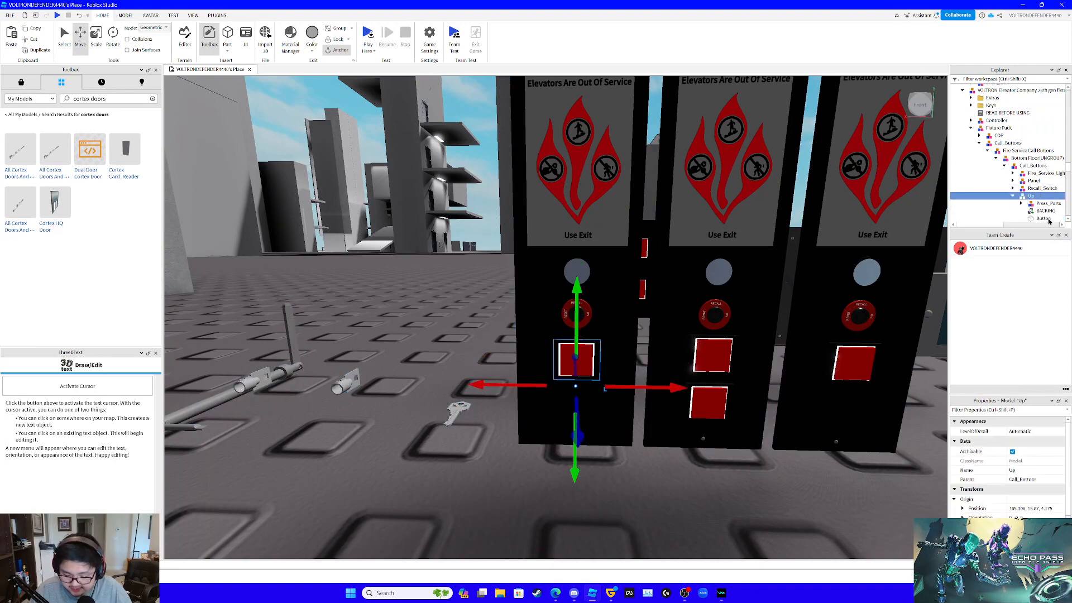
- Paste the copied Up button into the bottom floor's Call_Buttons and lower it to near ground level
left_click(1033, 166)
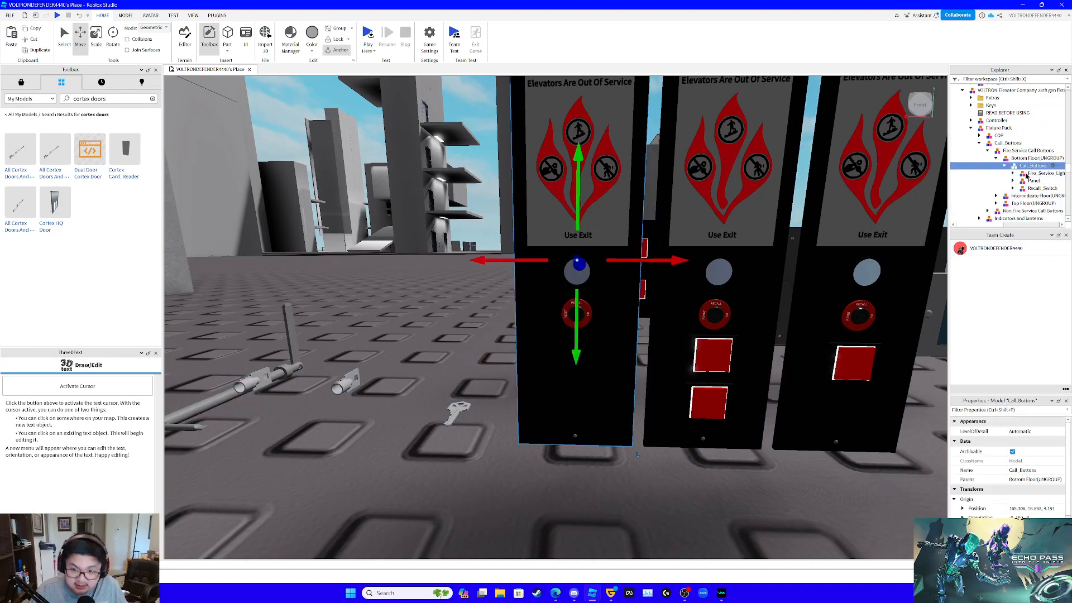
key("ctrl+shift+v")
key("f")
right_click_drag(634, 273, 450, 242)
left_click_drag(451, 242, 618, 206)
left_click_drag(495, 147, 526, 273)
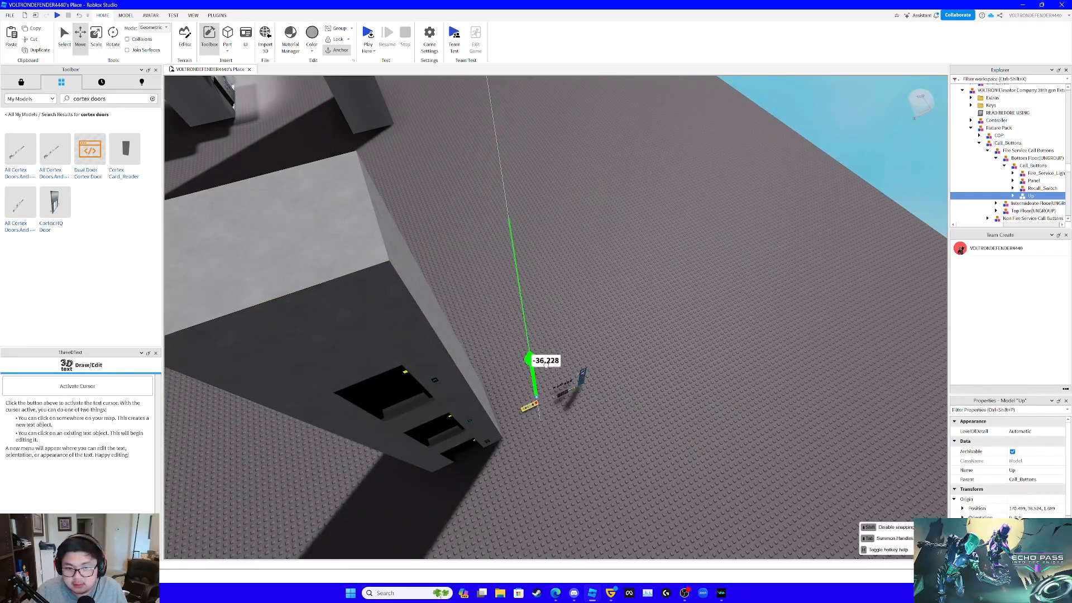
left_click_drag(546, 364, 559, 379)
key("w")
right_click_drag(558, 380, 548, 262)
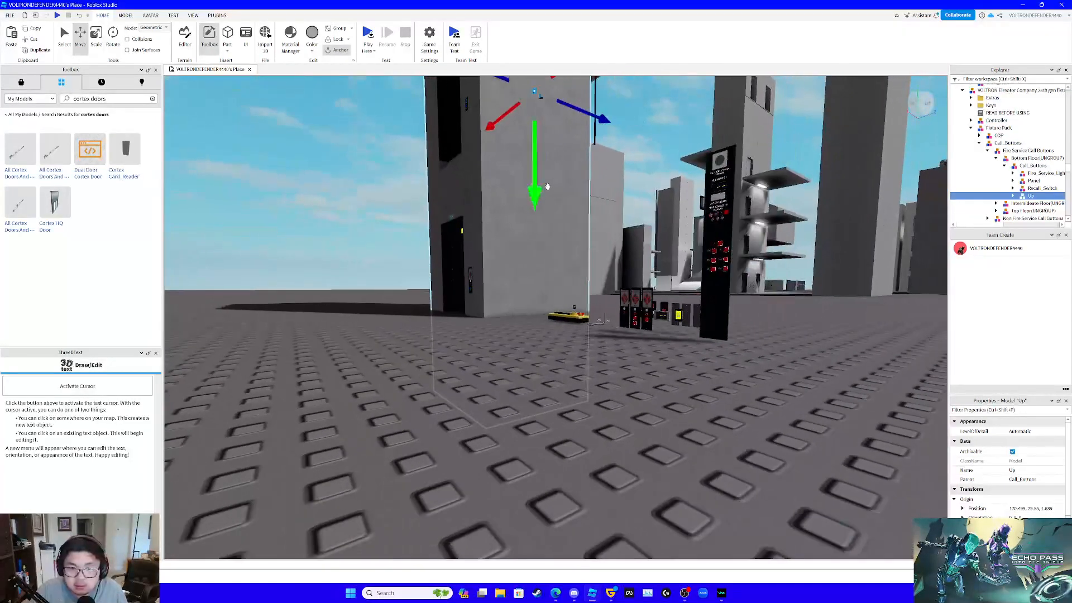
left_click_drag(547, 187, 545, 215)
left_click_drag(565, 377, 565, 385)
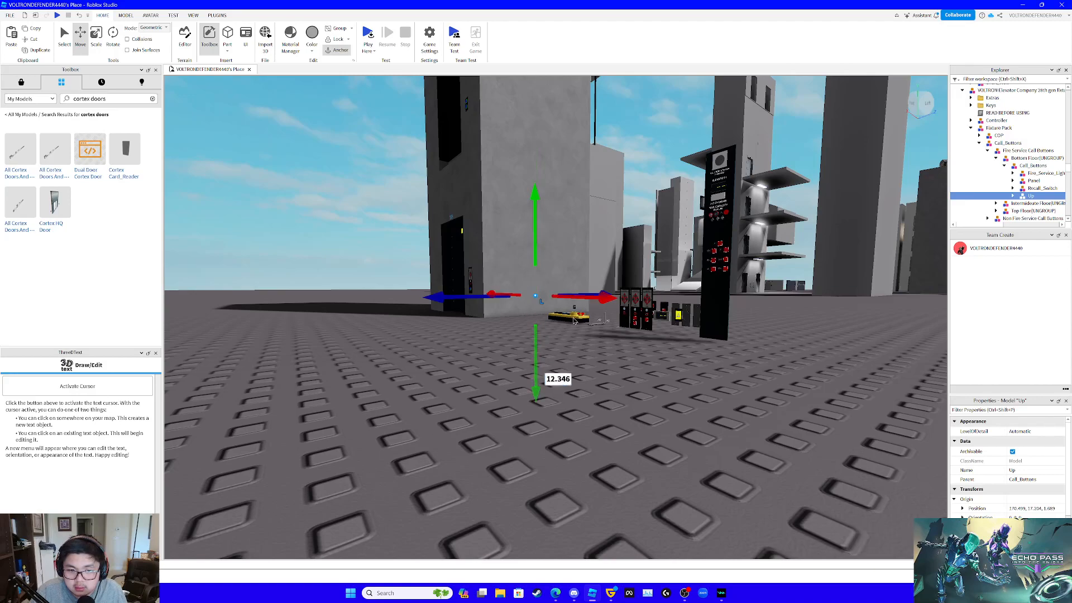
- Move the pasted Up button over to the bottom floor fire service panel and lower it about 1.57 studs
left_click_drag(600, 297, 663, 301)
right_click_drag(664, 302, 658, 306)
key("w")
key("w")
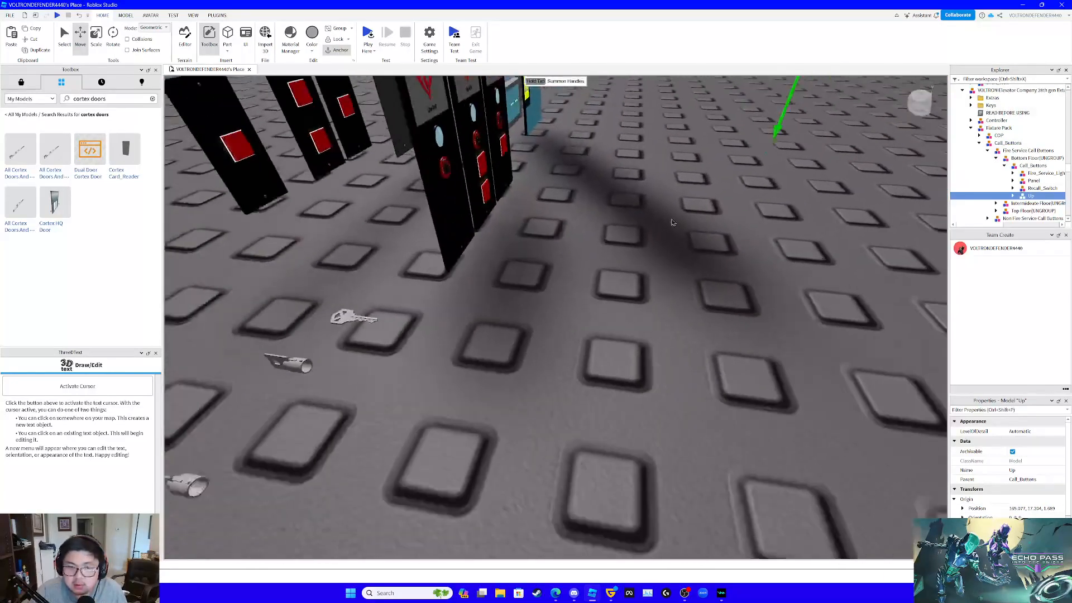
key("s")
scroll(675, 115, "down", 2)
left_click_drag(599, 198, 466, 218)
left_click_drag(506, 146, 524, 224)
key("w")
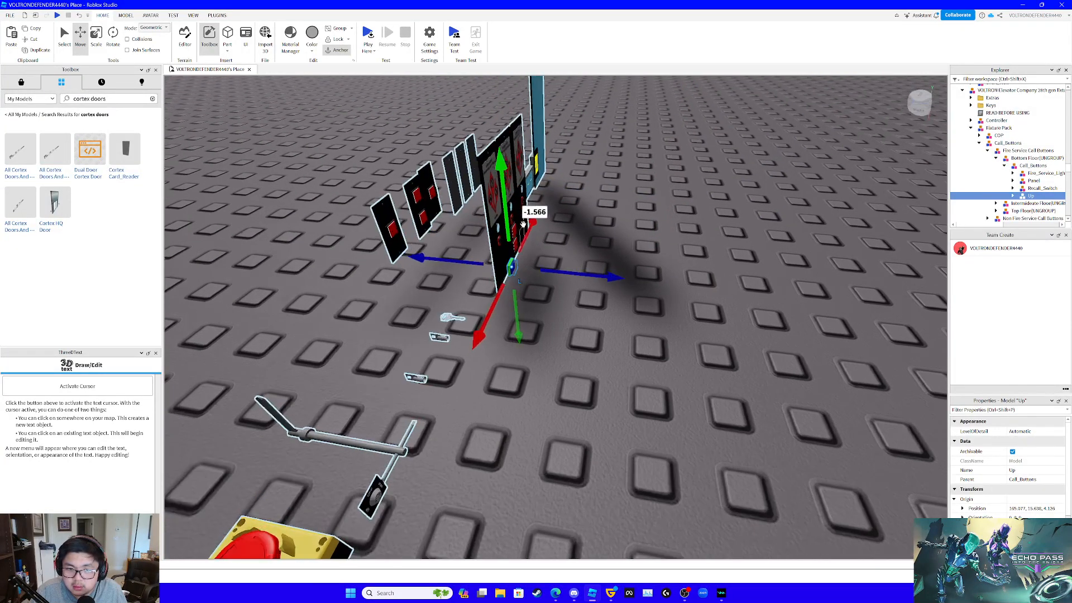
key("w")
right_click_drag(523, 224, 524, 226)
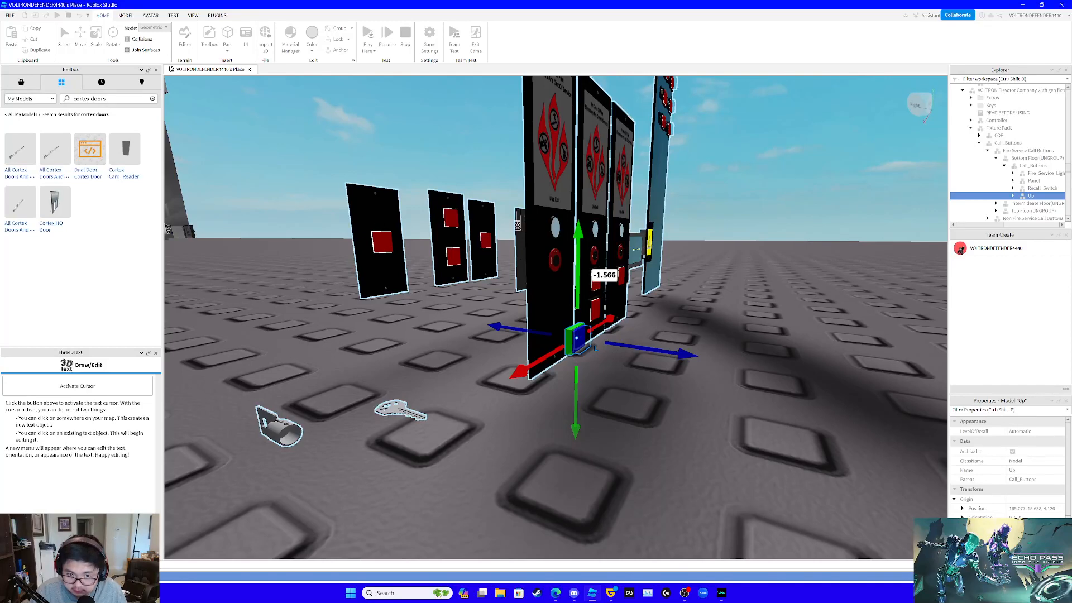
key("w")
right_click_drag(566, 272, 567, 274)
key("d")
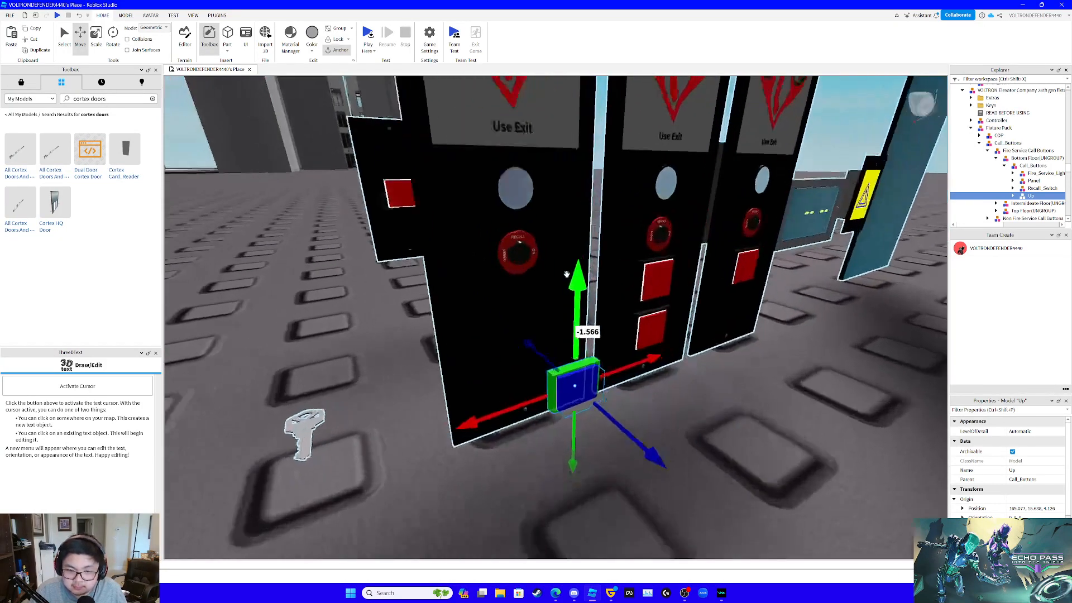
- Shift the Up button 0.222 studs sideways to centre it on the bottom floor panel and raise it below the recall switch
key("w")
left_click_drag(623, 460, 607, 461)
left_click_drag(515, 435, 454, 452)
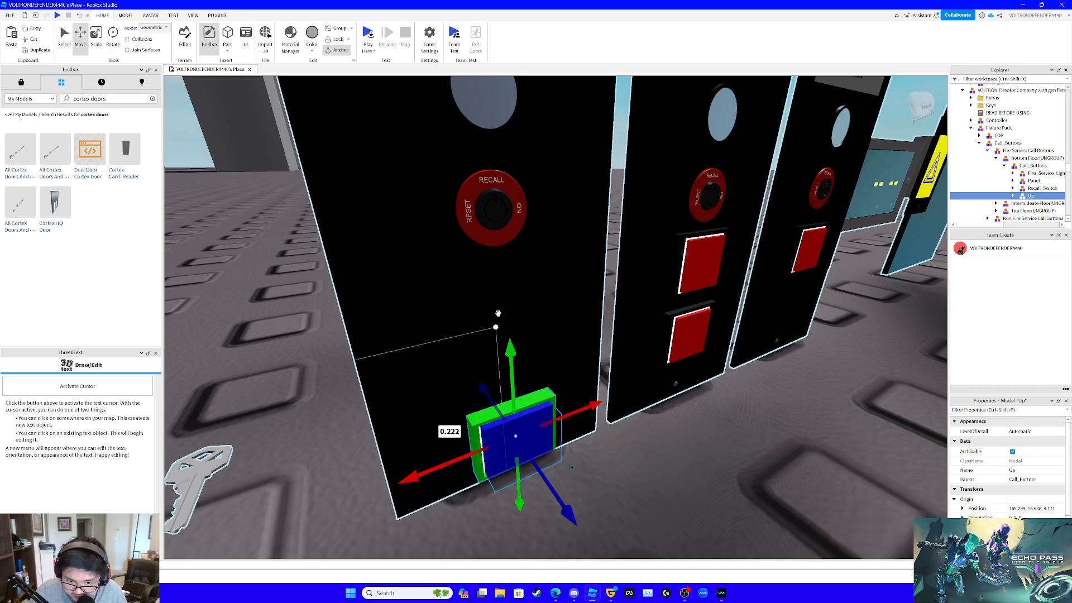
left_click_drag(513, 366, 508, 262)
key("s")
right_click_drag(517, 268, 519, 268)
key("w")
left_click_drag(585, 232, 585, 264)
key("s")
right_click_drag(696, 267, 697, 268)
- Duplicate the blue Up button and move the copy into the Intermediate Floor(UNGROUP) model
key("ctrl+d")
scroll(1026, 172, "down", 2)
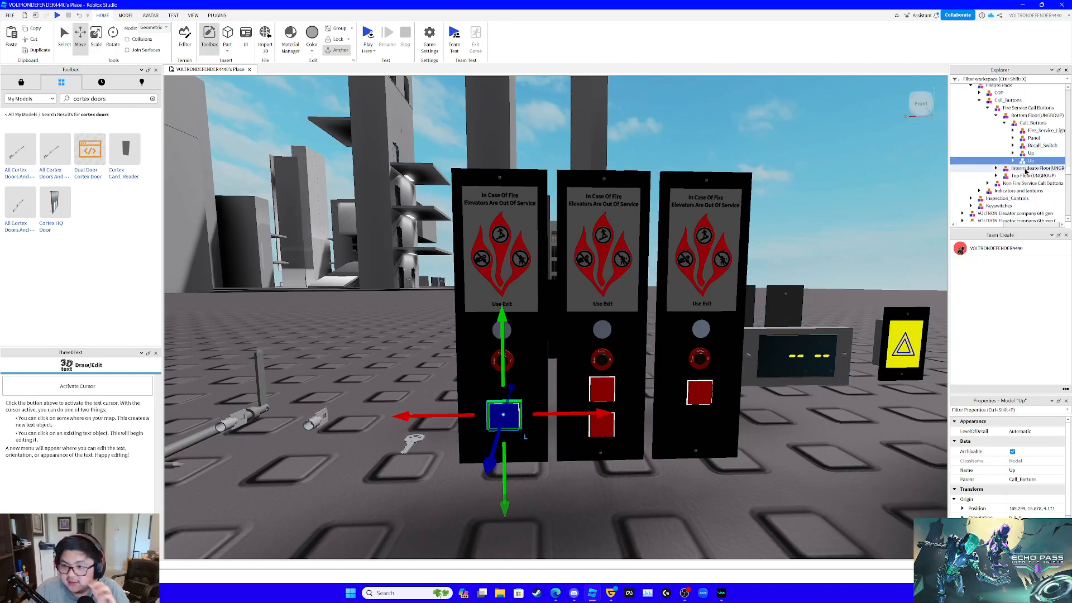
left_click_drag(1028, 170, 1031, 172)
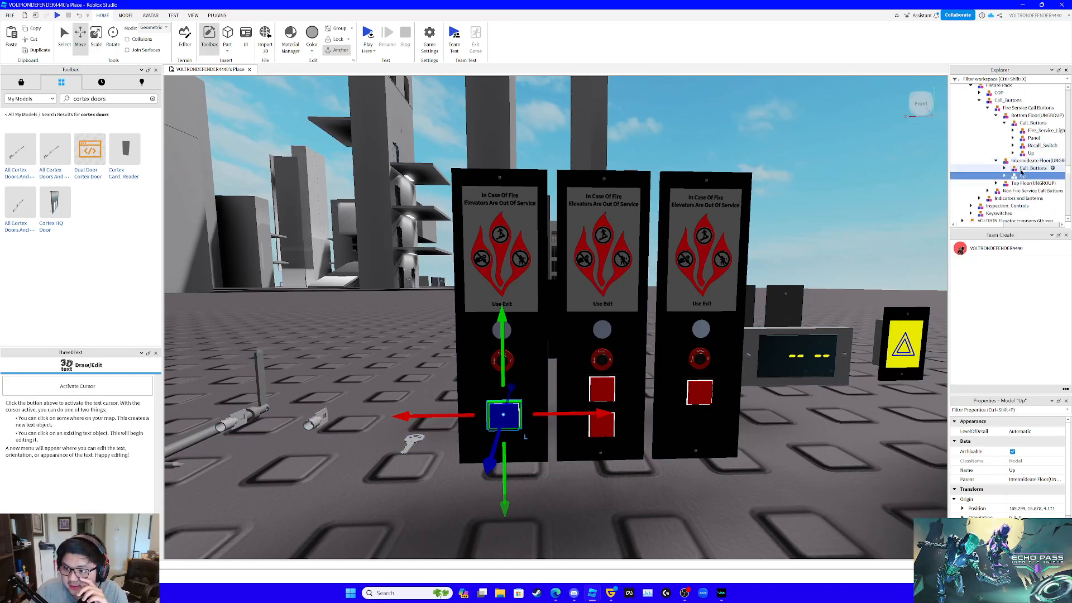
- Delete the red Up and Down button models from the intermediate floor's Call_Buttons
left_click(1005, 168)
scroll(1033, 169, "down", 1)
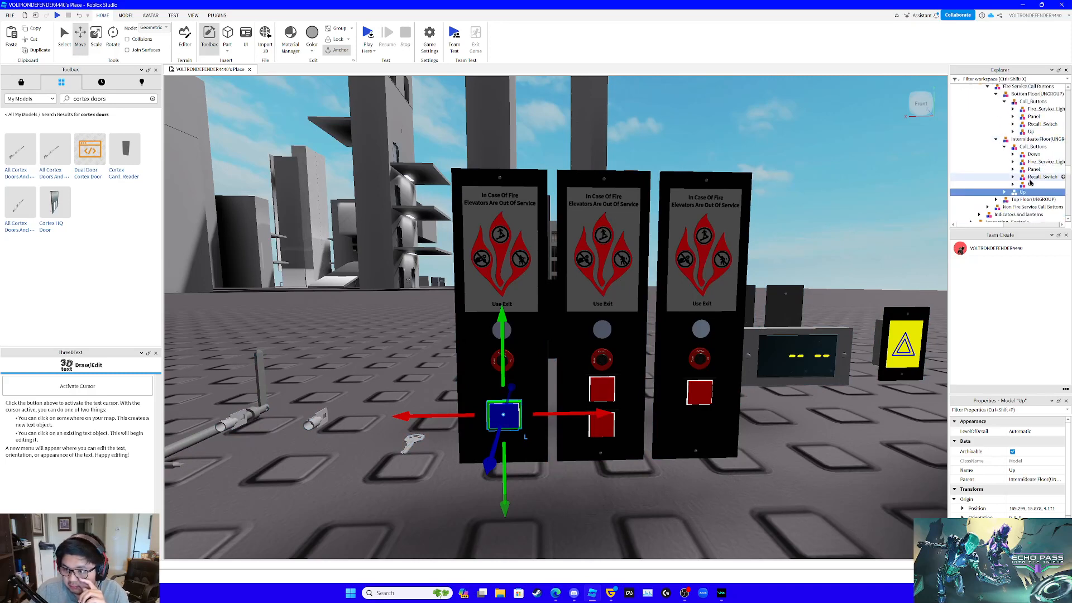
mouse_move(1031, 182)
left_mouse_down()
mouse_move(1036, 166)
mouse_move(1029, 177)
left_mouse_up()
key("Delete")
left_click(1034, 155)
key("Delete")
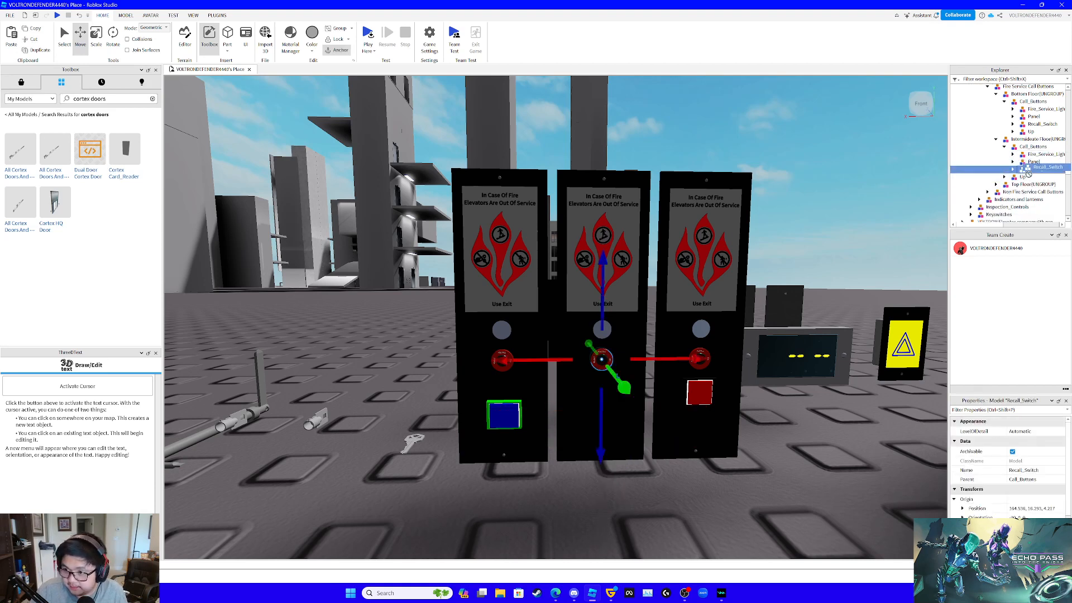
- Place the duplicated Up button inside the intermediate floor's Call_Buttons and move it 0.738 studs sideways onto the intermediate panel
left_click(1022, 177)
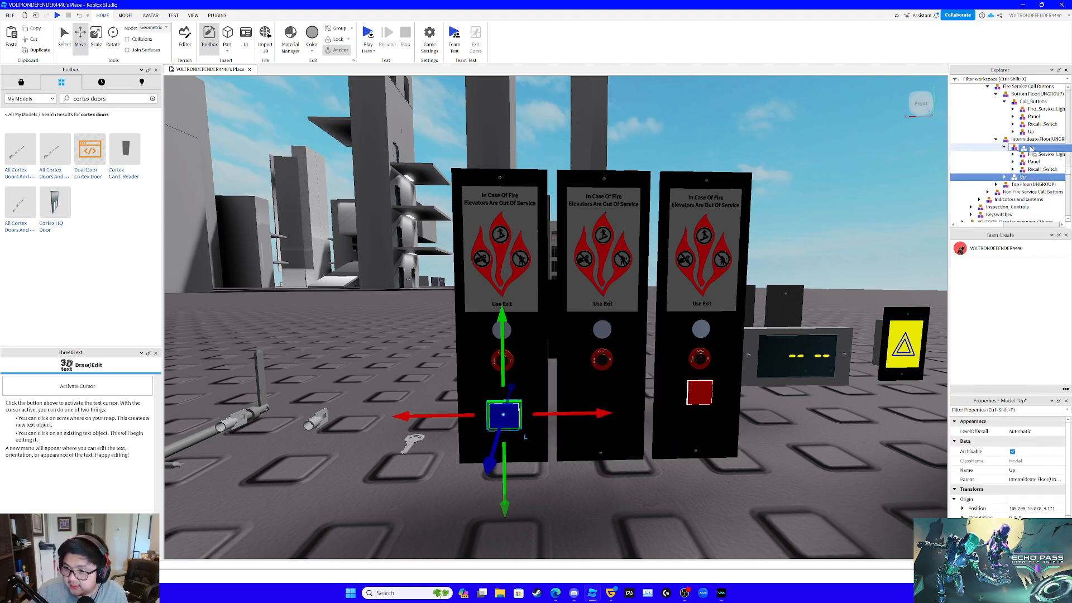
left_click_drag(601, 414, 693, 412)
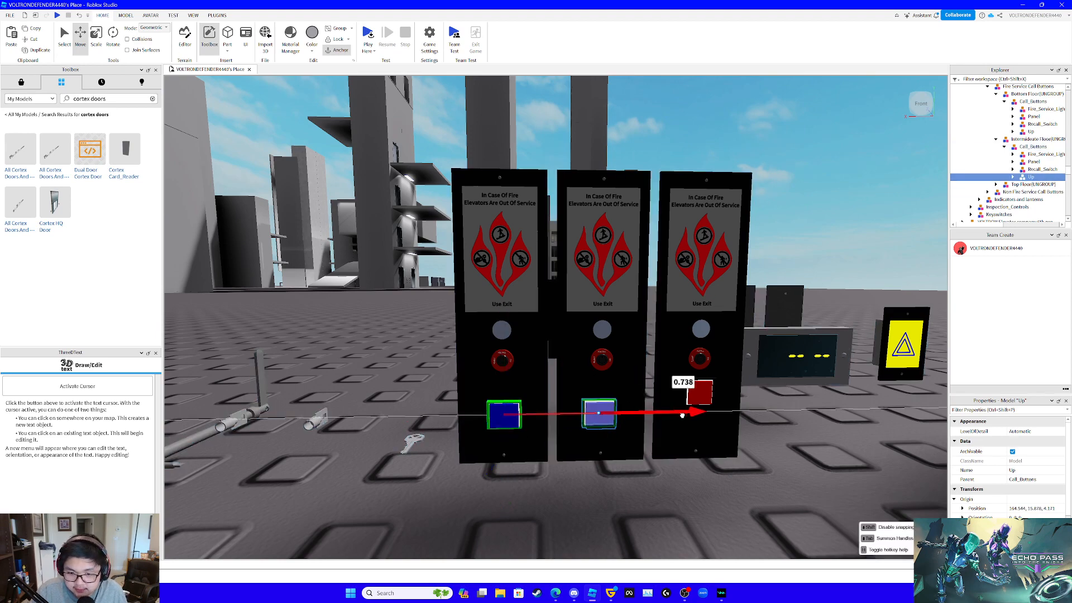
right_click_drag(693, 414, 685, 416)
key("d")
key("w")
key("s")
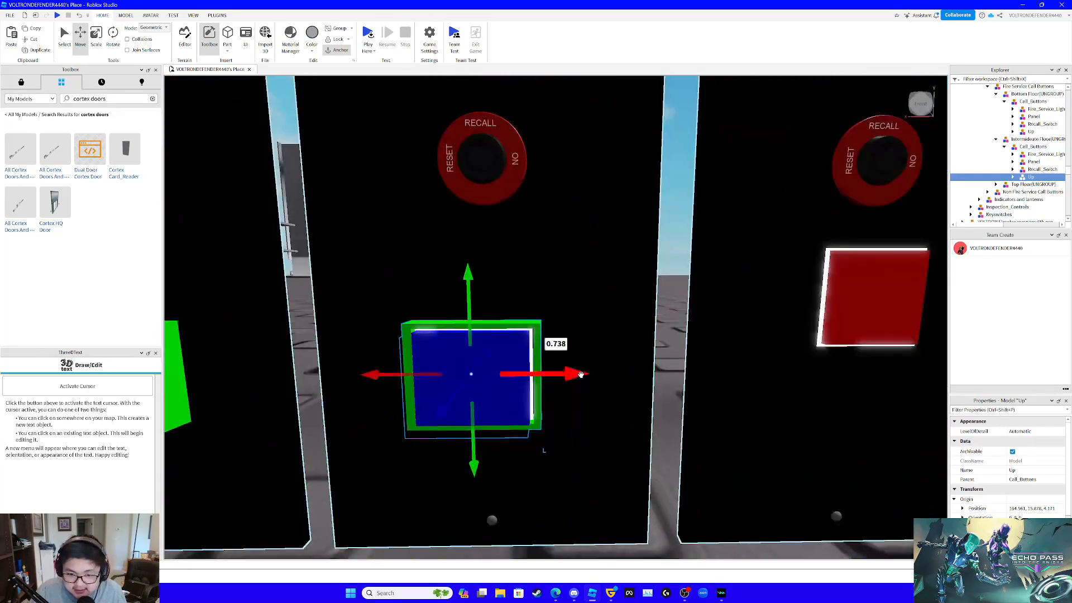
- Finish centring the blue Up button on the intermediate floor panel and raise it 0.185 studs below the recall switch
left_click_drag(582, 374, 586, 374)
left_click_drag(483, 285, 487, 191)
key("s")
right_click_drag(518, 196, 515, 194)
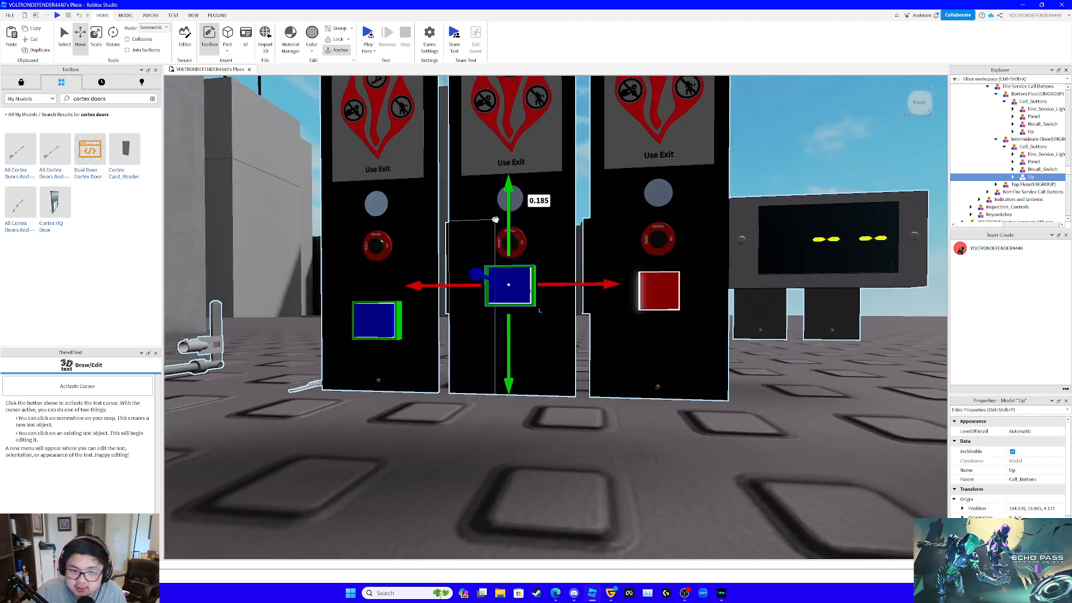
- Duplicate the intermediate floor's Up button, lower the copy 0.308 studs and rename it Down
key("ctrl+d")
left_click_drag(509, 222, 516, 281)
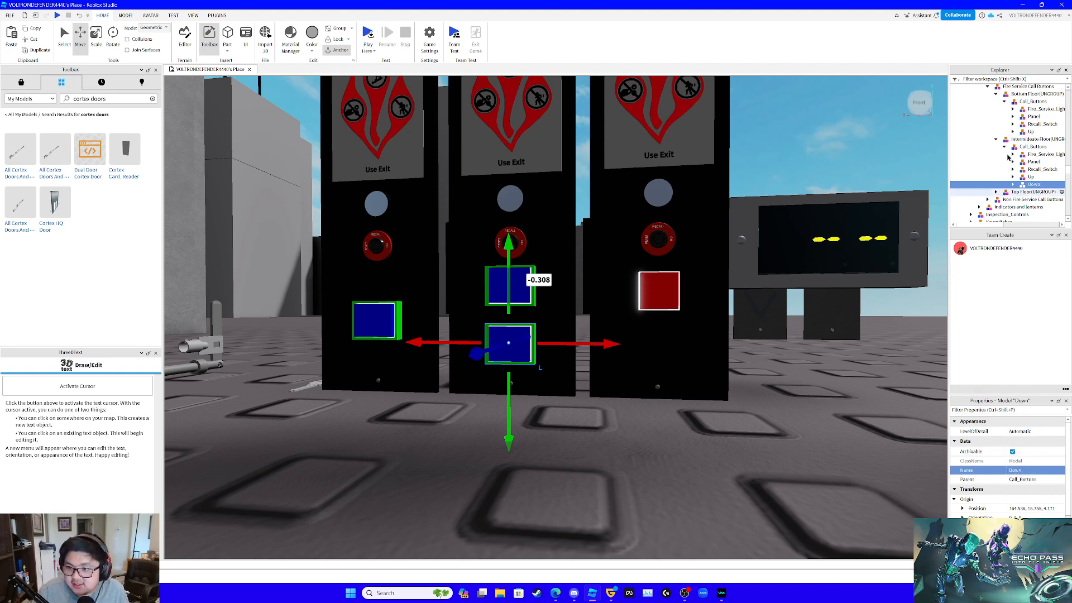
- Duplicate the blue Down button and move the copy into the fire service Top Floor(UNGROUP) model
left_click_drag(1027, 193, 1025, 156)
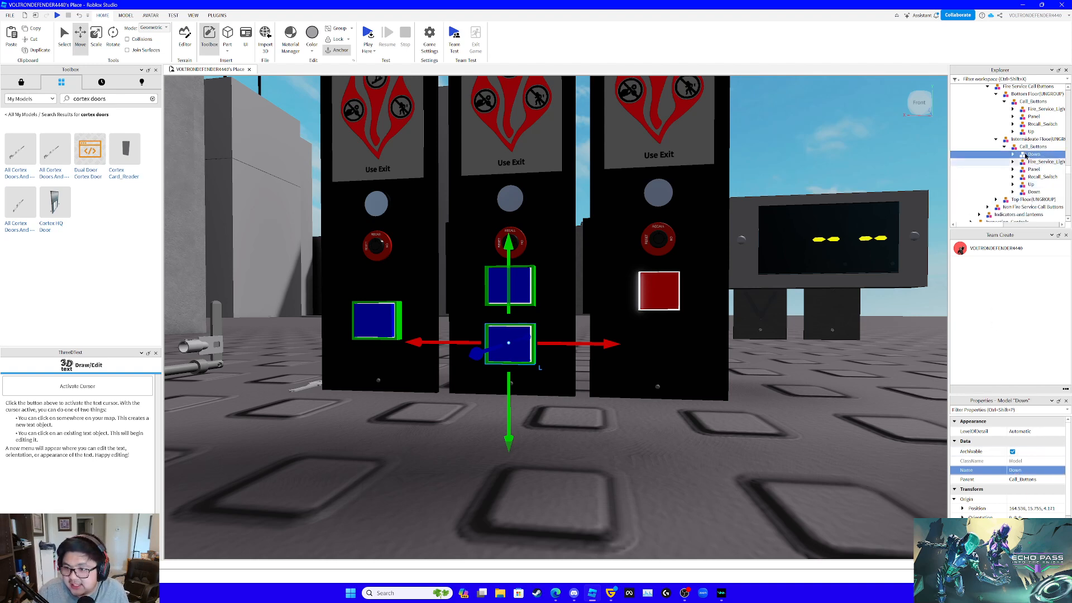
left_click_drag(1027, 201, 1027, 201)
left_click(1024, 201)
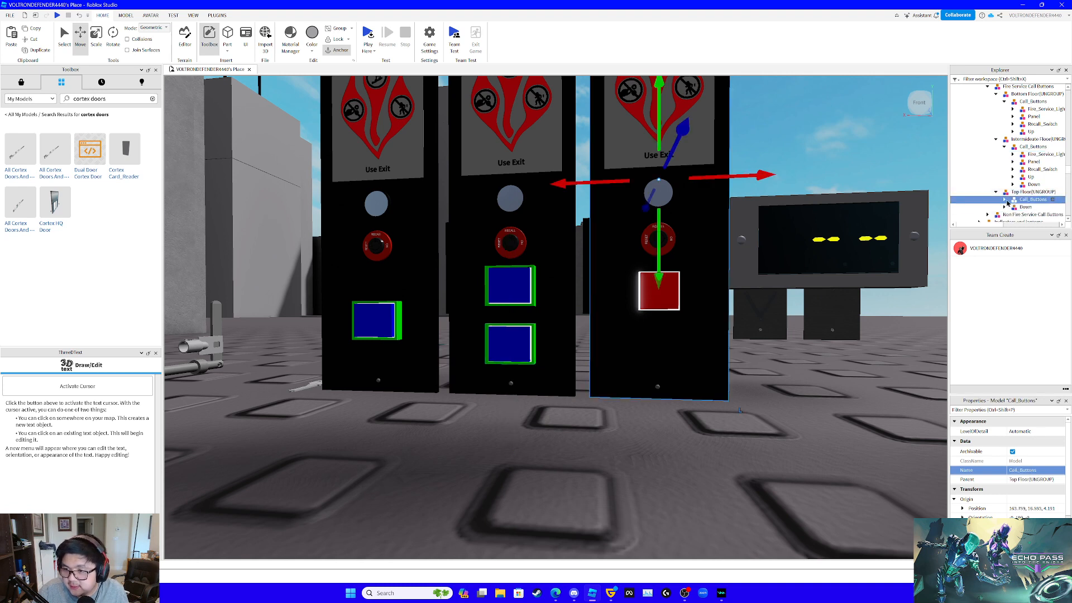
- Delete the red Down button model from the fire service top floor's Call_Buttons
left_click(1005, 200)
scroll(1027, 197, "down", 1)
left_click(1027, 188)
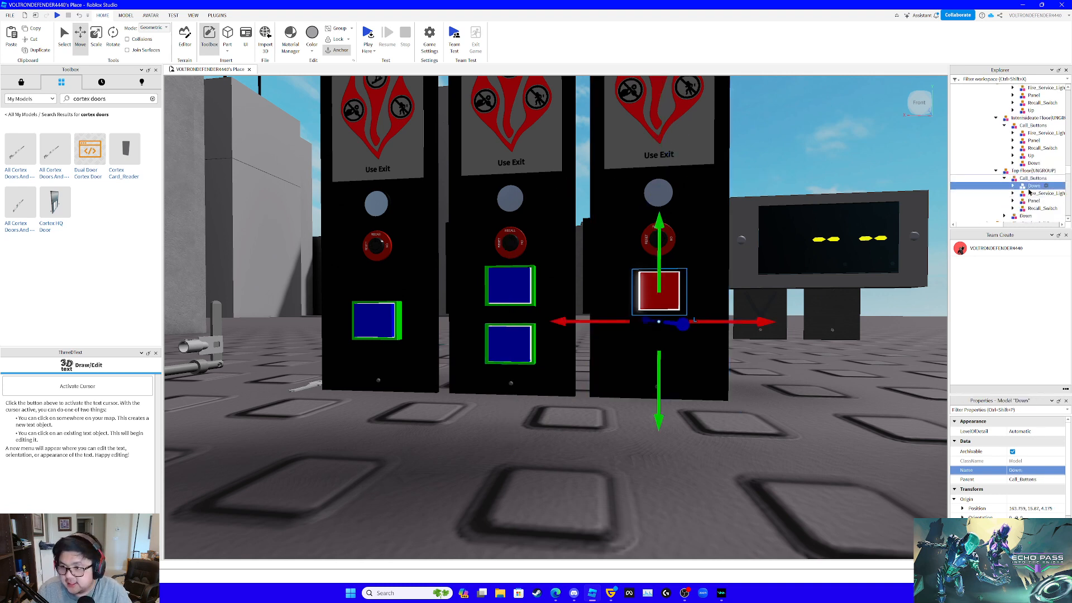
key("Delete")
- Place the blue Down copy inside the top floor's Call_Buttons, shift it 0.774 studs sideways onto the panel and raise it
left_click_drag(1024, 210, 1033, 178)
left_click_drag(596, 345, 749, 358)
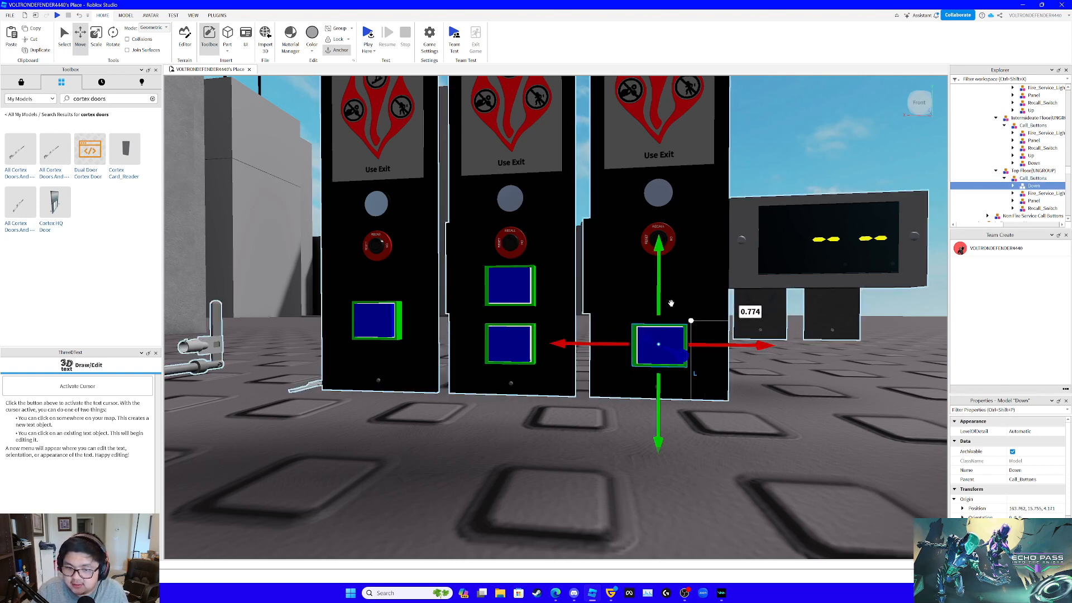
left_click_drag(661, 291, 668, 266)
- Delete the red Down button model from the top floor's Call_Buttons under Non Fire Service Call Buttons
key("a")
right_click_drag(682, 265, 659, 272)
key("w")
key("s")
key("w")
key("s")
key("w")
key("e")
left_click(661, 307, "alt")
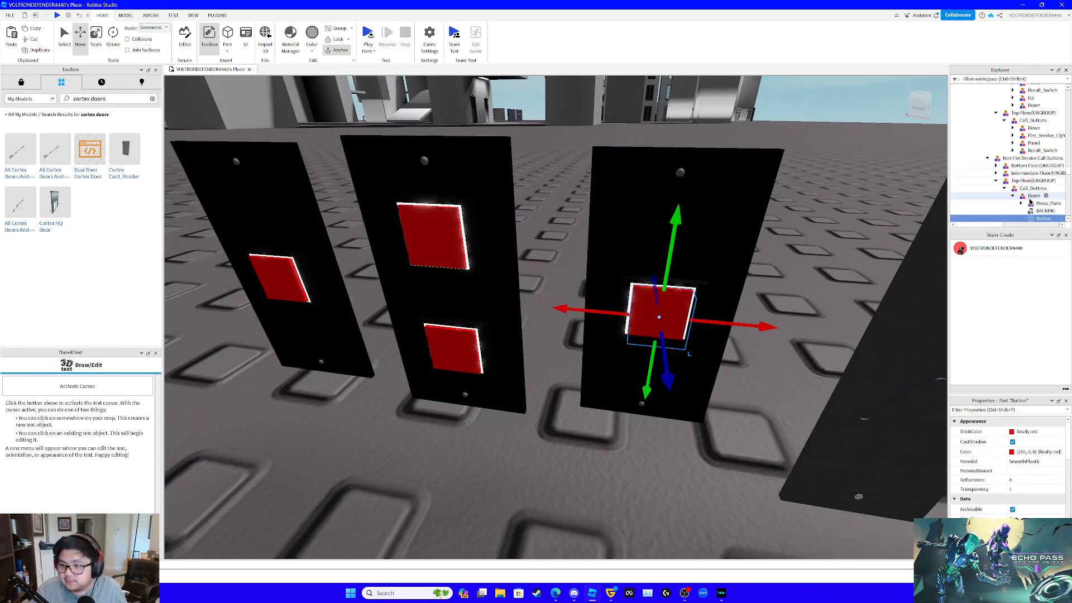
left_click(1031, 197)
key("Delete")
- Paste the copied blue Down button into the non-fire-service top floor's Call_Buttons
left_click(1022, 188)
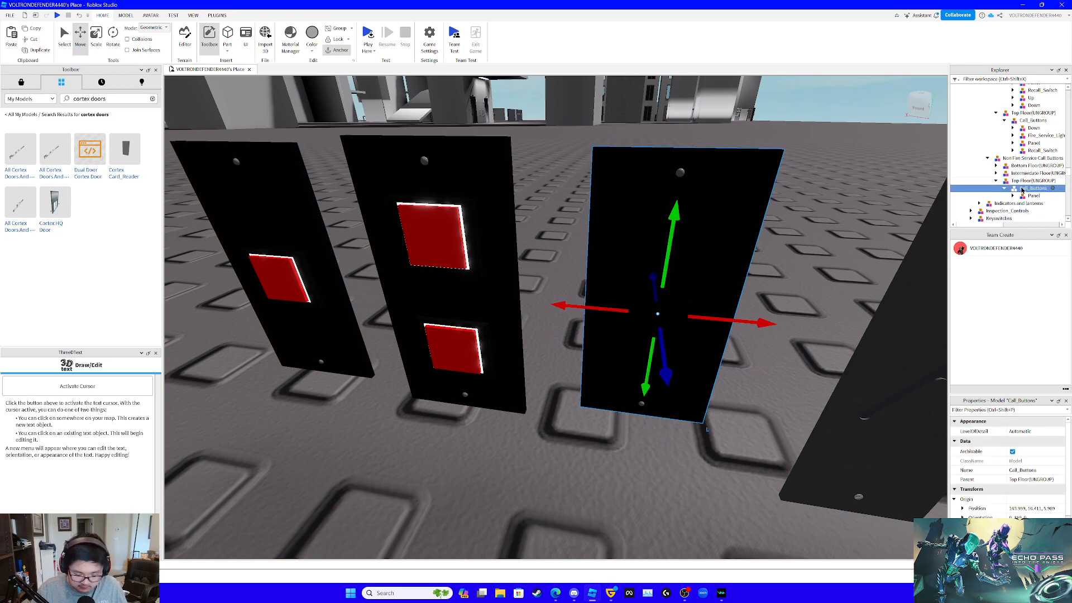
key("ctrl+shift+v")
key("f")
right_click_drag(723, 260, 725, 261)
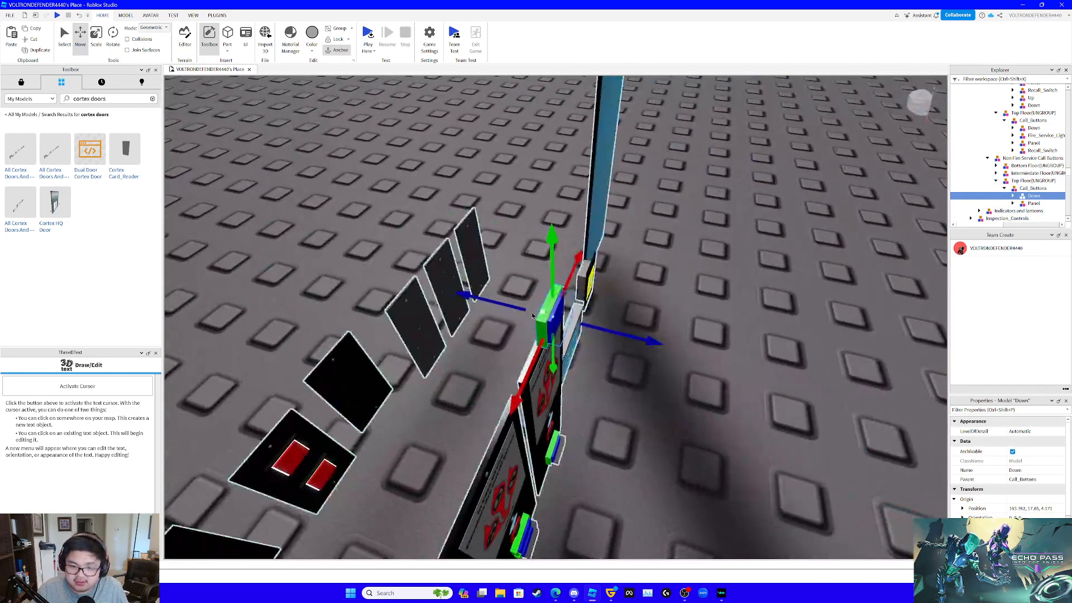
- Position the Down button against the non-fire-service top floor panel, shifting it 0.196 studs sideways to centre it and raising it 0.206 studs
left_click_drag(509, 306, 500, 347)
right_click_drag(500, 348, 499, 347)
left_click_drag(556, 404, 519, 389)
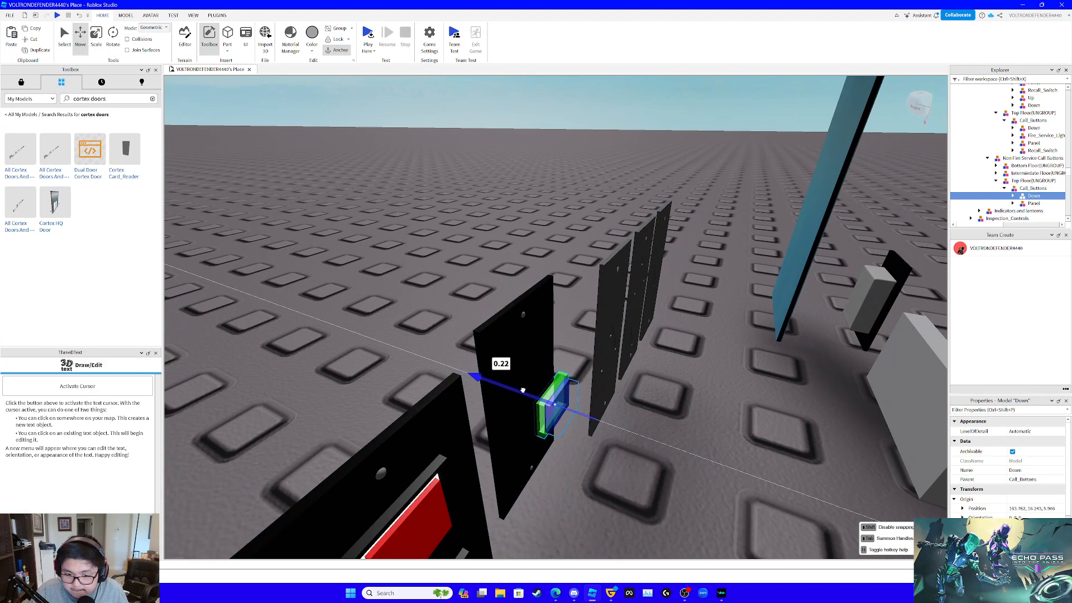
left_click_drag(525, 390, 524, 390)
right_click_drag(531, 400, 531, 401)
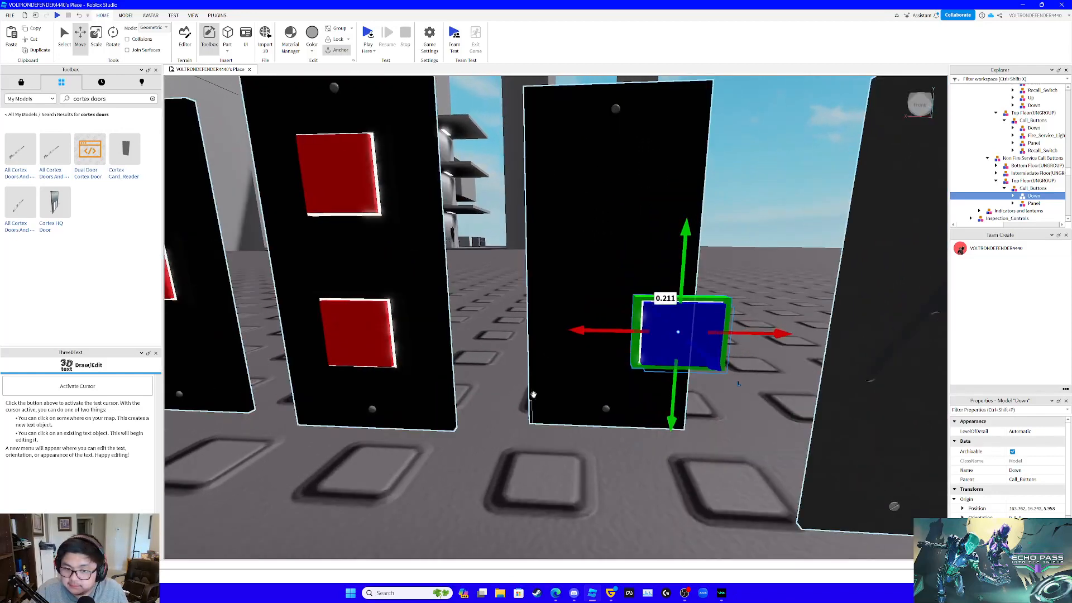
left_click_drag(576, 334, 518, 334)
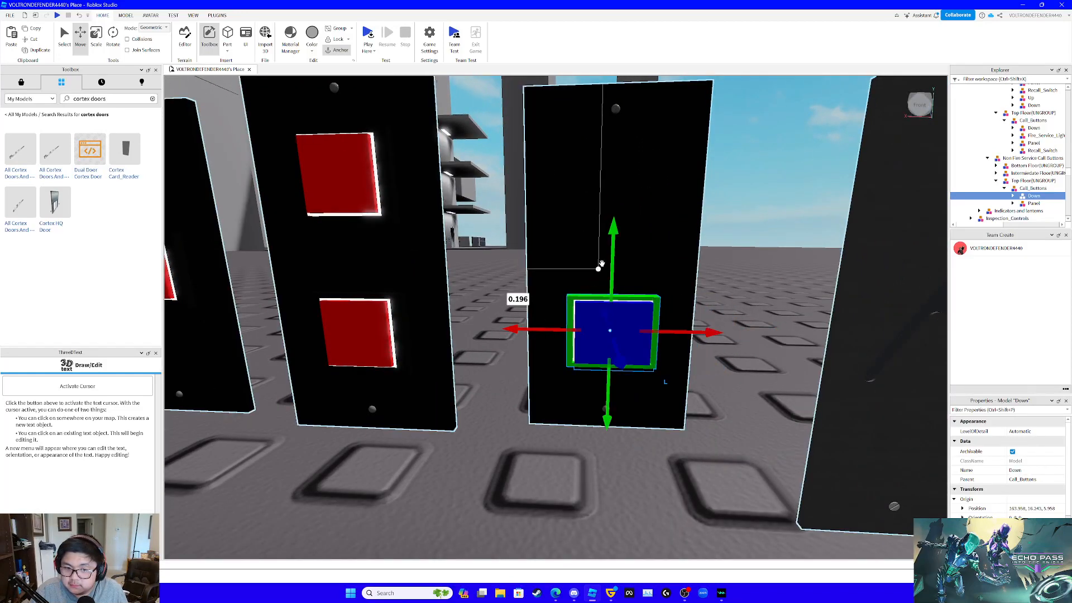
left_click_drag(611, 263, 636, 190)
- Delete the red Down and Up button models from the non-fire-service intermediate floor's Call_Buttons
right_click_drag(378, 313, 410, 316)
key("a")
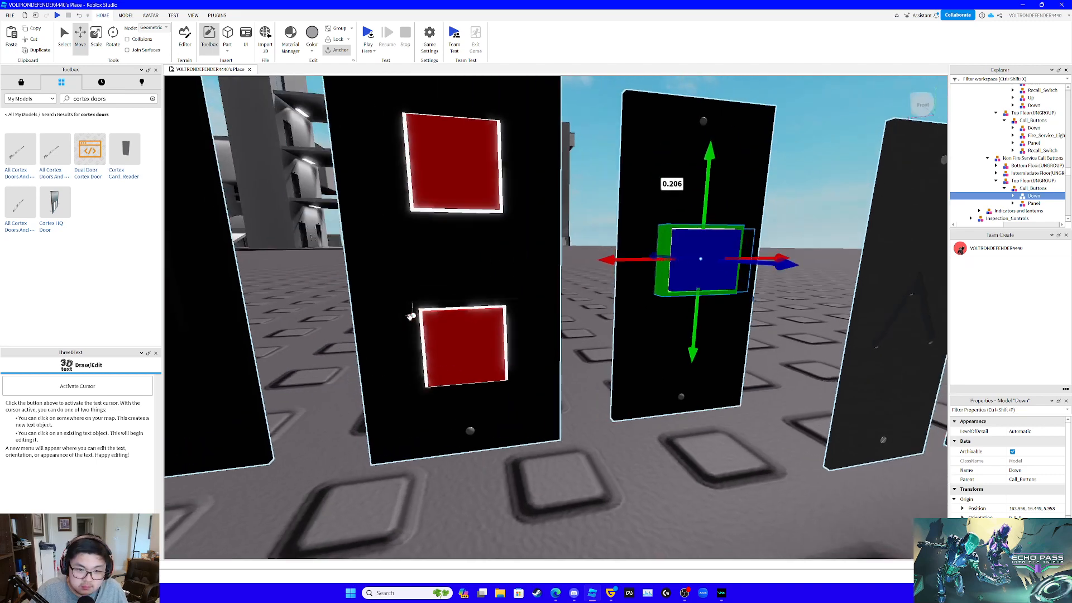
left_click(457, 331)
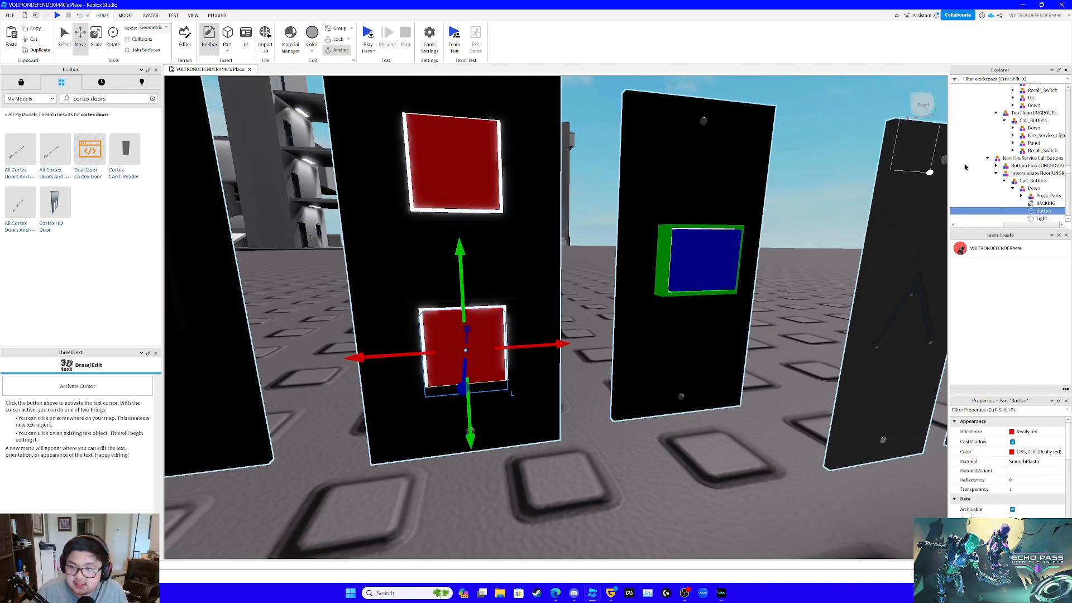
left_click(1017, 190)
left_click(1013, 189)
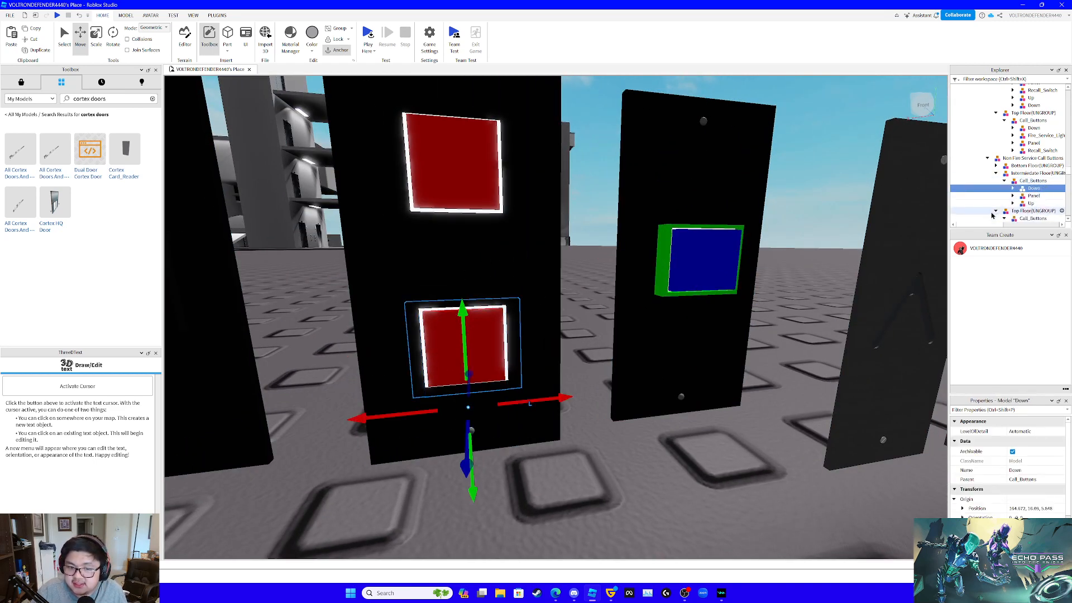
key("Delete")
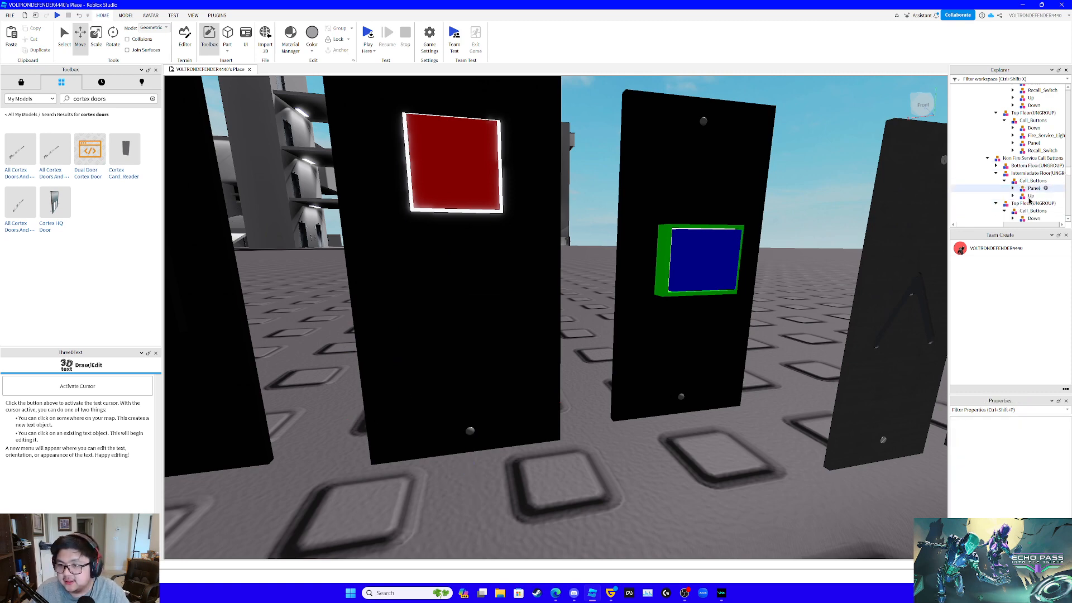
left_click(1030, 196)
key("Delete")
- Paste the blue Down button into the non-fire-service intermediate floor's Call_Buttons
left_click(1031, 181)
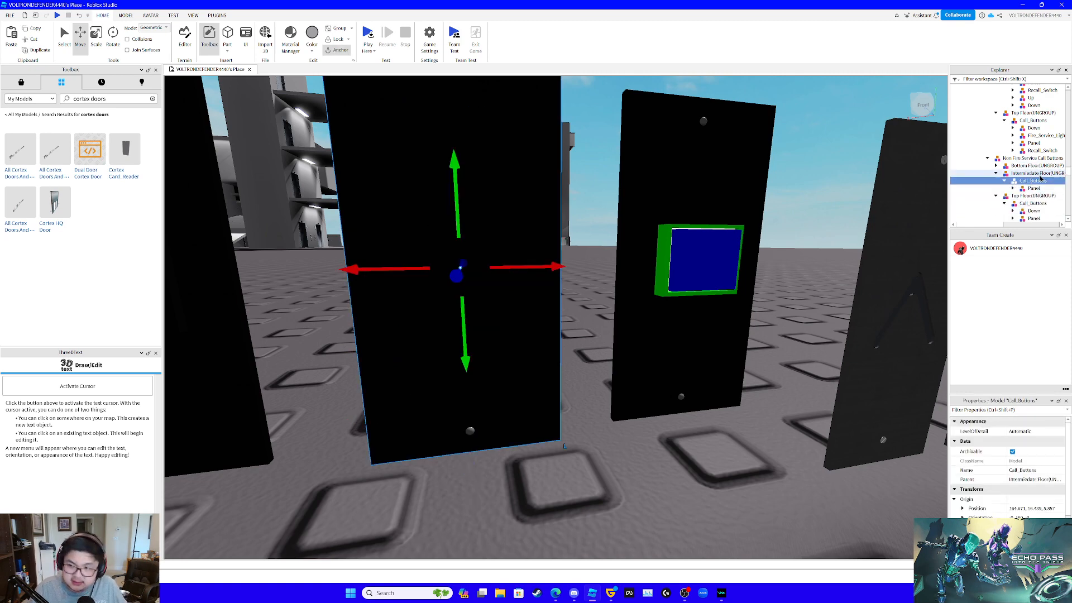
key("ctrl+shift+v")
key("f")
right_click_drag(693, 256, 691, 255)
scroll(692, 256, "up", 3)
scroll(692, 256, "down", 3)
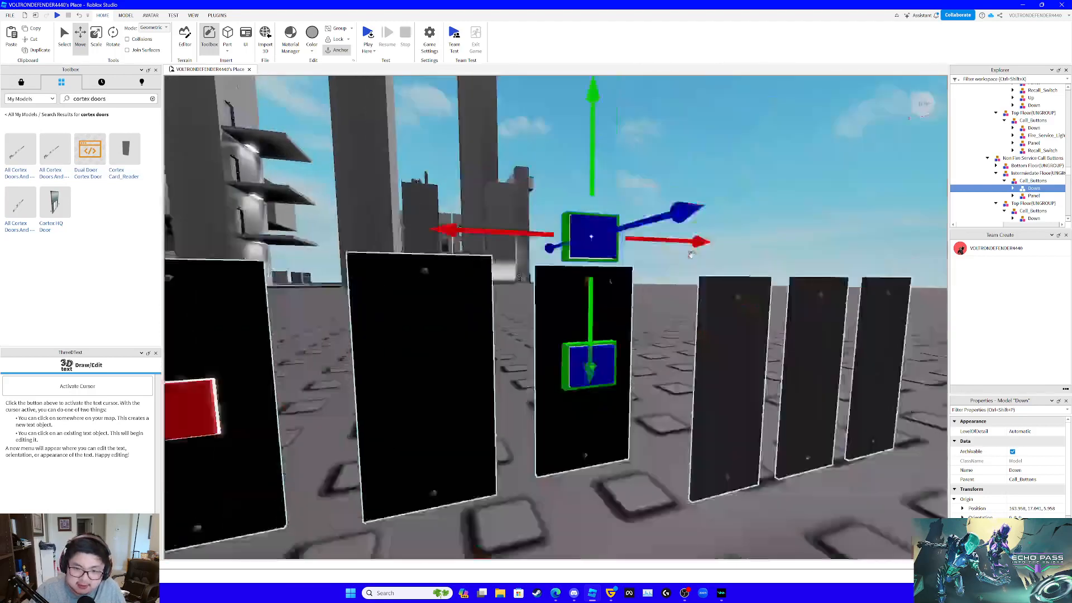
- Move the pasted Down button sideways to the intermediate floor panel and lower it 0.606 studs
key("w")
key("s")
key("a")
left_click_drag(576, 244, 449, 257)
left_click_drag(534, 180, 533, 261)
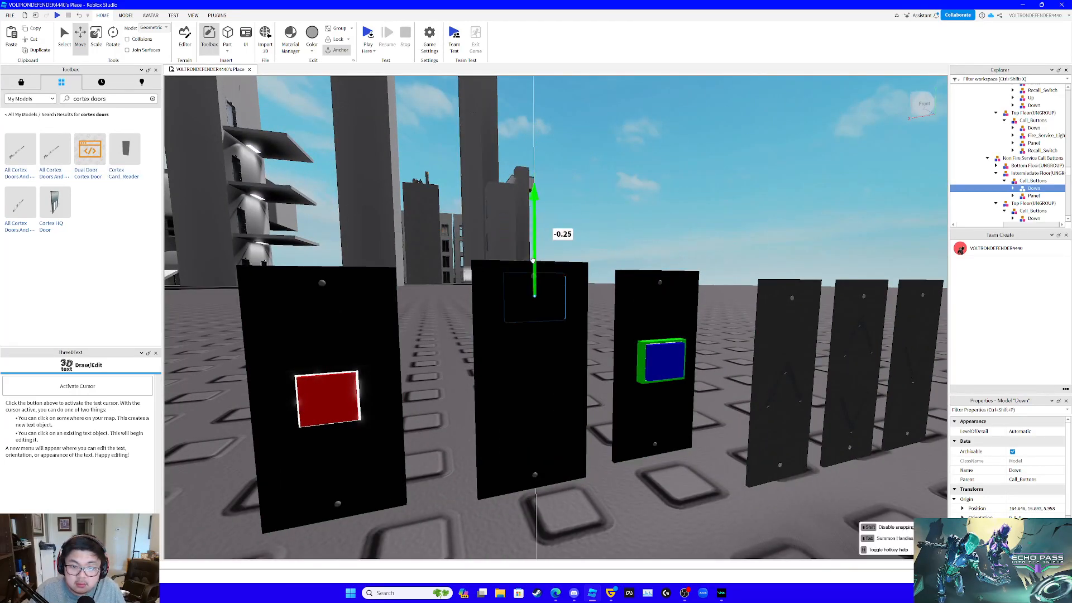
left_click_drag(519, 321, 519, 314)
right_click_drag(528, 314, 536, 318)
key("w")
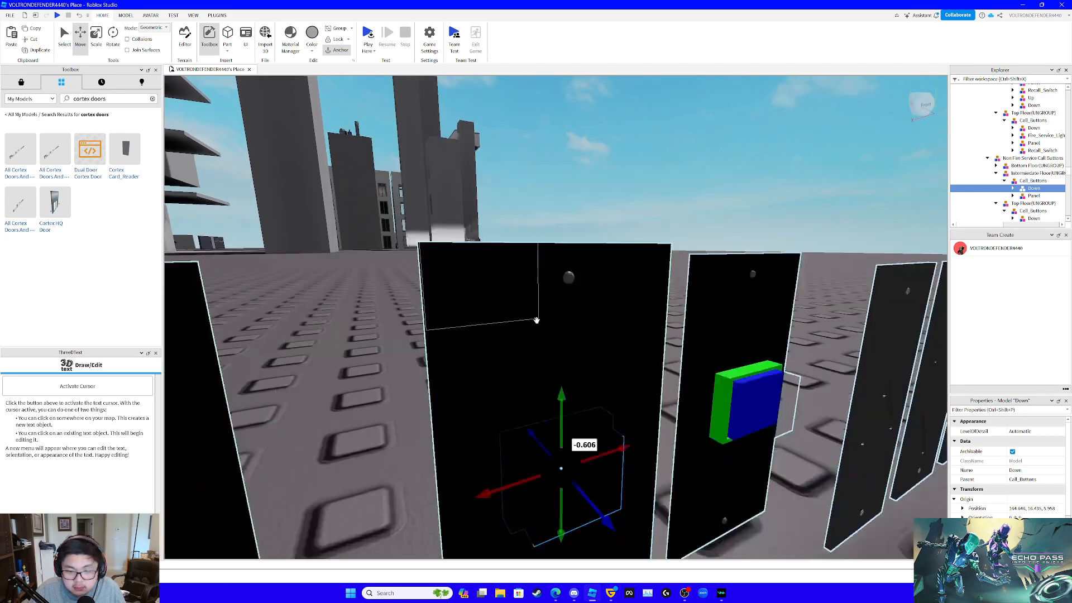
key("s")
- Bring the Down button 0.112 studs forward onto the intermediate panel's face and shift it 0.026 studs sideways to centre it
left_click_drag(608, 479, 624, 496)
right_click_drag(625, 495, 625, 496)
key("s")
key("w")
key("w")
key("s")
key("s")
key("w")
key("s")
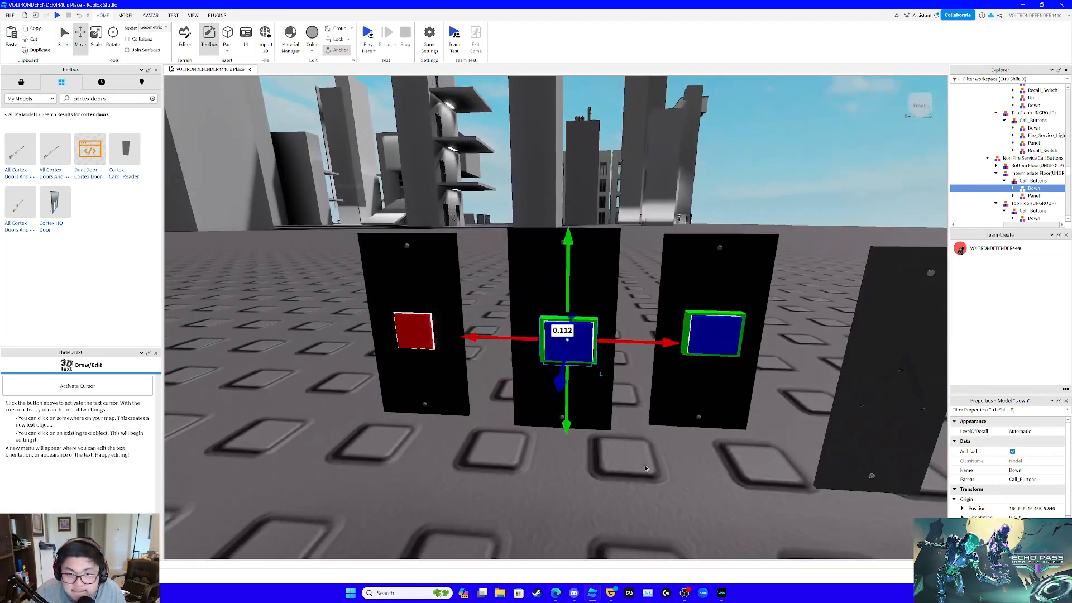
key("w")
left_click_drag(647, 344, 642, 346)
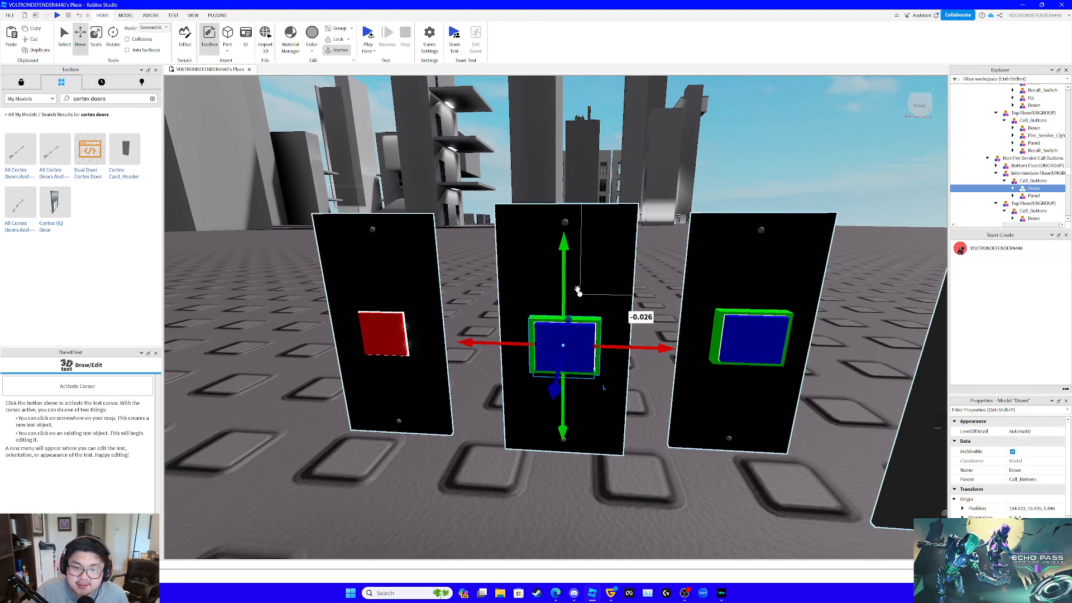
- Raise the intermediate panel's button and duplicate it to make a vertical pair, naming the upper button Up
left_click_drag(573, 288, 561, 222)
key("ctrl+d")
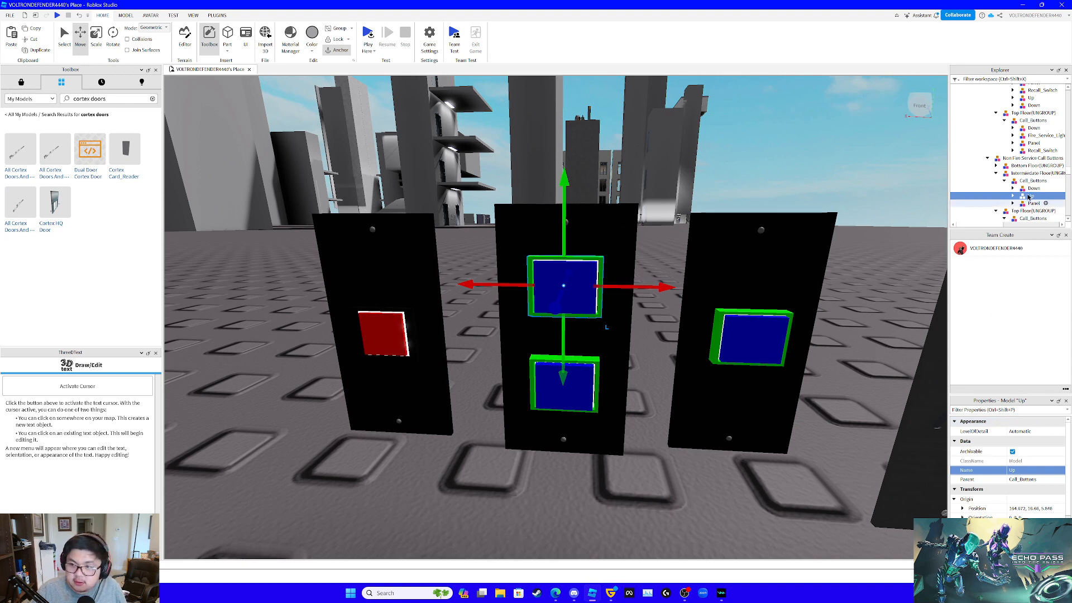
- Duplicate the blue Up button and move the copy into the non-fire-service Bottom Floor(UNGROUP) model
key("ctrl+d")
left_click_drag(1035, 216, 1047, 159)
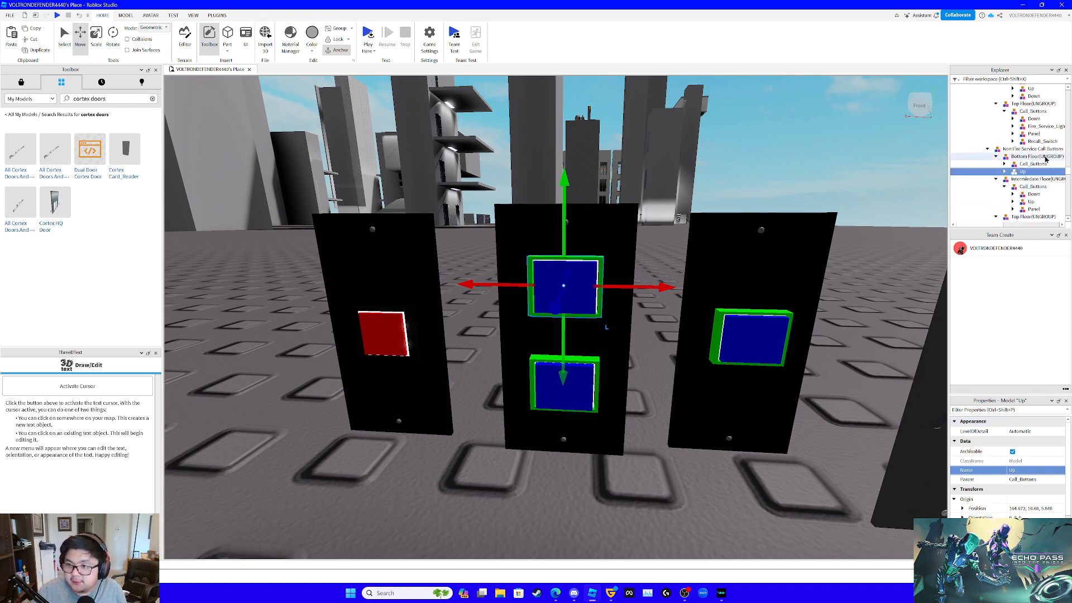
- Delete the red Up button model from the non-fire-service bottom floor's Call_Buttons
left_click(1005, 163)
left_click(1024, 179)
key("Delete")
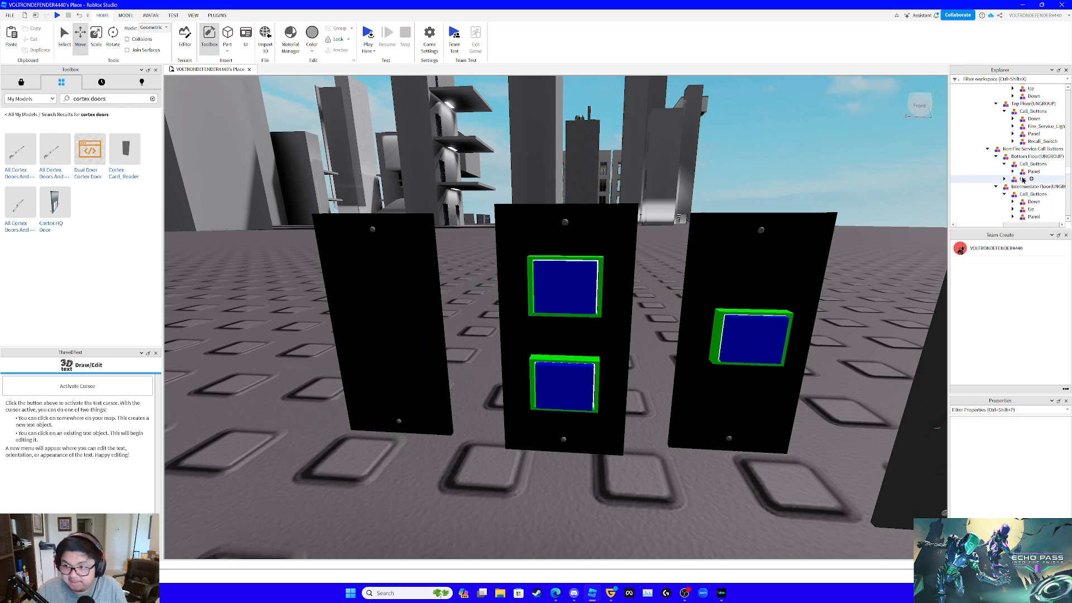
- Place the Up copy inside the bottom floor's Call_Buttons, move it sideways onto the bottom panel and lower it 0.231 studs
left_click_drag(1023, 179, 1039, 163)
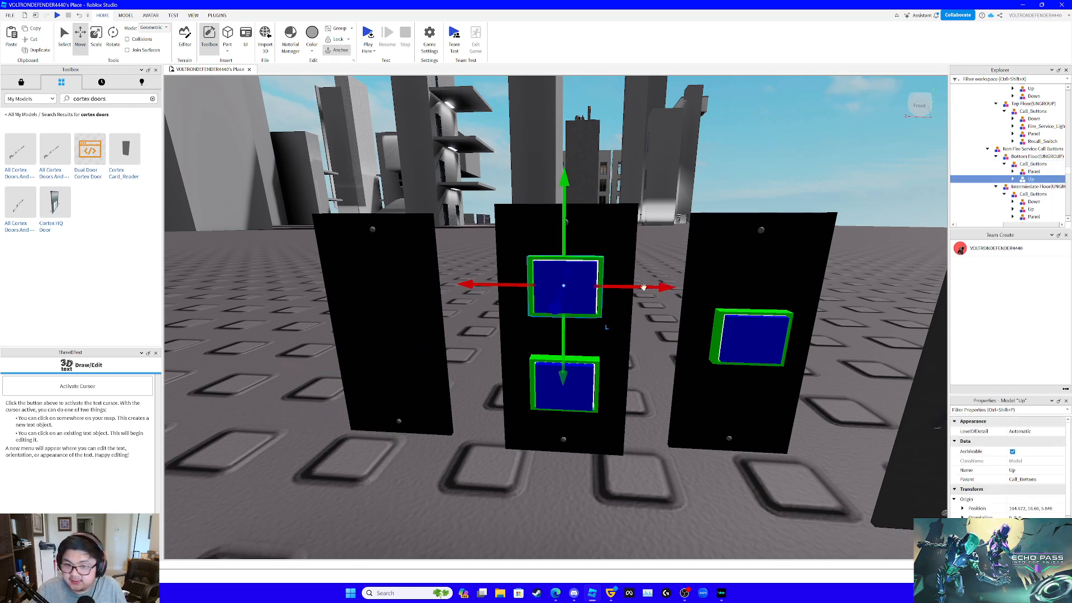
left_click_drag(637, 285, 593, 310)
left_click_drag(512, 222, 513, 274)
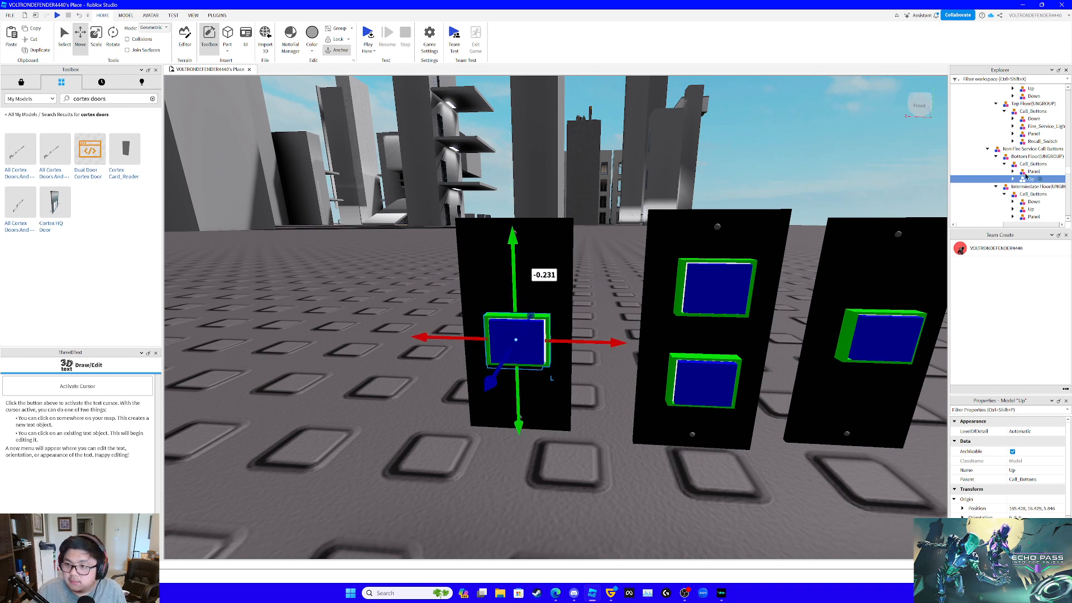
- Lower the non-fire-service top floor's Down button 0.043 studs
scroll(1022, 193, "down", 3)
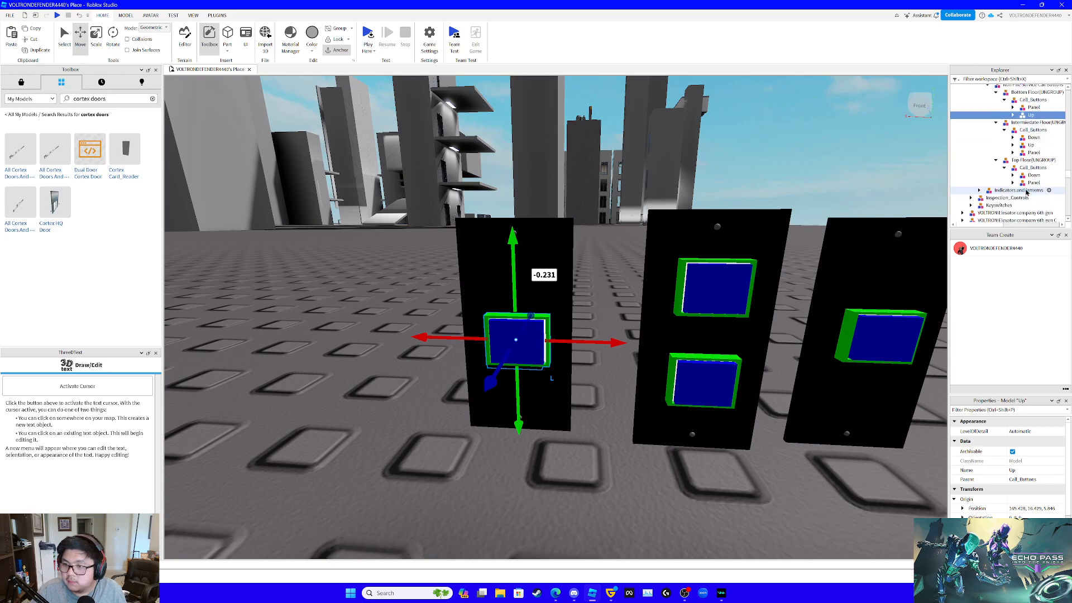
left_click(1030, 175)
left_click_drag(898, 272, 894, 288)
- Examine the updated fixture pack beside the elevator and compare it with the elevator's hall call fixtures
scroll(826, 330, "down", 6)
right_click_drag(826, 330, 826, 330)
scroll(826, 330, "up", 5)
scroll(826, 330, "down", 8)
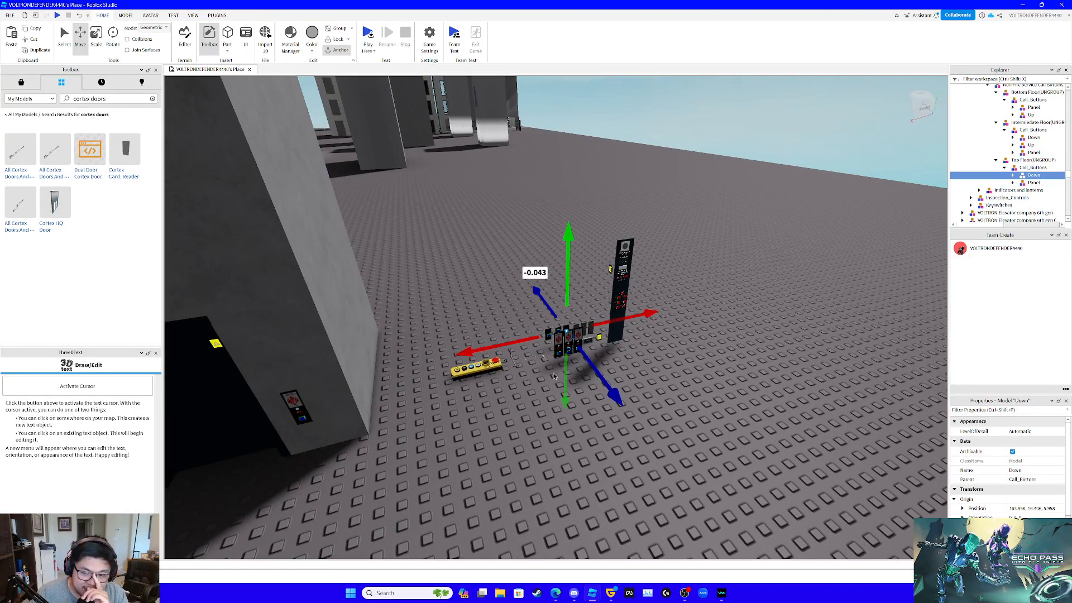
left_click(707, 382)
right_click_drag(708, 382, 708, 381)
scroll(708, 381, "up", 5)
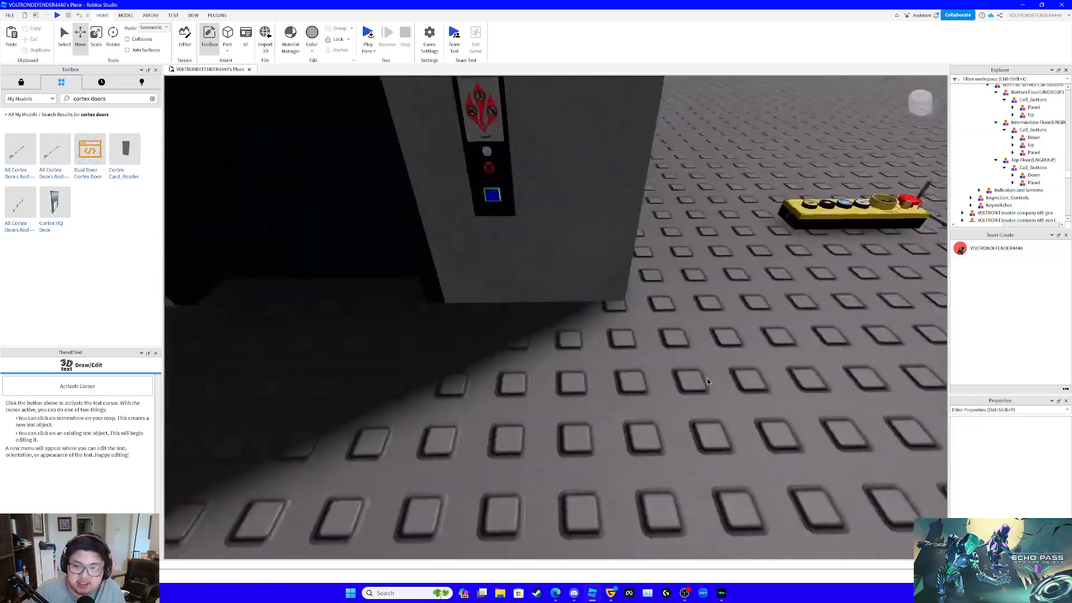
scroll(707, 381, "down", 8)
left_click(490, 190)
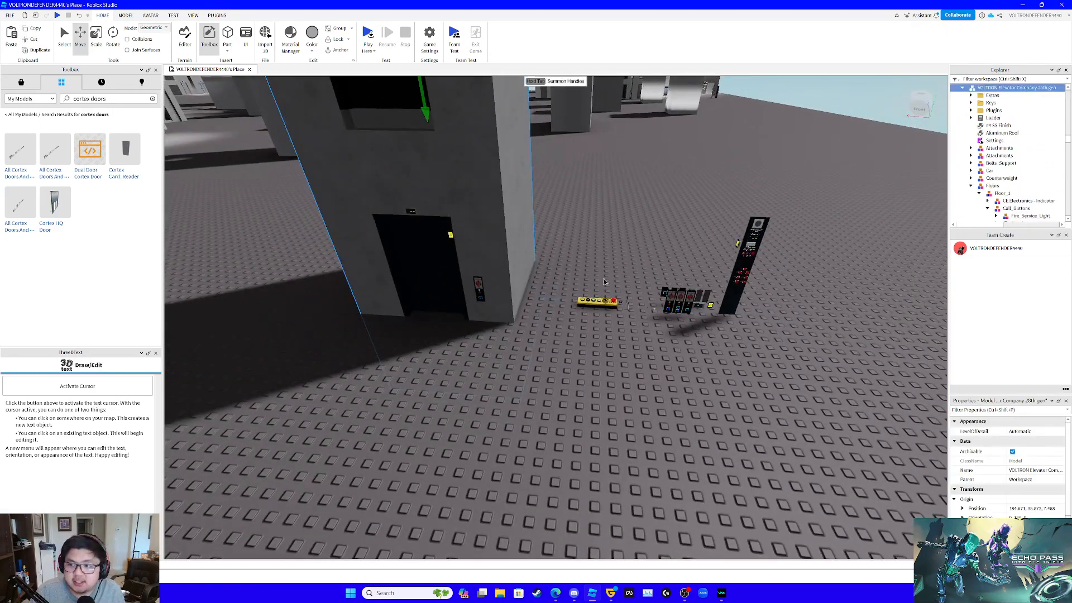
right_click_drag(622, 351, 622, 351)
scroll(622, 350, "up", 5)
scroll(622, 351, "down", 5)
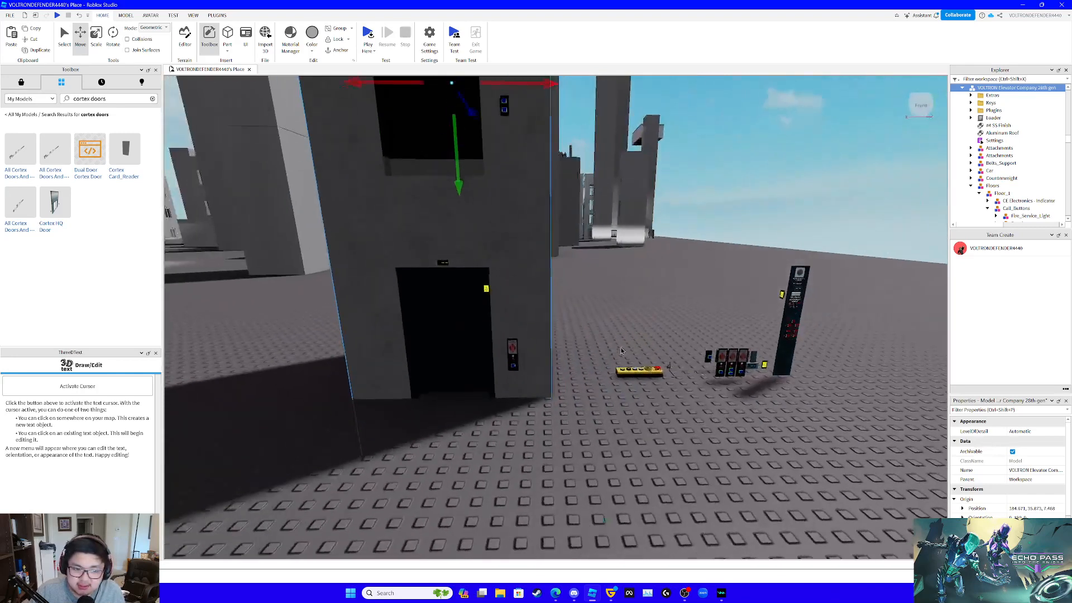
scroll(621, 351, "down", 3)
left_click(685, 593)
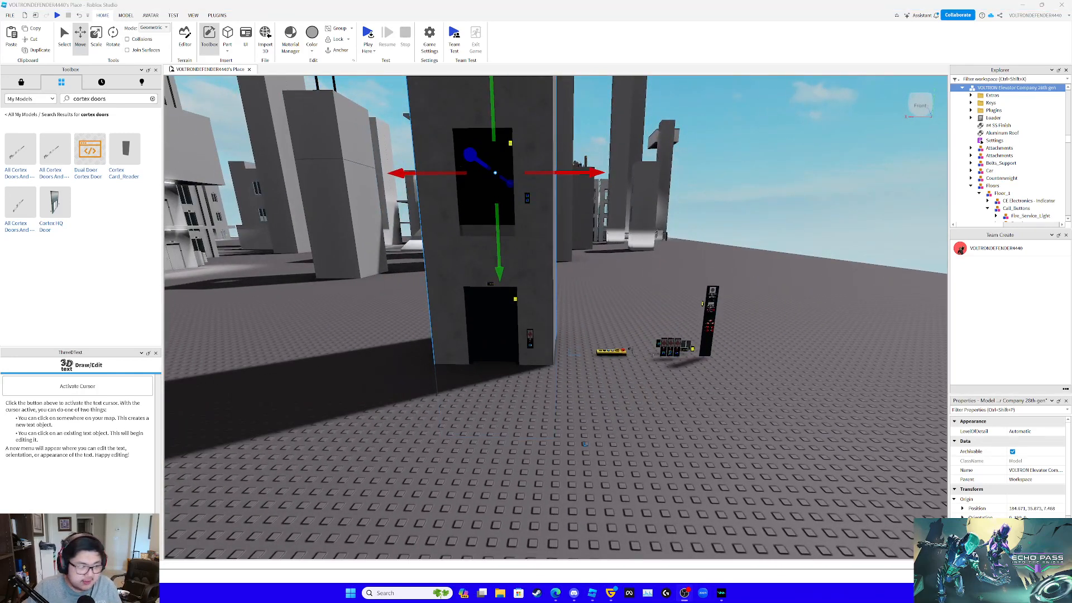